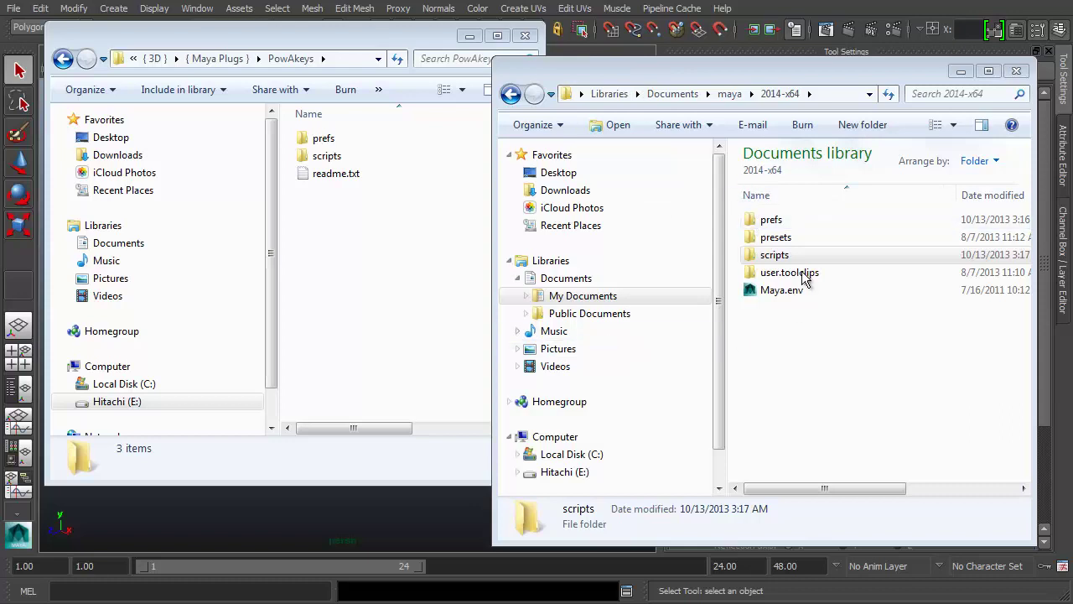
Review the contents of the PowAkeys scripts folder and the install instructions in readme.txt
click(776, 256)
click(334, 47)
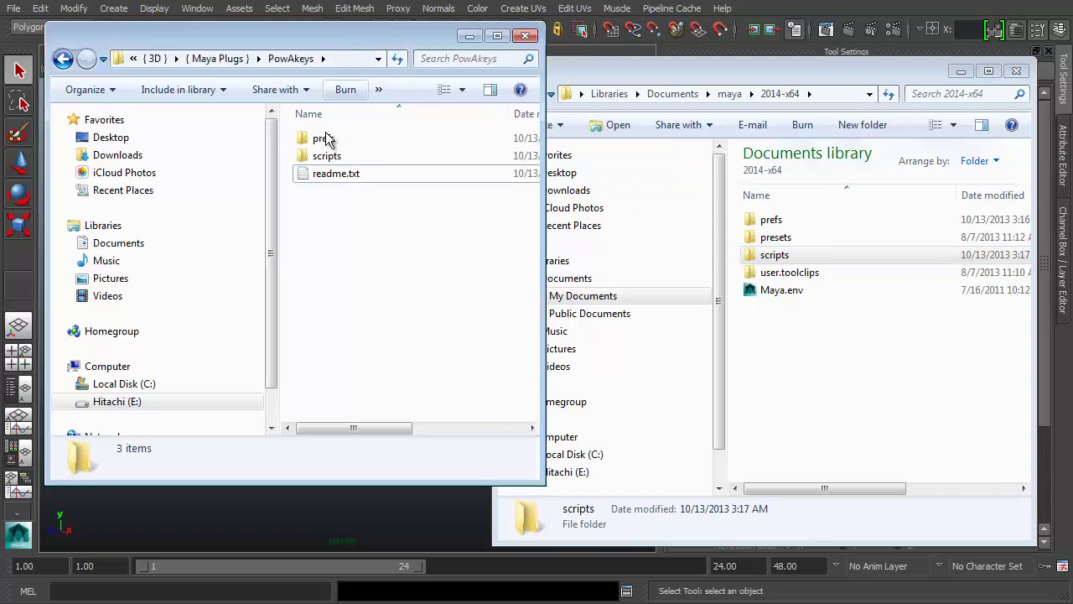
double_click(327, 156)
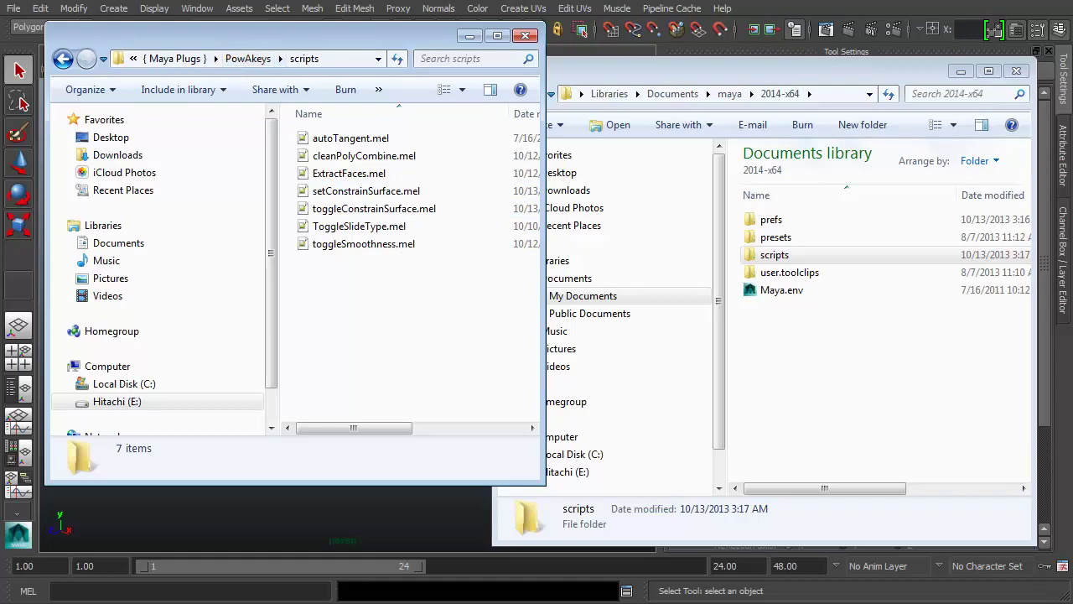
drag(1072, 69, 549, 69)
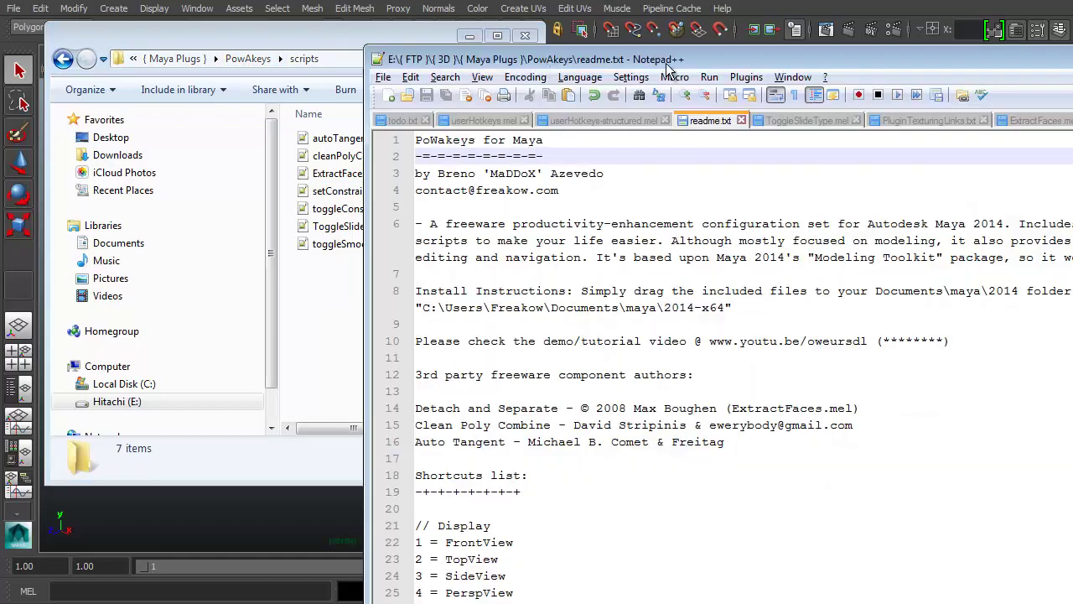
key(alt+F4)
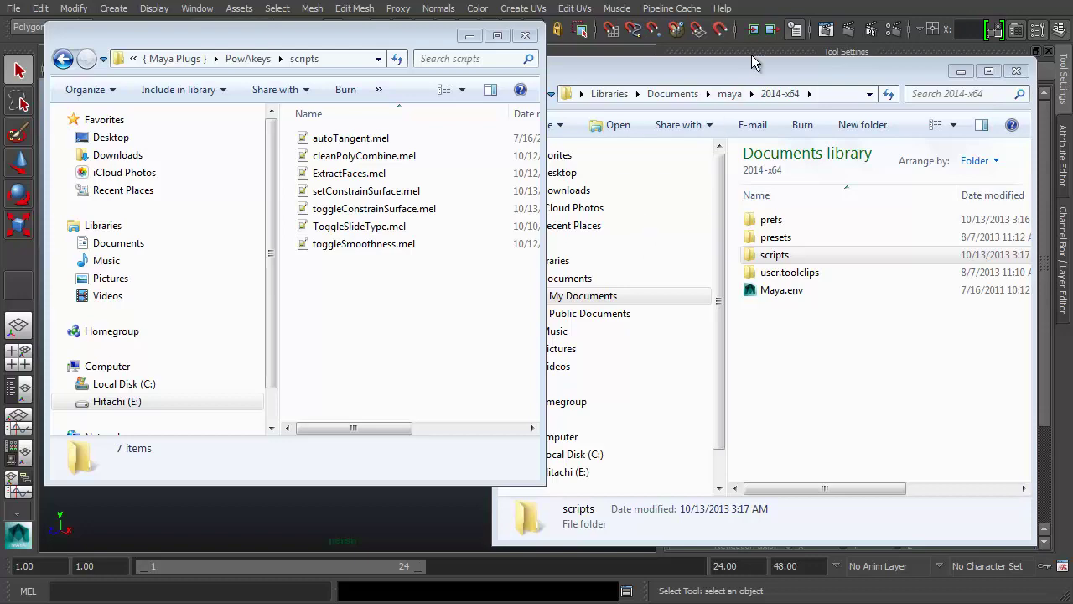
Return to Maya and display the Modeling Toolkit
click(964, 7)
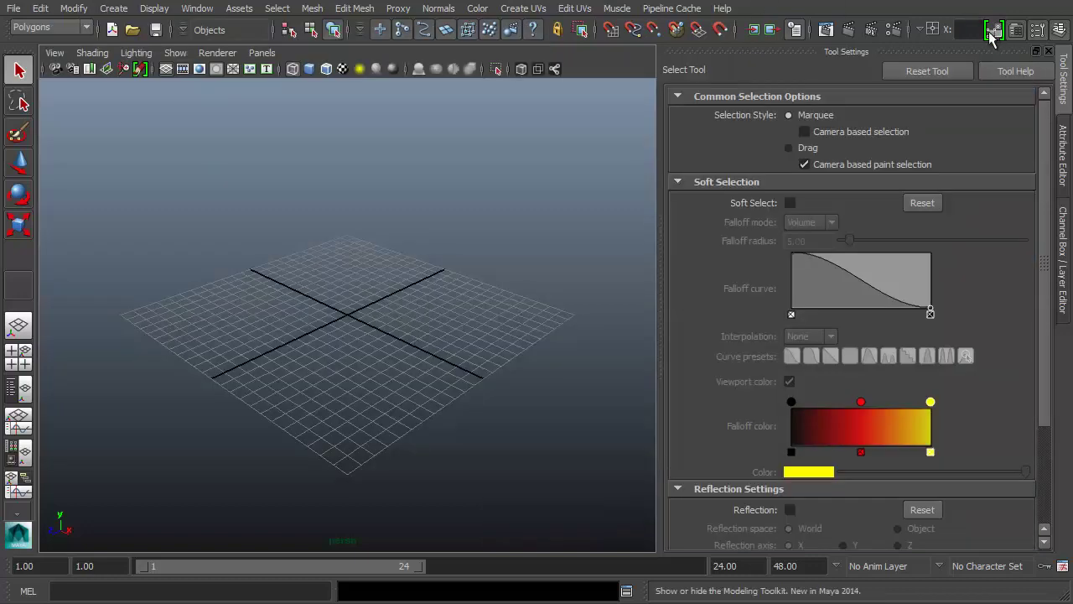
click(992, 35)
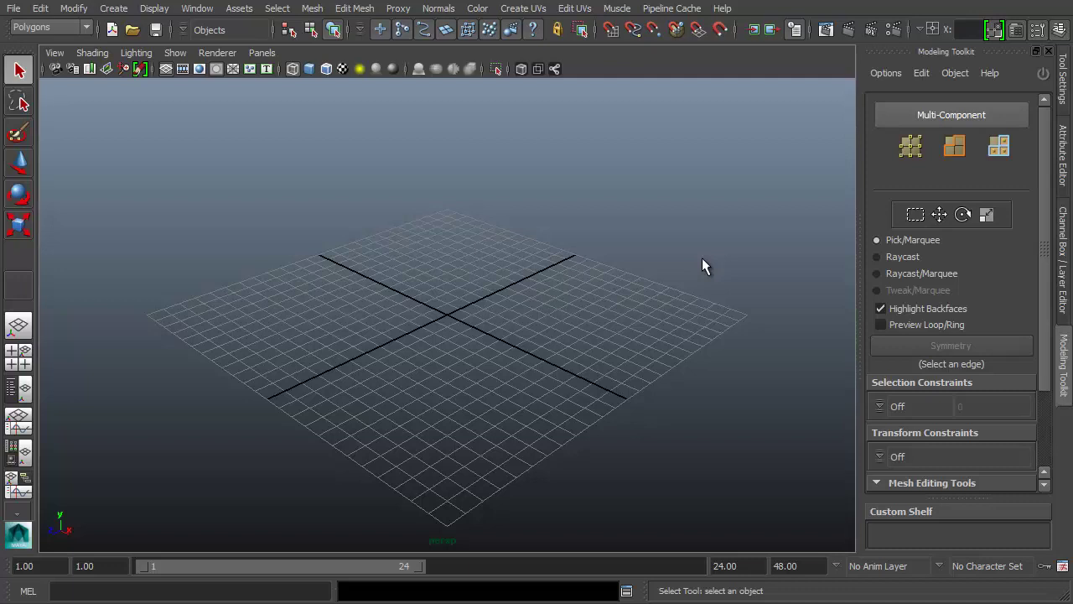
Bring the two Explorer windows back to the front and return from the scripts folder to its parent PowAkeys folder
key(alt+Tab)
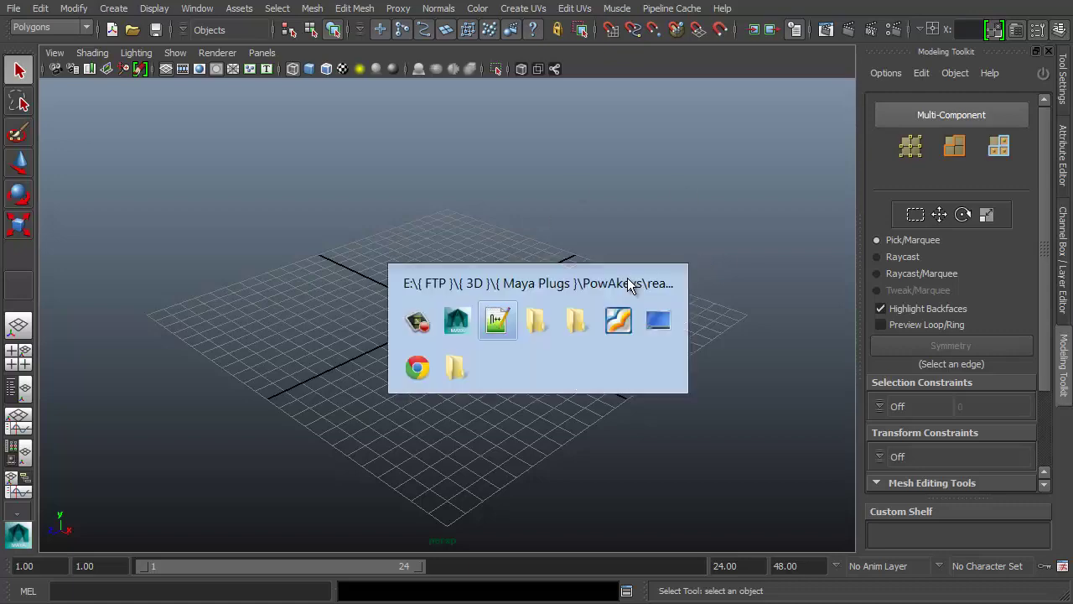
key(alt+Tab)
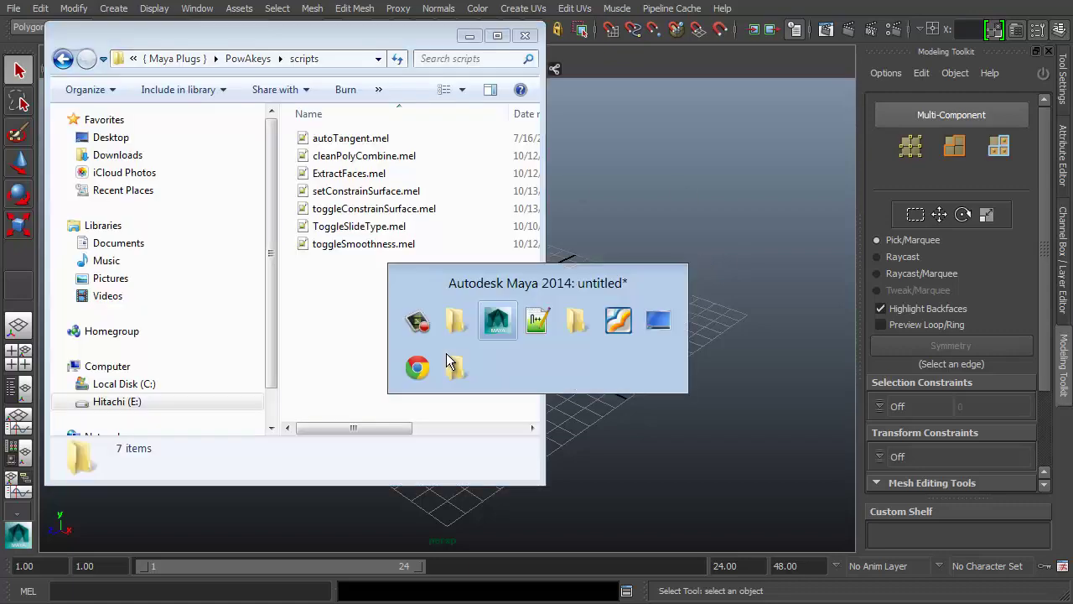
key(alt+Tab)
key(alt+Tab)
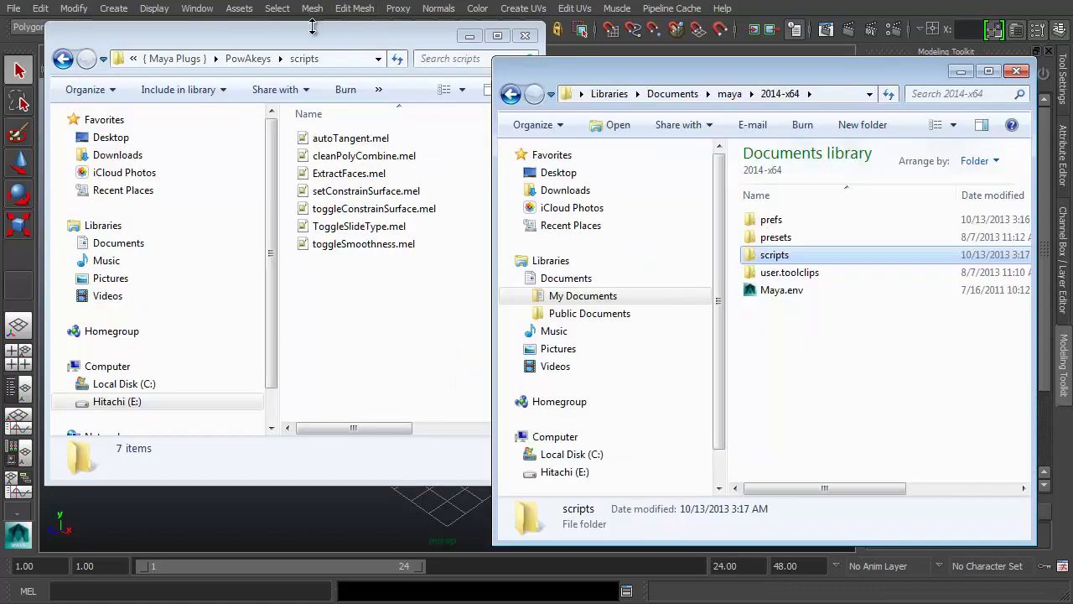
click(348, 42)
click(248, 59)
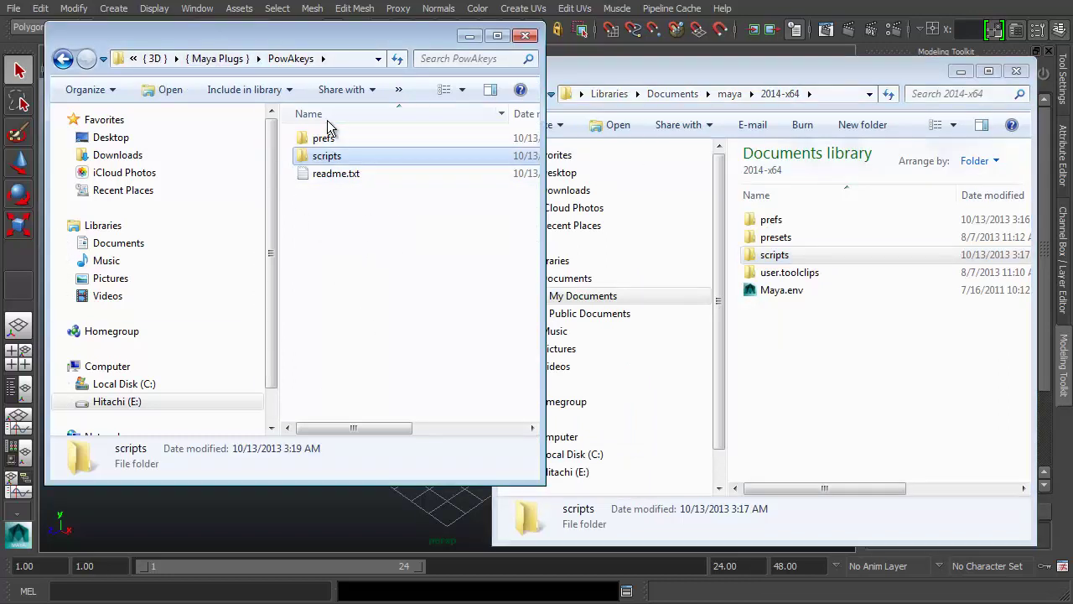
Browse from My Documents through the maya folder to its 2014-x64 folder in the Documents library window
click(743, 66)
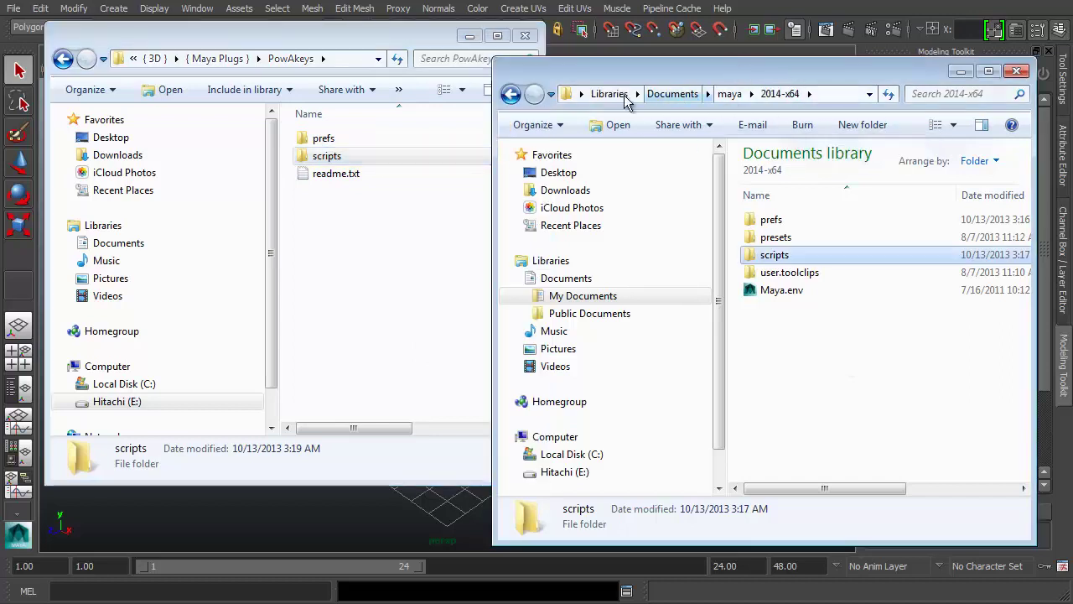
click(560, 298)
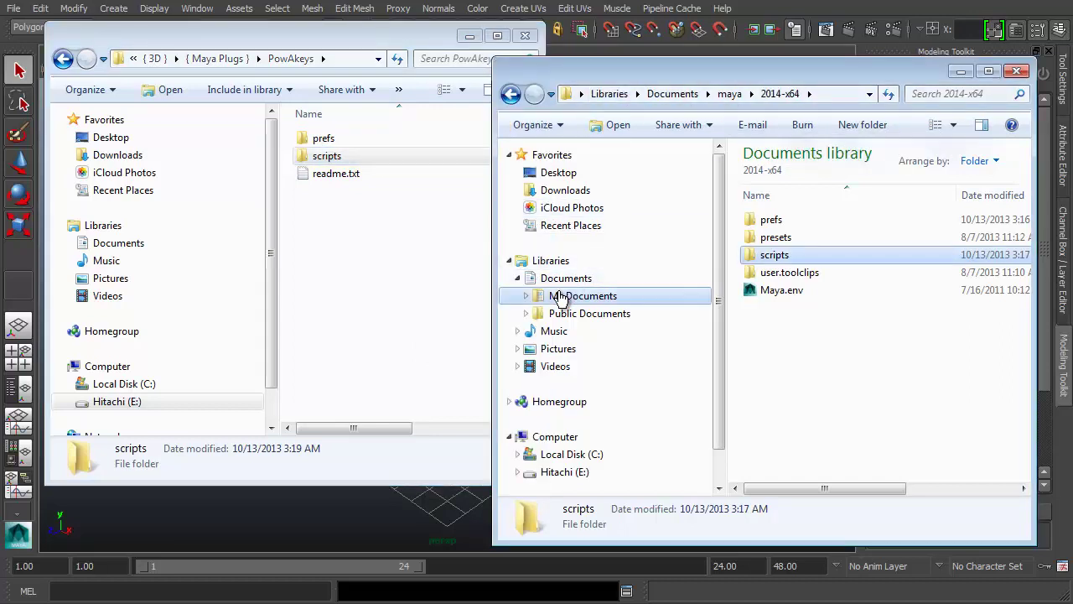
click(771, 399)
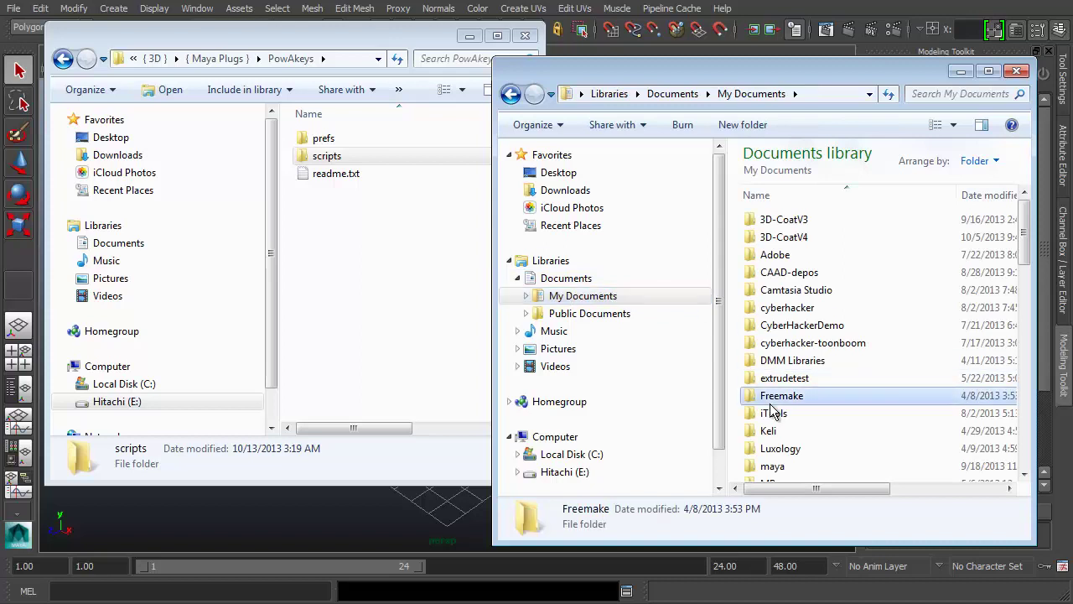
double_click(773, 466)
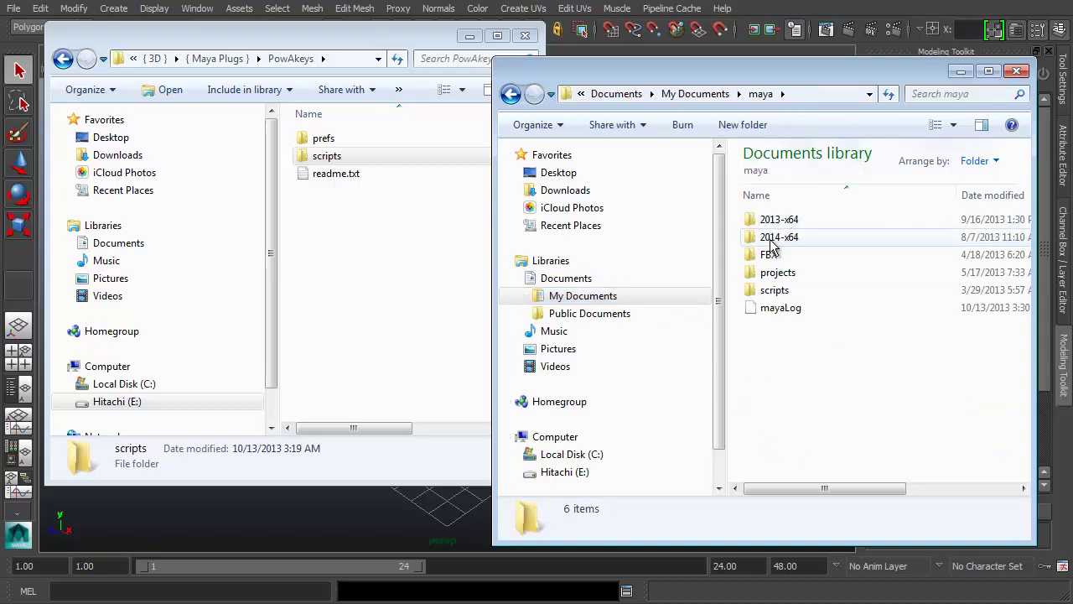
double_click(771, 238)
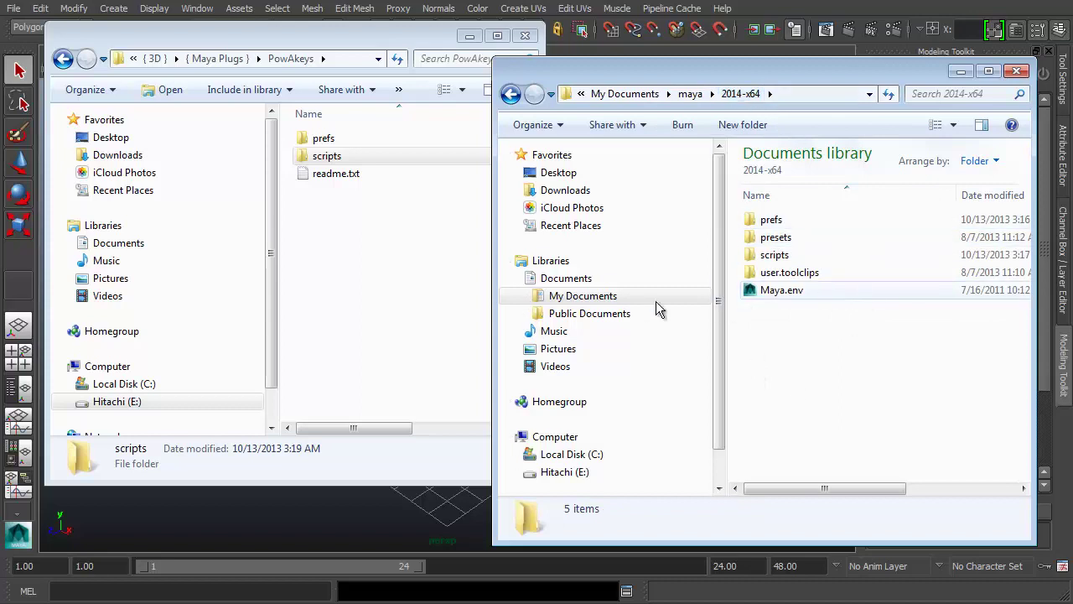
Select the prefs and scripts folders in PowAkeys and compare them with the matching folders in 2014-x64
click(325, 156)
shift+click(329, 141)
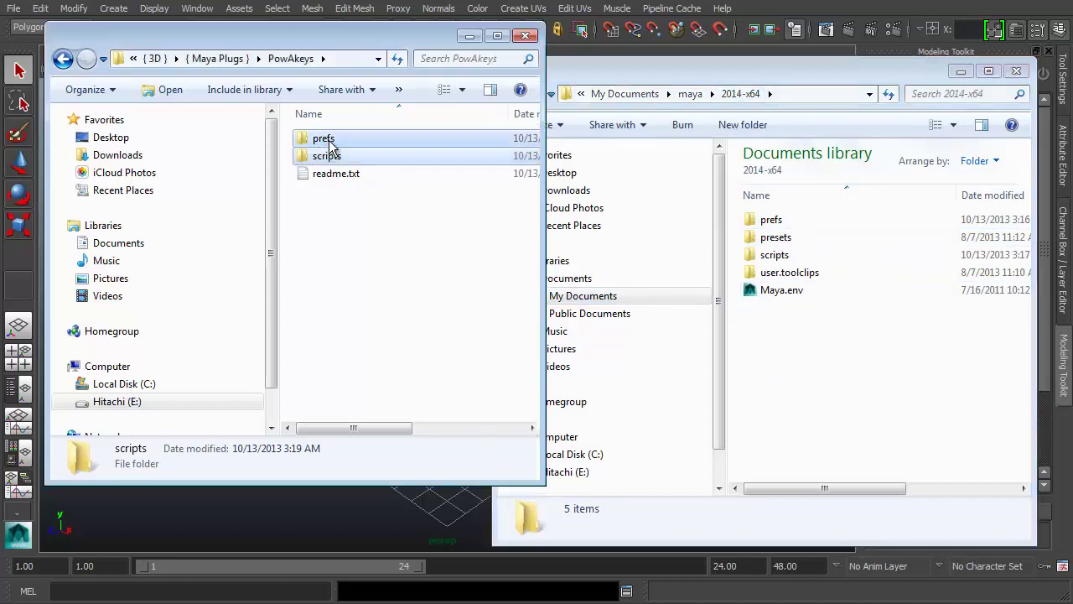
click(826, 356)
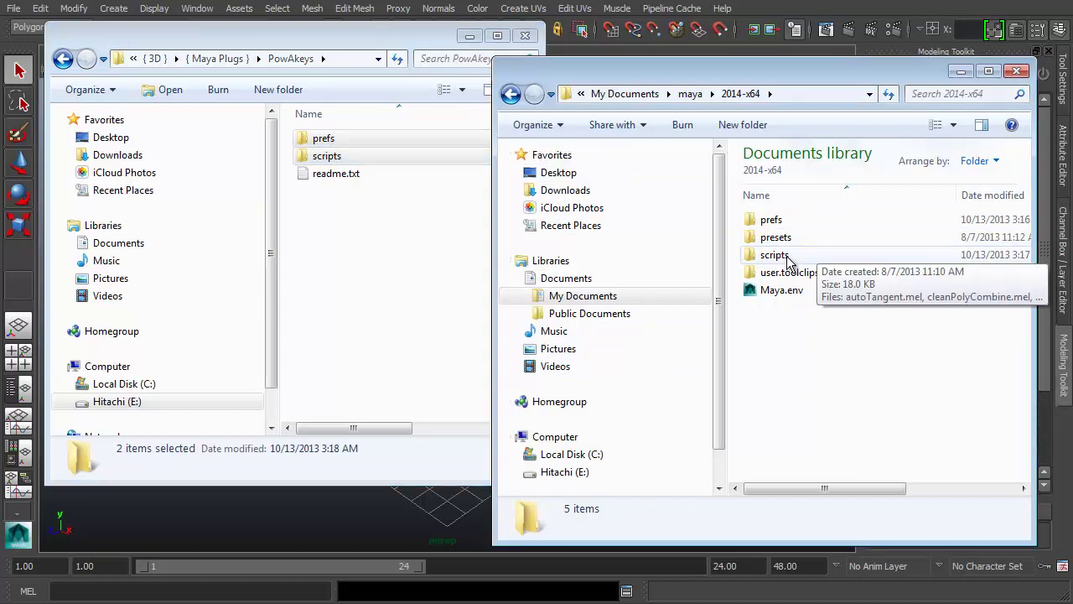
click(384, 219)
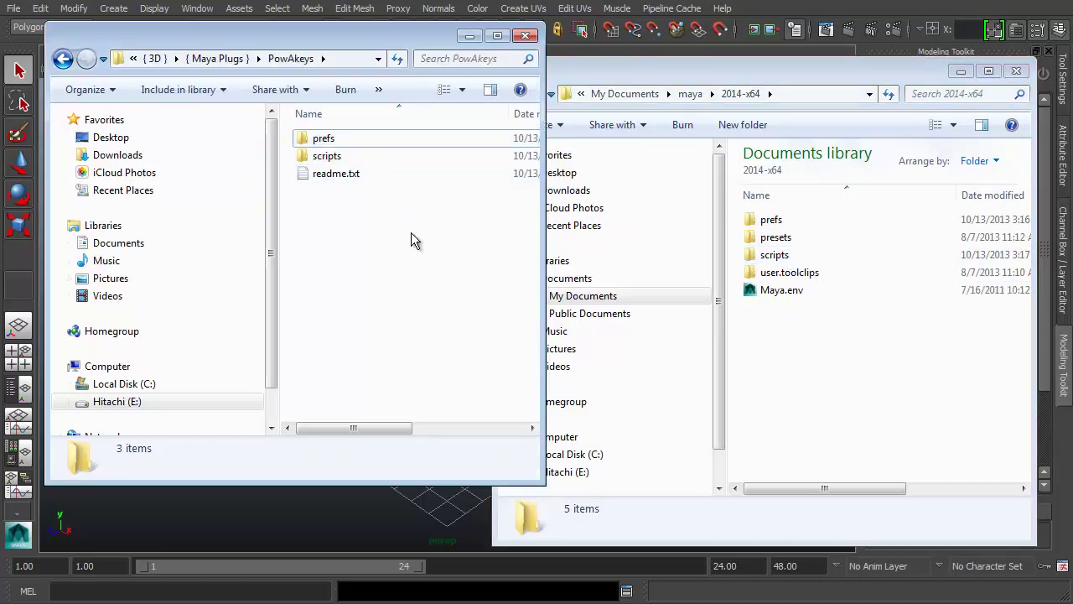
Switch to Maya and open the recent scene modeltest.mb
click(412, 4)
click(12, 8)
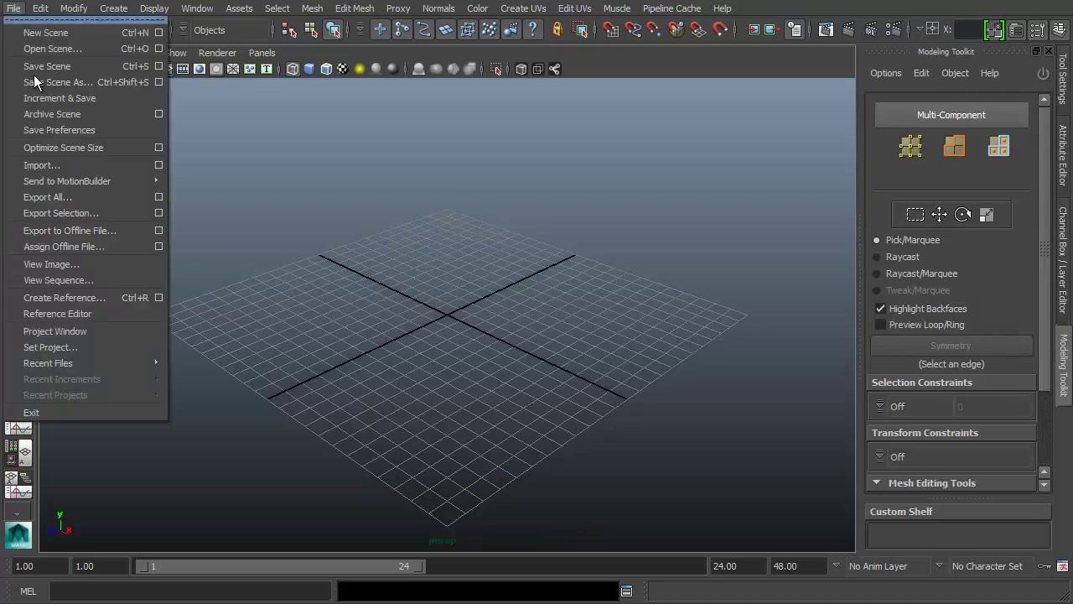
mouse_move(81, 360)
click(248, 380)
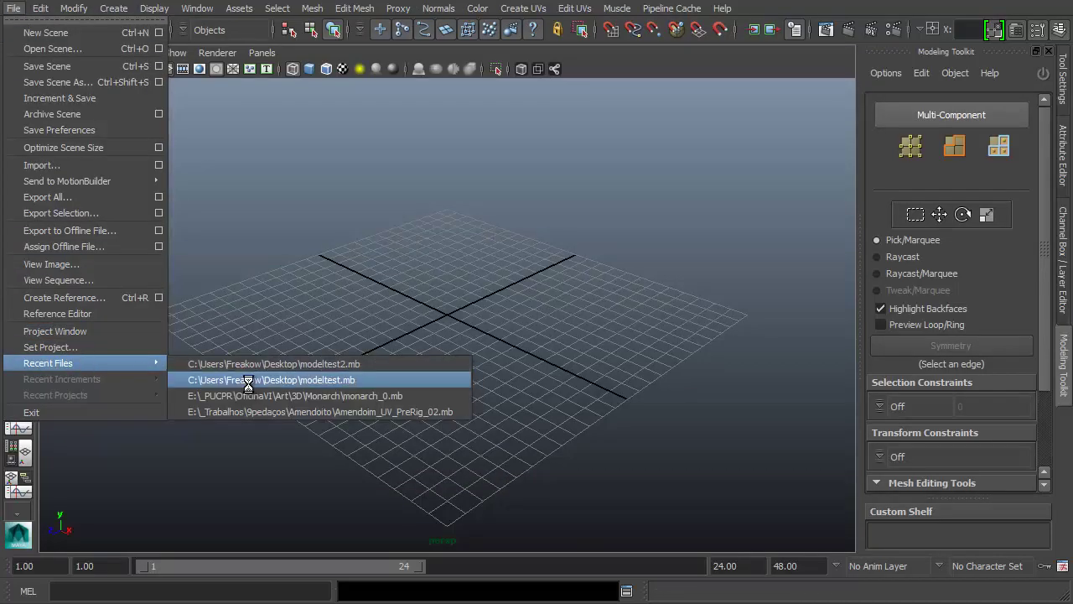
Activate the Modeling Toolkit's Move tool in Multi-Component mode for the disc-shaped model
alt+drag(645, 301, 464, 311)
alt+drag(532, 341, 457, 346)
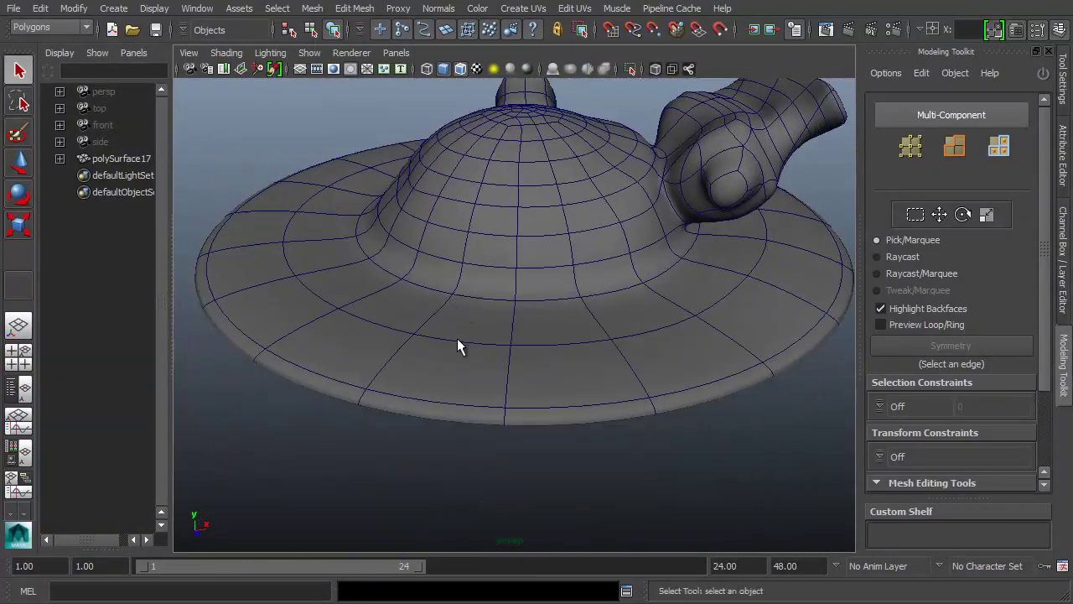
alt+drag(536, 279, 523, 309)
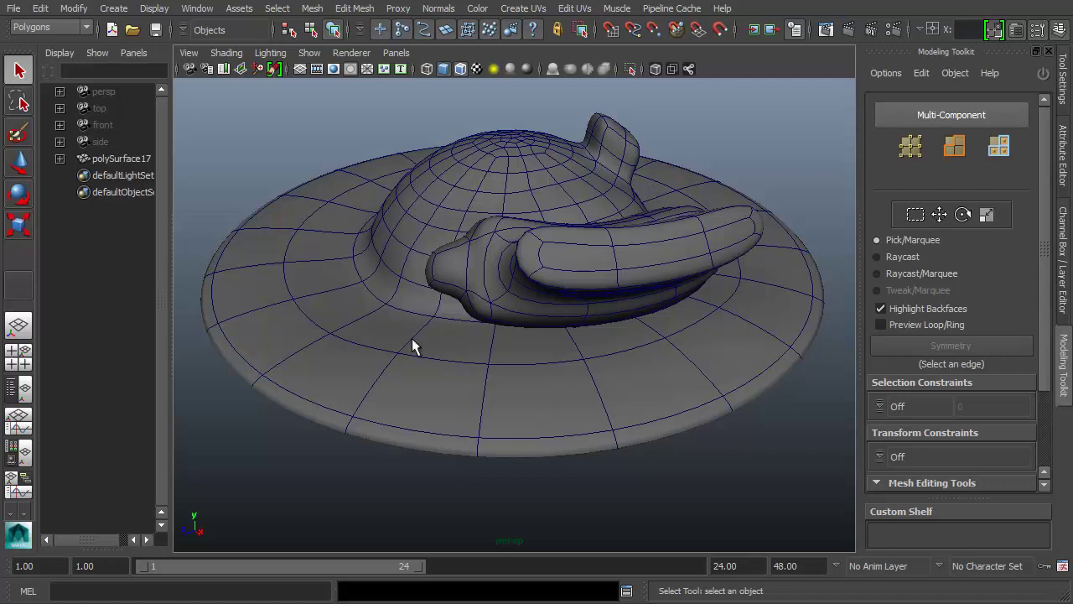
alt+drag(476, 308, 534, 306)
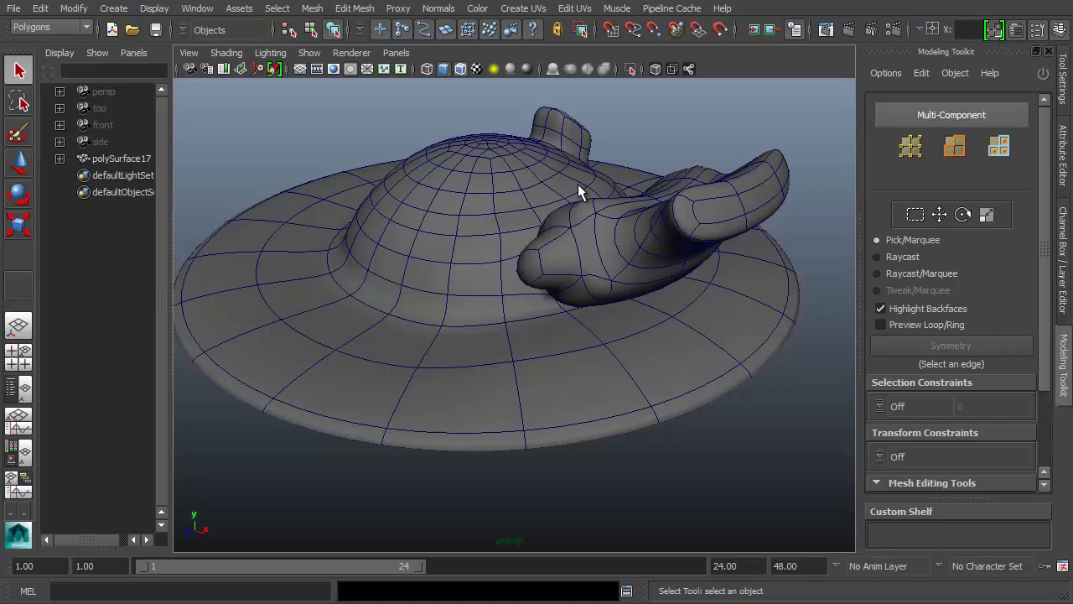
mouse_move(506, 210)
alt+mouse_down()
mouse_move(551, 220)
mouse_move(477, 223)
mouse_move(478, 210)
mouse_move(495, 212)
alt+mouse_up()
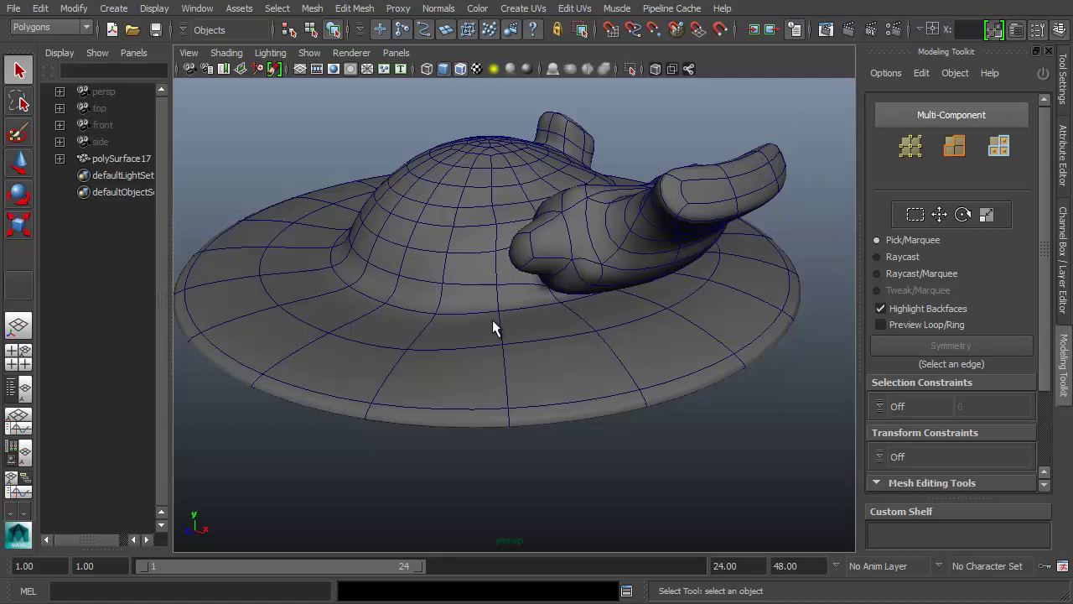
key(alt+w)
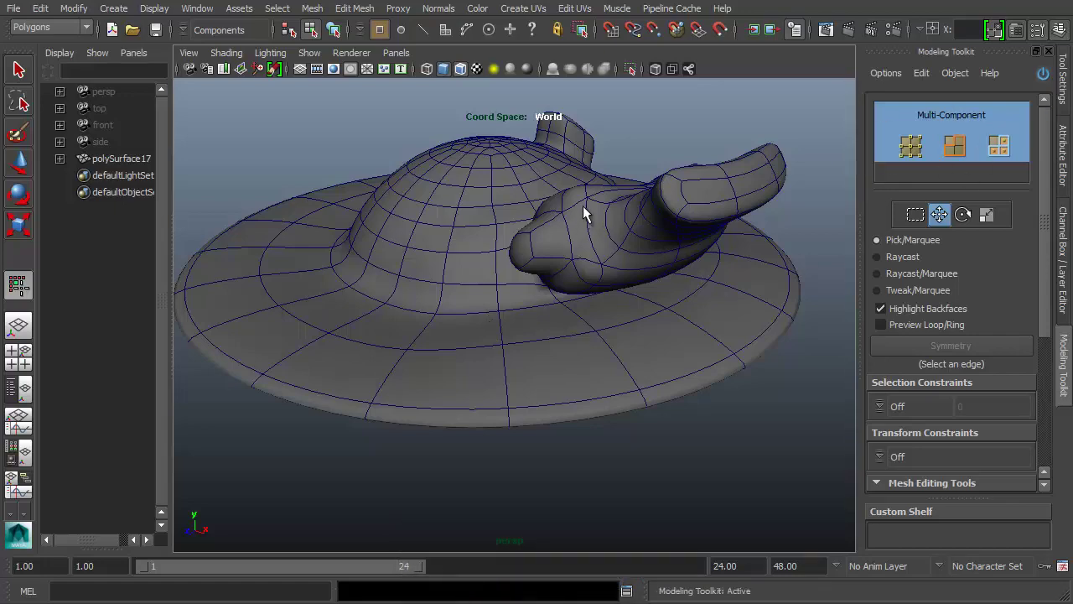
Switch the Modeling Toolkit's component selection from vertices to edges and finally to faces
alt+drag(621, 285, 589, 294)
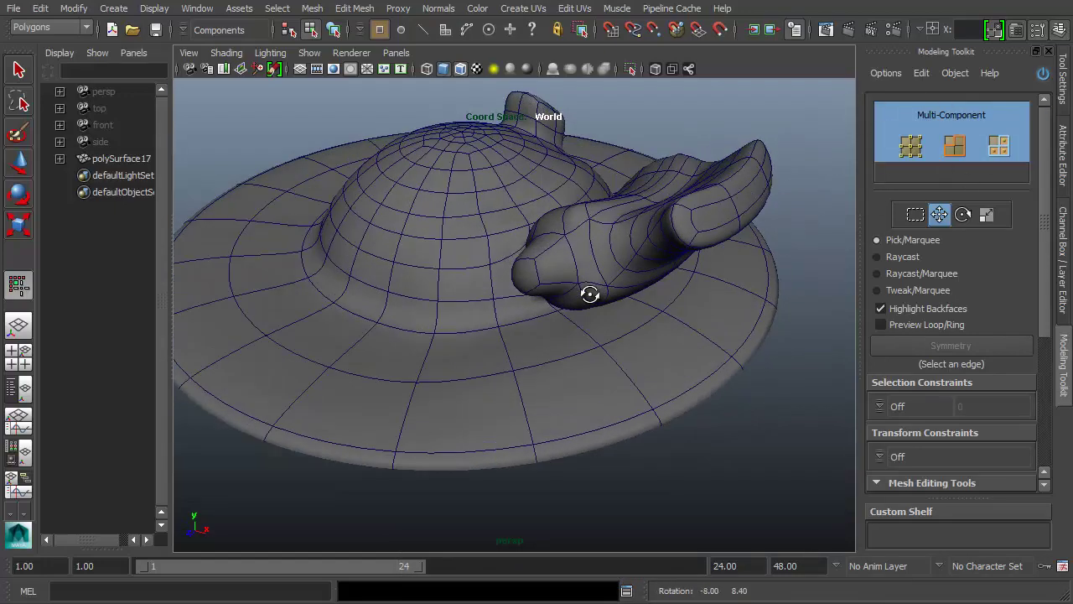
alt+middle_drag(590, 294, 633, 294)
mouse_move(609, 293)
alt+right_down()
mouse_move(626, 296)
mouse_move(612, 297)
alt+right_up()
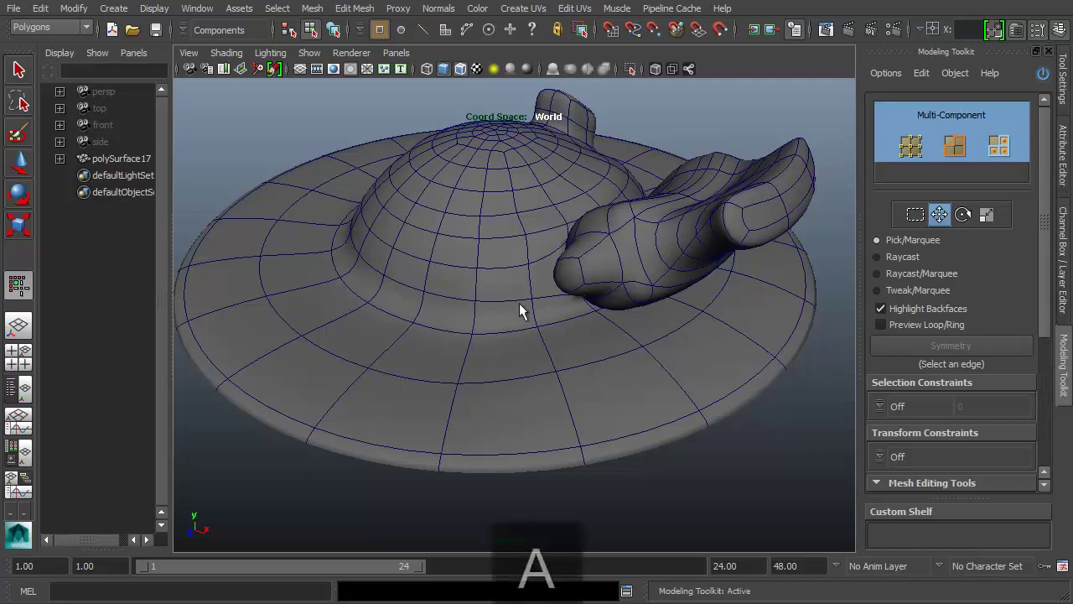
key(a)
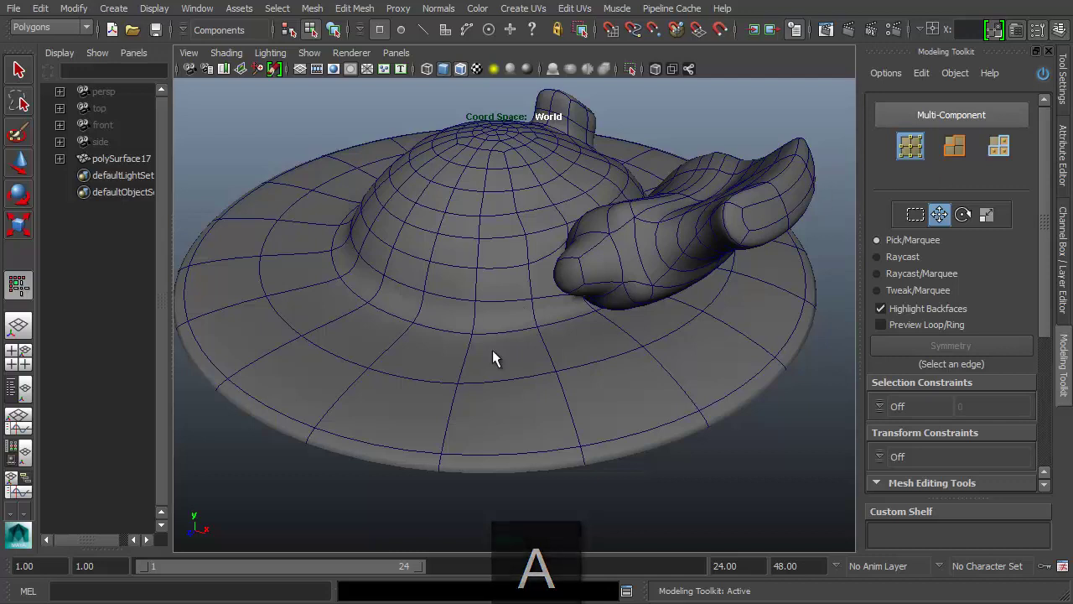
key(s)
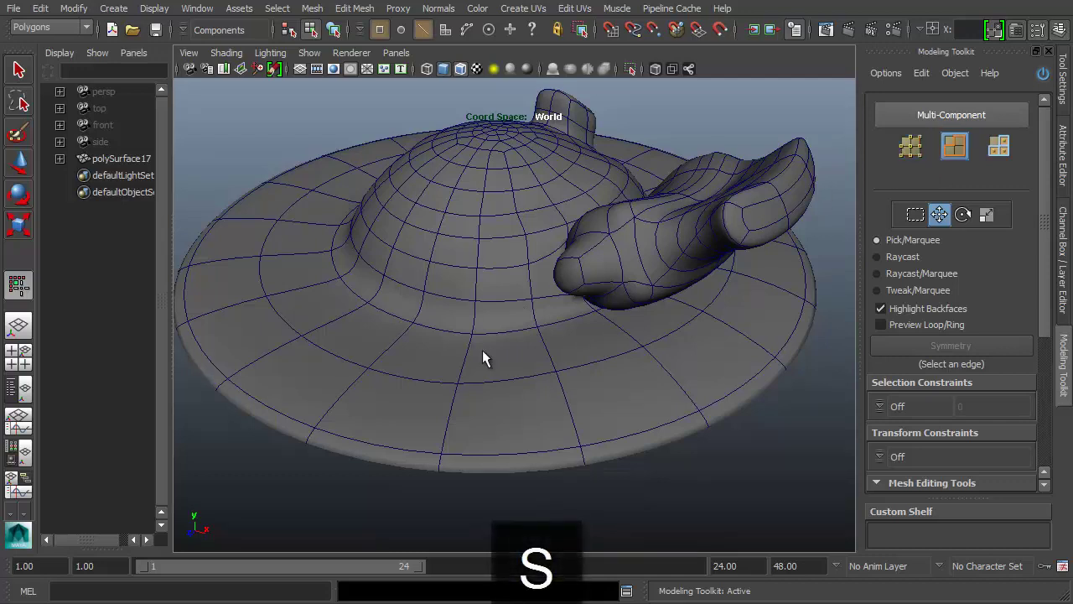
key(z)
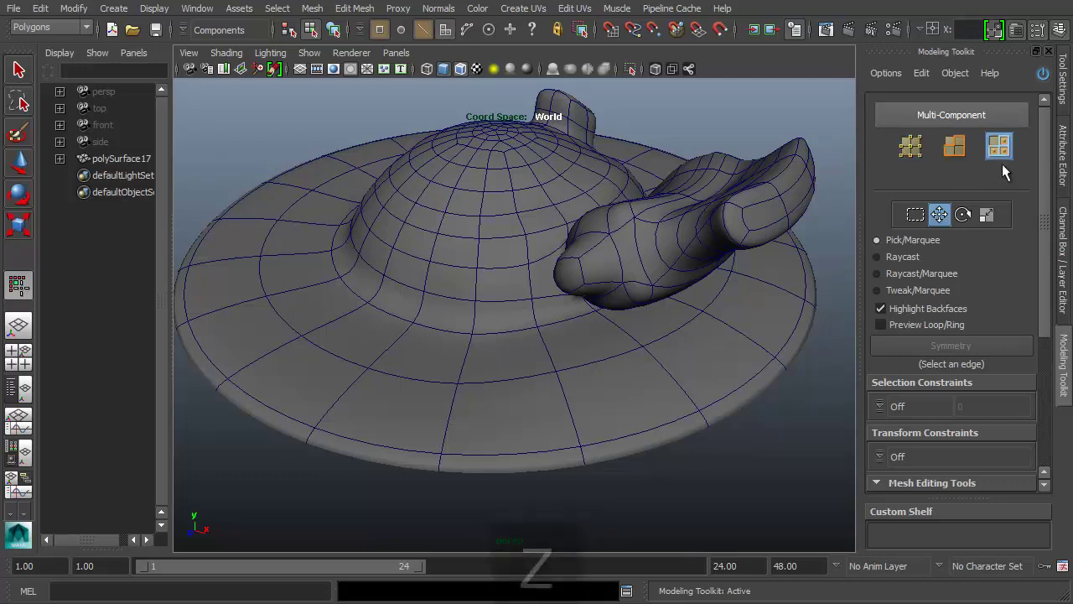
Select a block of faces from the brim up to the dome's base and reduce it to two adjacent dome faces
click(490, 366)
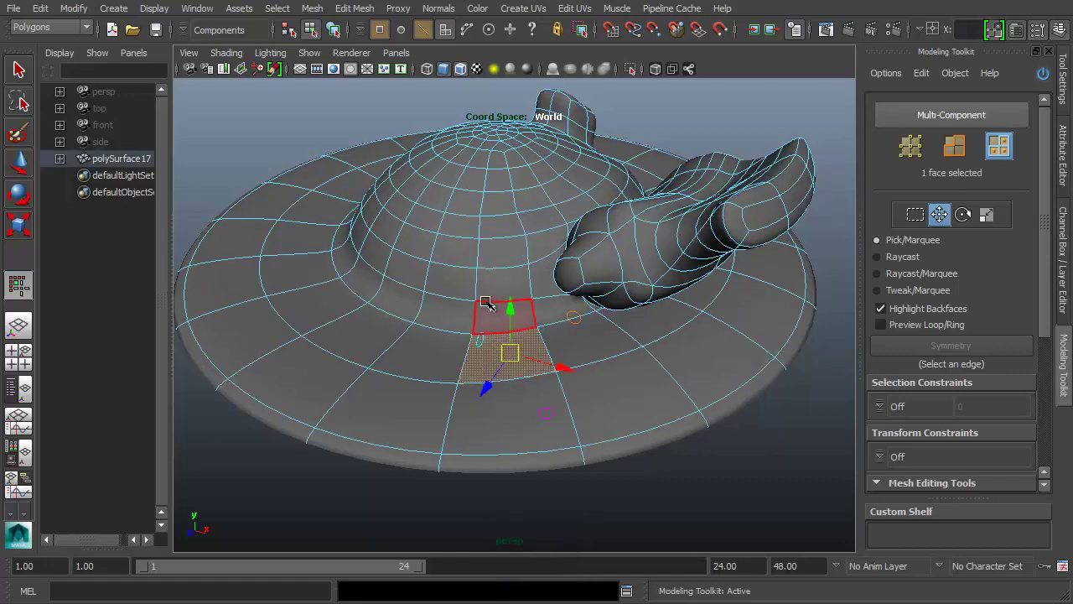
shift+click(499, 317)
shift+click(503, 293)
shift+click(508, 277)
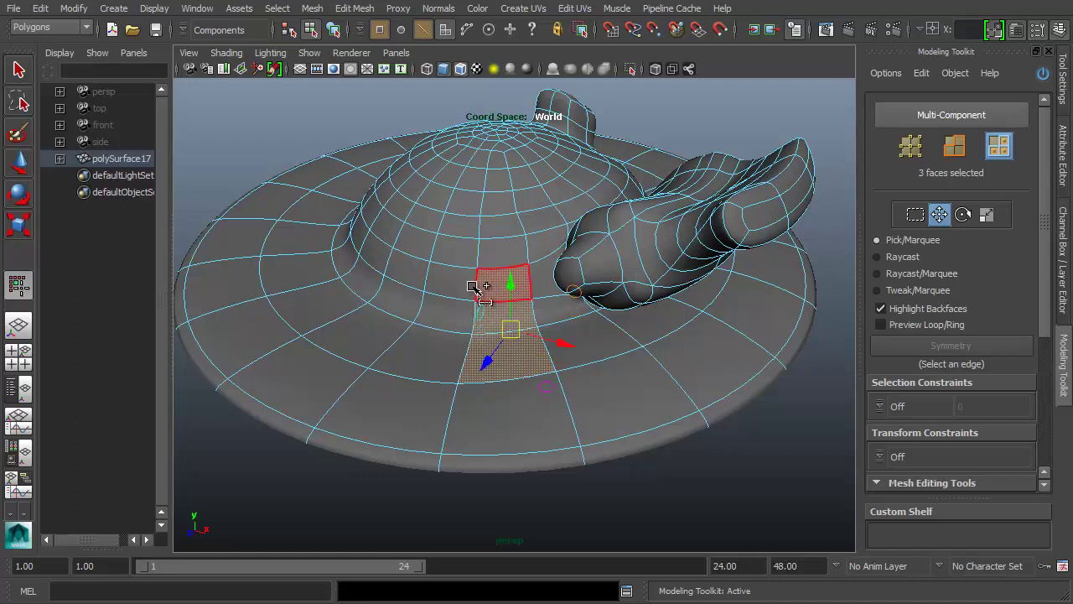
shift+click(419, 360)
ctrl+click(421, 358)
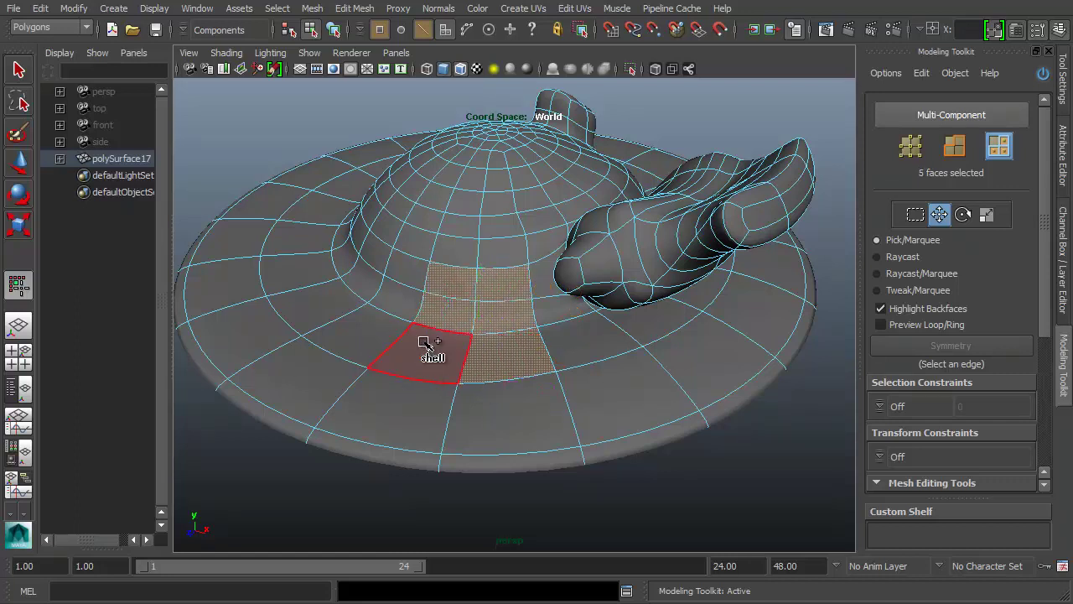
shift+click(500, 317)
shift+click(503, 364)
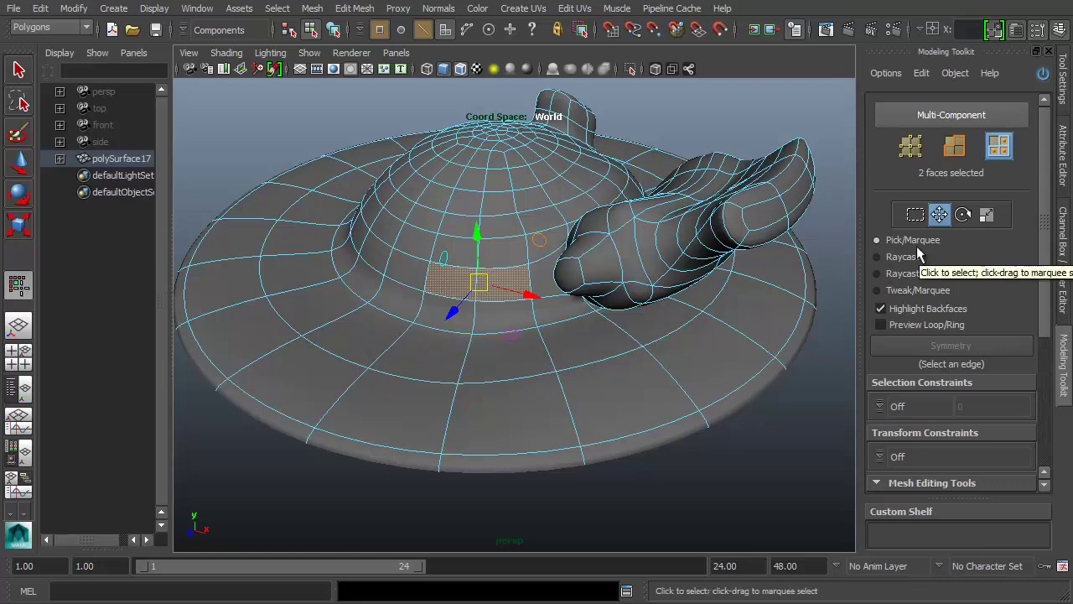
Change the selection mode to Raycast and add one brim face to the selection
key(Tab)
click(630, 342)
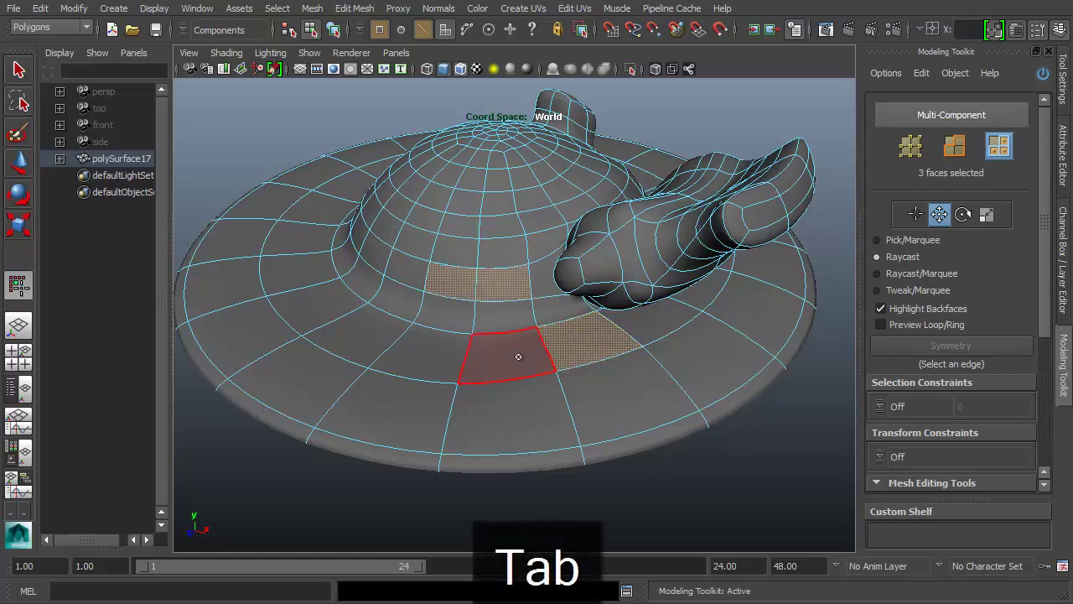
Add brim and dome faces to the selection, alternating between raycast painting across the surface and a marquee over the upper dome
mouse_move(517, 358)
mouse_down()
mouse_move(366, 331)
mouse_move(600, 348)
mouse_move(340, 385)
mouse_move(328, 350)
mouse_move(472, 313)
mouse_move(570, 318)
mouse_move(544, 282)
mouse_move(626, 311)
mouse_move(577, 227)
mouse_move(664, 365)
mouse_move(682, 342)
mouse_up()
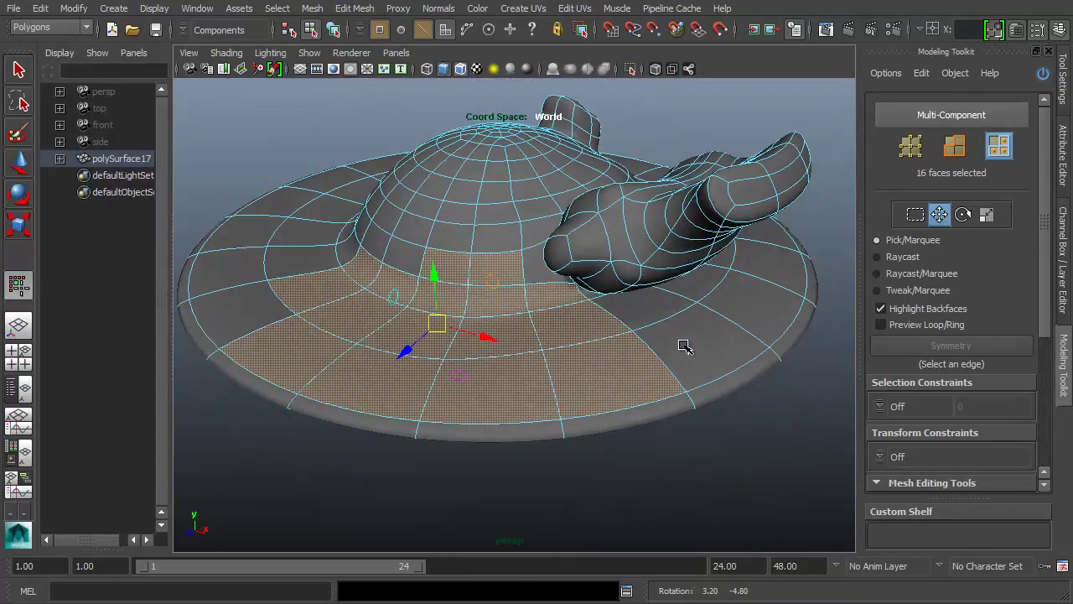
drag(388, 119, 530, 243)
alt+drag(648, 424, 586, 280)
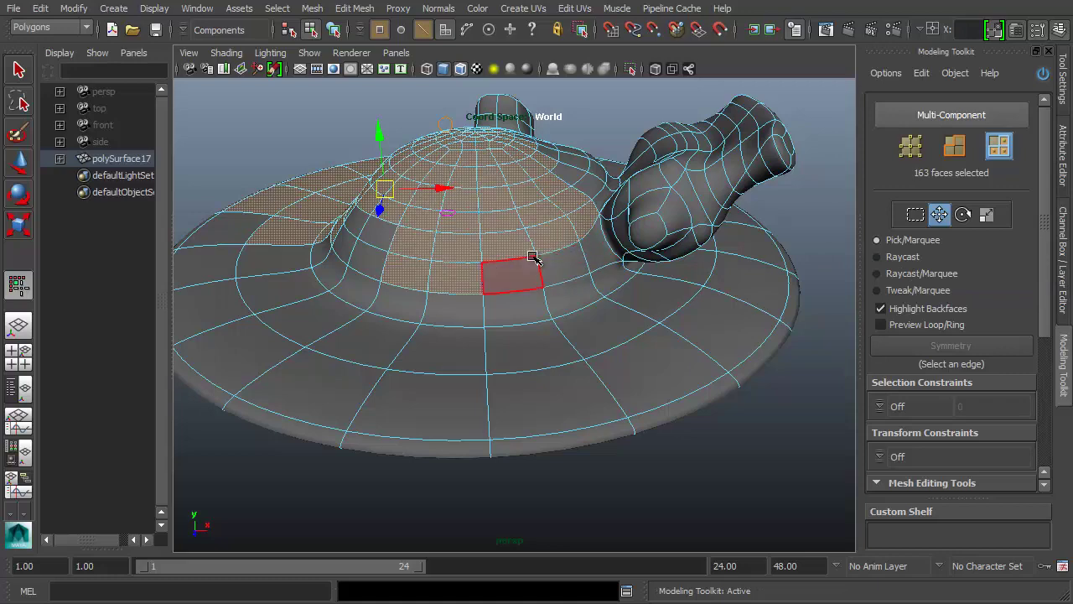
key(Tab)
mouse_move(537, 283)
mouse_down()
mouse_move(354, 346)
mouse_move(489, 369)
mouse_move(496, 352)
mouse_up()
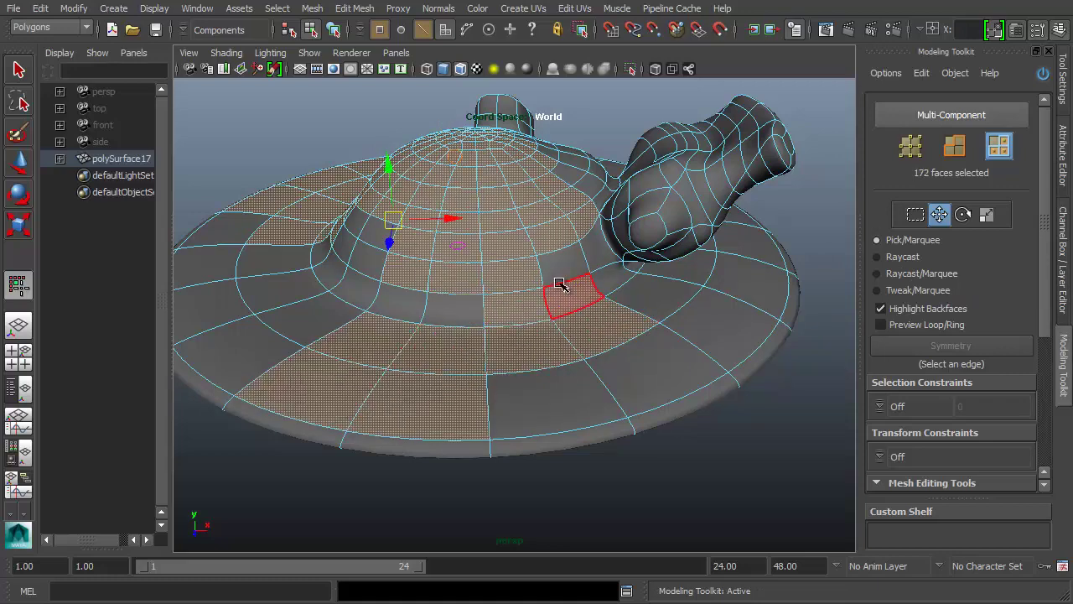
Select only one face near the dome's base and switch the viewport to the front view
click(513, 279)
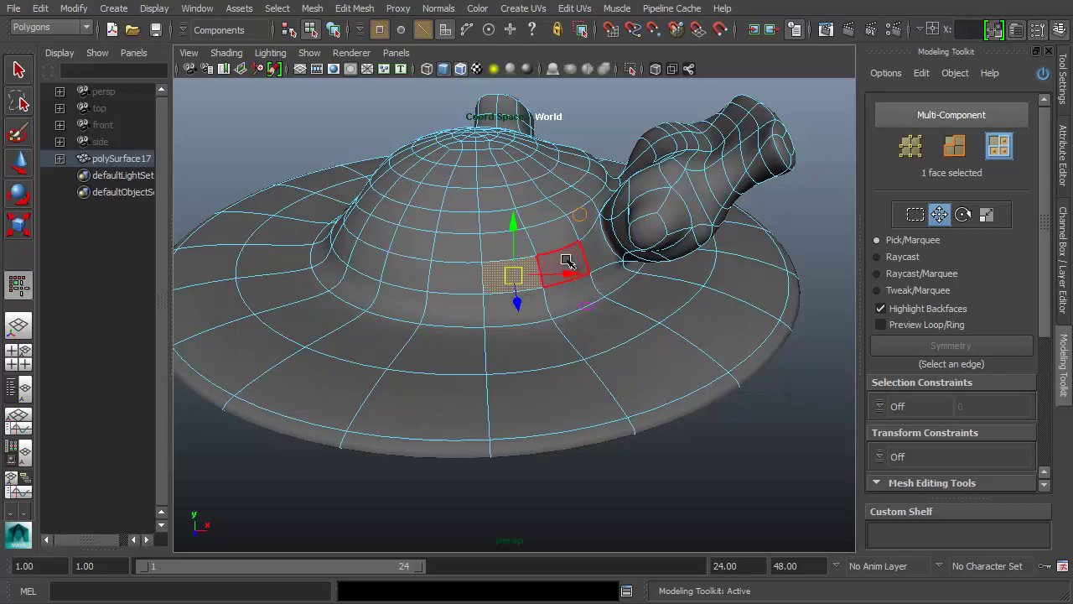
alt+middle_drag(567, 257, 601, 277)
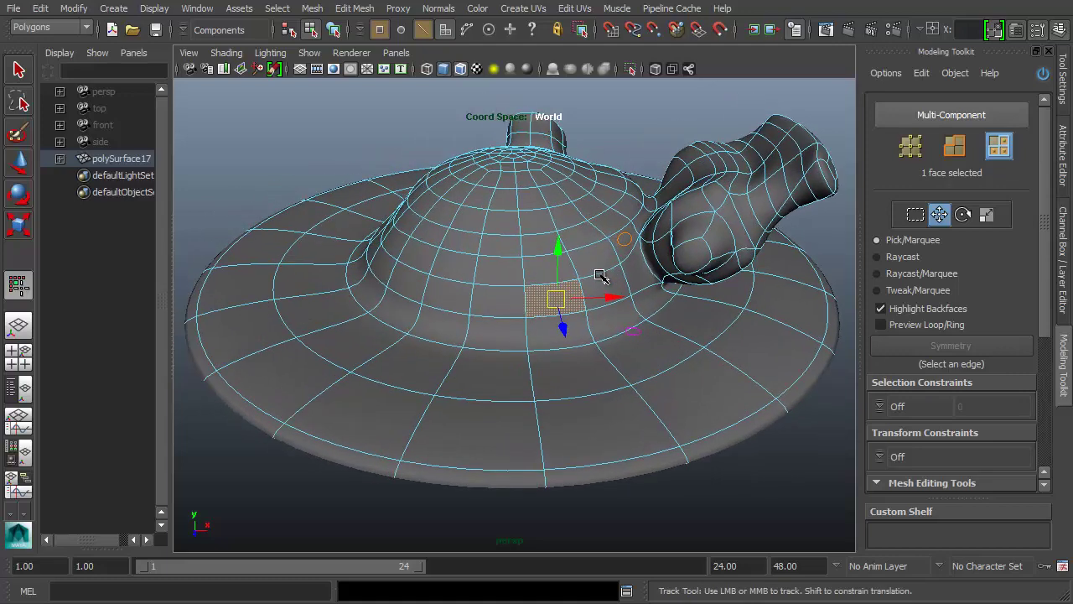
alt+middle_drag(603, 266, 587, 248)
alt+right_drag(669, 263, 621, 261)
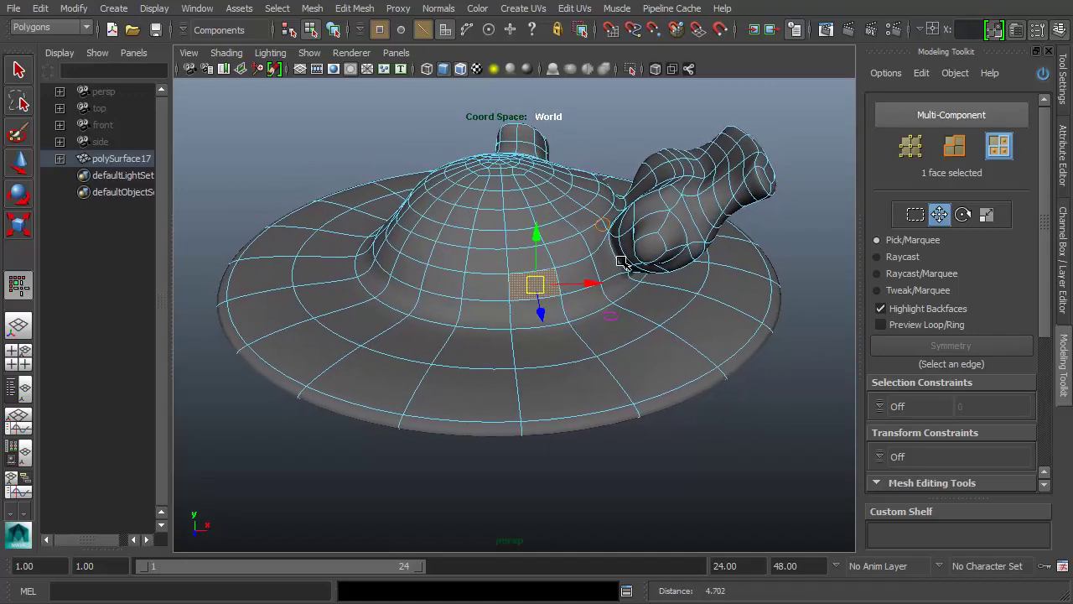
scroll(622, 262, down, 2)
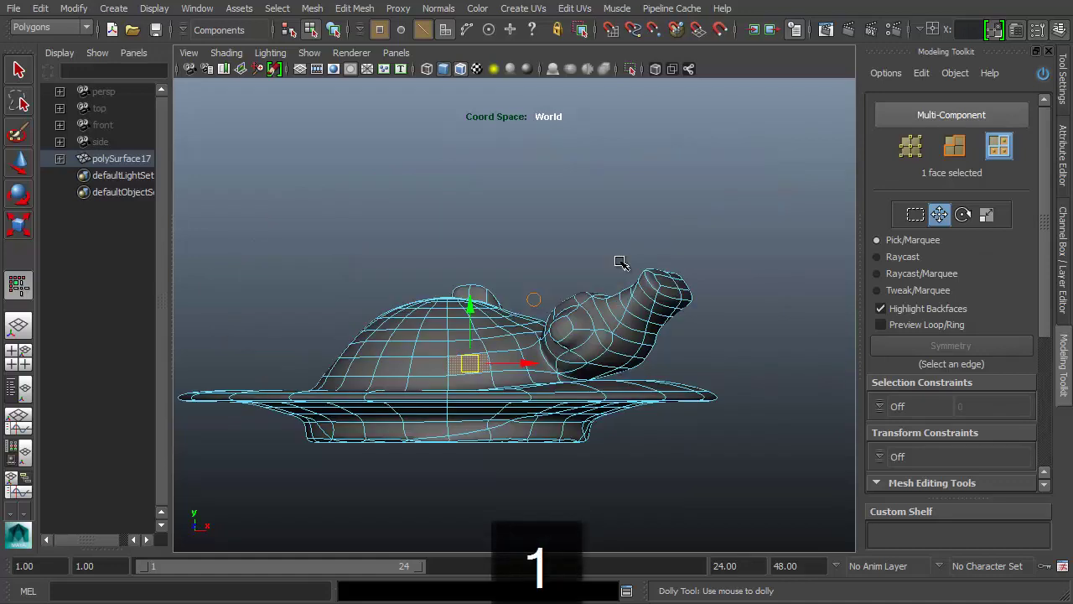
alt+middle_drag(597, 416, 632, 369)
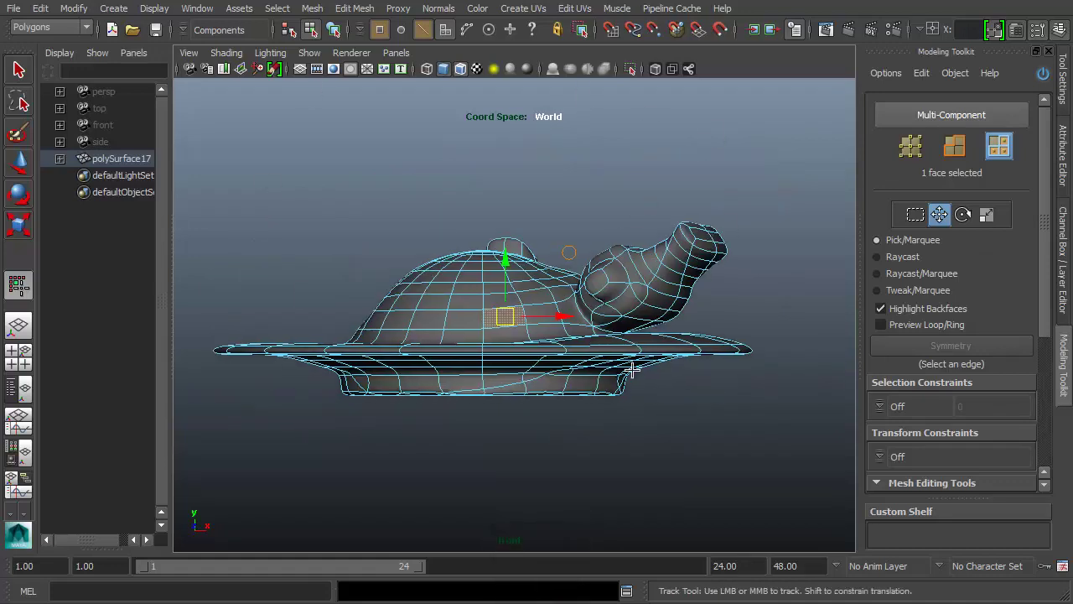
Switch the viewport to the top view and frame the whole disc-shaped model
key(2)
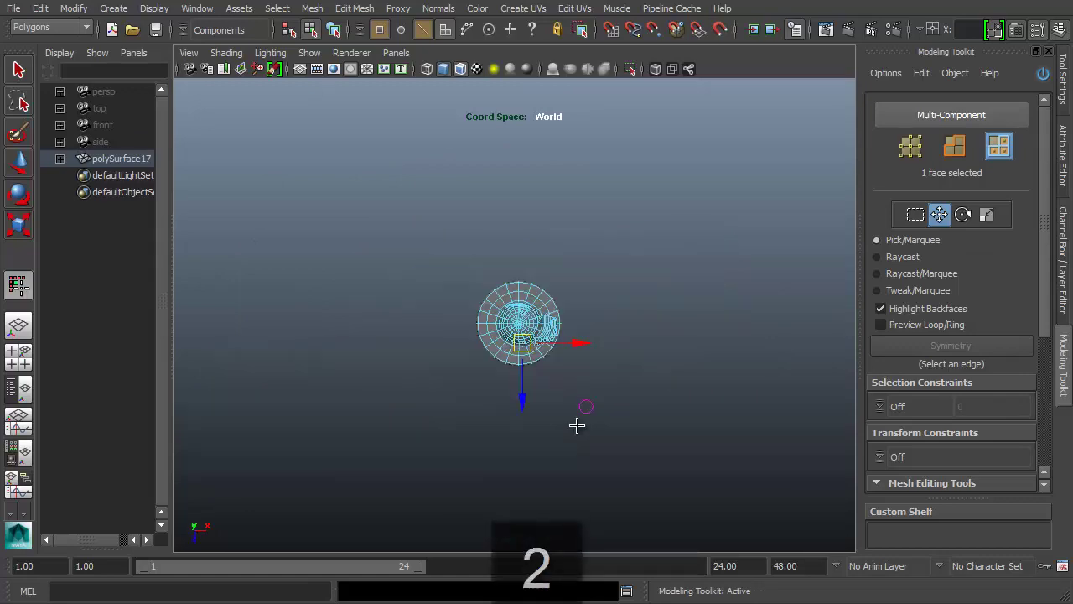
alt+right_drag(587, 420, 695, 424)
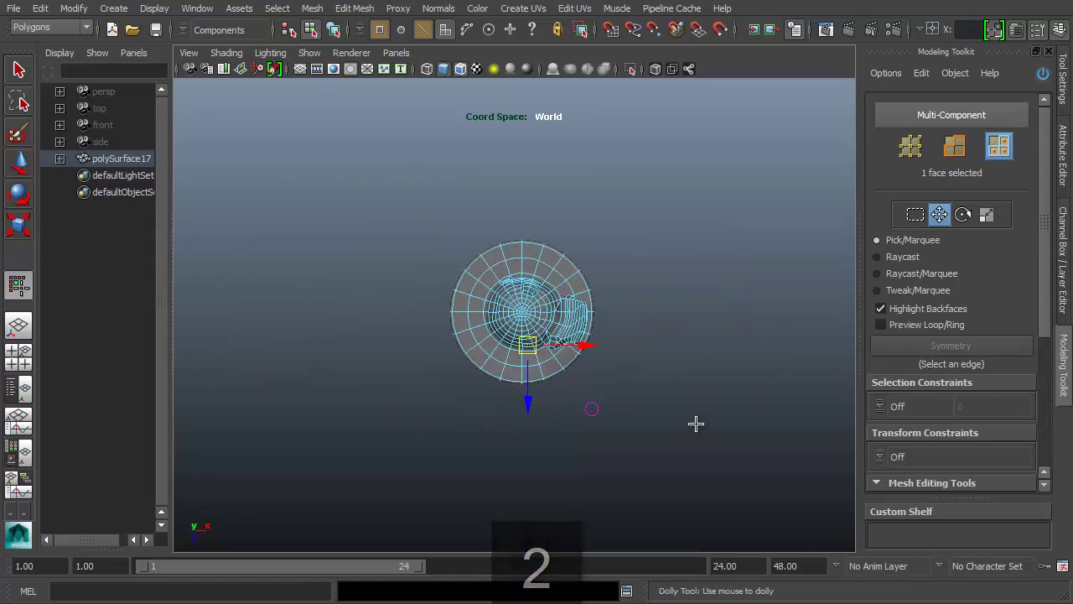
key(f)
alt+middle_drag(668, 407, 637, 364)
mouse_move(638, 364)
alt+right_down()
mouse_move(458, 352)
mouse_move(739, 377)
mouse_move(632, 381)
alt+right_up()
alt+middle_drag(628, 206, 646, 273)
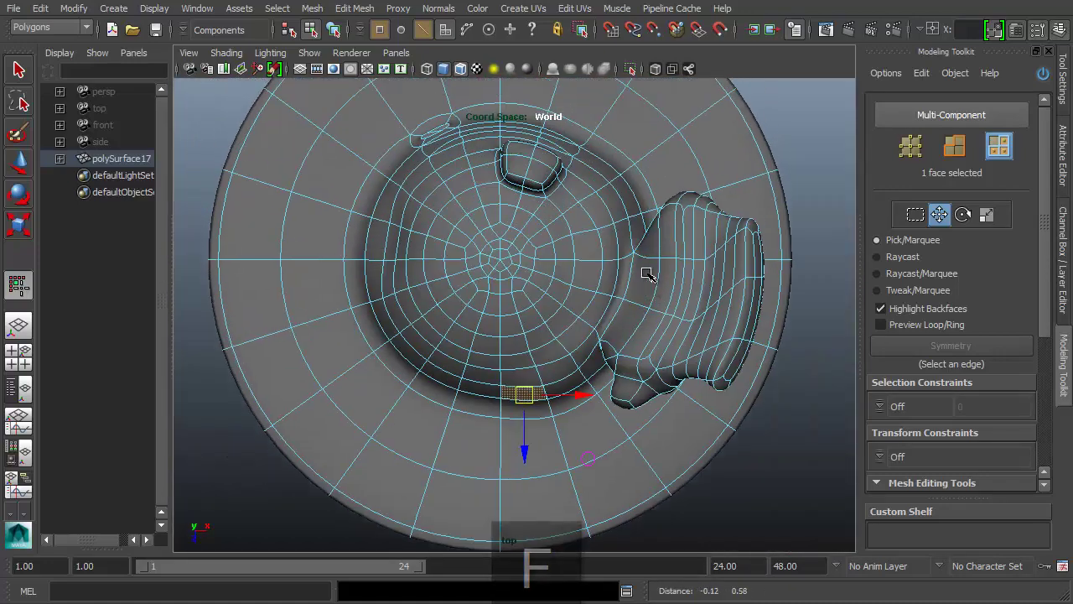
alt+right_drag(688, 291, 663, 291)
scroll(664, 292, up, 2)
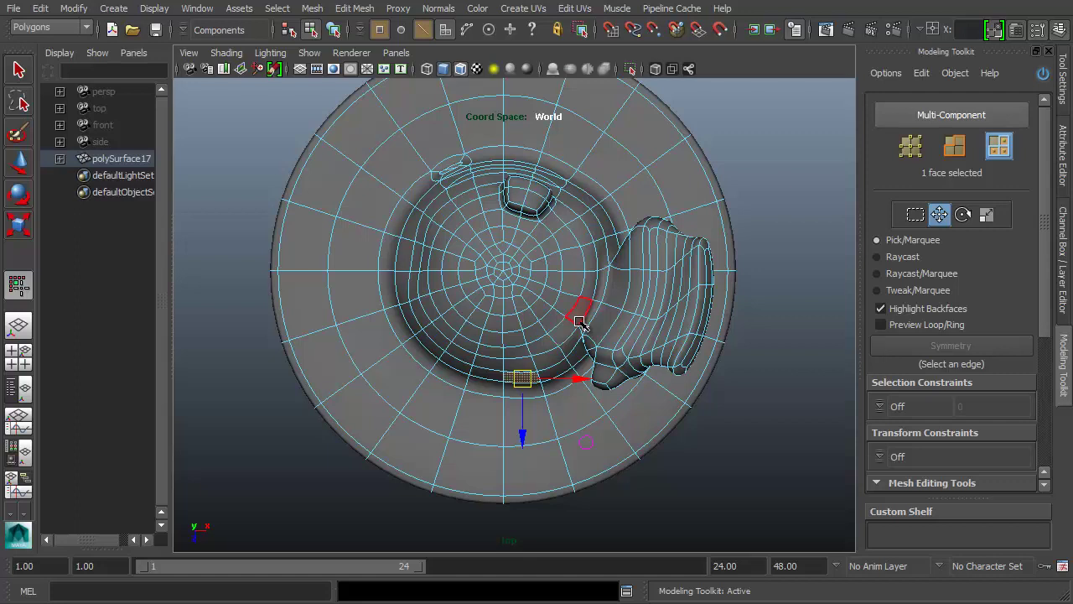
View the model from the side and return to the perspective view
key(3)
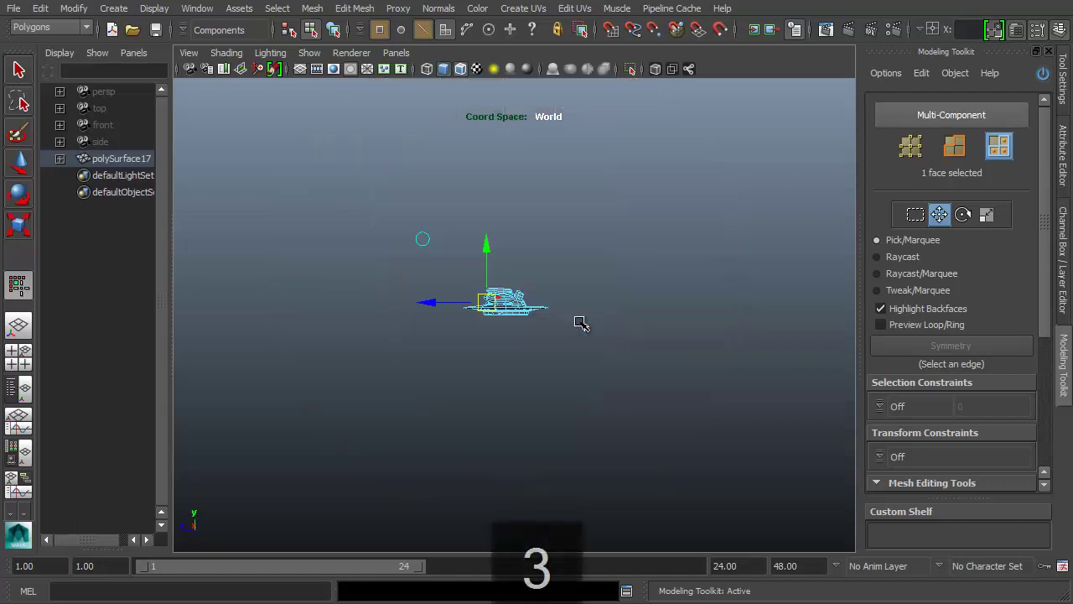
alt+middle_drag(581, 323, 588, 334)
scroll(588, 335, up, 5)
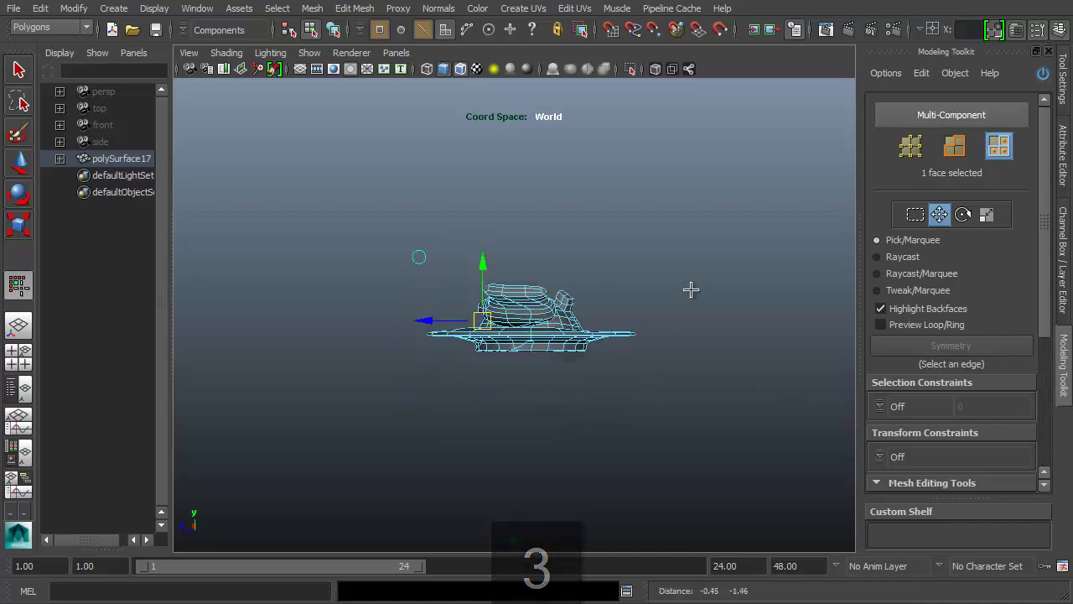
key(4)
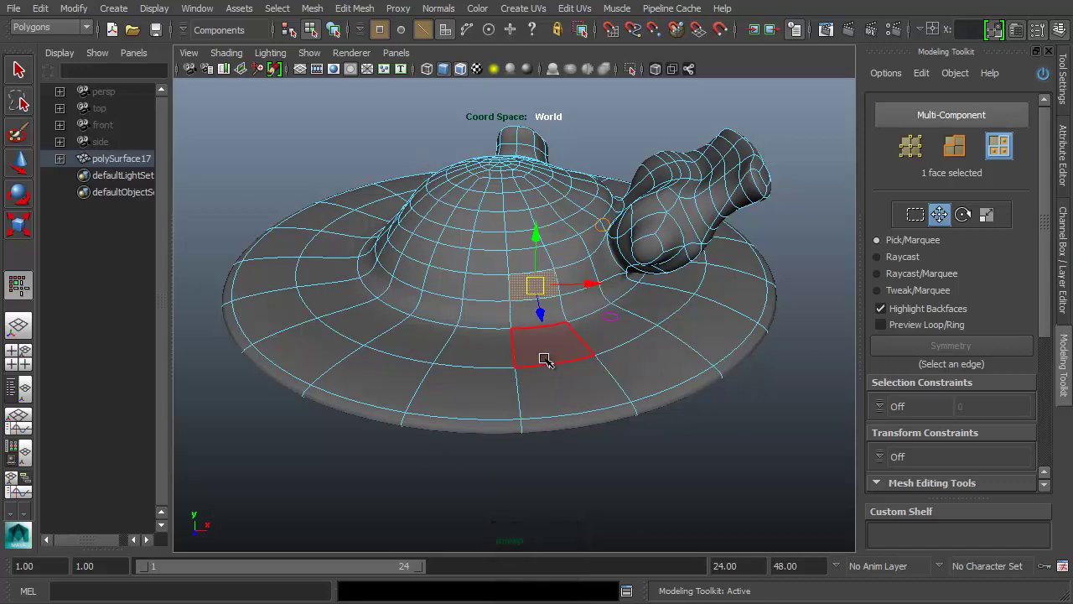
key(space)
drag(543, 363, 659, 357)
key(space)
key(space)
drag(558, 359, 543, 241)
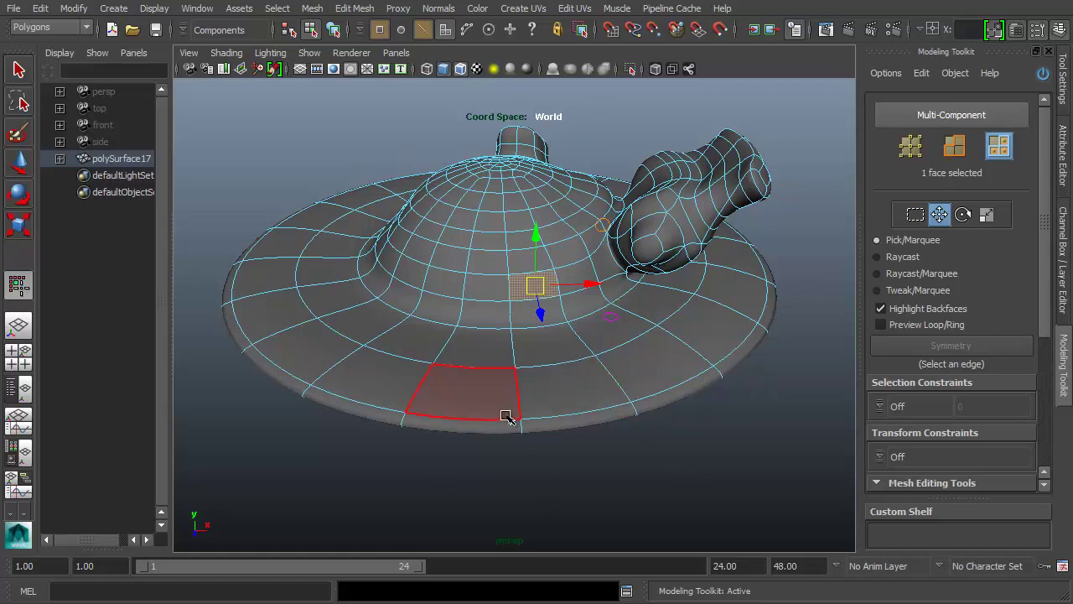
Go back through the view history to the top view and forward again to the perspective view
key(bracketleft)
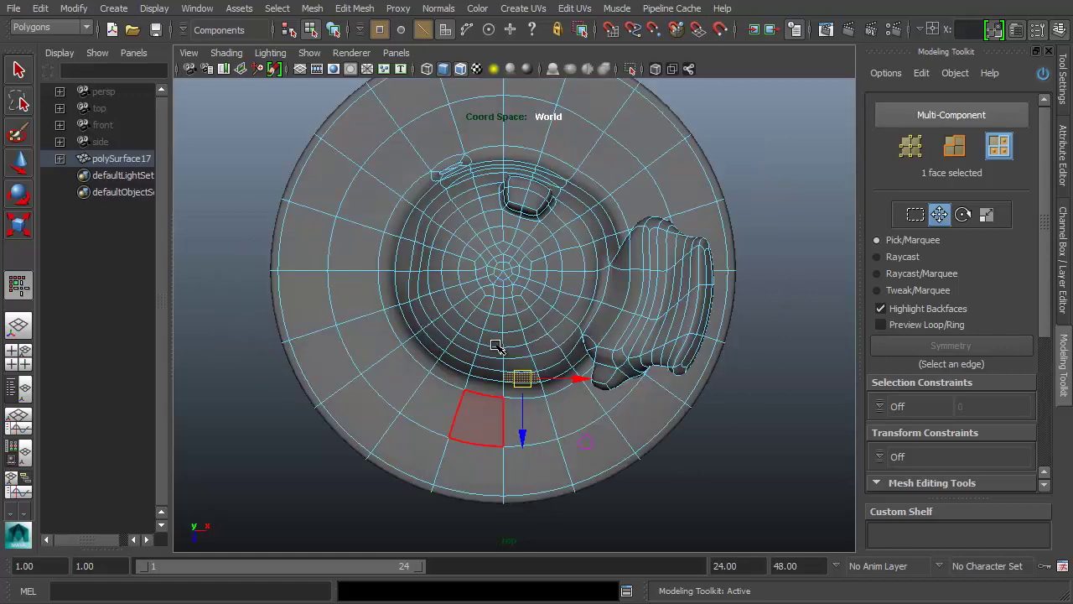
key(bracketleft)
key(bracketright)
key(bracketright)
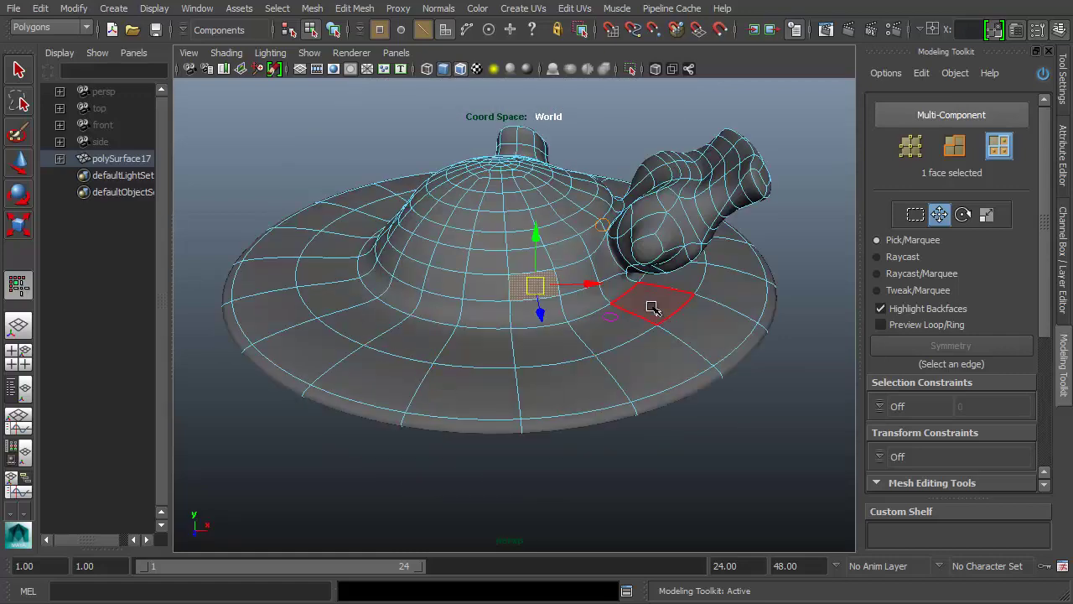
alt+middle_drag(652, 306, 648, 321)
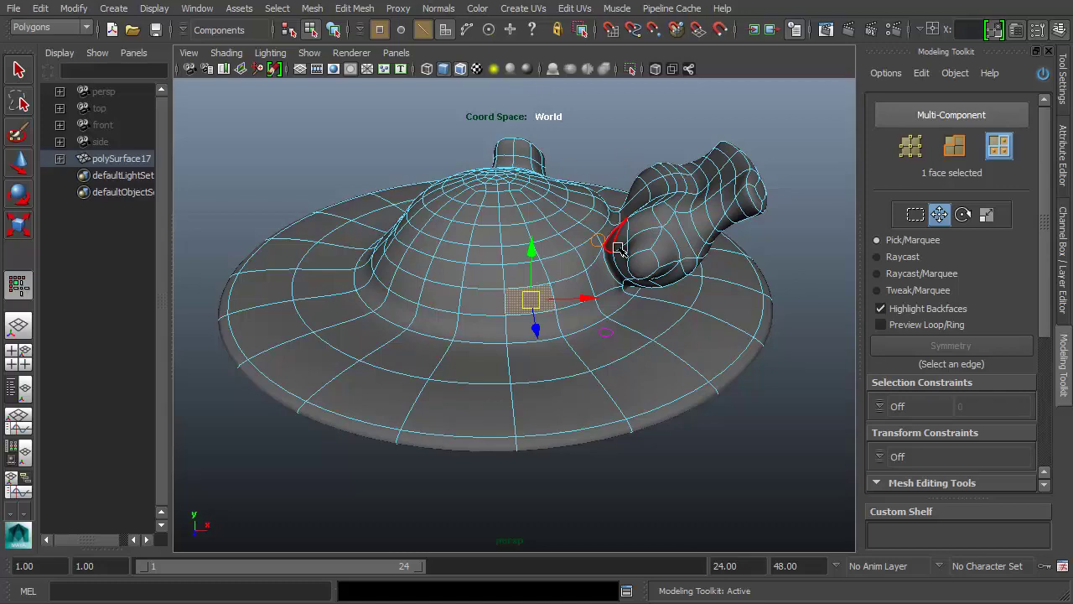
Switch the viewport display to wireframe and back to shaded
key(alt+1)
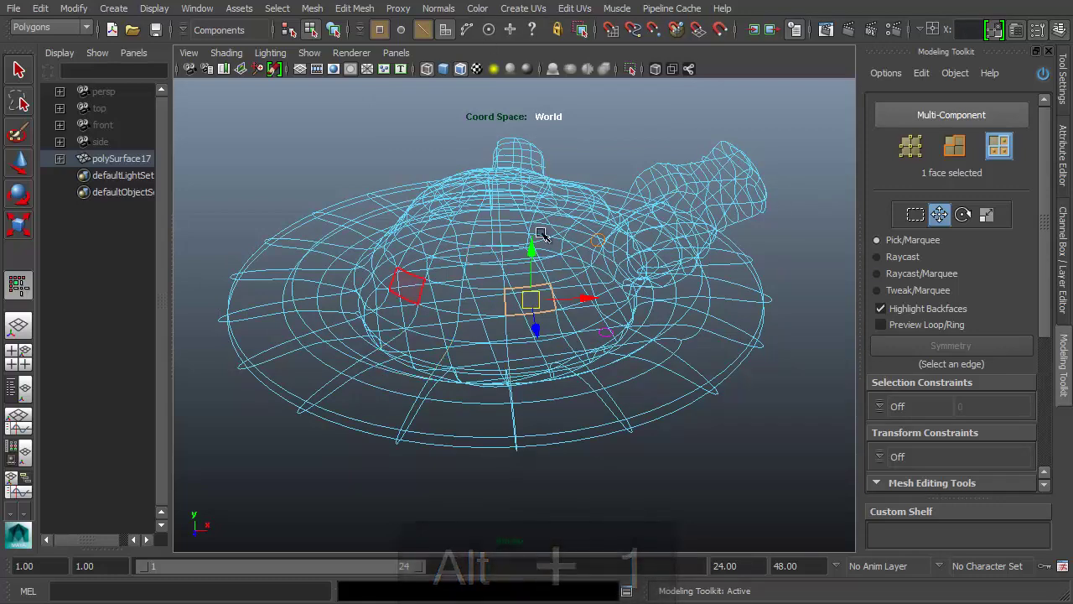
key(alt+2)
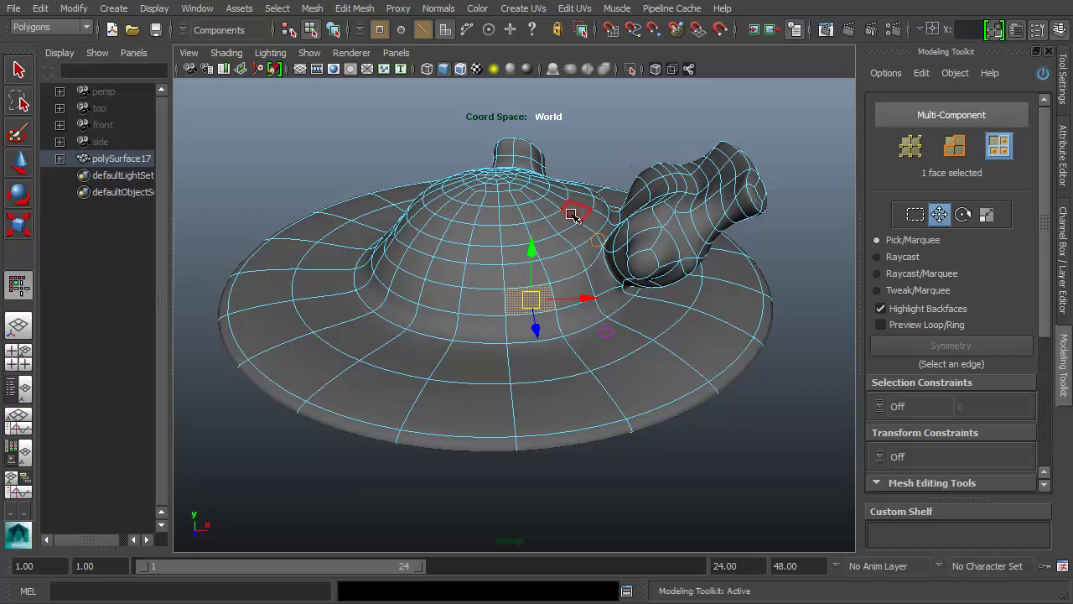
key(alt+3)
key(alt+h)
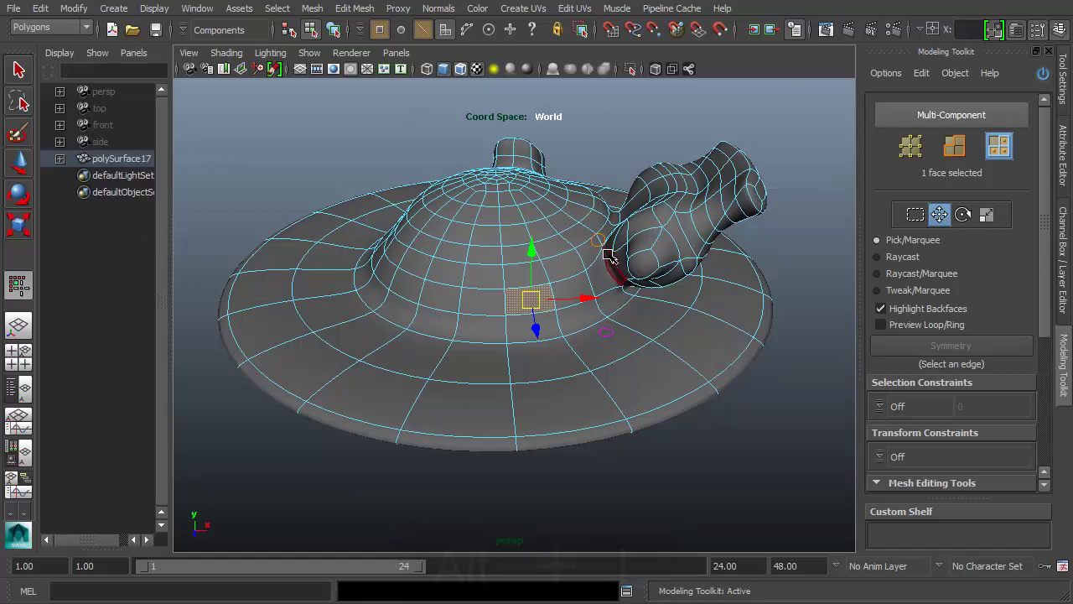
key(alt+l)
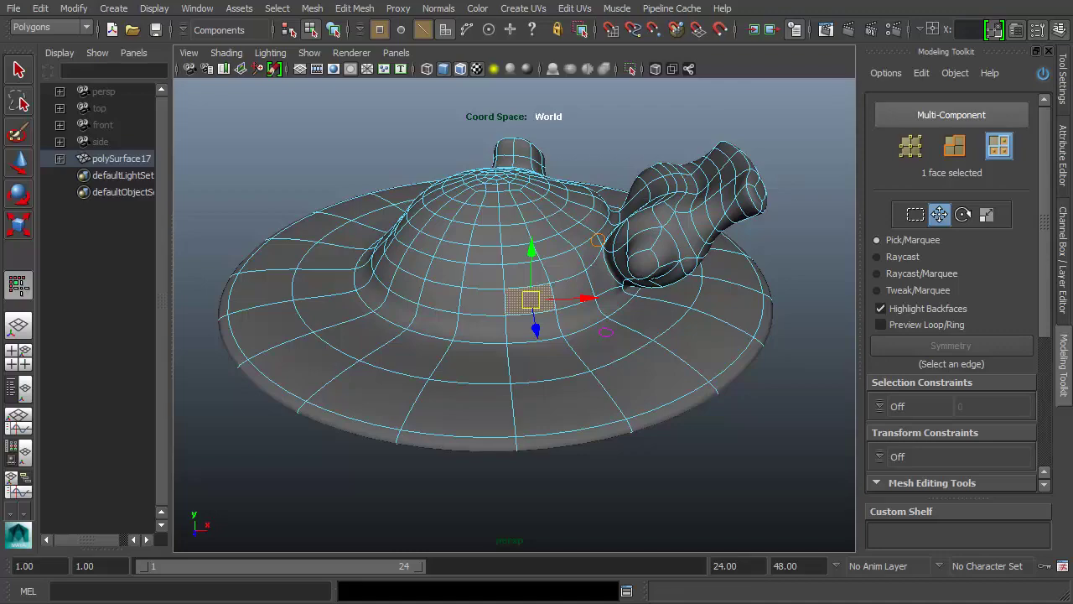
Switch to readme.txt in the text editor, look through its list of shortcuts, and return to Maya
key(alt+Tab)
scroll(486, 302, down, 7)
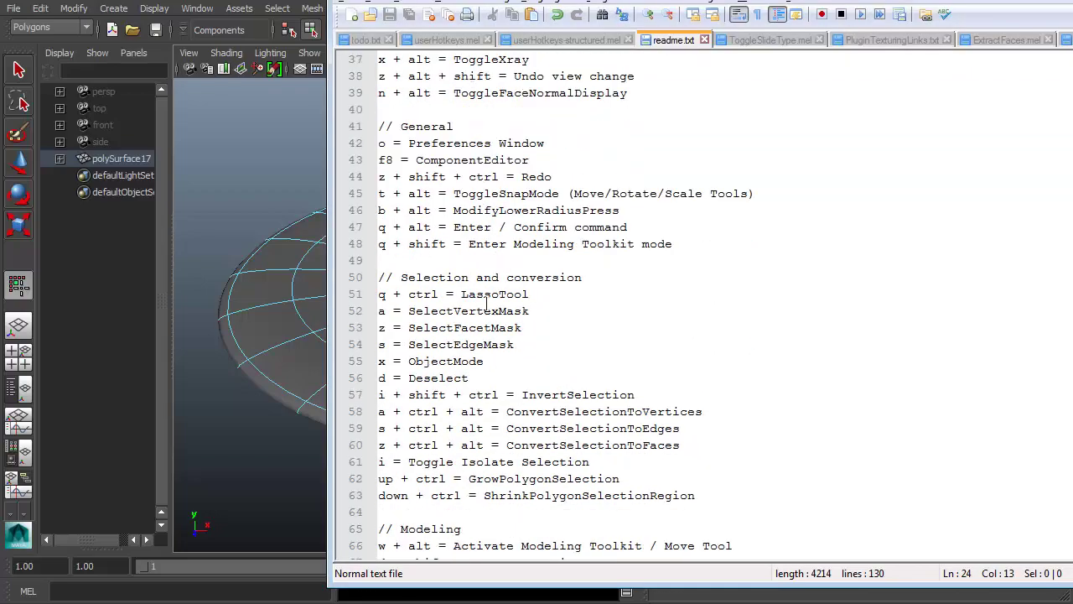
scroll(492, 301, down, 10)
scroll(594, 391, up, 13)
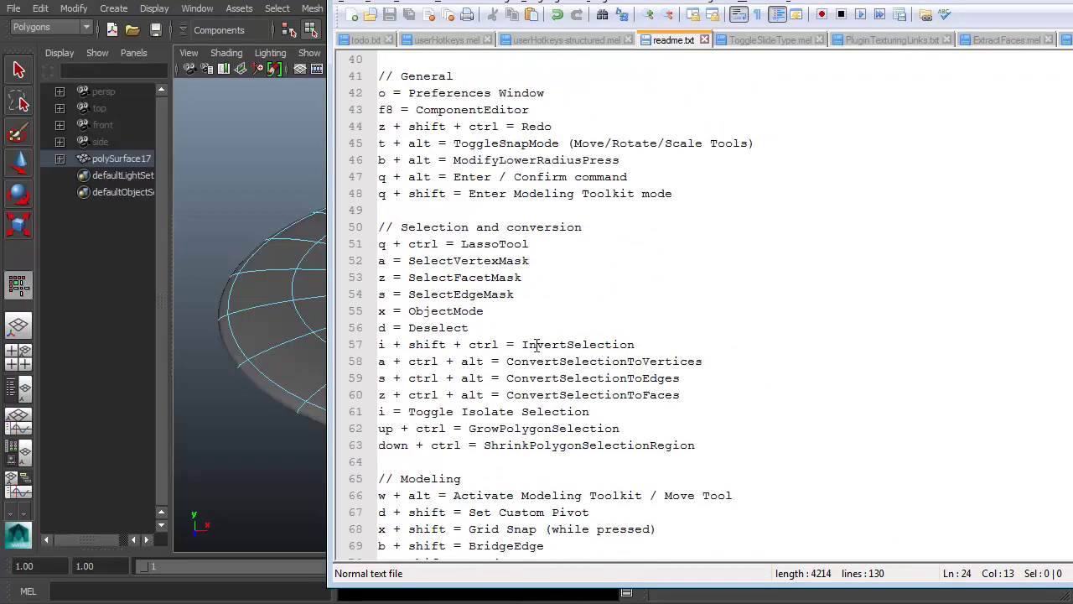
key(alt+Tab)
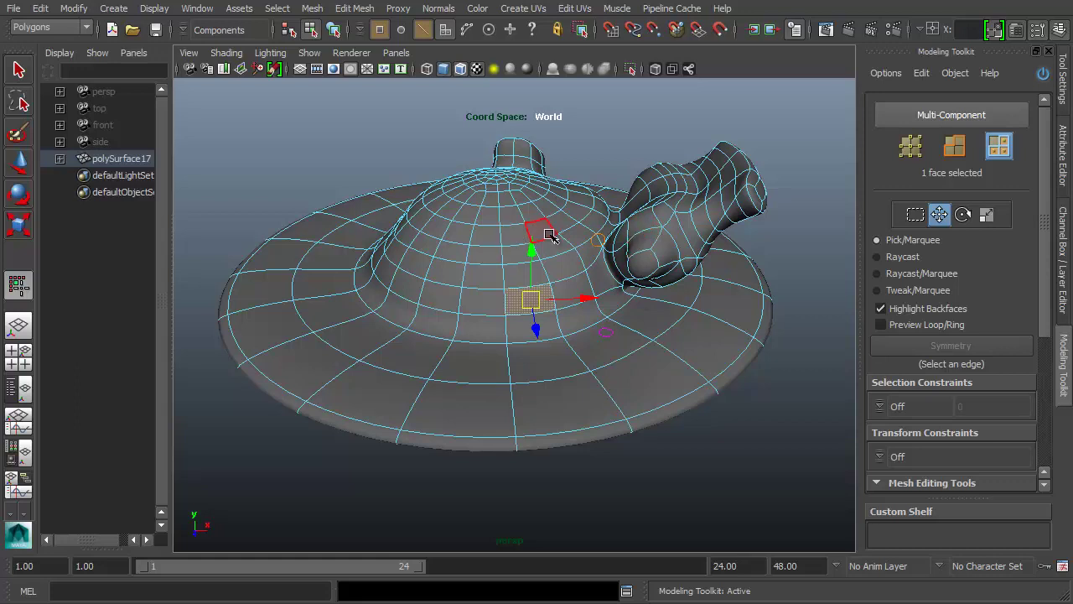
Hide the disc-shaped model using a face selection on it and show all hidden objects again
key(ctrl+shift+h)
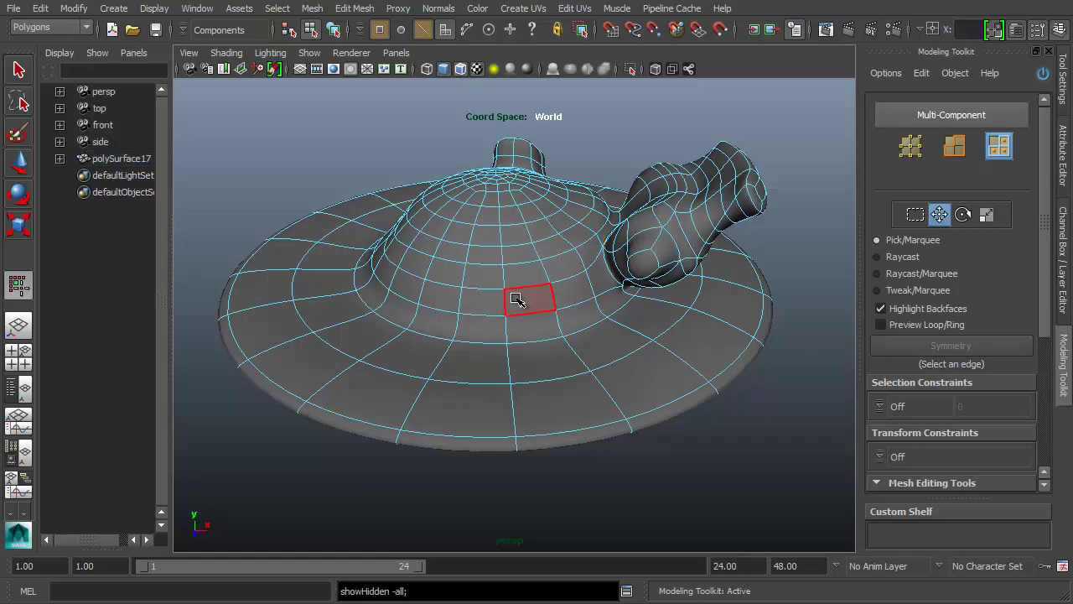
key(ctrl+h)
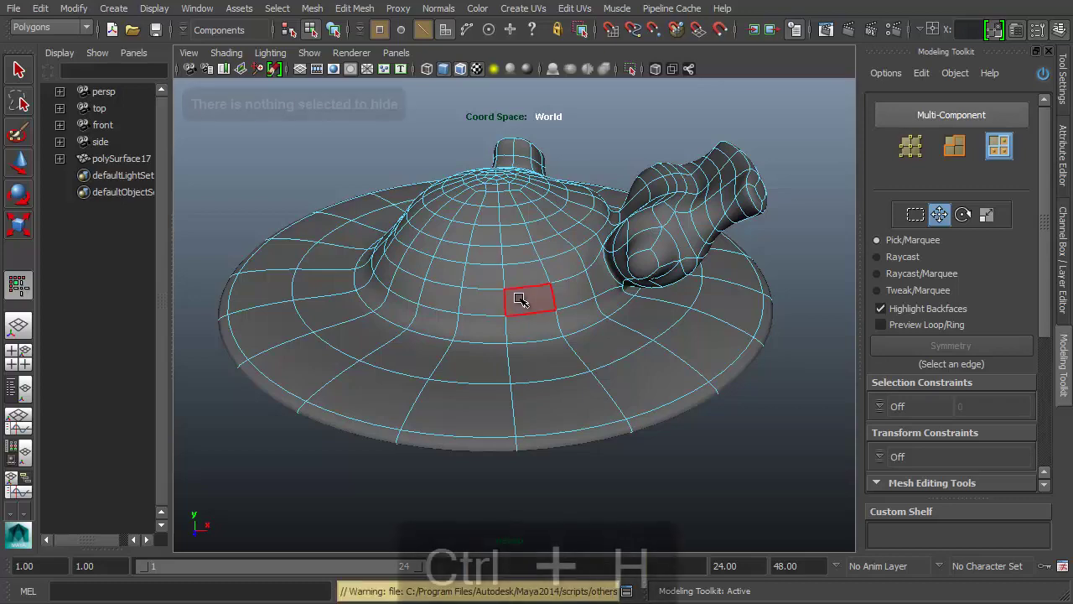
click(521, 299)
key(ctrl+h)
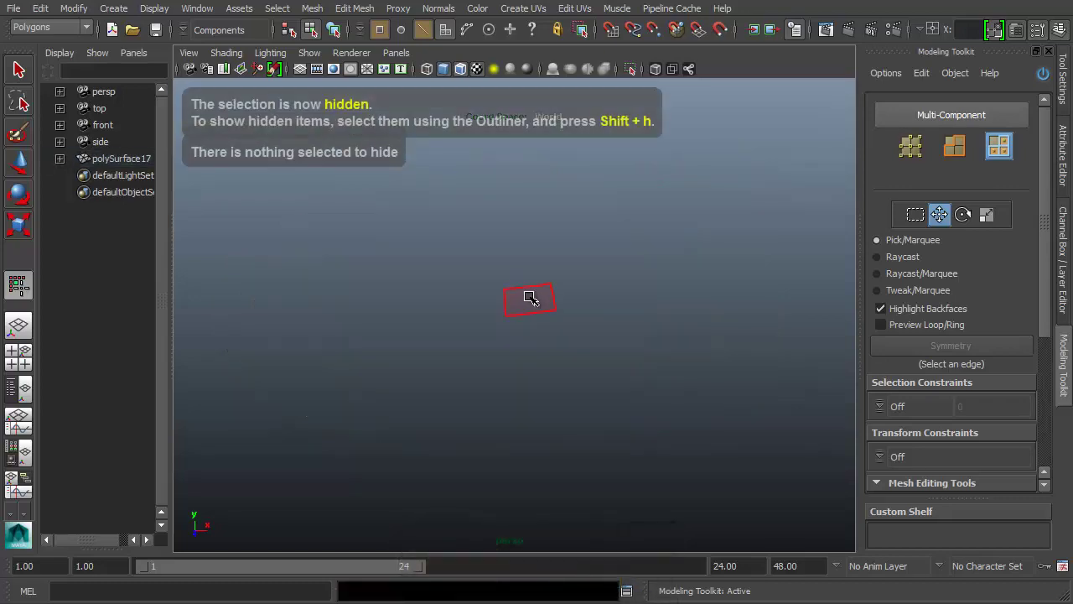
key(ctrl+shift+h)
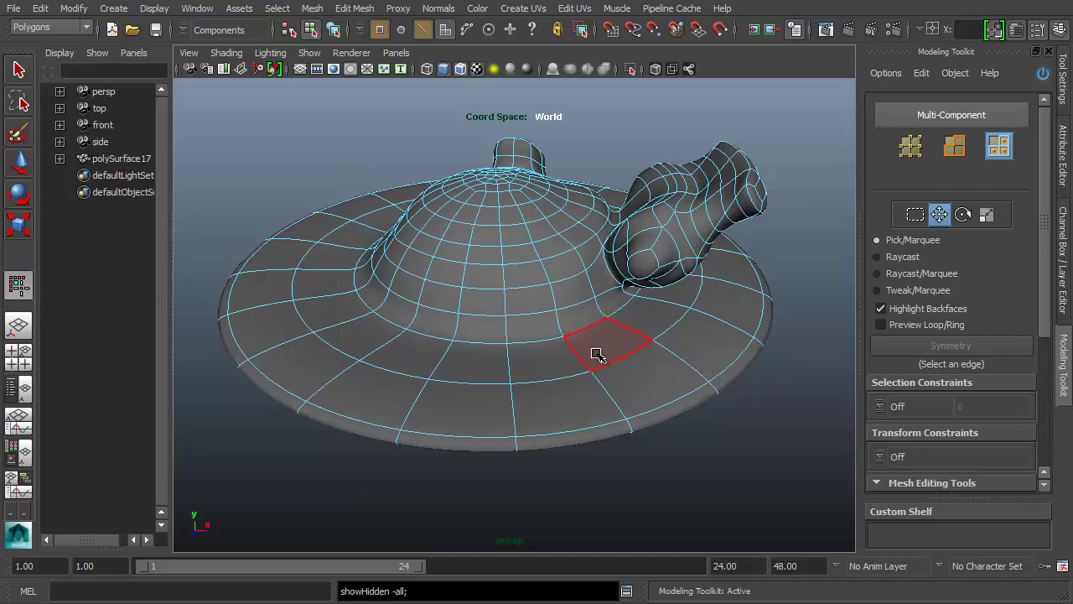
Open the Attribute Editor for the disc-shaped model with a dome face selected and expand its Smooth Mesh settings
mouse_move(596, 354)
alt+mouse_down()
mouse_move(582, 307)
mouse_move(589, 334)
alt+mouse_up()
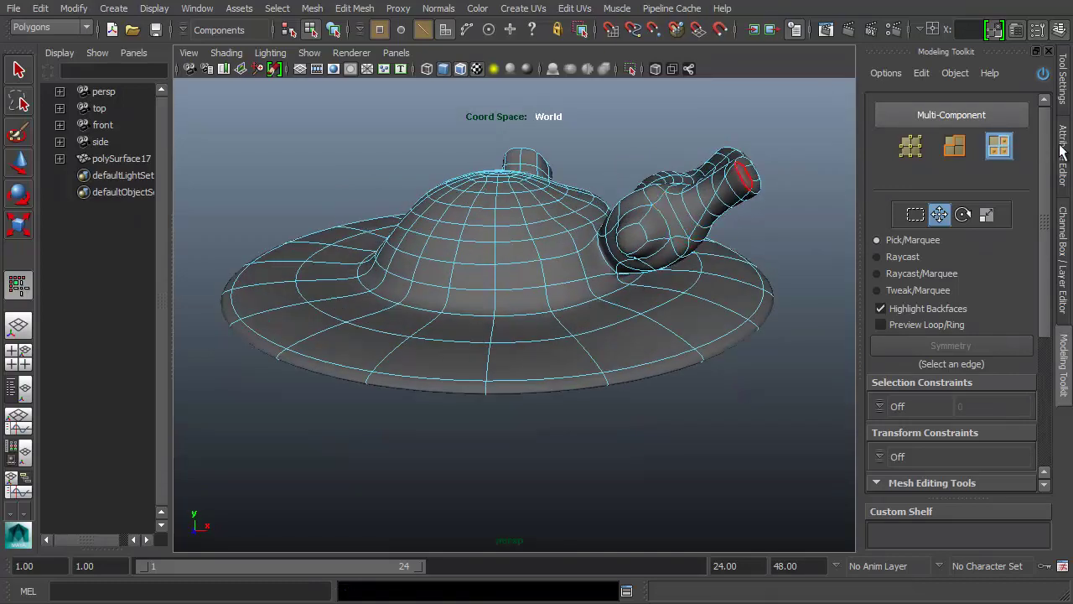
click(1063, 152)
click(427, 252)
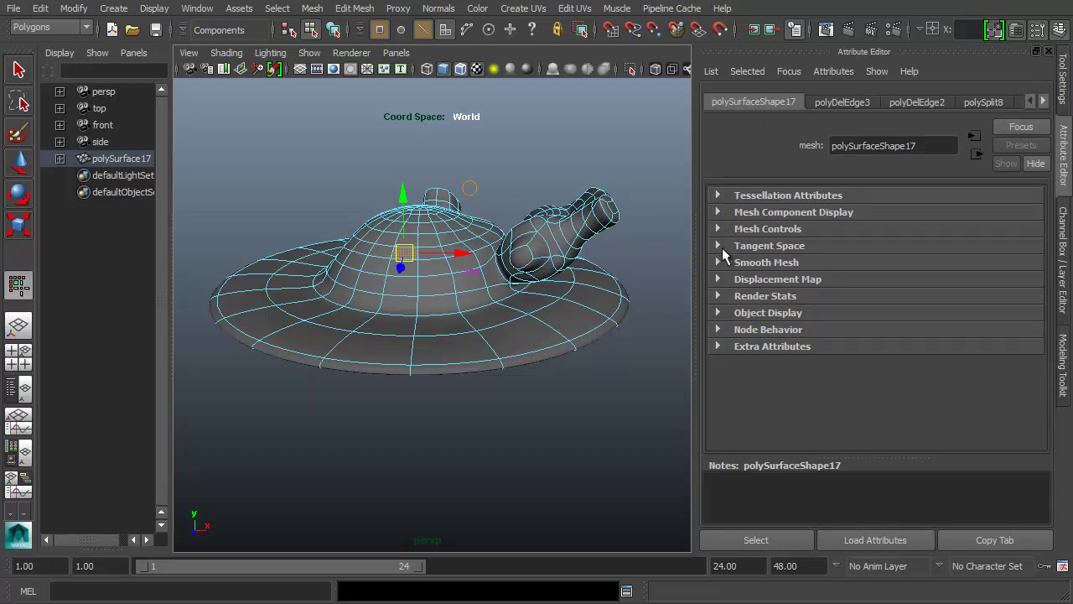
click(717, 261)
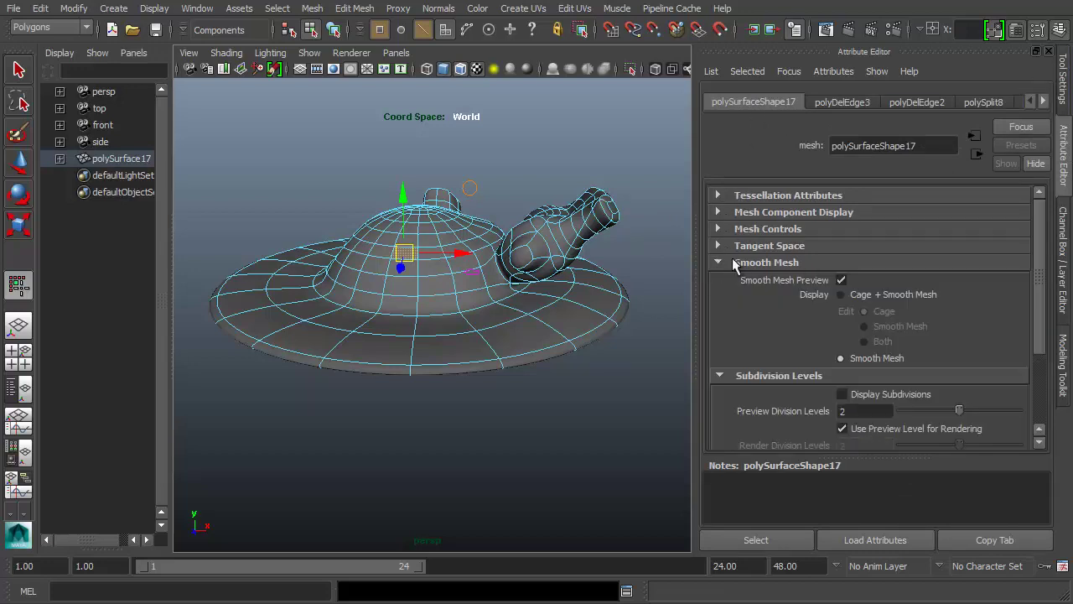
Toggle the model's Smooth Mesh Preview and leave it switched off
click(843, 280)
click(842, 280)
alt+right_drag(479, 173, 515, 191)
key(1)
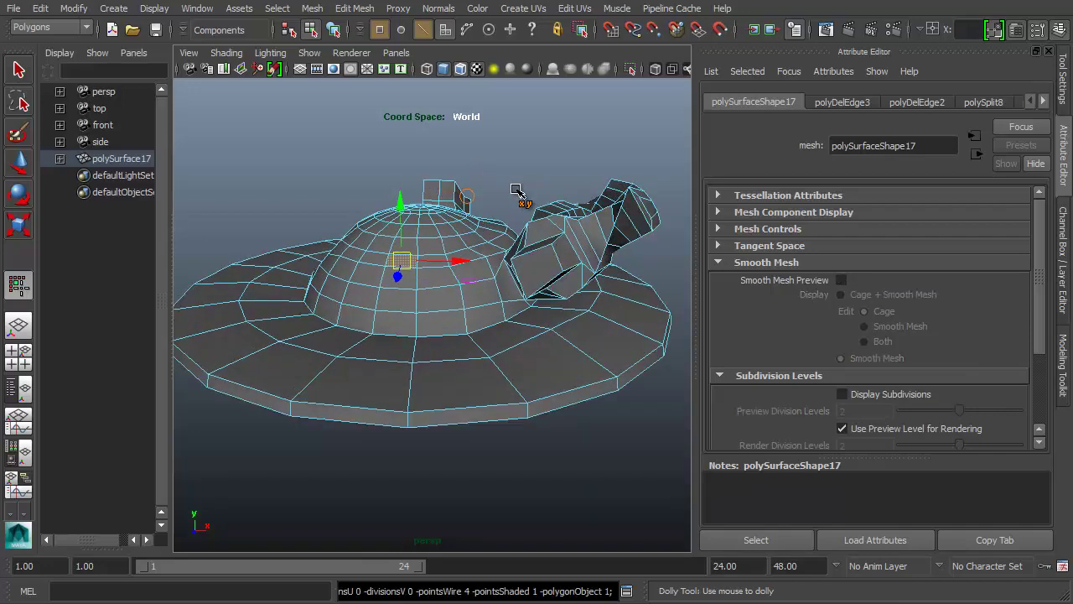
key(shift+1)
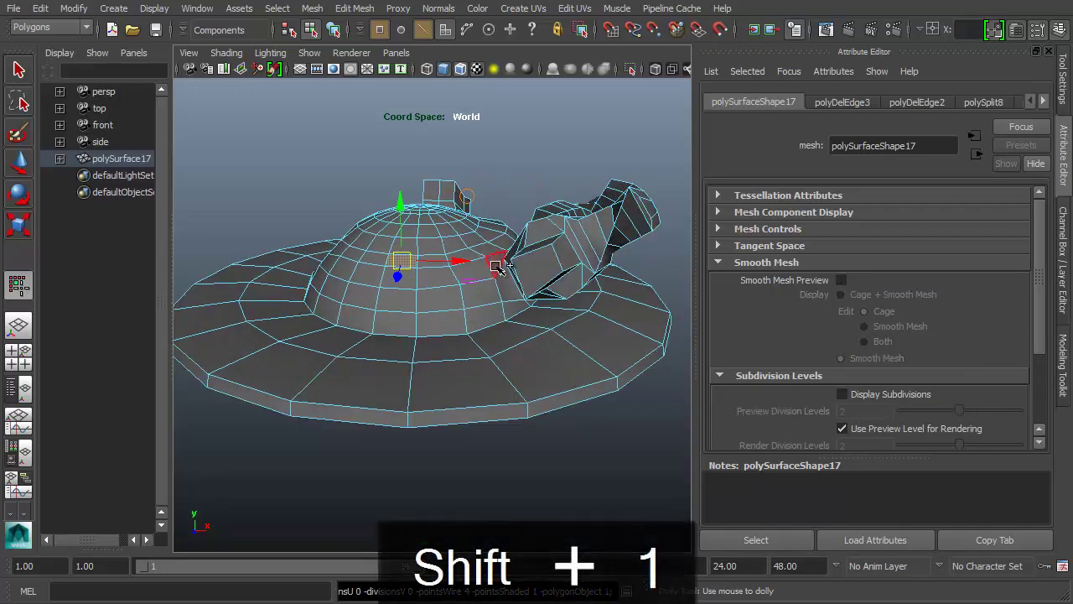
Turn on Smooth Mesh Preview for the disc-shaped model and open the Tool Settings
key(shift+2)
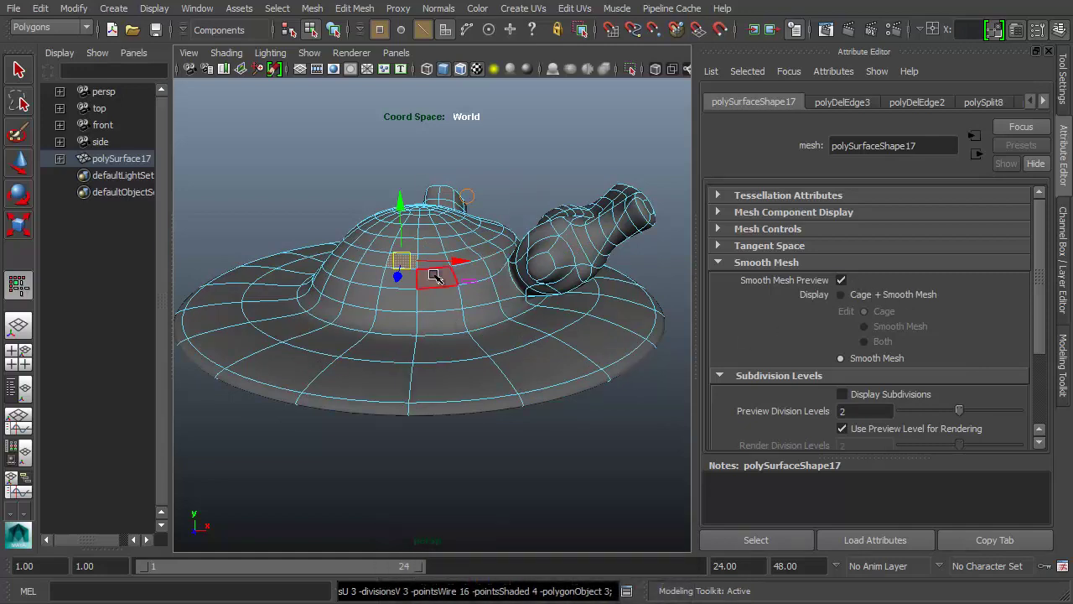
alt+drag(435, 276, 467, 267)
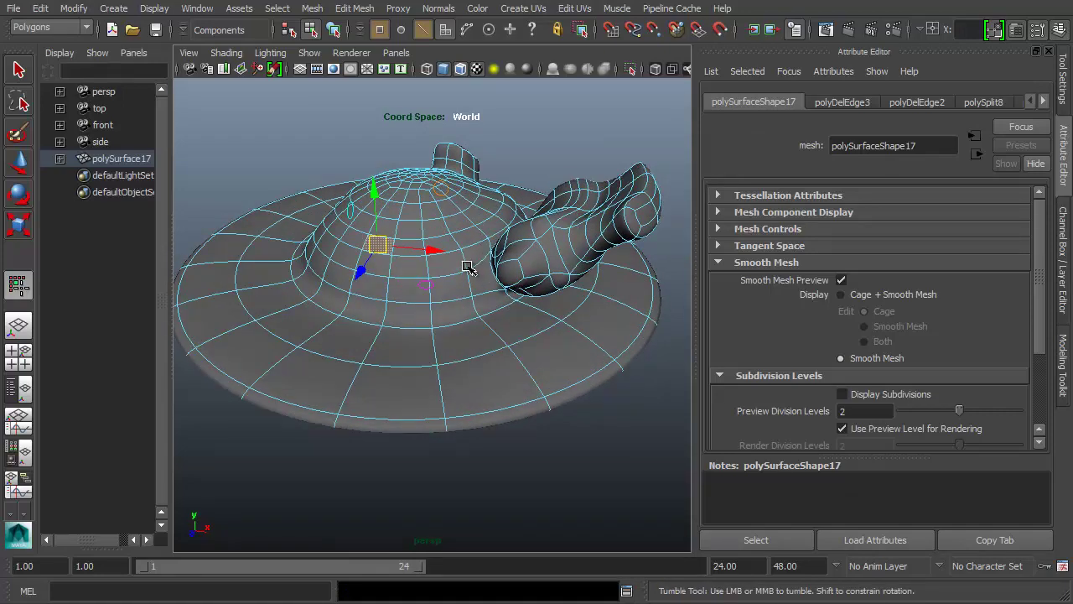
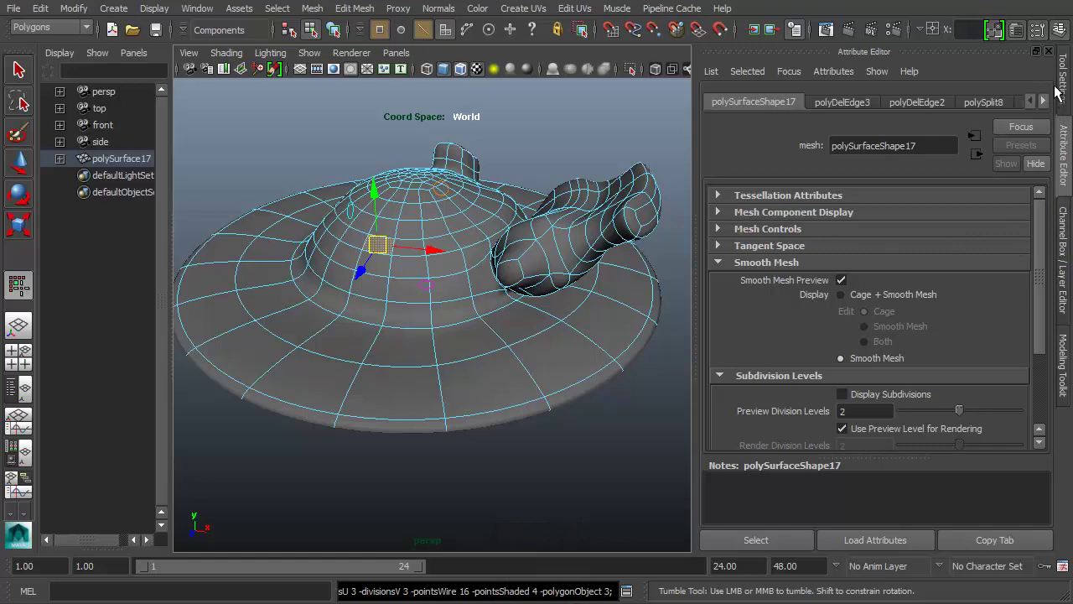
click(1062, 88)
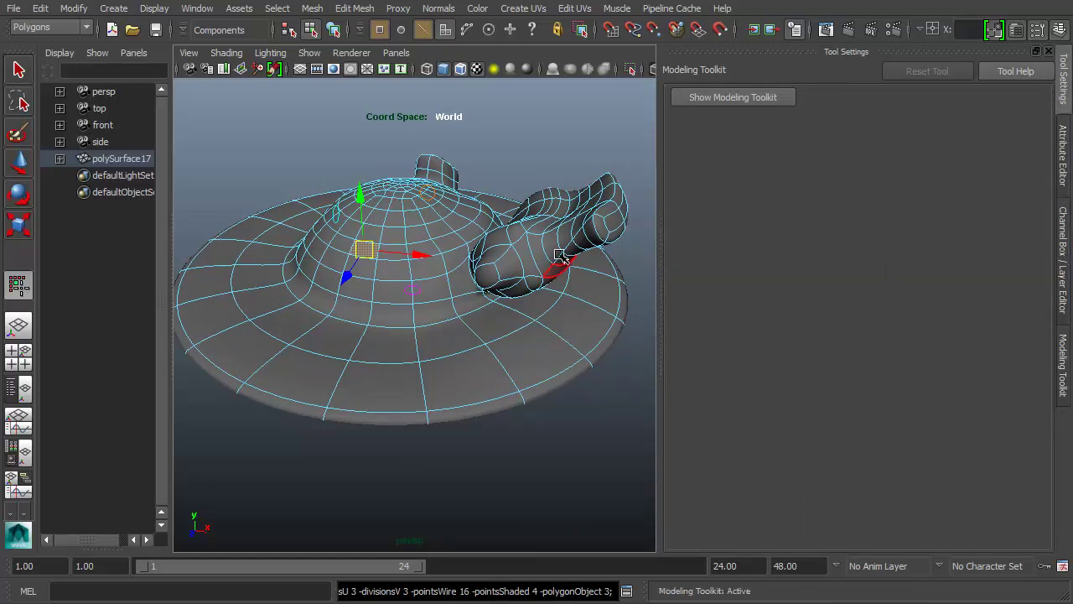
Select an edge loop running over the dome and disc, then turn the smooth preview off and back on
scroll(520, 277, up, 5)
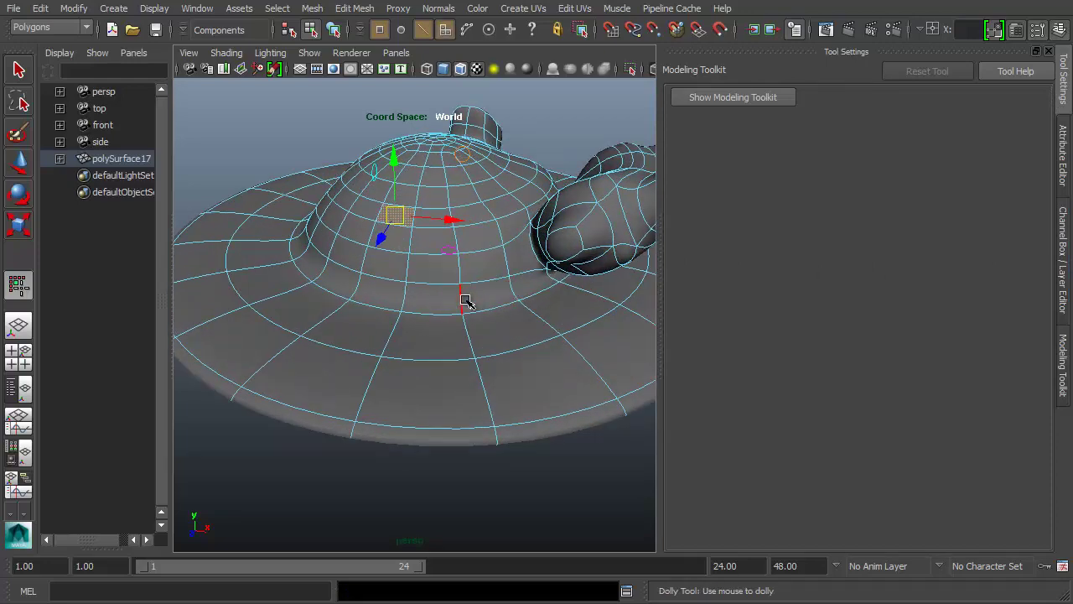
double_click(464, 300)
key(1)
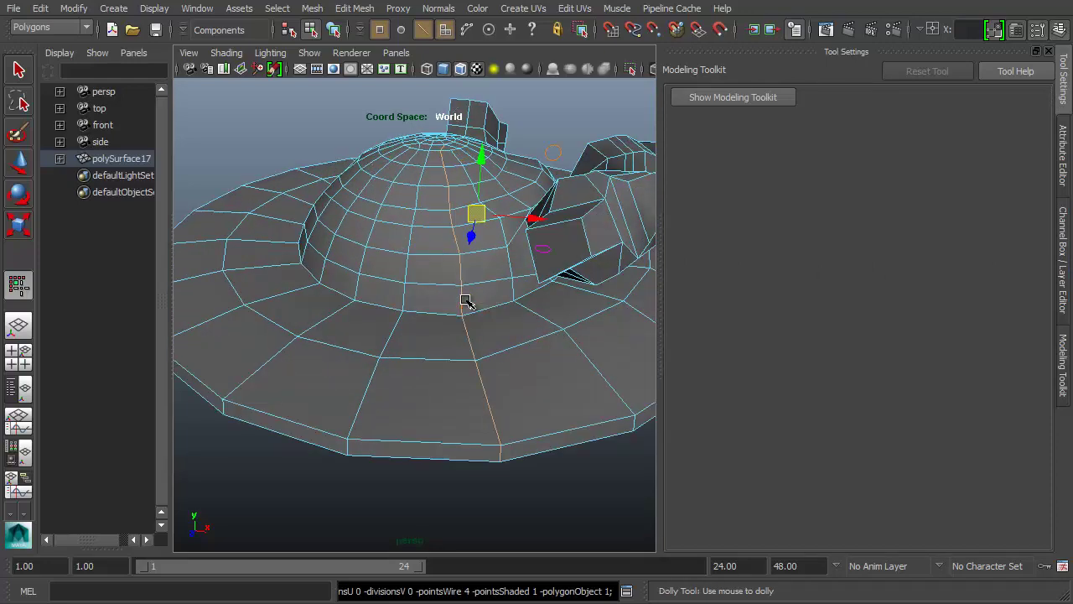
key(3)
alt+drag(465, 300, 469, 337)
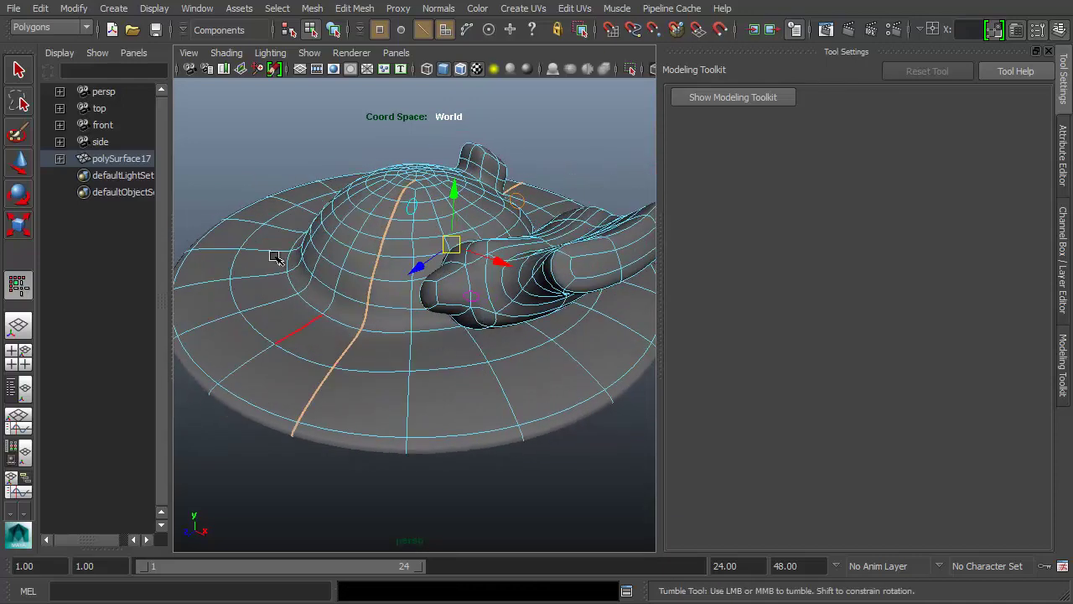
Select two vertices on the disc, one on its inner ring and one at its rim, and turn the smooth preview off
click(311, 31)
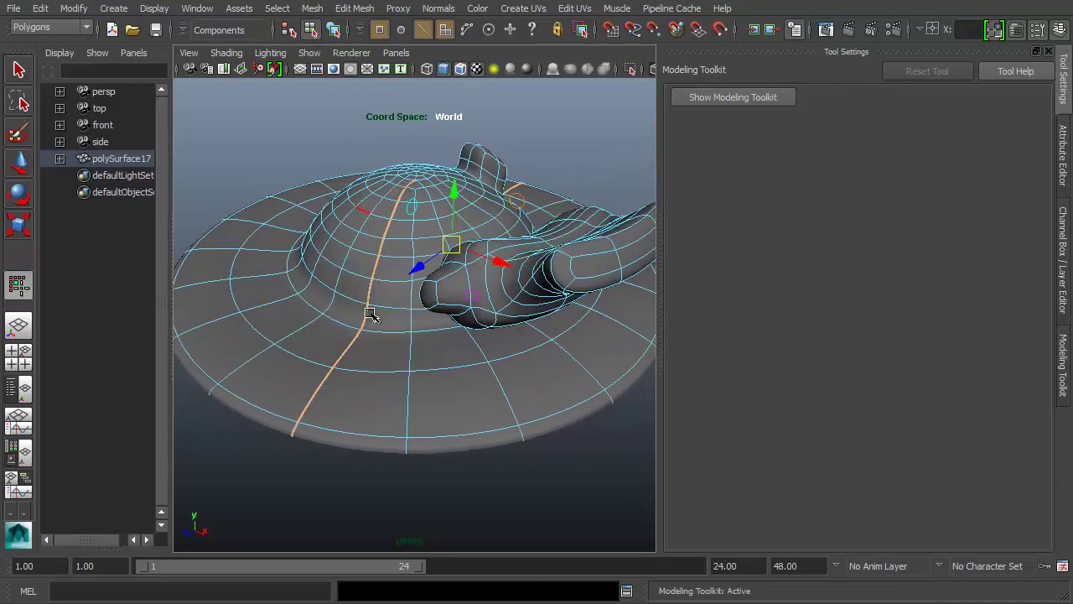
click(412, 369)
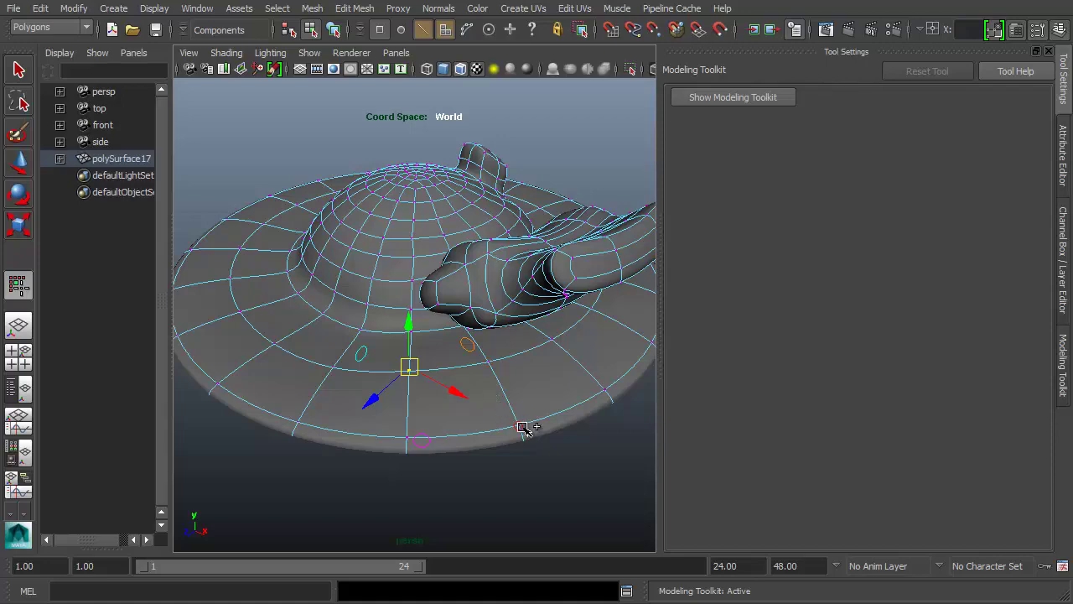
shift+click(522, 427)
alt+middle_drag(538, 371, 516, 356)
mouse_move(517, 358)
alt+mouse_down()
mouse_move(472, 326)
mouse_move(511, 355)
alt+mouse_up()
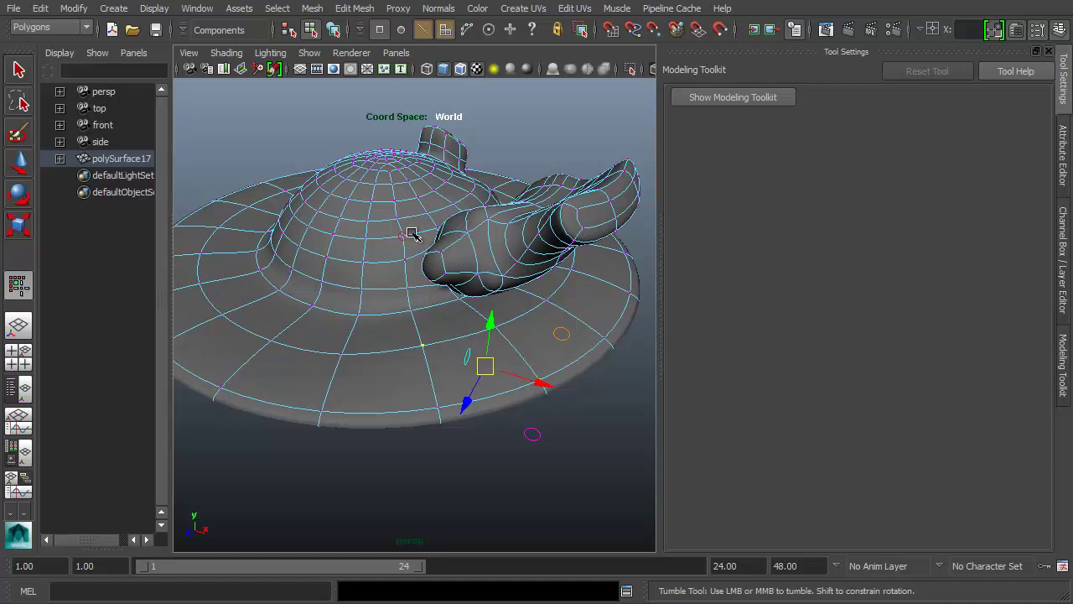
key(1)
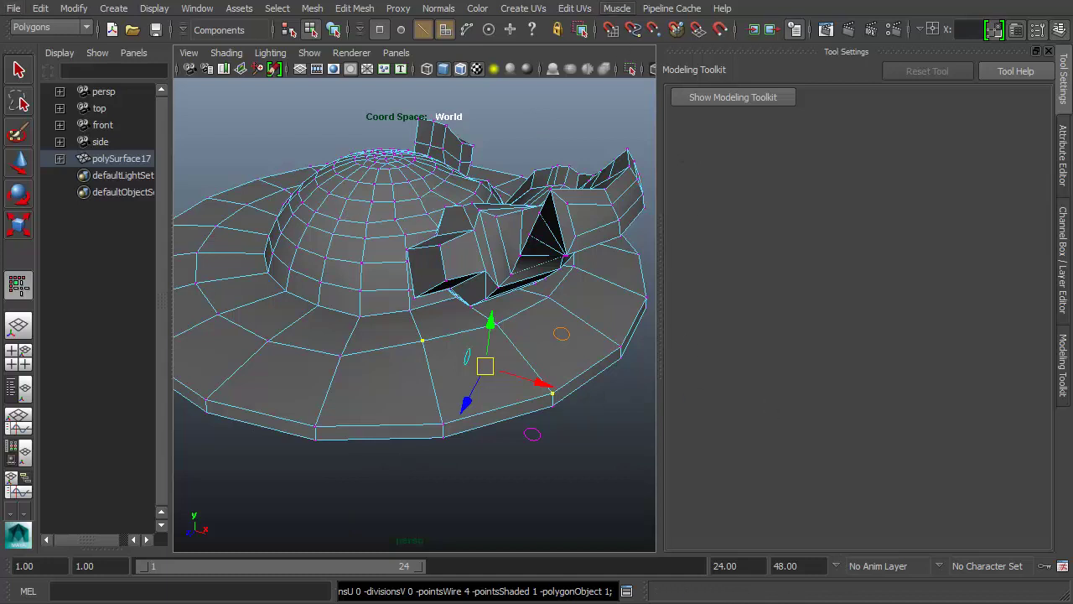
Switch the Windows keyboard layout from United States-International to US and move the language bar out of the way
drag(527, 1, 476, 154)
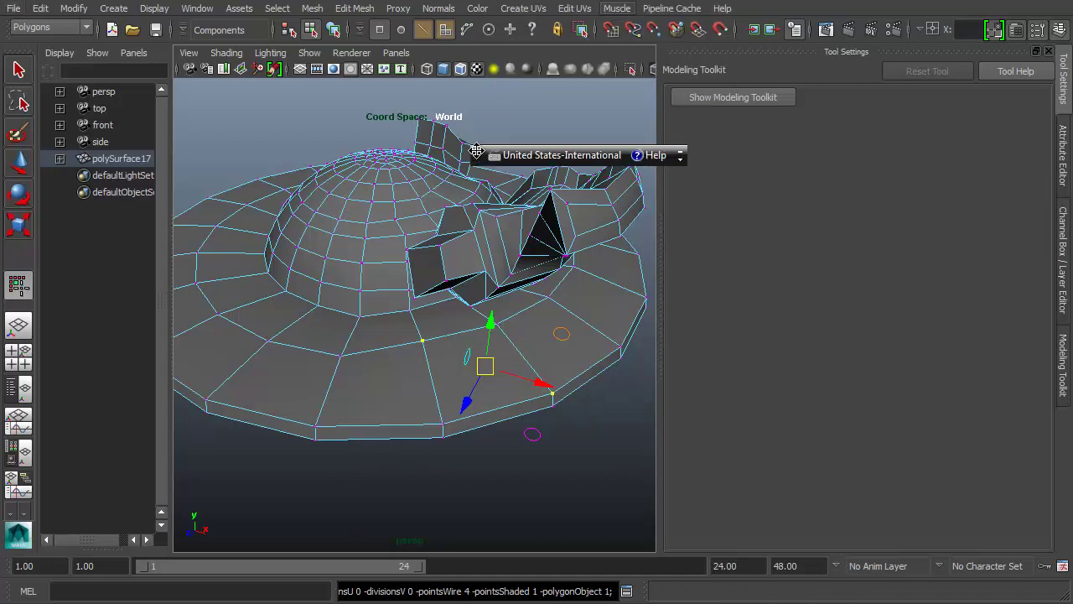
click(562, 159)
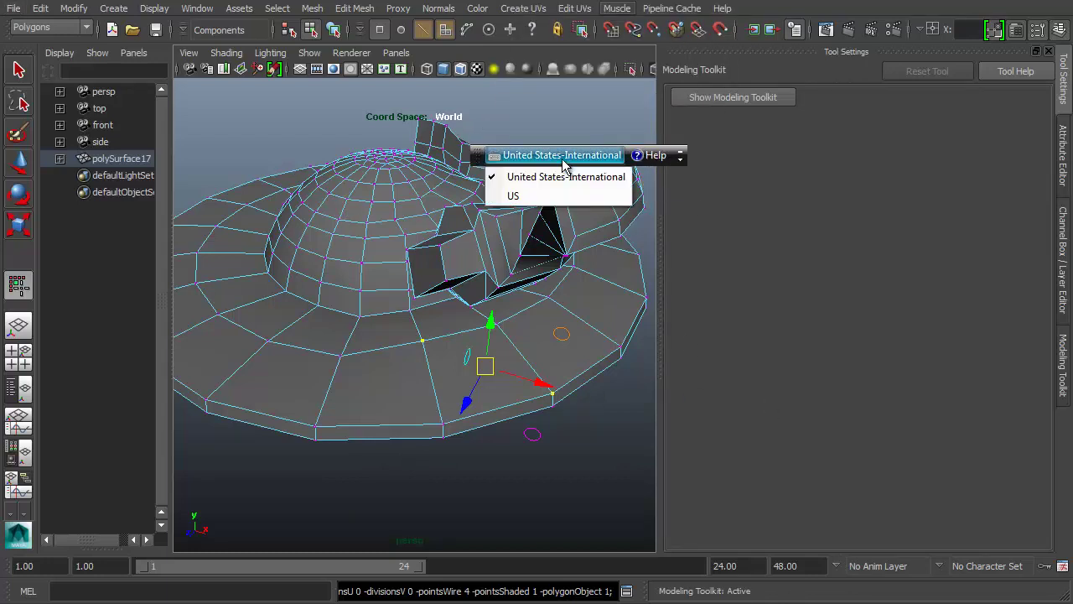
click(522, 196)
drag(476, 154, 503, 2)
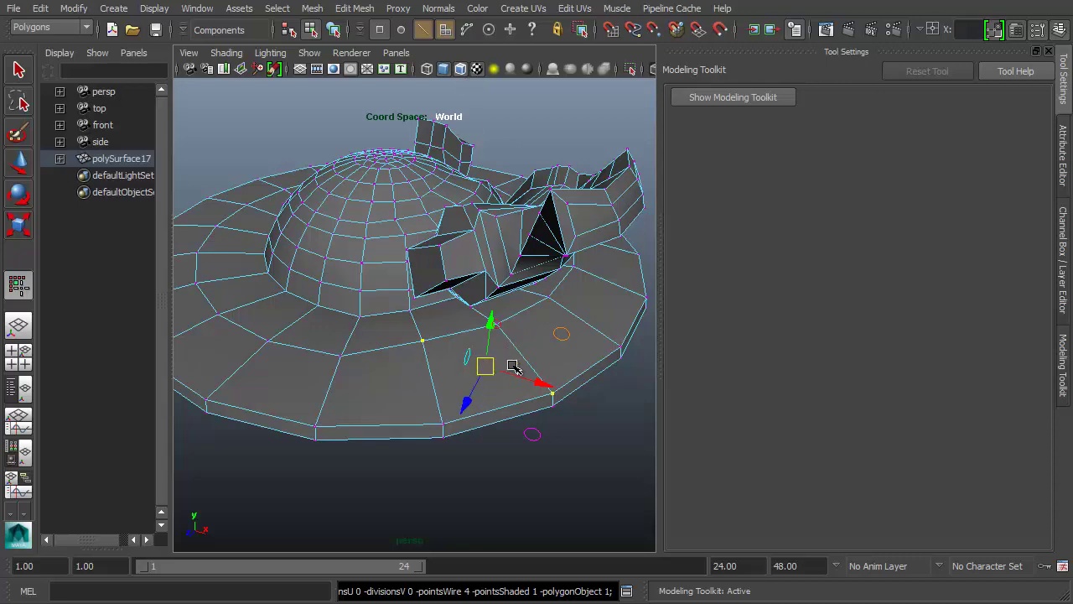
Toggle the smooth preview on and off several times and examine the low-poly and smoothed model from different angles
key(3)
key(1)
key(3)
key(1)
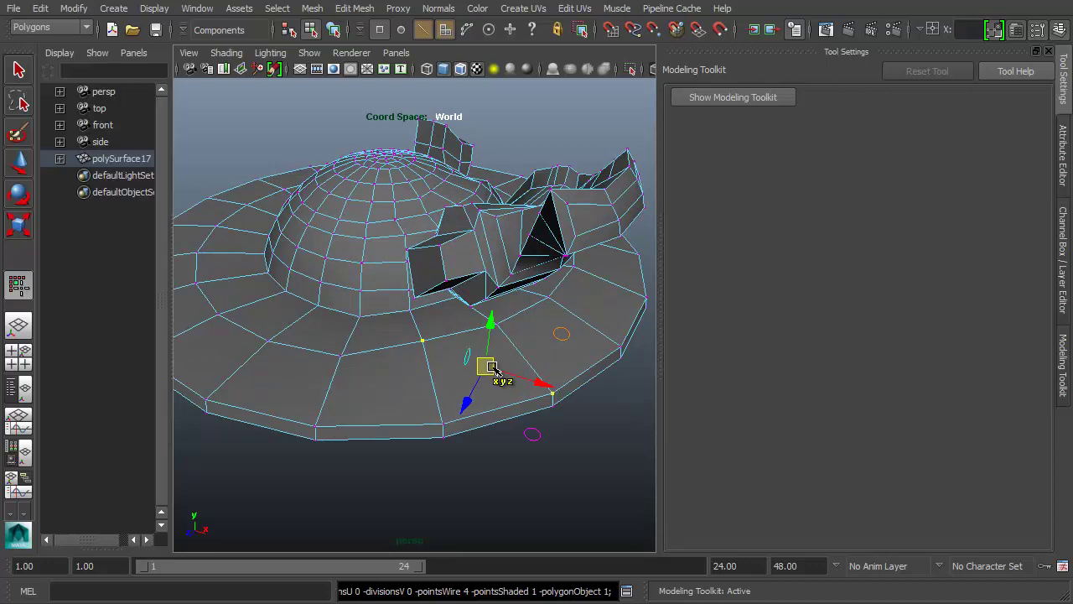
alt+drag(533, 353, 527, 314)
alt+right_drag(526, 314, 484, 311)
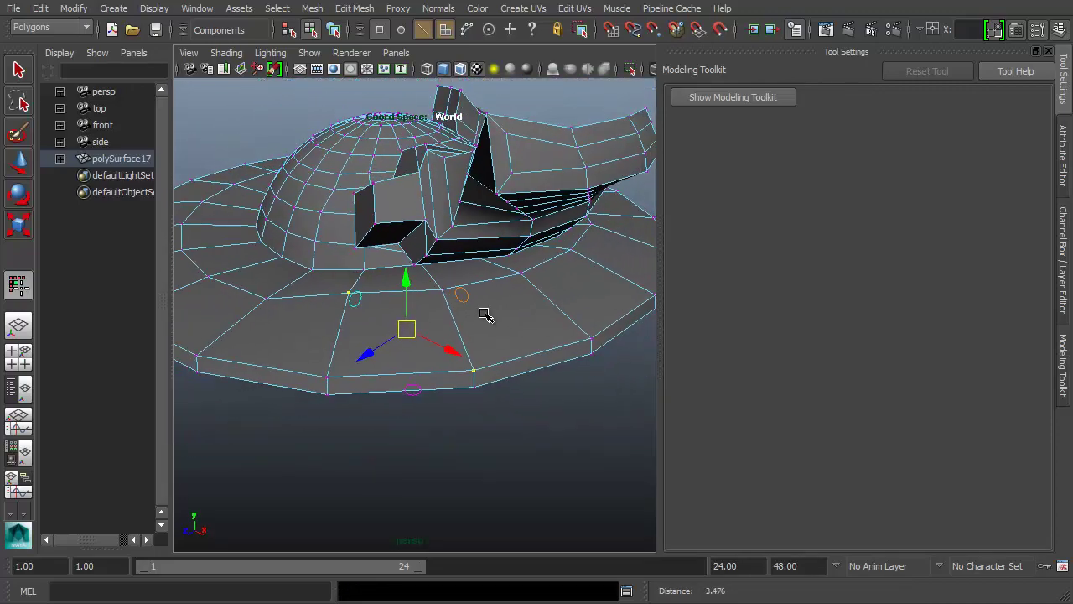
mouse_move(484, 311)
alt+mouse_down()
mouse_move(505, 296)
mouse_move(401, 302)
mouse_move(493, 325)
alt+mouse_up()
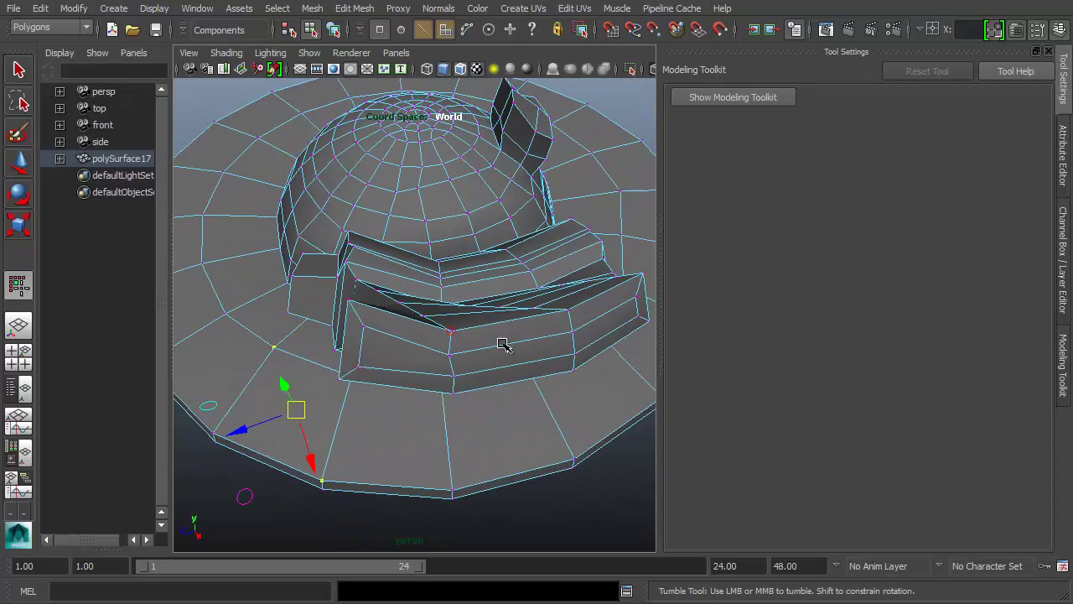
alt+drag(431, 249, 465, 233)
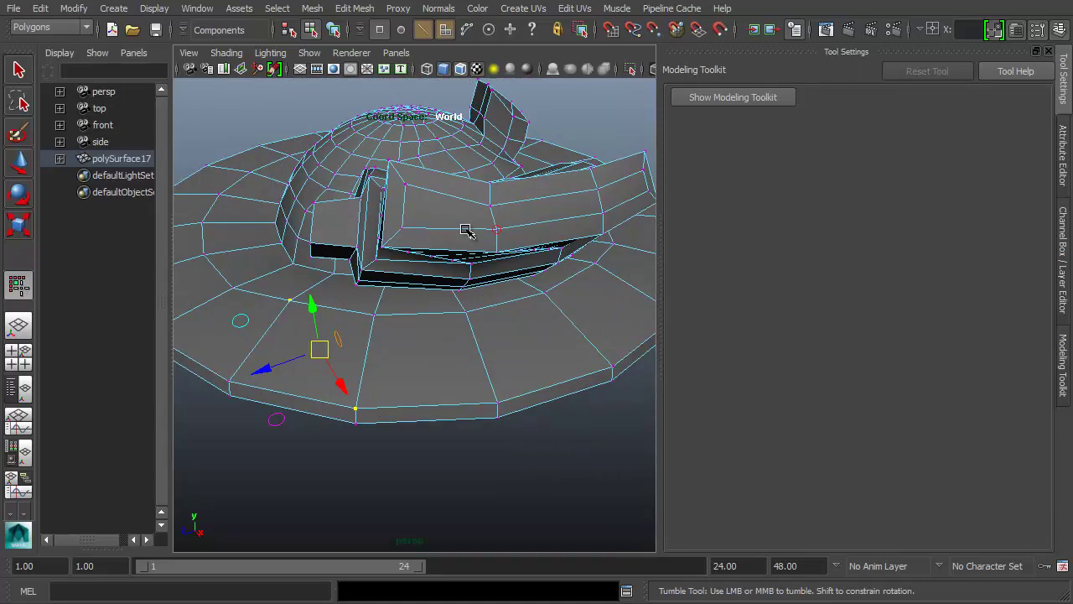
key(3)
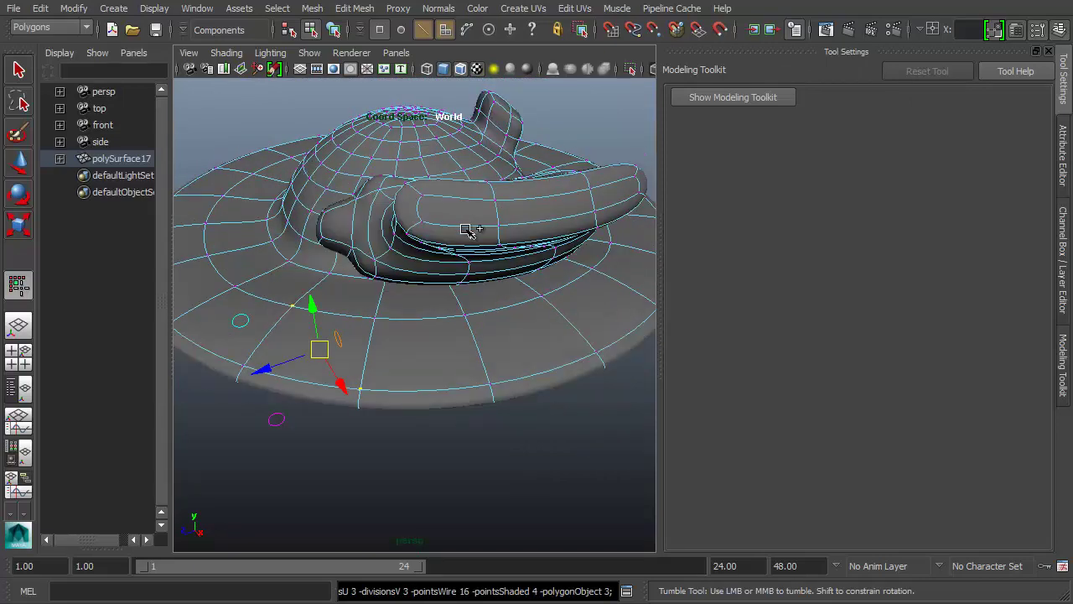
key(1)
mouse_move(465, 229)
alt+mouse_down()
mouse_move(467, 243)
mouse_move(461, 235)
alt+mouse_up()
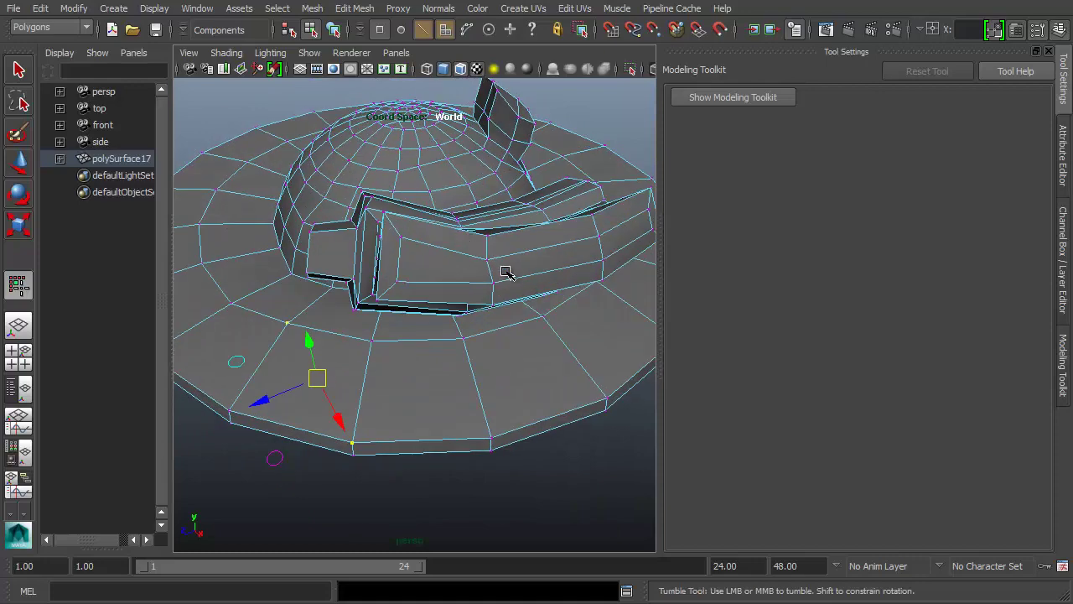
Display the model as Cage + Smooth Mesh, examine it, and switch it to the smooth mesh only
alt+middle_drag(529, 288, 531, 254)
alt+right_drag(531, 254, 462, 249)
alt+middle_drag(461, 248, 464, 275)
alt+drag(464, 275, 468, 264)
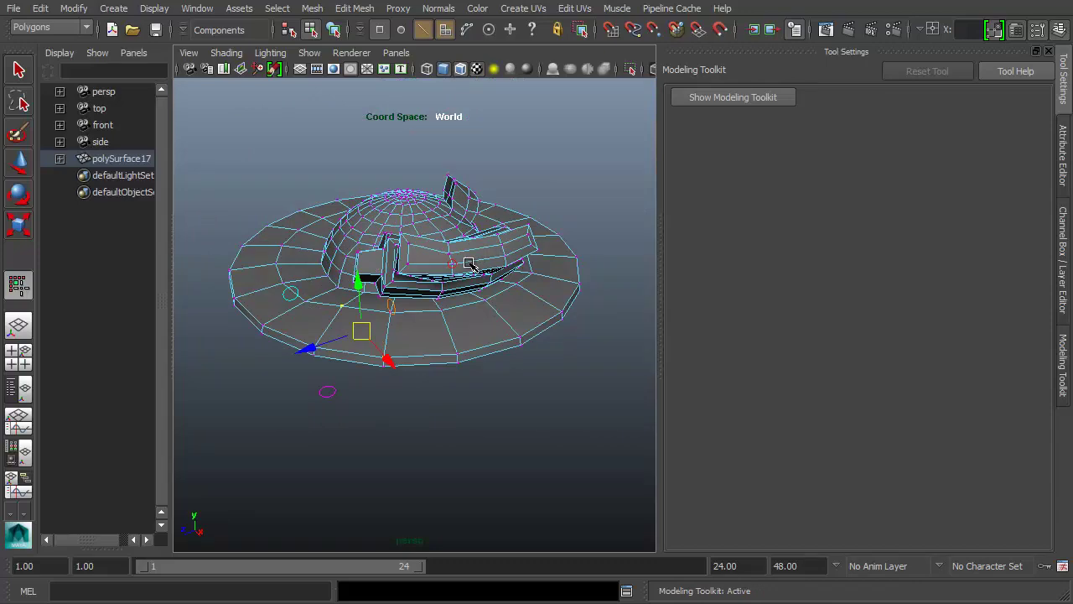
alt+middle_drag(469, 263, 469, 244)
alt+right_drag(470, 244, 478, 285)
alt+middle_drag(469, 255, 467, 285)
key(shift+3)
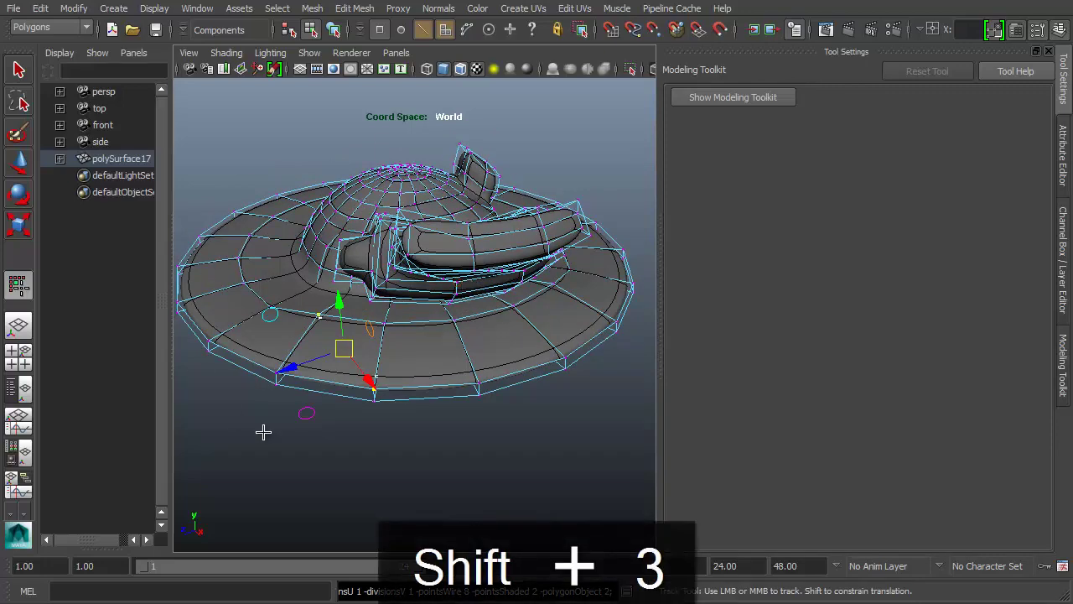
alt+drag(482, 227, 494, 277)
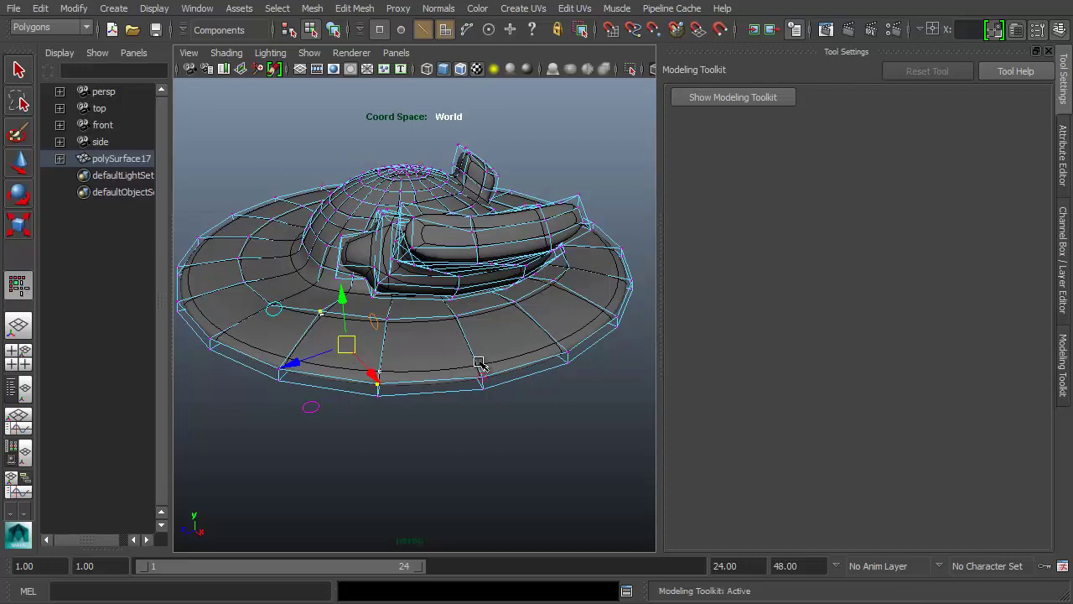
alt+drag(479, 349, 466, 327)
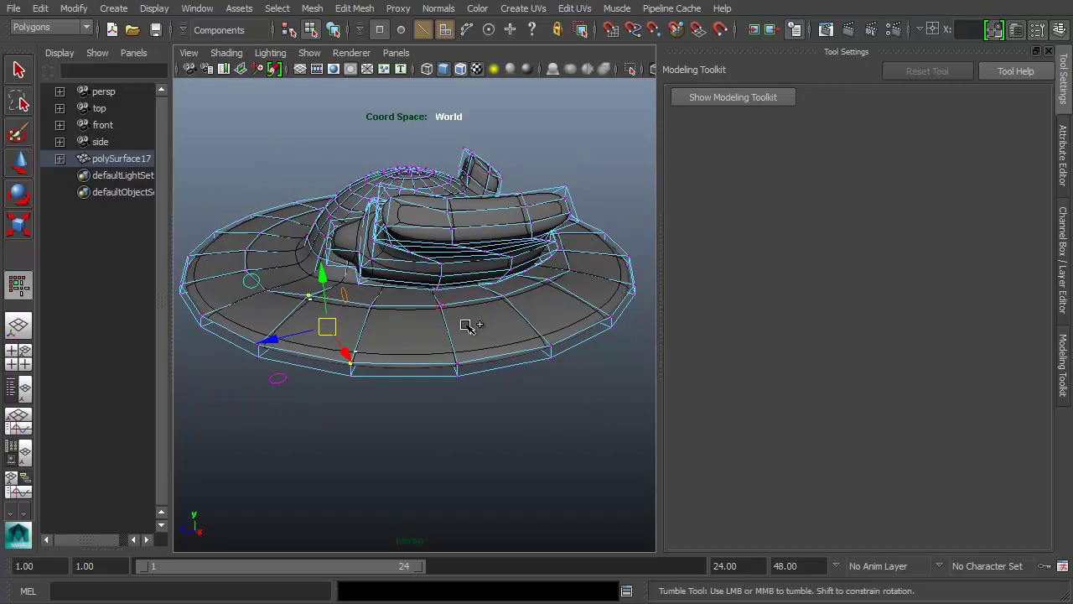
key(3)
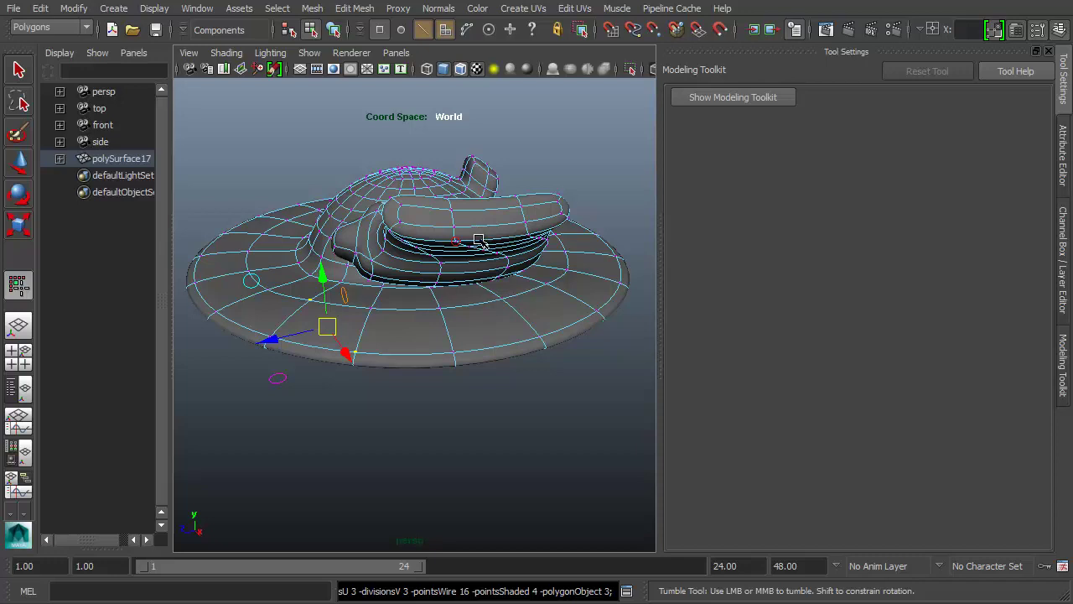
Switch the view to wireframe, hide the back-facing wires, and clear the vertex selection with the Select Tool
key(alt+1)
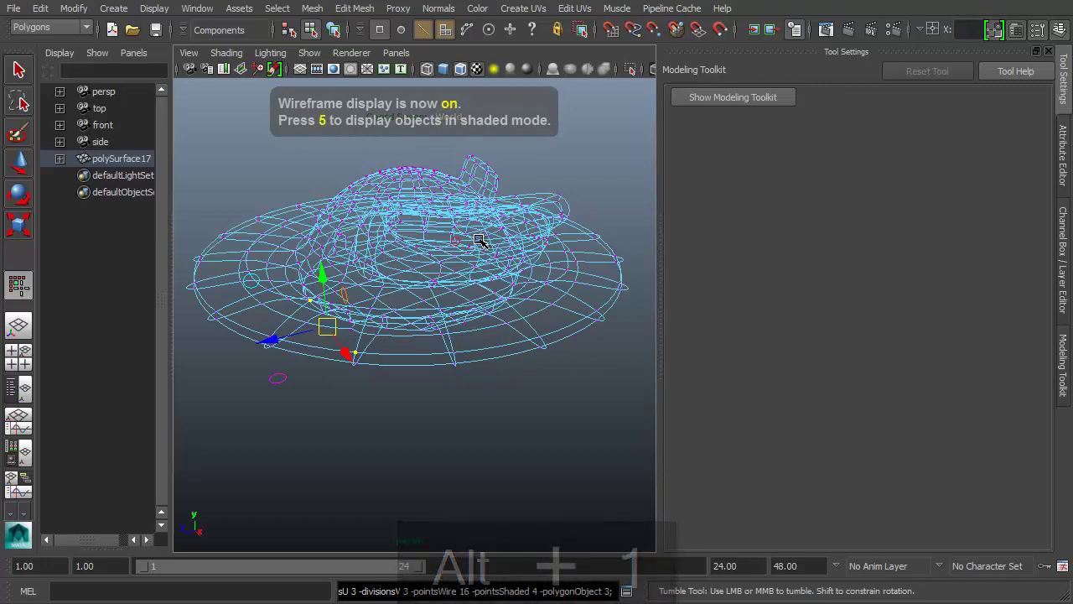
key(alt+4)
alt+middle_drag(508, 287, 498, 279)
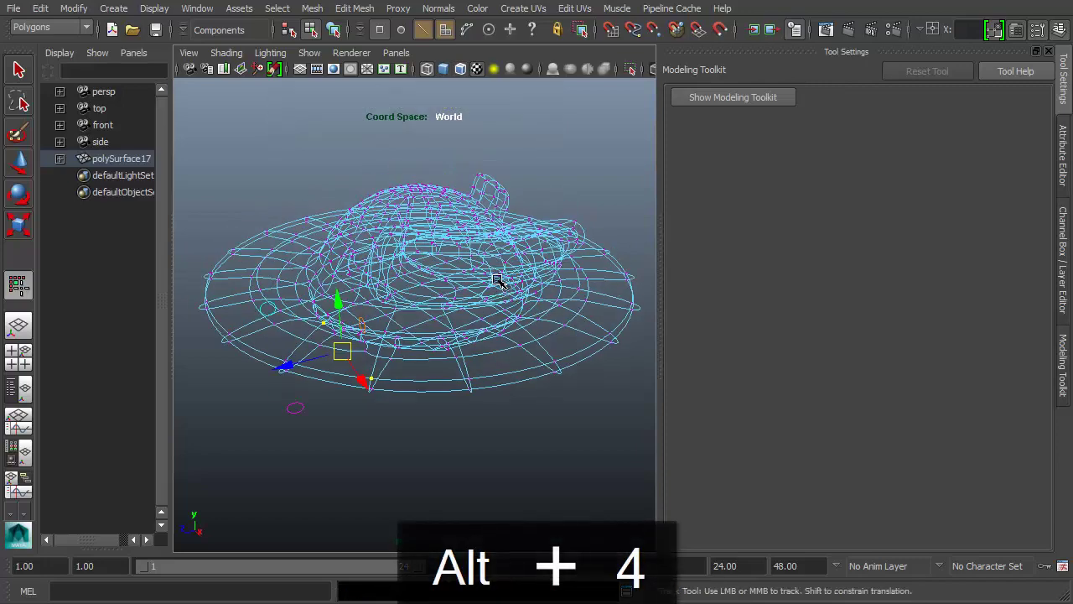
alt+drag(498, 281, 460, 289)
key(alt+5)
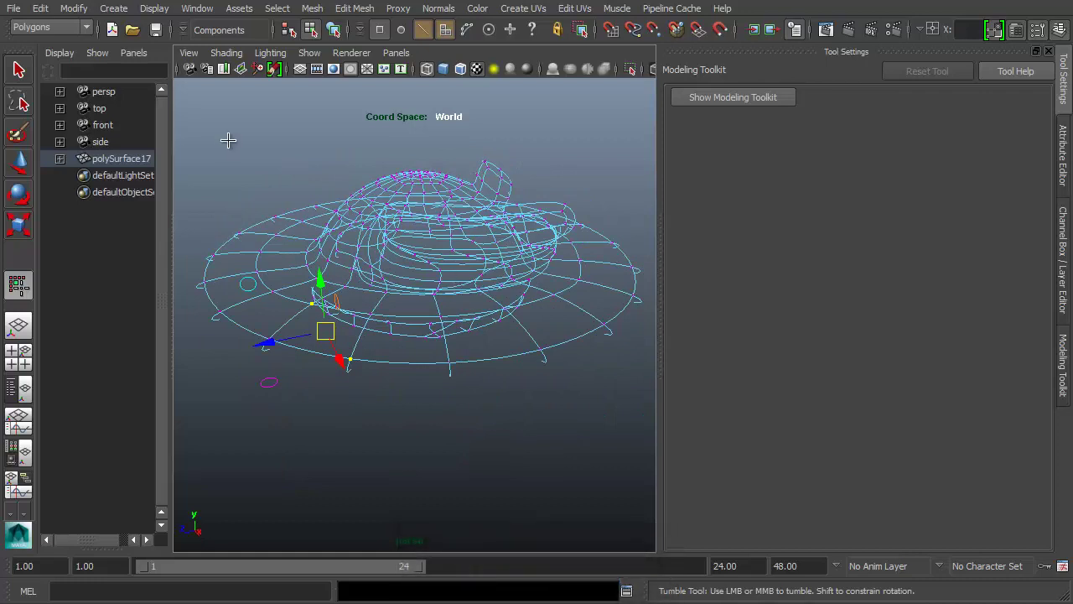
key(q)
click(285, 146)
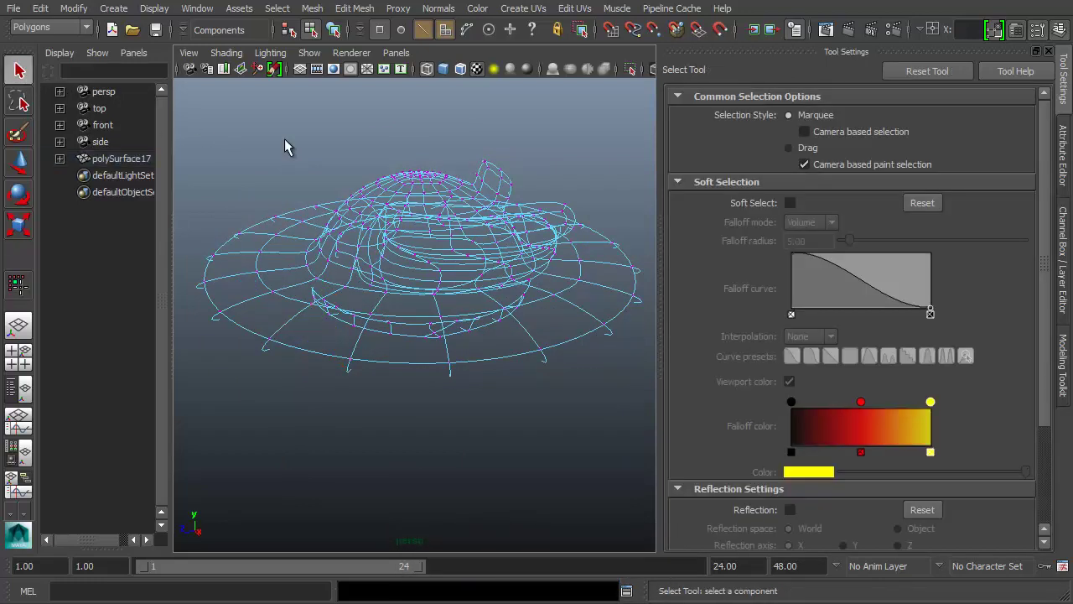
Return the view to shaded display and toggle wireframe on shaded with the side camera selected in place of polySurface17
key(alt+2)
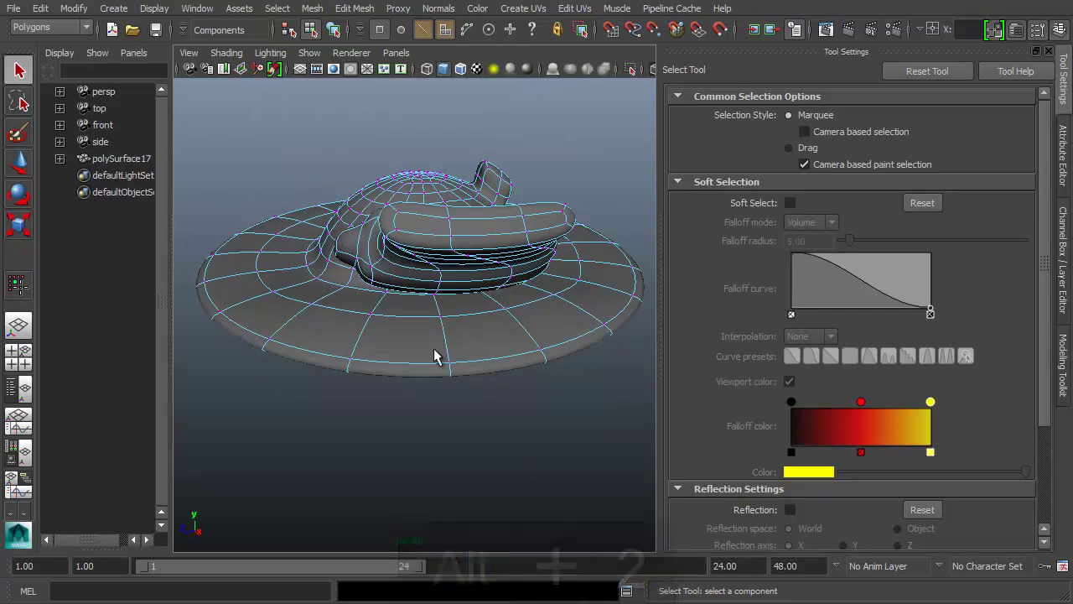
click(460, 71)
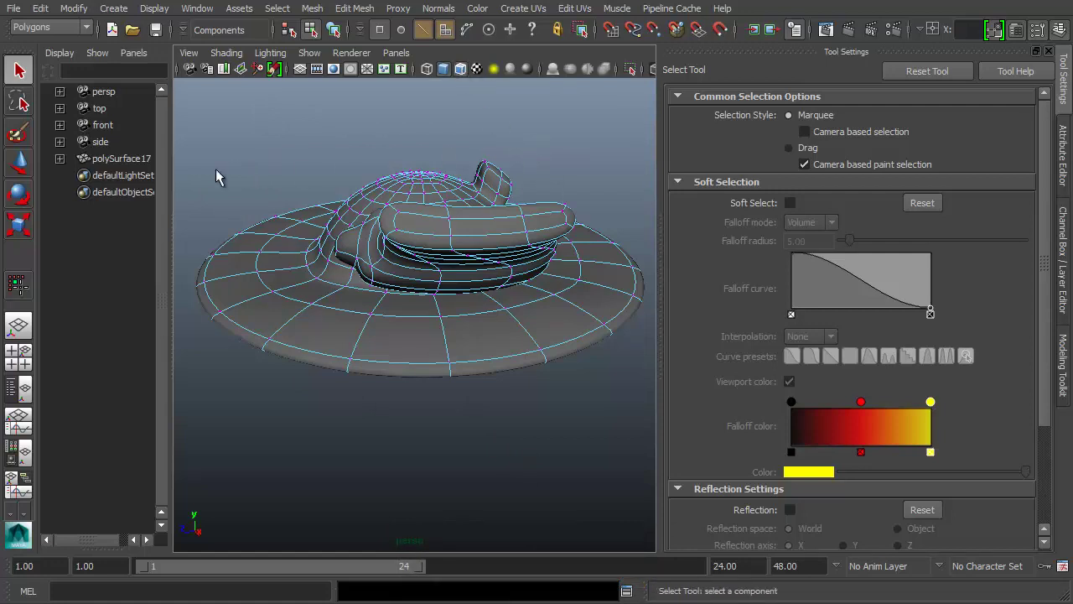
click(102, 144)
click(107, 159)
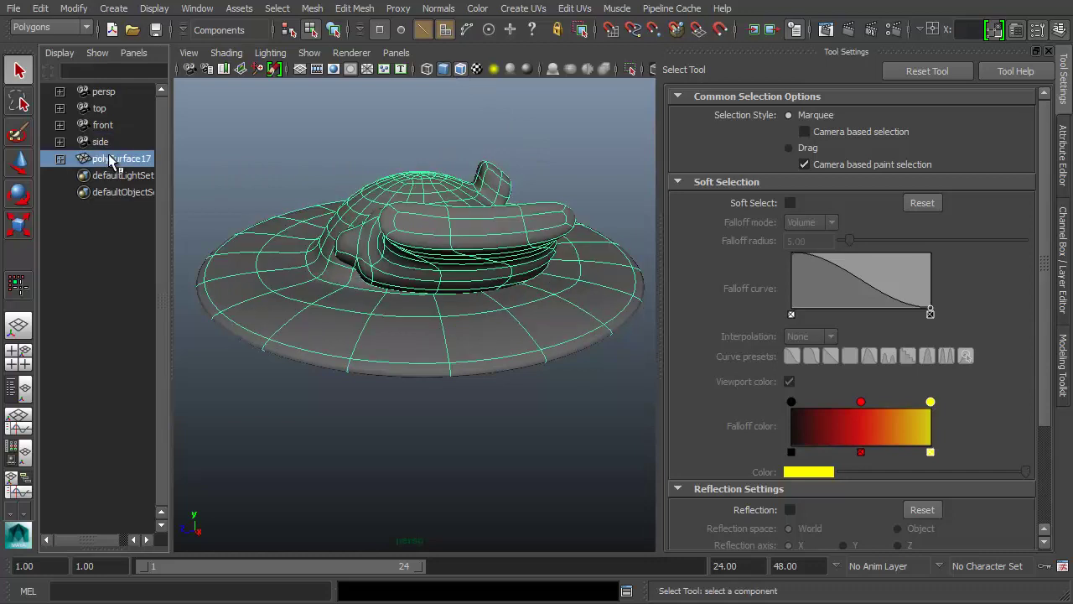
click(102, 144)
click(461, 70)
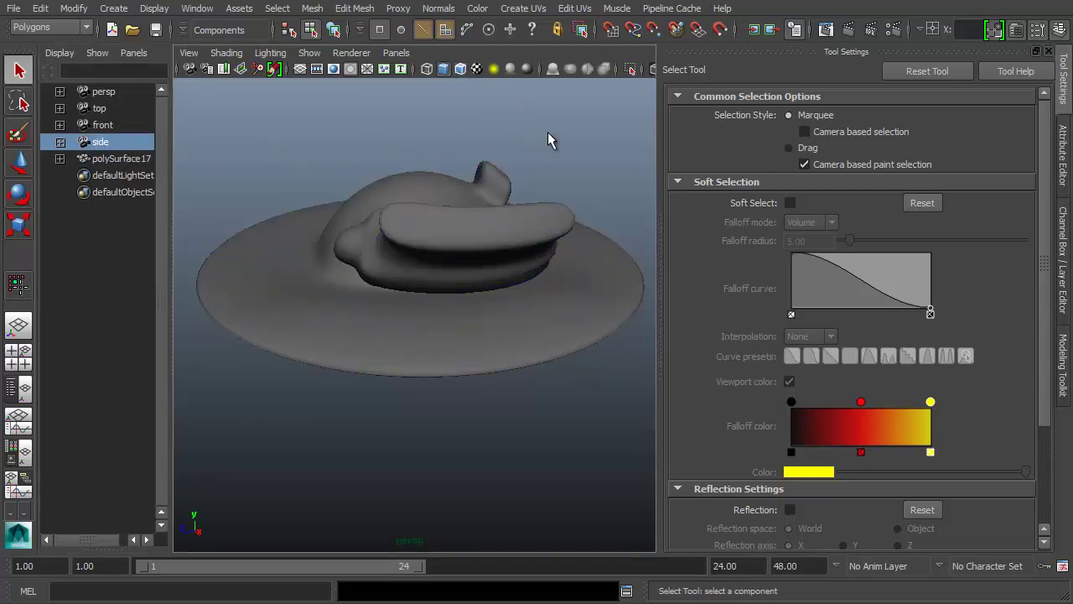
key(alt+4)
key(alt+4)
key(alt+4)
key(alt+4)
Return to component display on the disc-shaped model and turn on X-ray shading
click(462, 348)
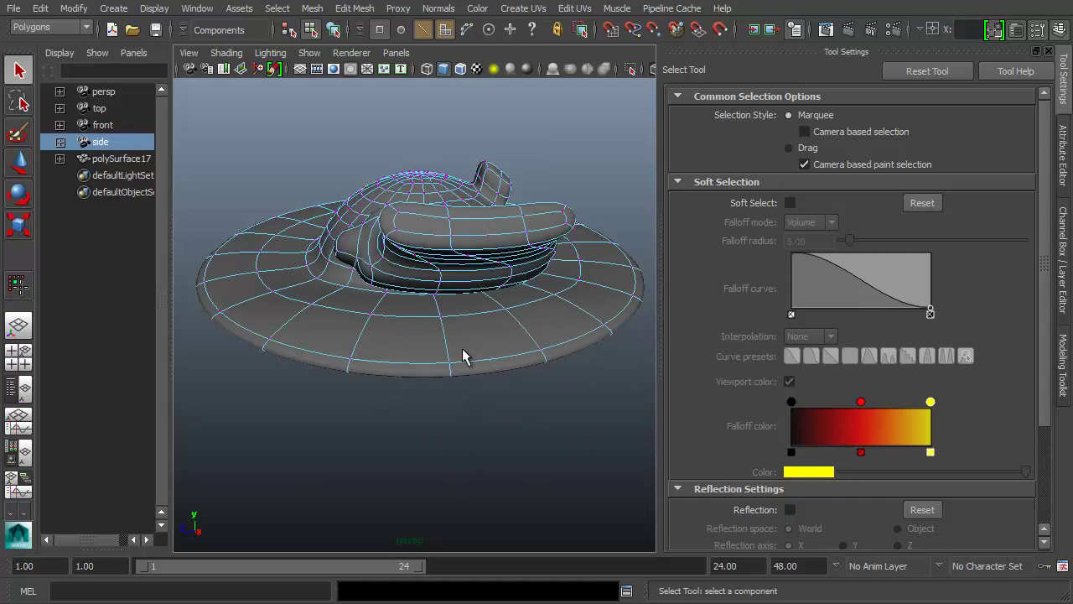
key(alt+x)
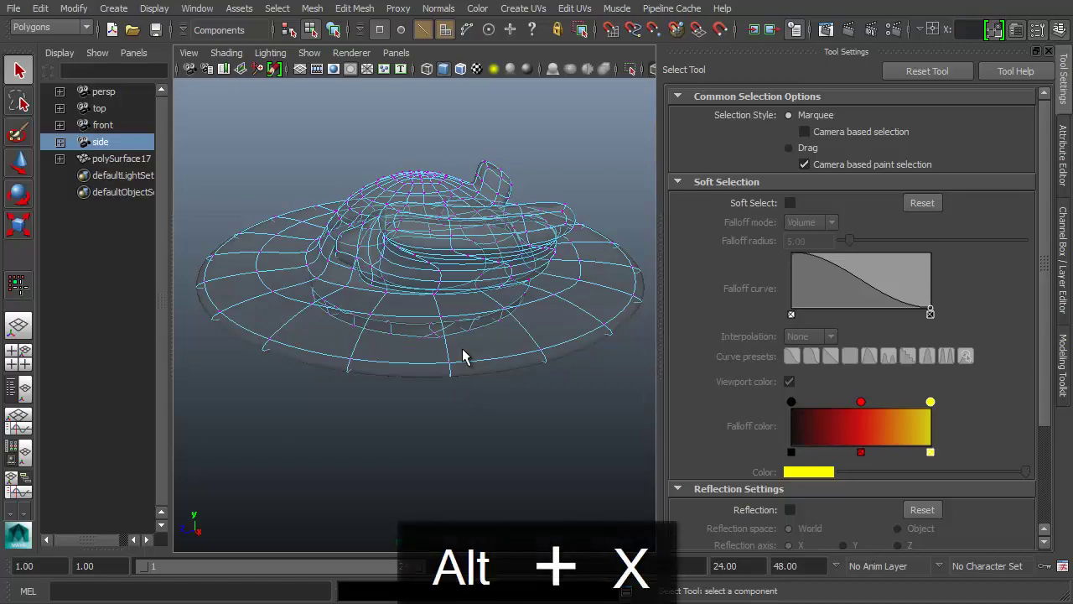
Turn off X-ray shading and examine the disc-shaped model's solid shaded mesh from several sides
mouse_move(461, 356)
alt+mouse_down()
mouse_move(472, 377)
mouse_move(438, 290)
mouse_move(460, 344)
alt+mouse_up()
alt+right_drag(460, 344, 501, 324)
alt+middle_drag(444, 270, 508, 335)
alt+drag(508, 335, 349, 294)
alt+drag(466, 318, 448, 264)
alt+drag(381, 249, 474, 262)
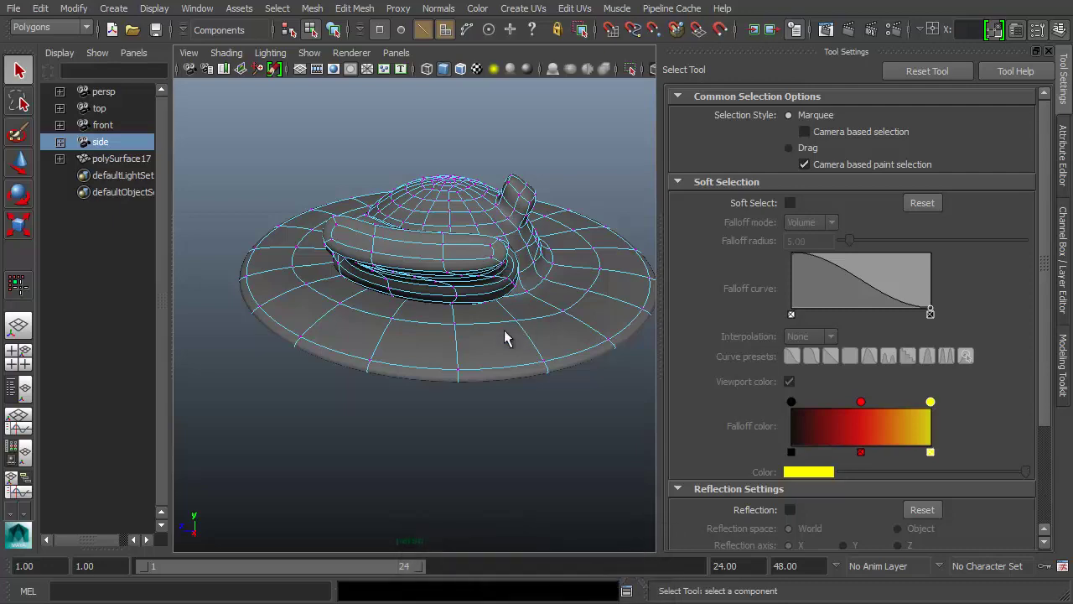
key(shift+alt+z)
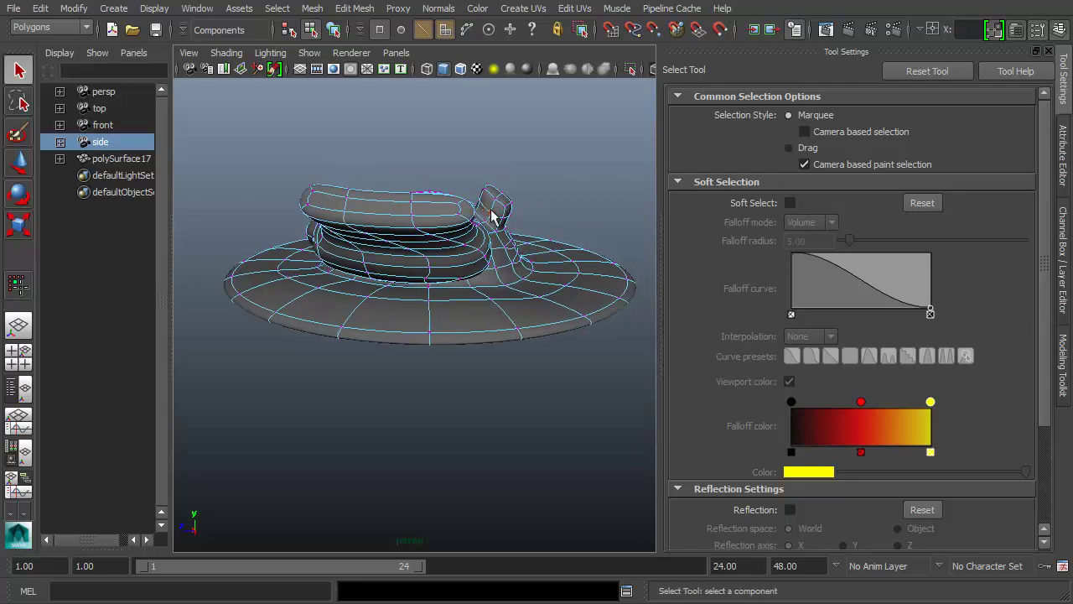
alt+drag(495, 215, 437, 211)
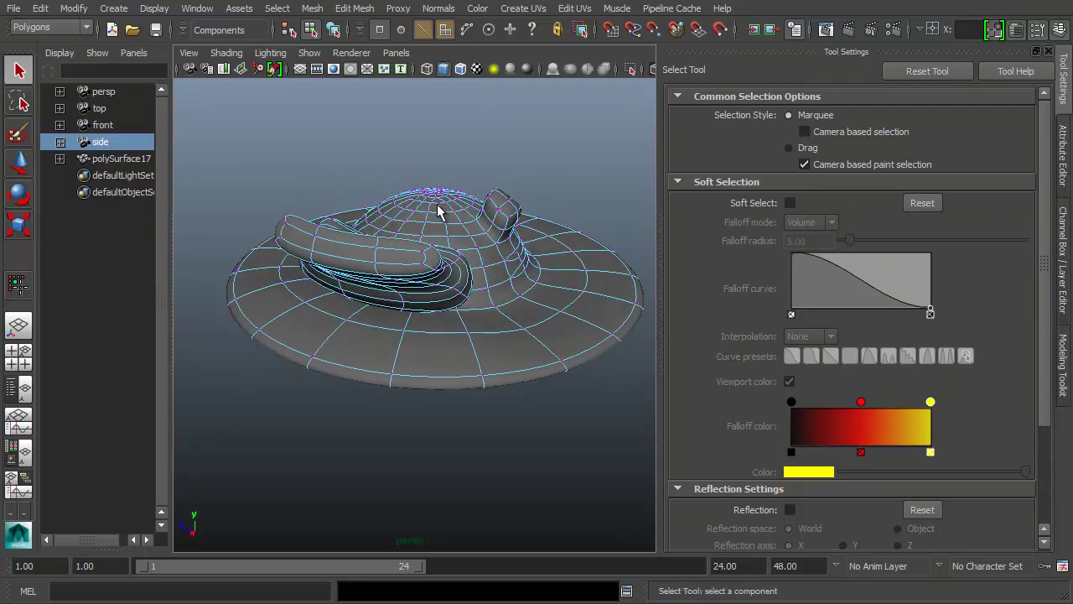
Bring up the Preferences window and close it, and open the Component Editor, placing it clear of part of the model
key(alt+d)
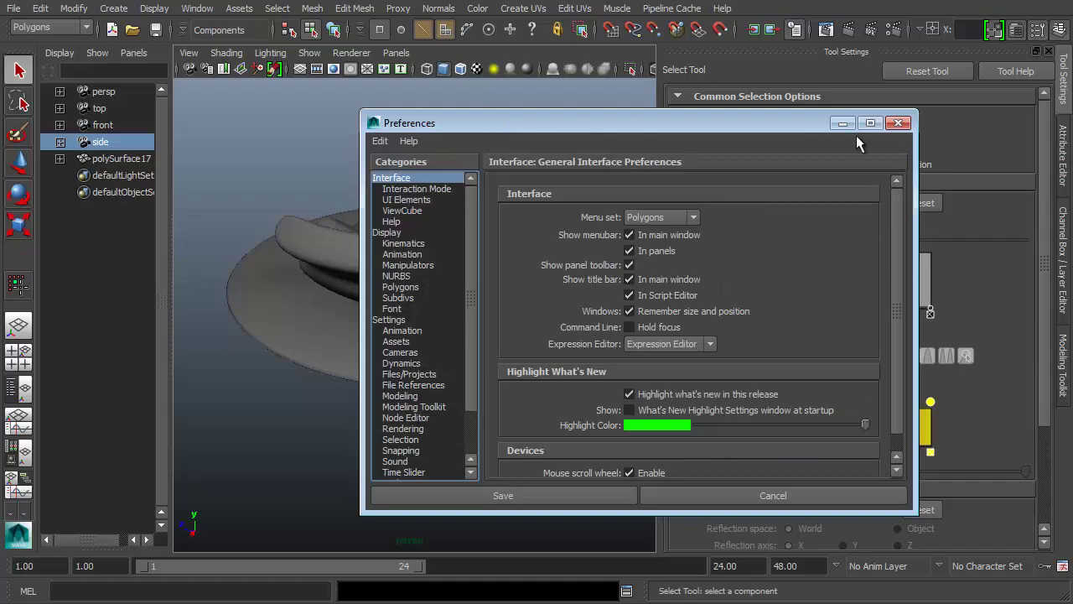
click(898, 124)
key(F8)
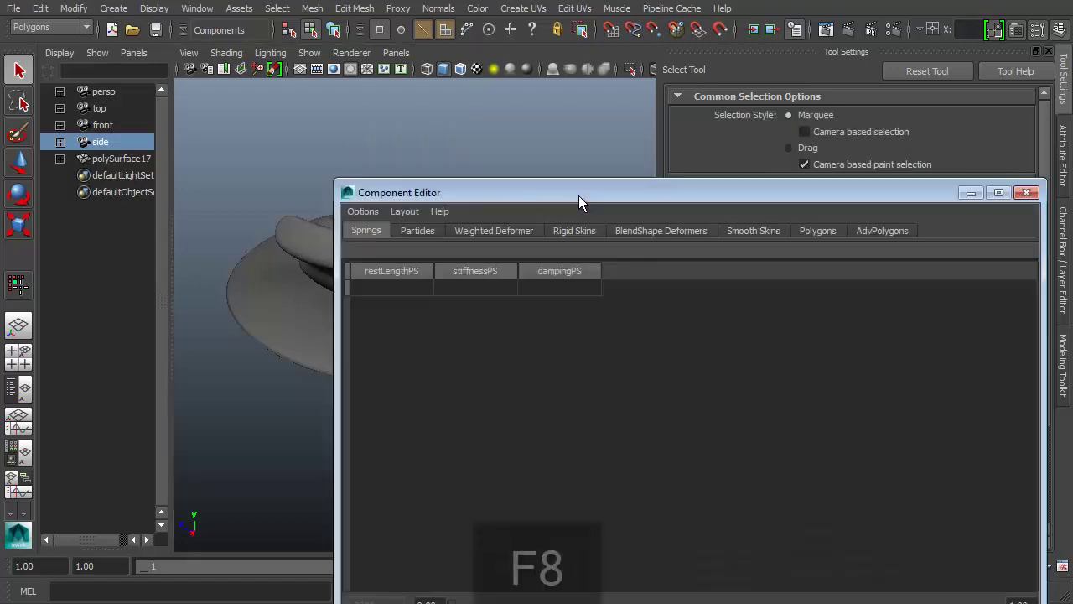
drag(578, 195, 449, 104)
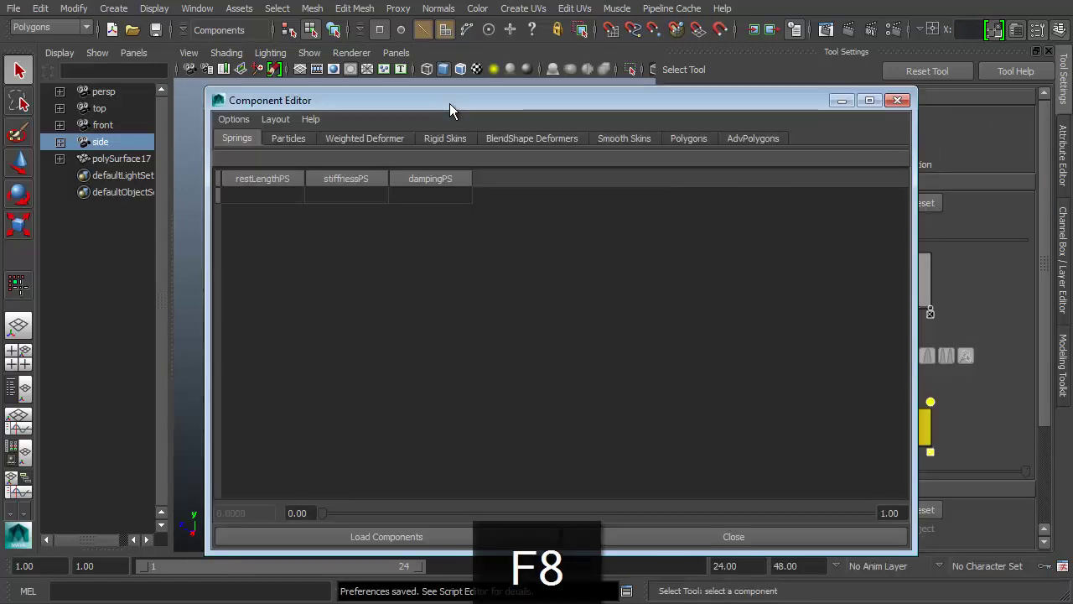
drag(295, 101, 498, 110)
Select a vertex on the model's curved side protrusion with the Modeling Toolkit active, and close the Component Editor
click(339, 267)
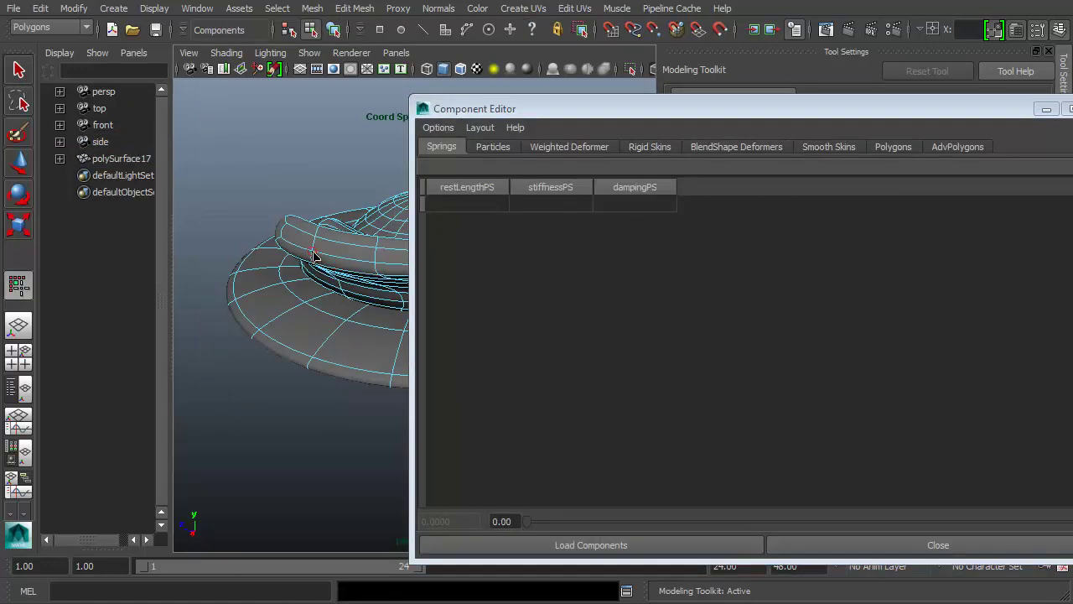
key(F8)
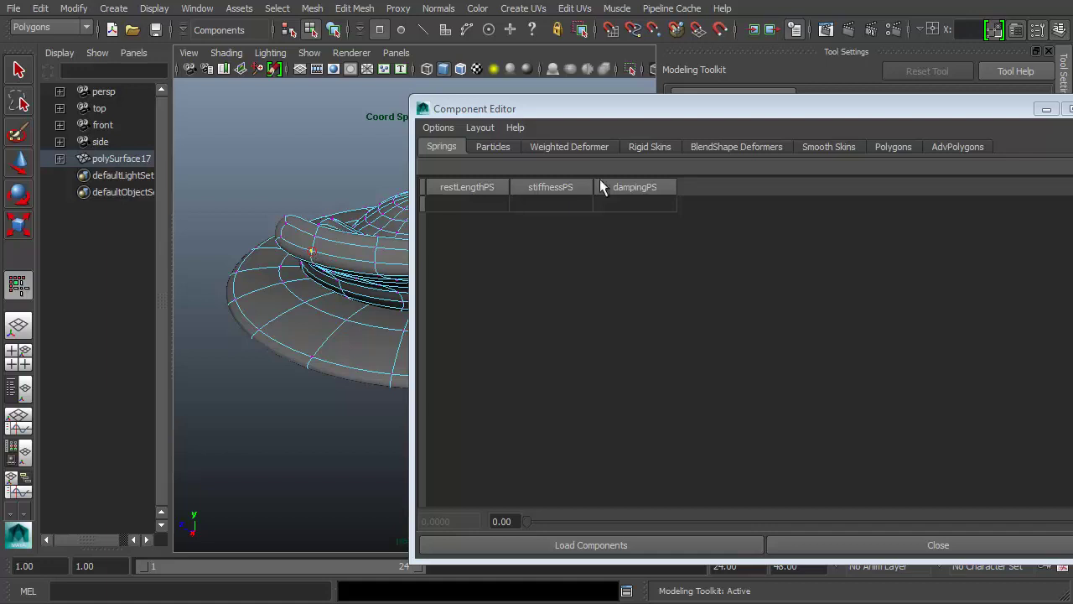
click(1069, 110)
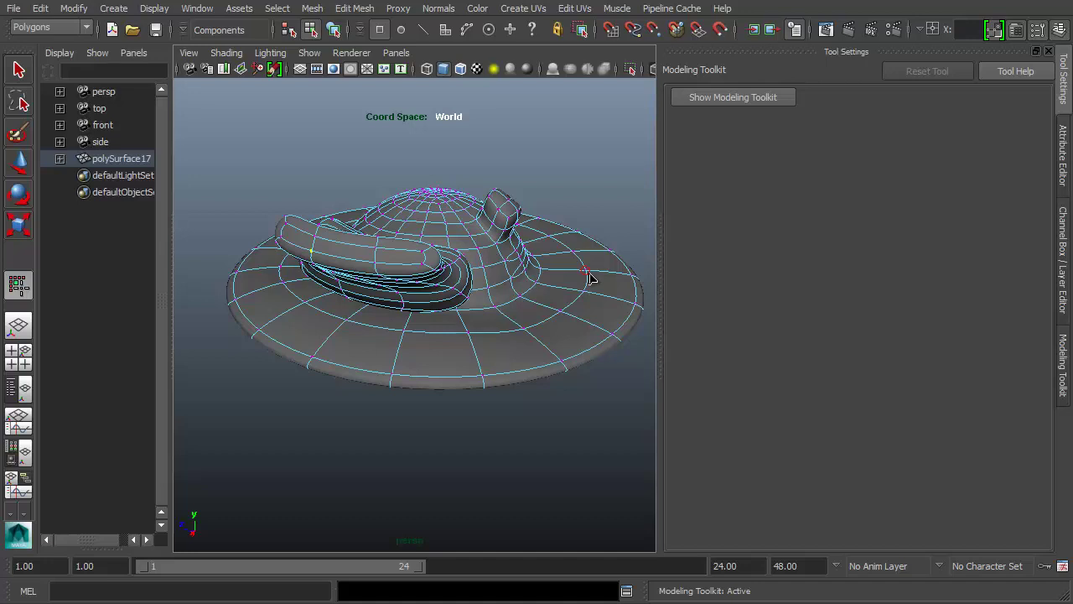
Switch the selected vertex from the move manipulator to the rotate manipulator while the Modeling Toolkit is active
key(ctrl+shift+z)
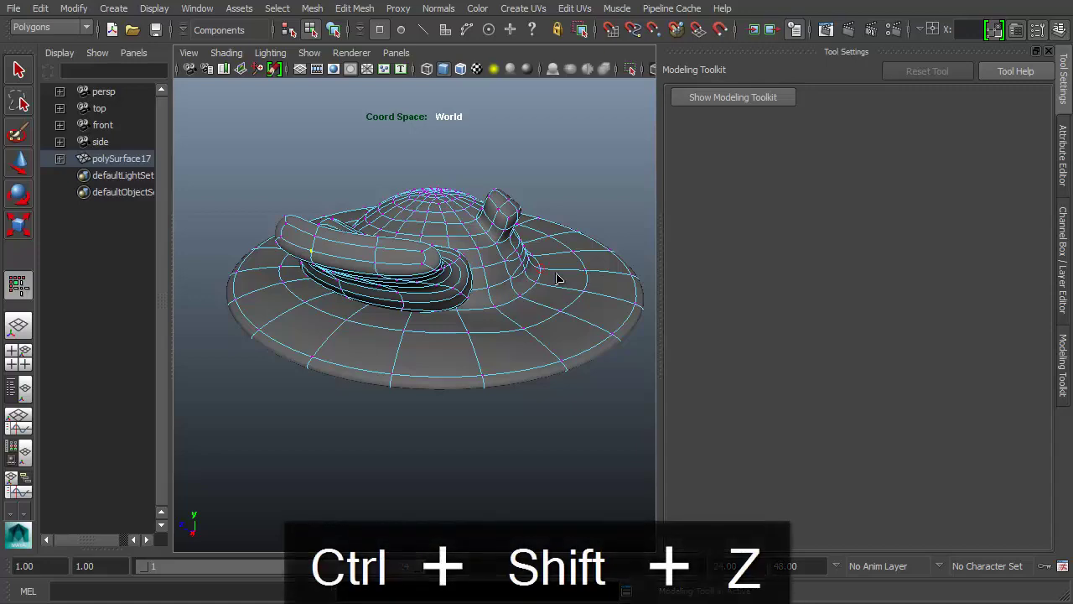
alt+drag(559, 271, 436, 276)
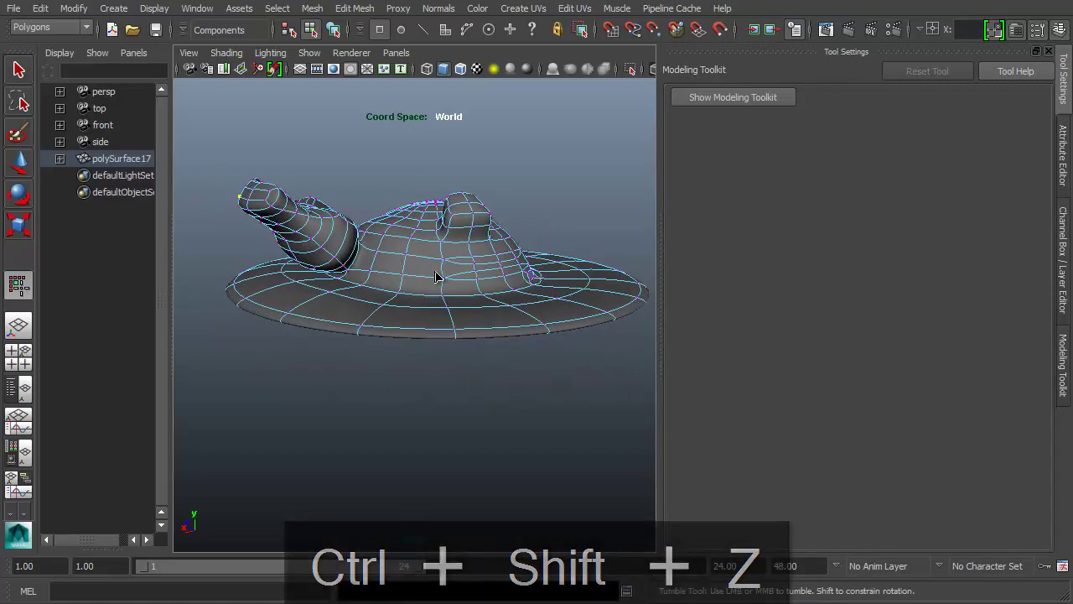
key(w)
key(e)
alt+middle_drag(432, 258, 513, 279)
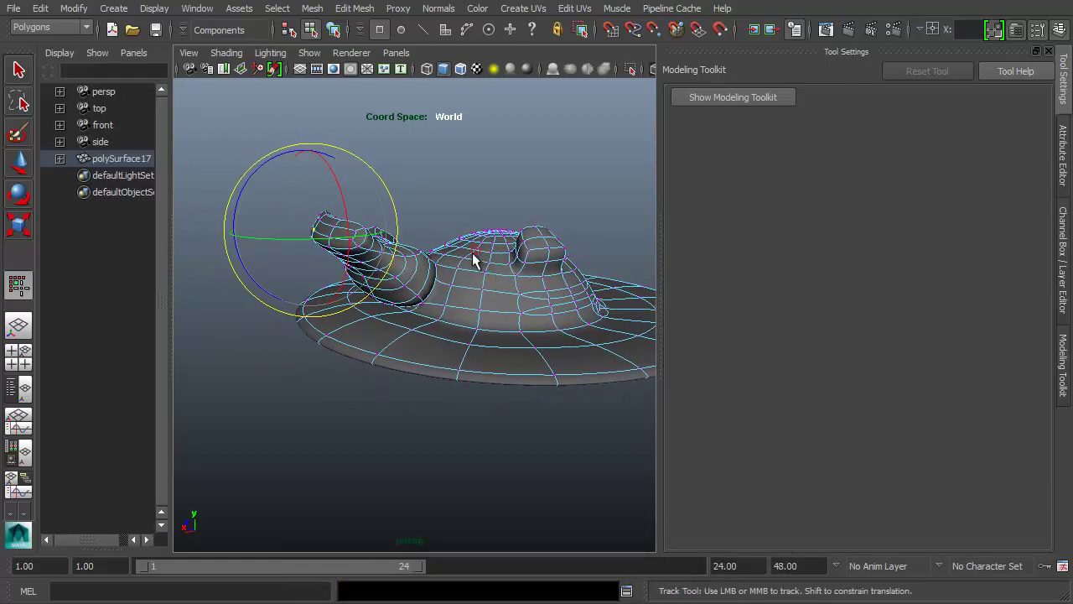
Return polySurface17 to object selection with the Select Tool and frame it in the view
key(F8)
key(q)
key(f)
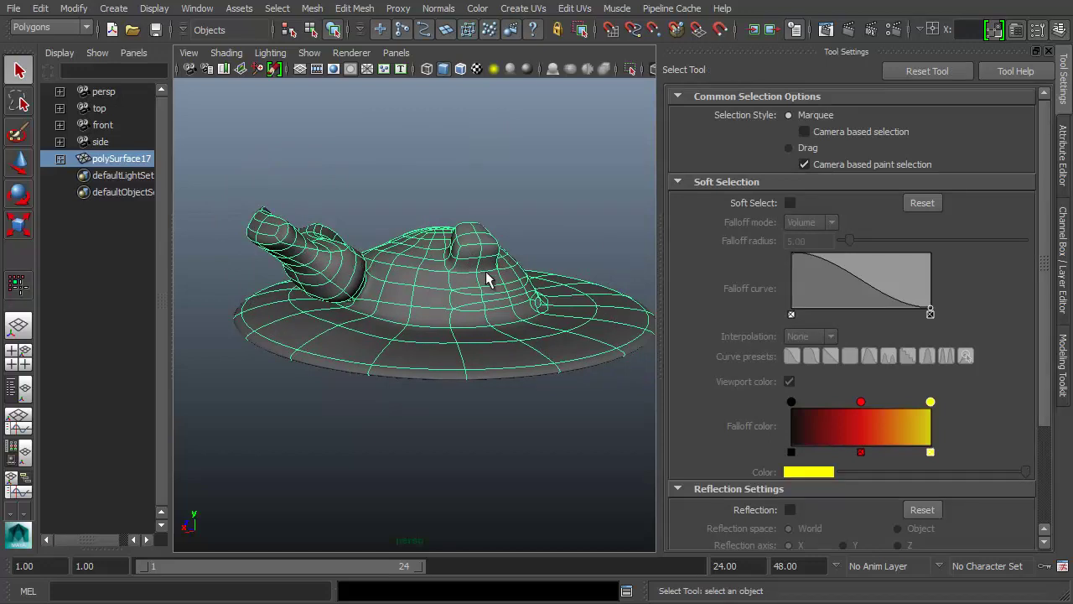
Select two adjoining edges on the side of the dome in edge mode with the Modeling Toolkit
key(F10)
click(452, 289)
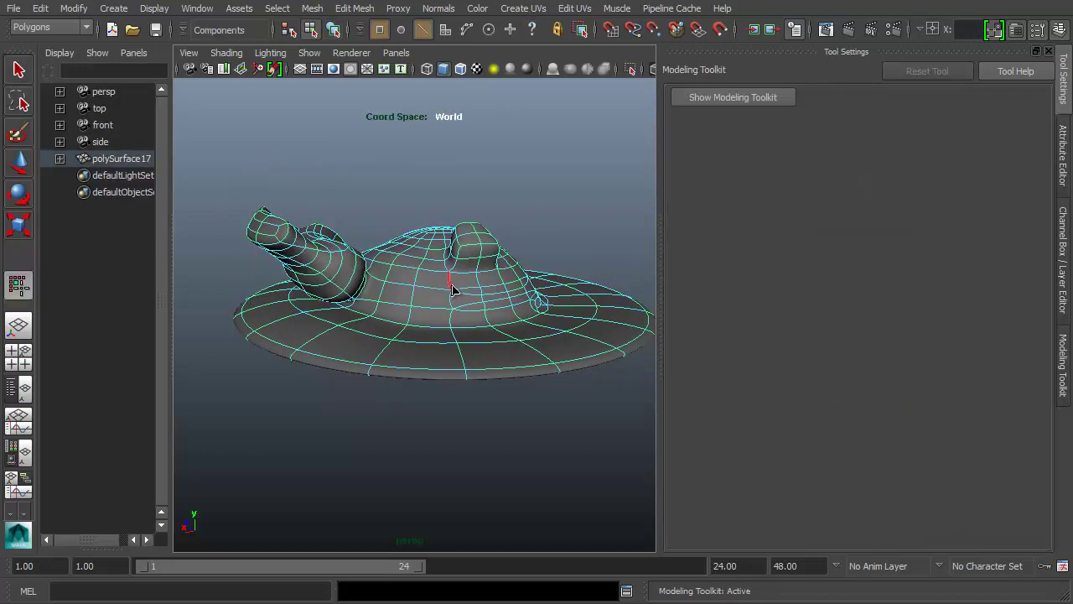
shift+click(440, 293)
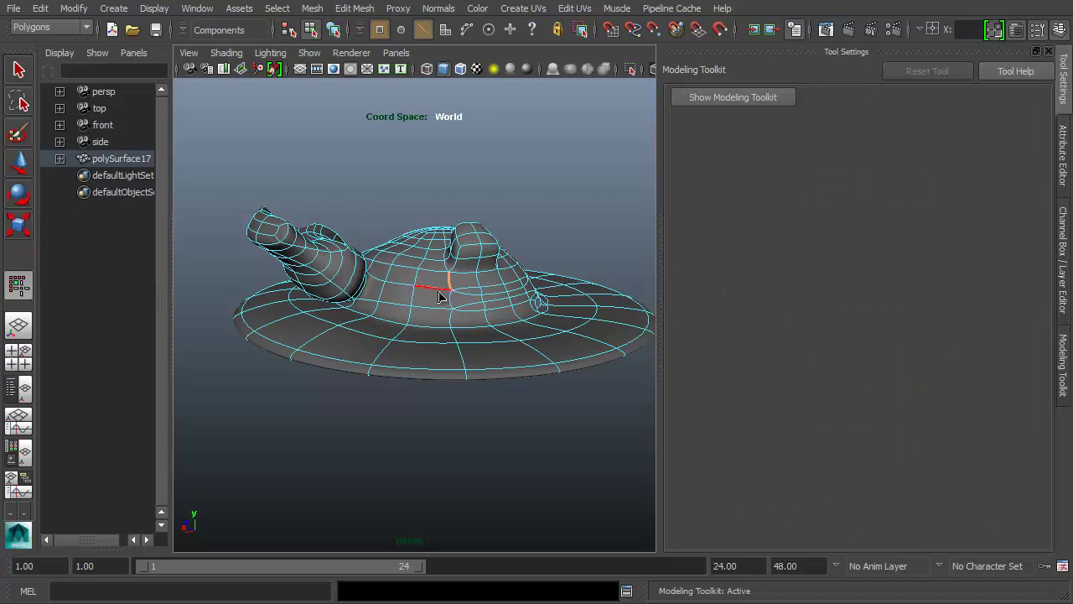
Examine the model with the two dome edges selected, and switch off the Modeling Toolkit to return to object selection
click(25, 285)
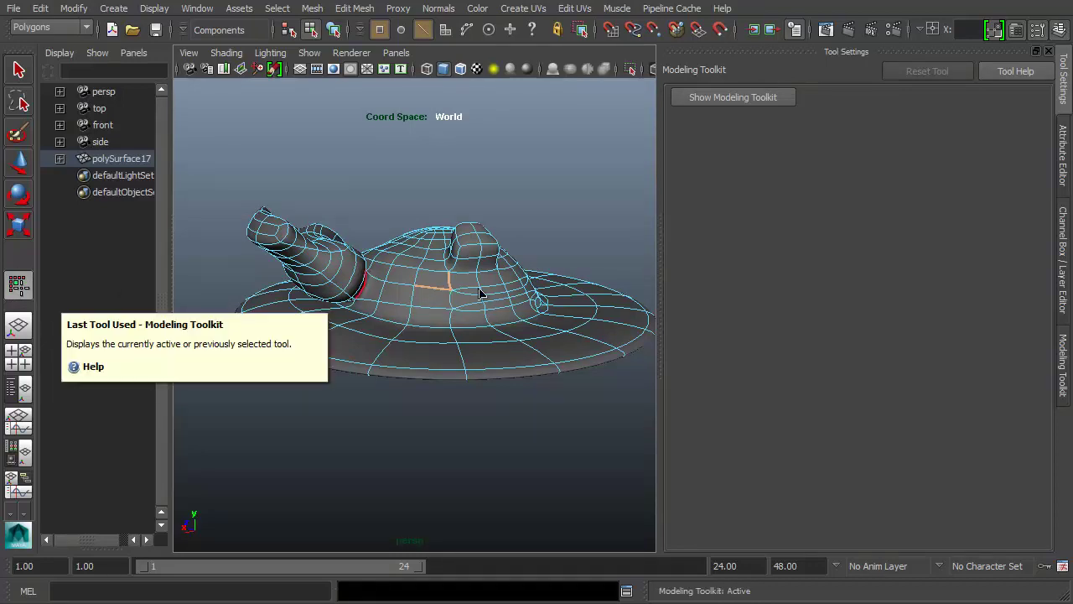
alt+drag(489, 319, 460, 307)
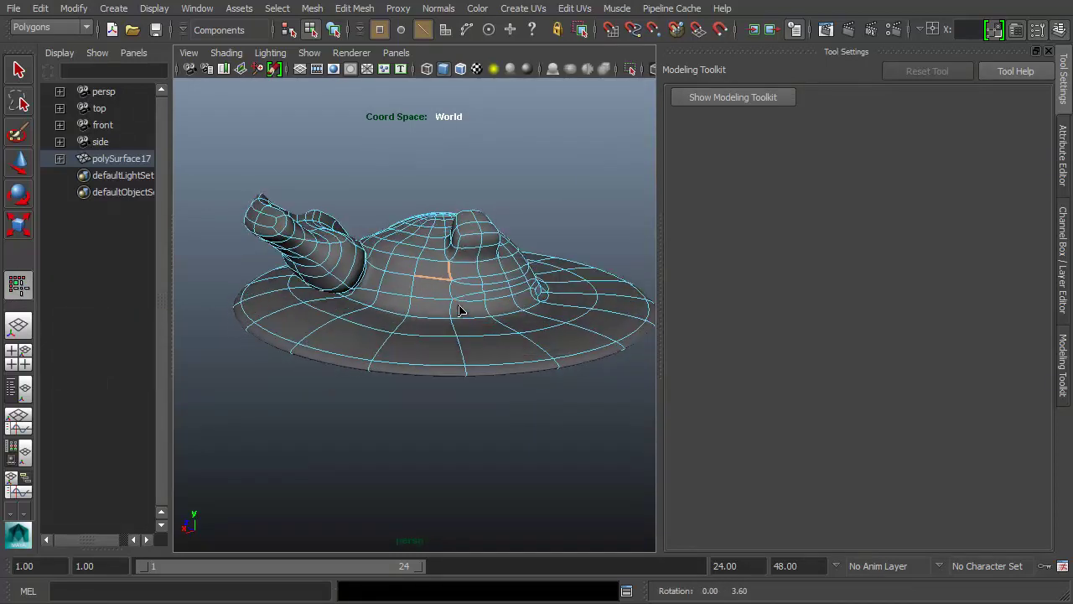
click(312, 31)
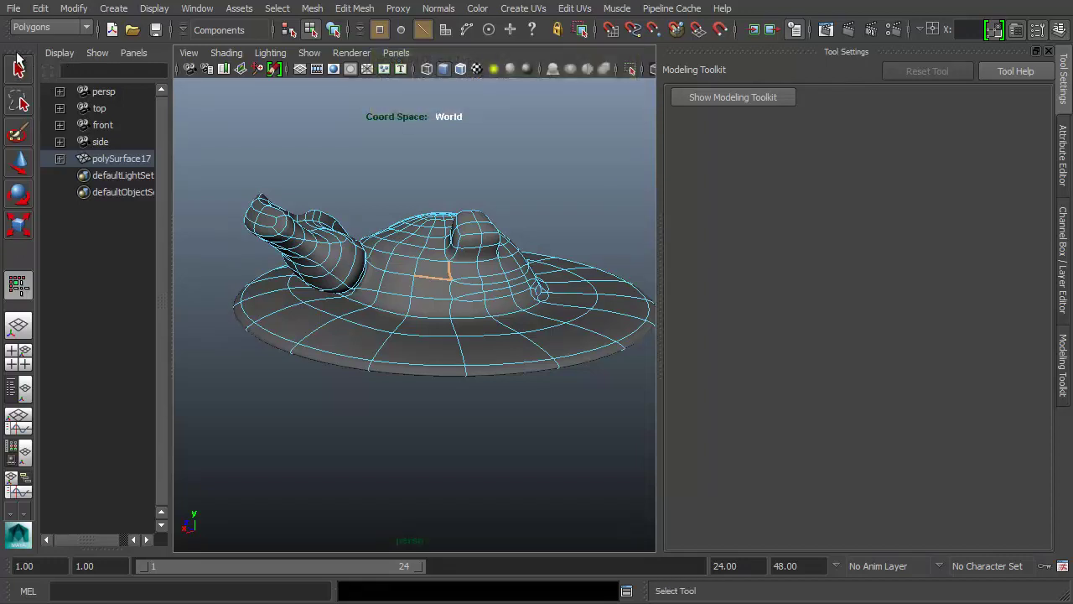
click(19, 130)
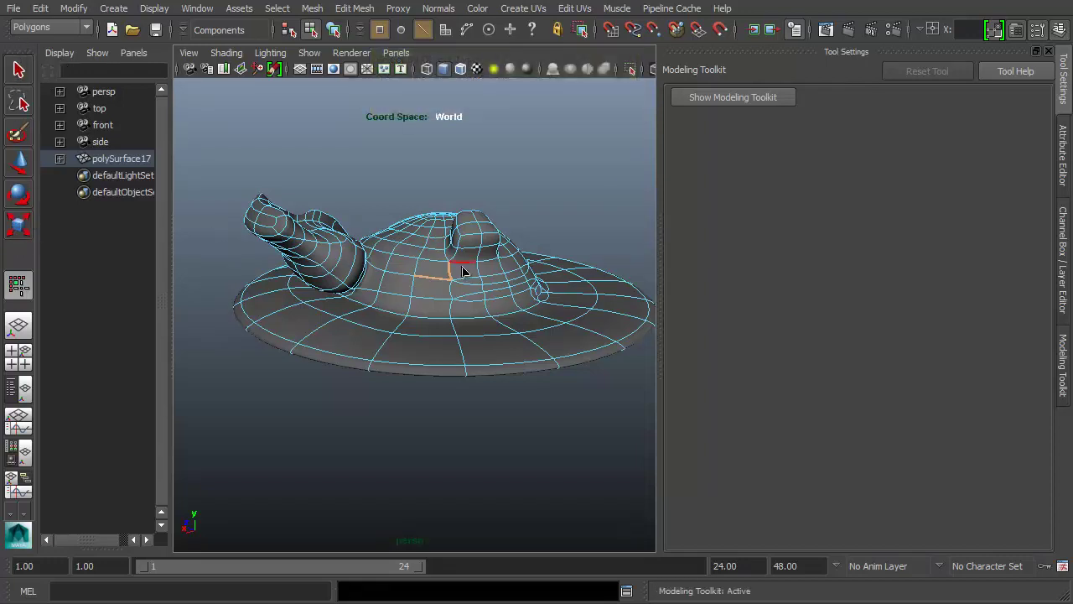
alt+drag(456, 270, 472, 265)
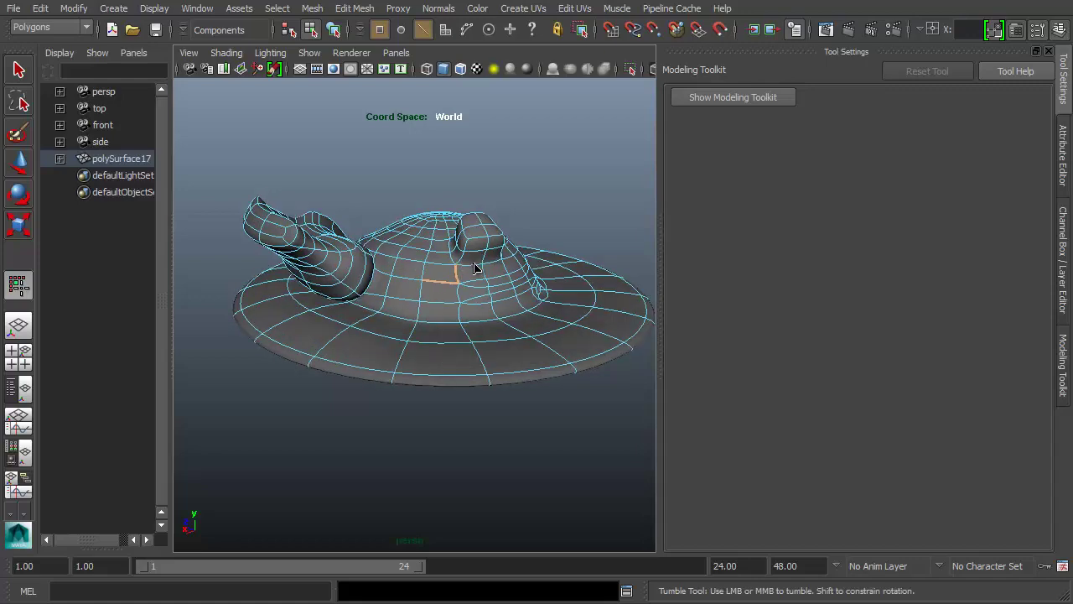
alt+middle_drag(471, 265, 459, 258)
alt+right_drag(460, 258, 461, 256)
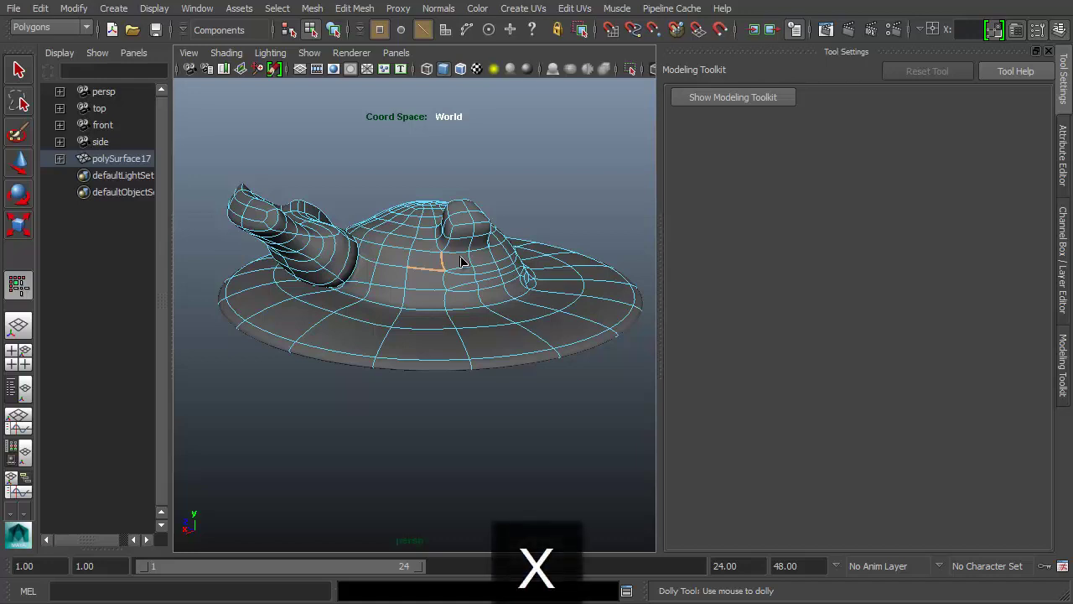
key(x)
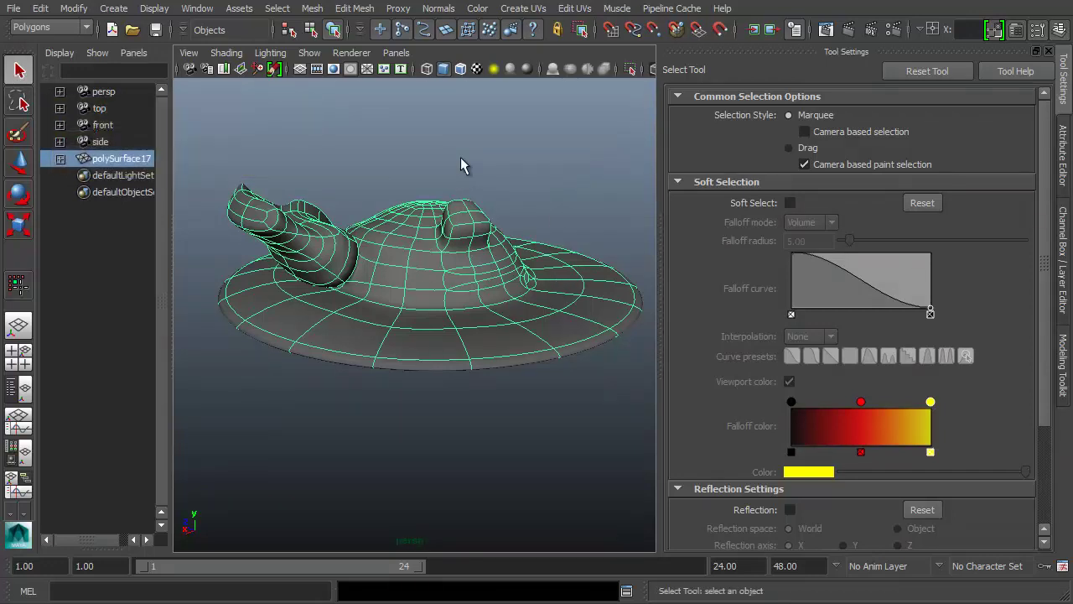
Switch through the Move, Rotate and Scale tools with polySurface17 selected
key(w)
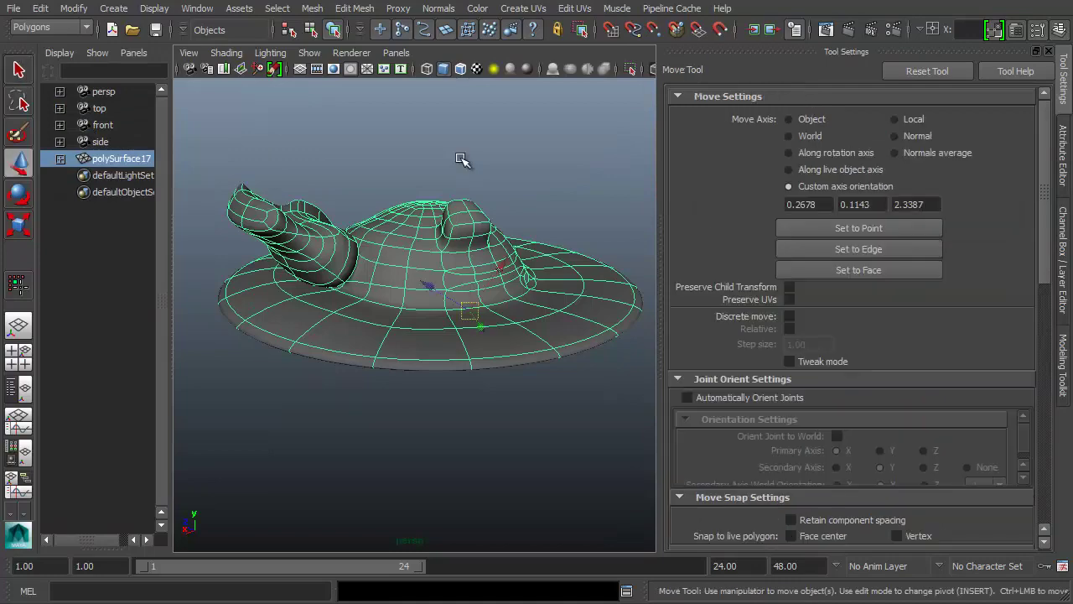
key(e)
key(r)
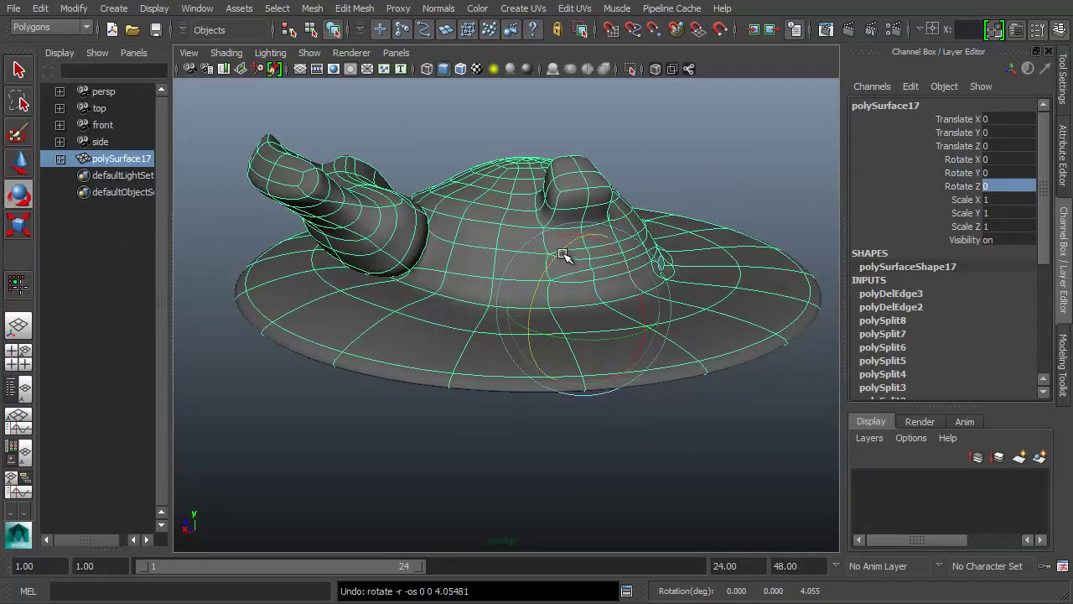
Rotate polySurface17 freehand about its Z axis and set Rotate Z to -90
drag(567, 249, 556, 359)
click(1019, 187)
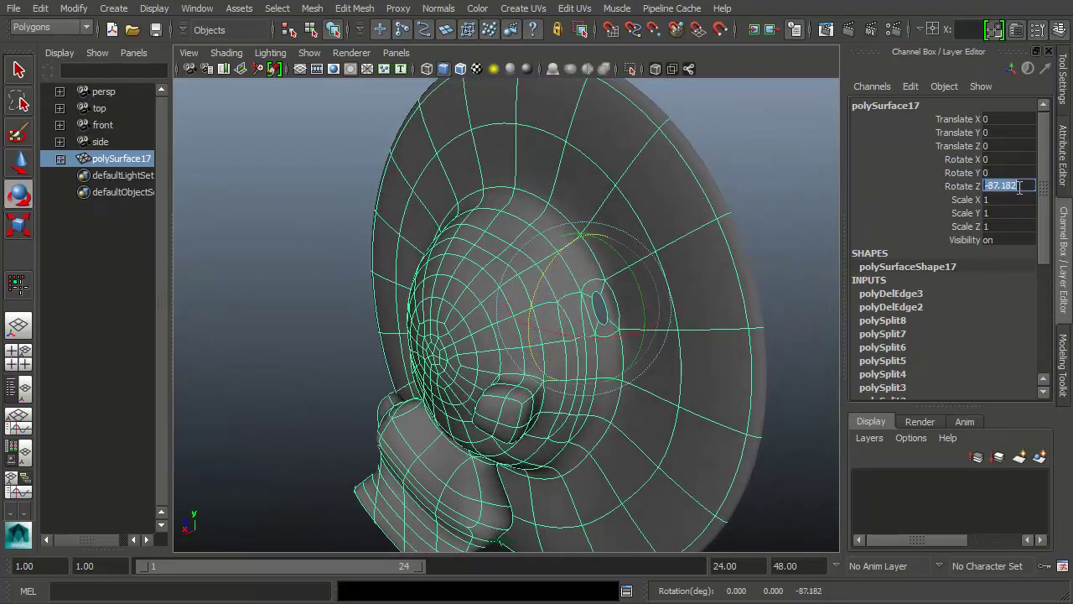
text(-90)
key(Return)
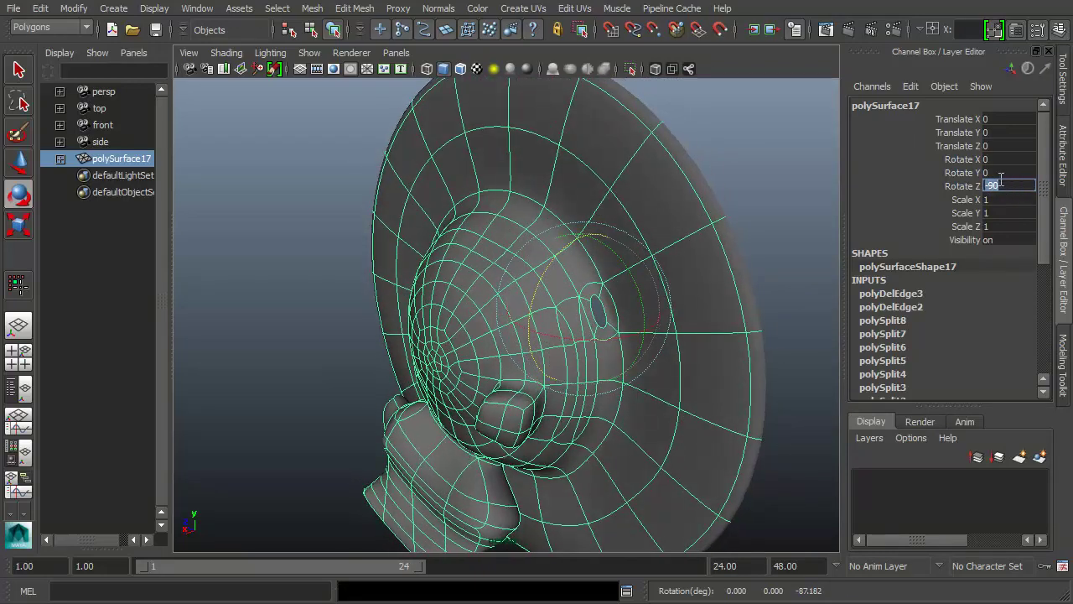
Set polySurface17's Rotate Z to 0
click(965, 174)
click(1016, 187)
text(0)
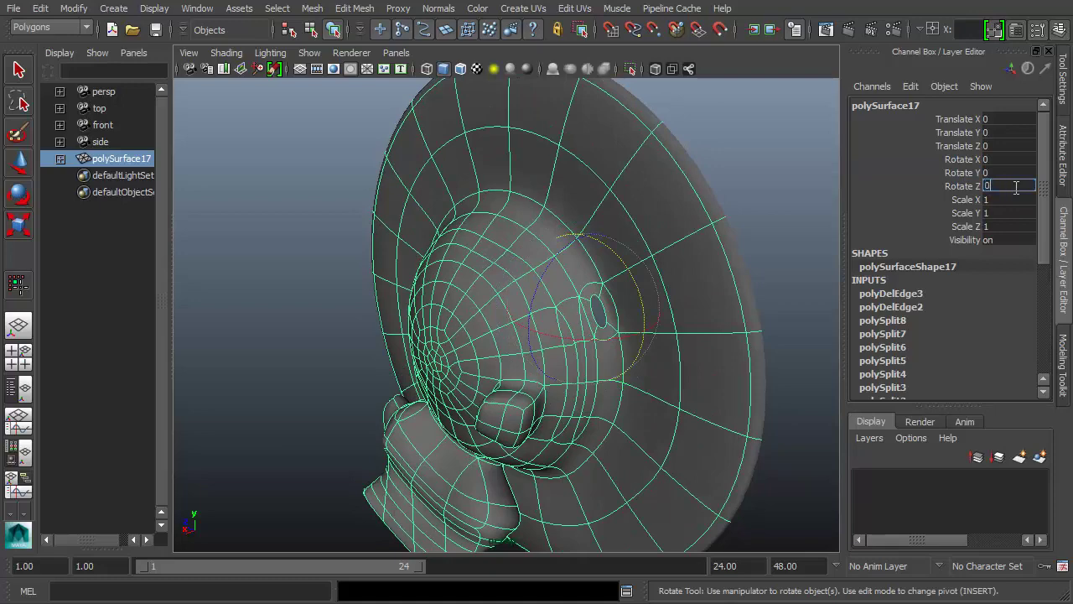
key(Return)
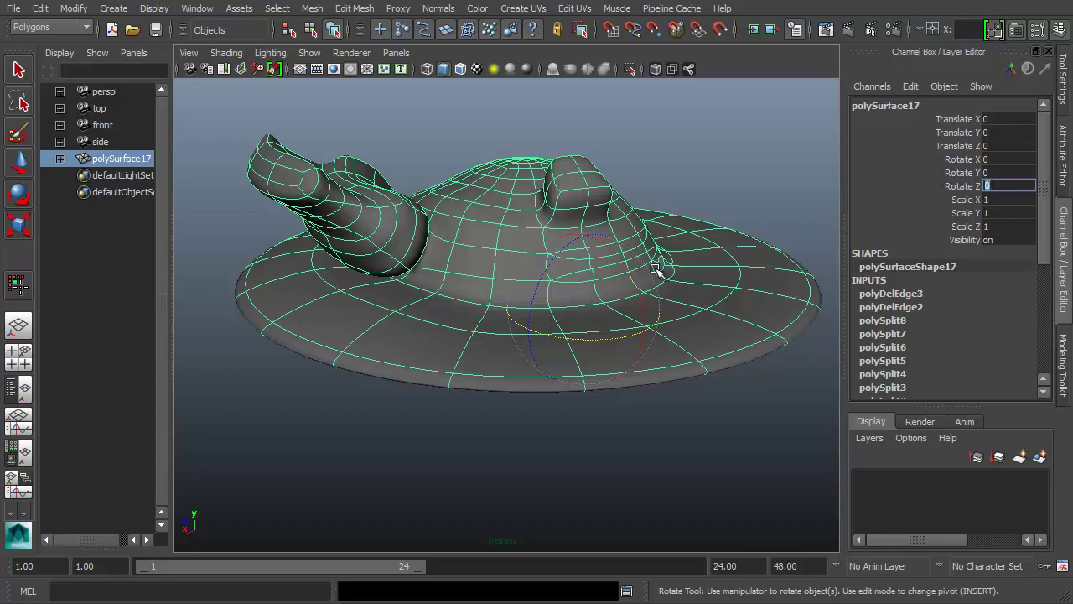
With Discrete rotate enabled at step size 15.00 in the Rotate Tool's settings, rotate polySurface17 by -90 degrees about Z
key(alt+t)
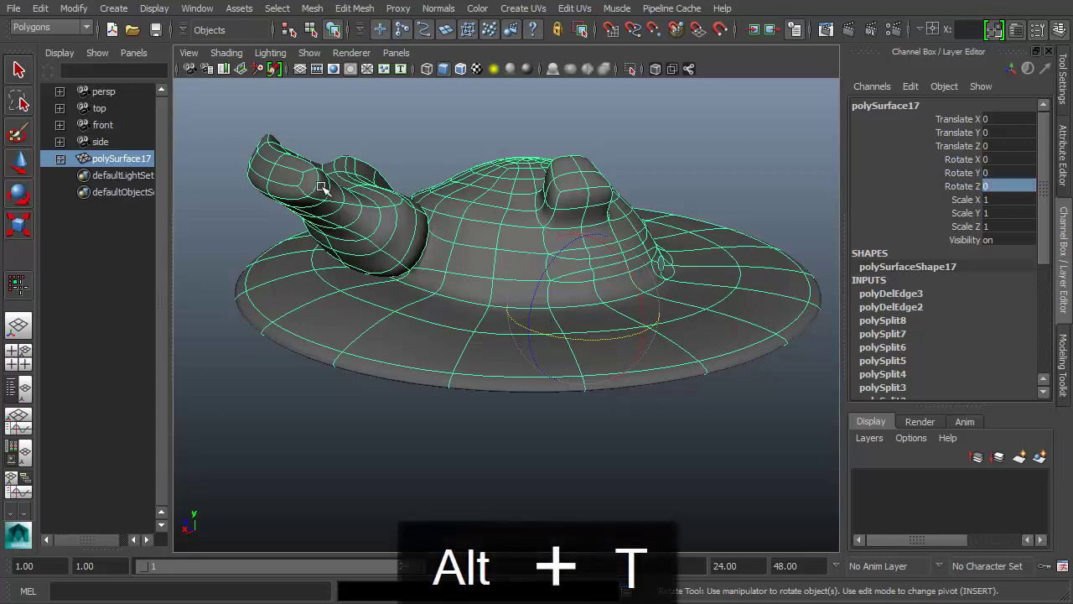
click(19, 193)
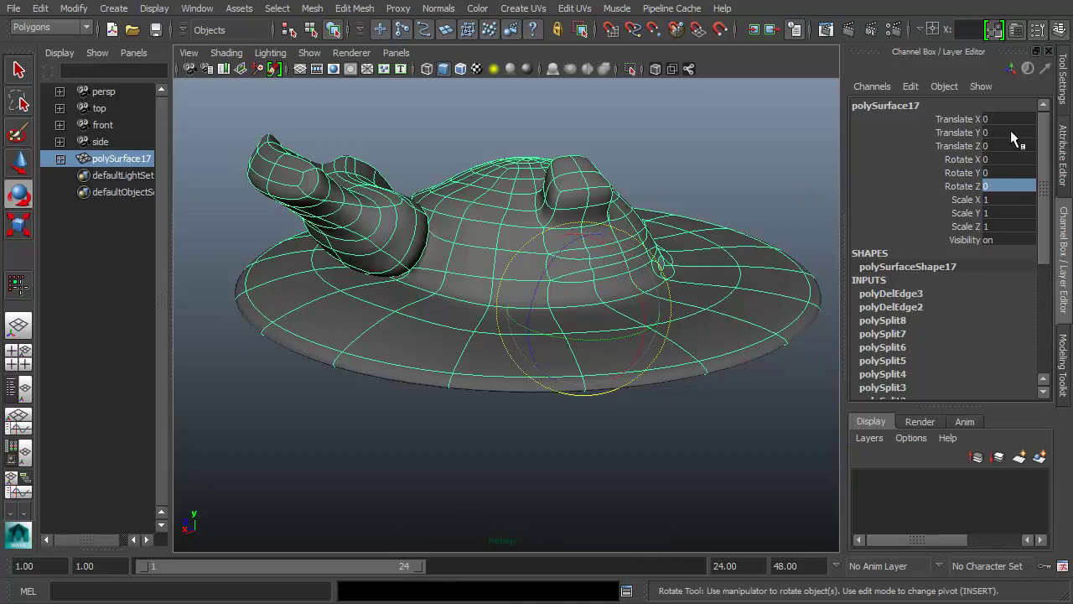
click(1065, 96)
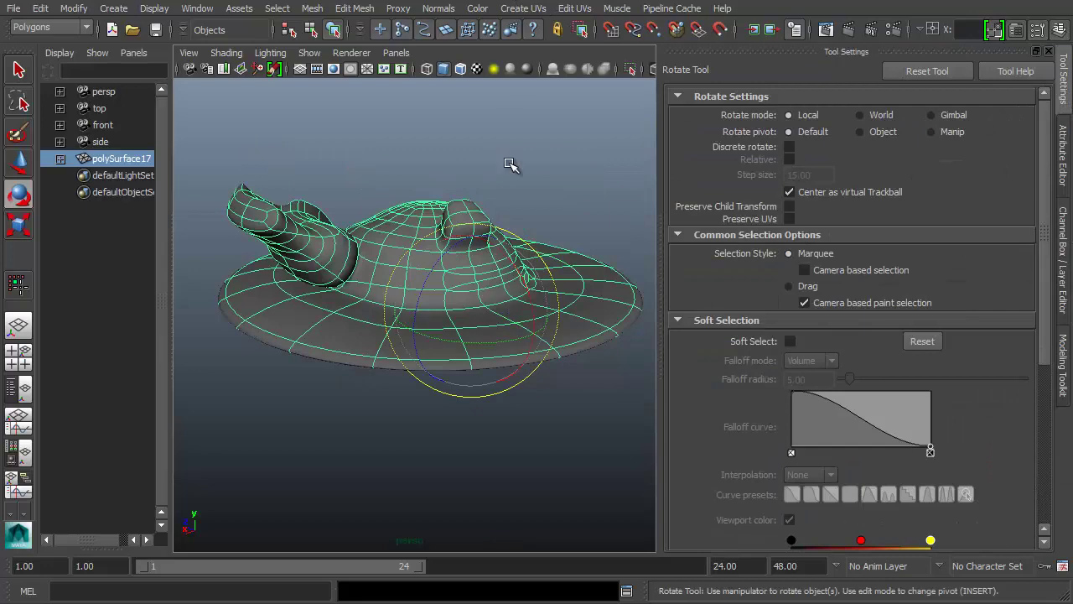
key(j)
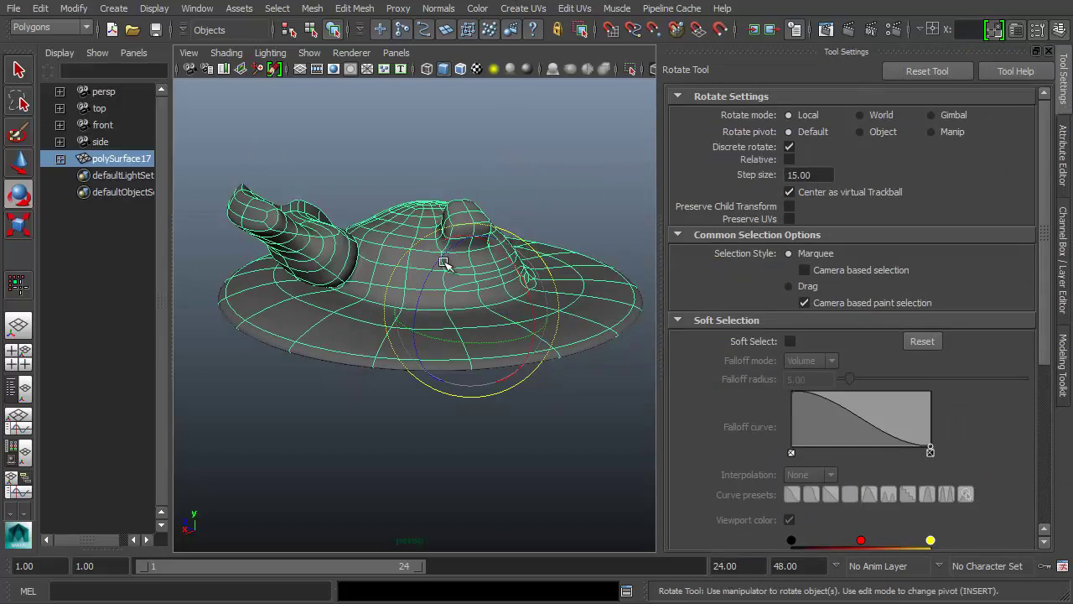
drag(438, 260, 373, 355)
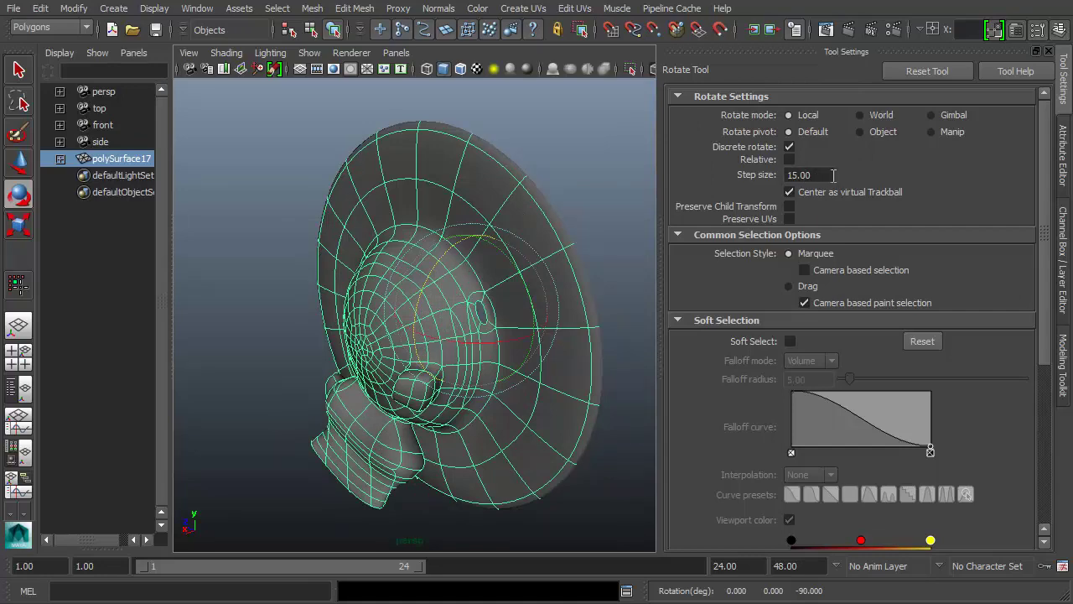
Move polySurface17 along one custom-orientation axis with the Move Tool, by about 0.041, 0.094, 0.342 cm
key(w)
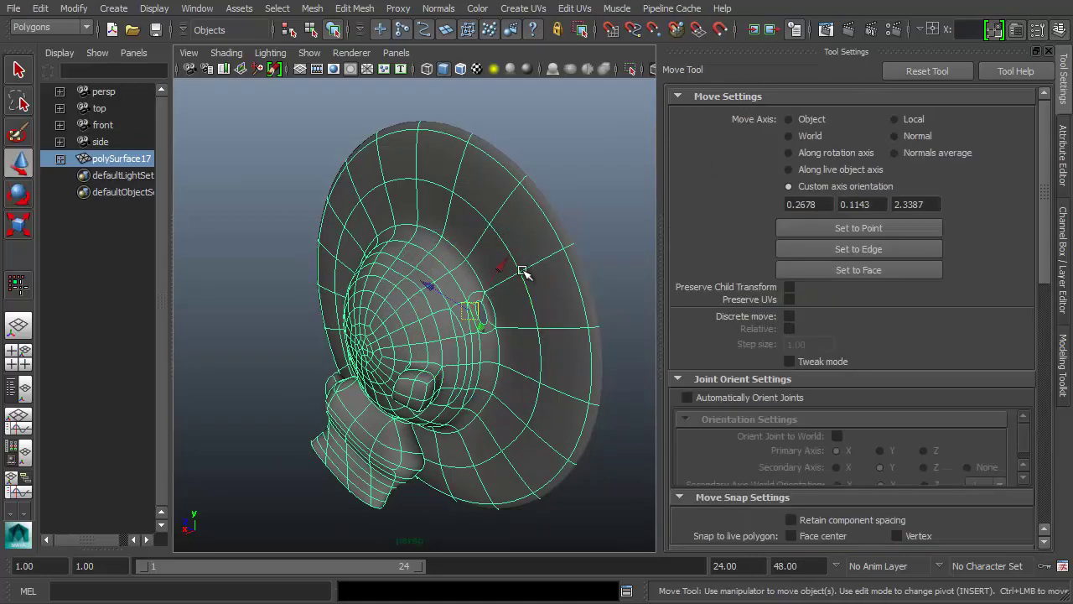
drag(439, 289, 409, 279)
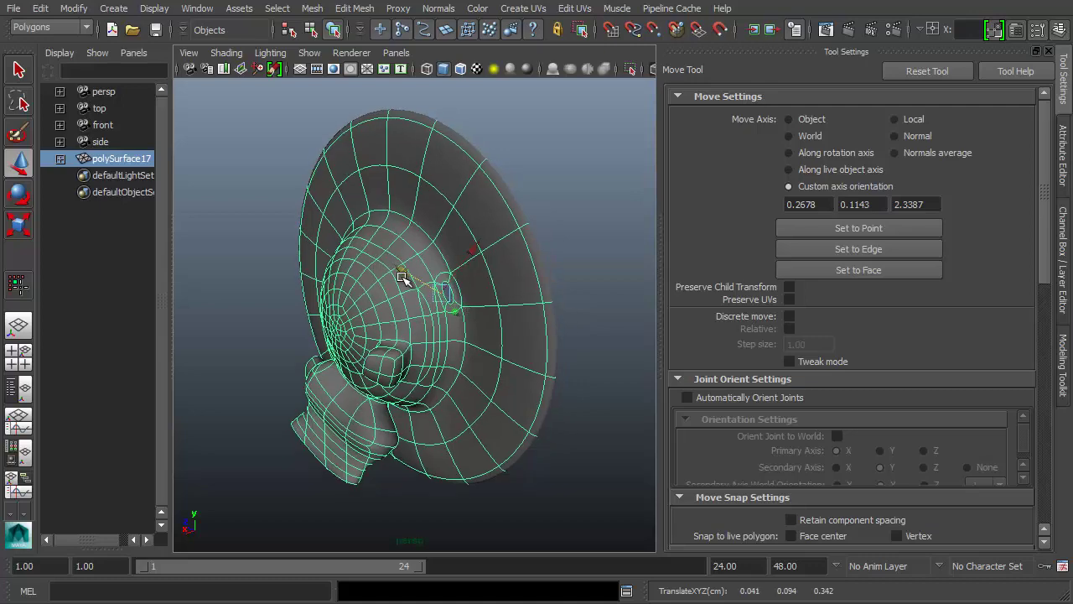
Undo the last move and enable Discrete move for the Move Tool, trying it on polySurface17 at step size 1.00
key(ctrl+z)
key(alt+t)
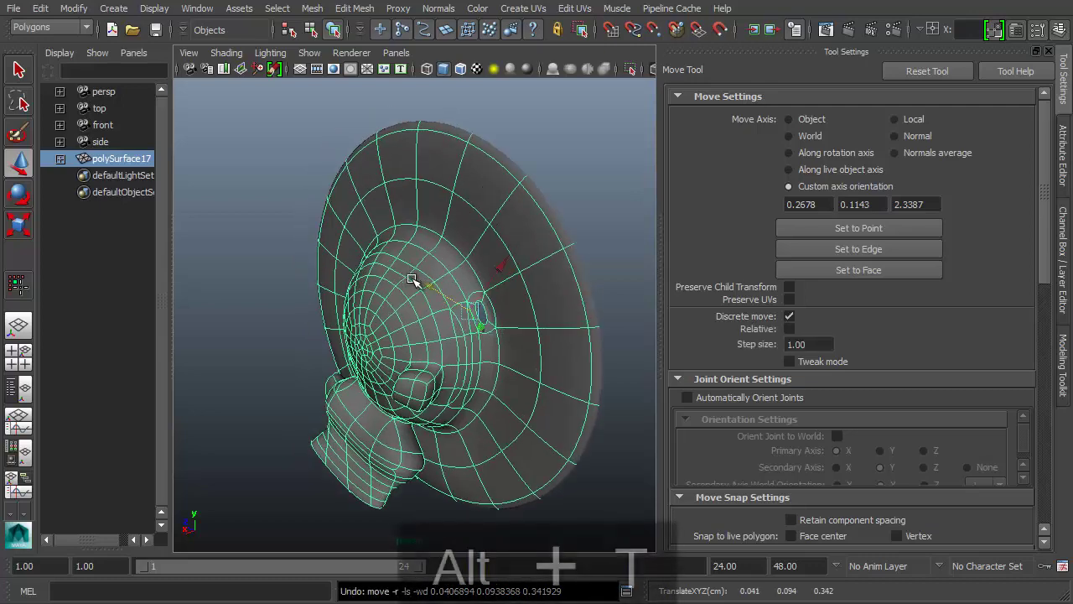
drag(429, 287, 374, 263)
key(ctrl+z)
Set the discrete move step size to 10, try it on polySurface17, and undo back past the -90-degree rotation
click(824, 344)
drag(824, 343, 781, 344)
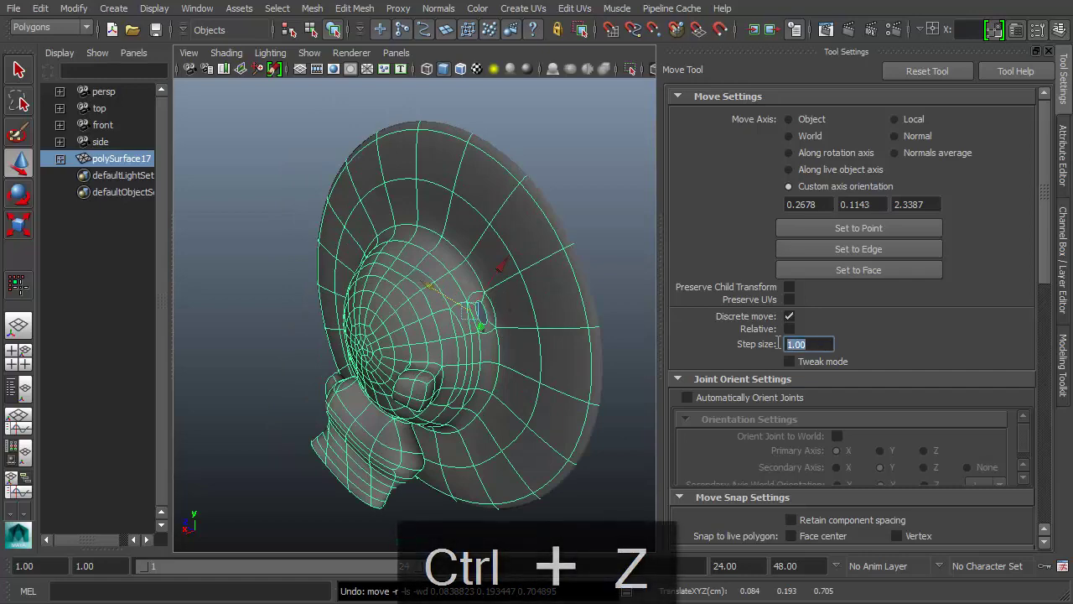
text(10)
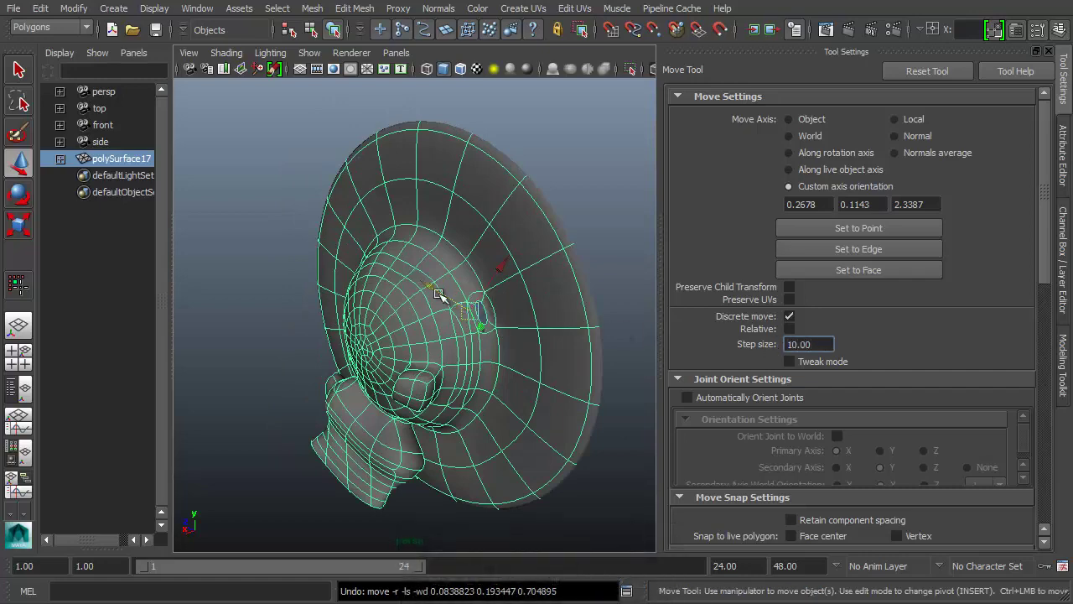
drag(431, 291, 317, 252)
key(ctrl+z)
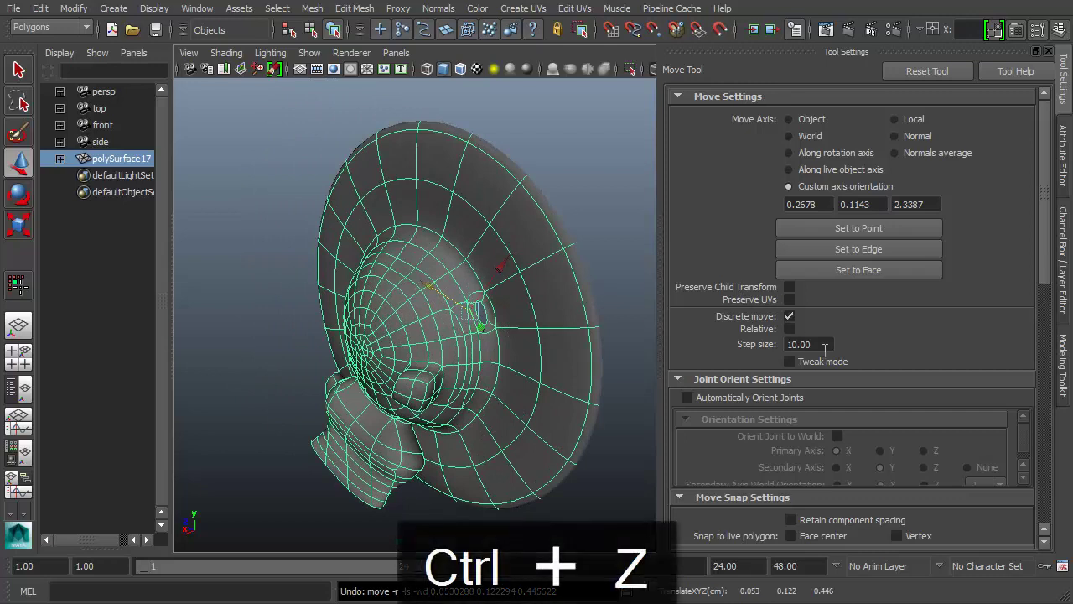
key(ctrl+z)
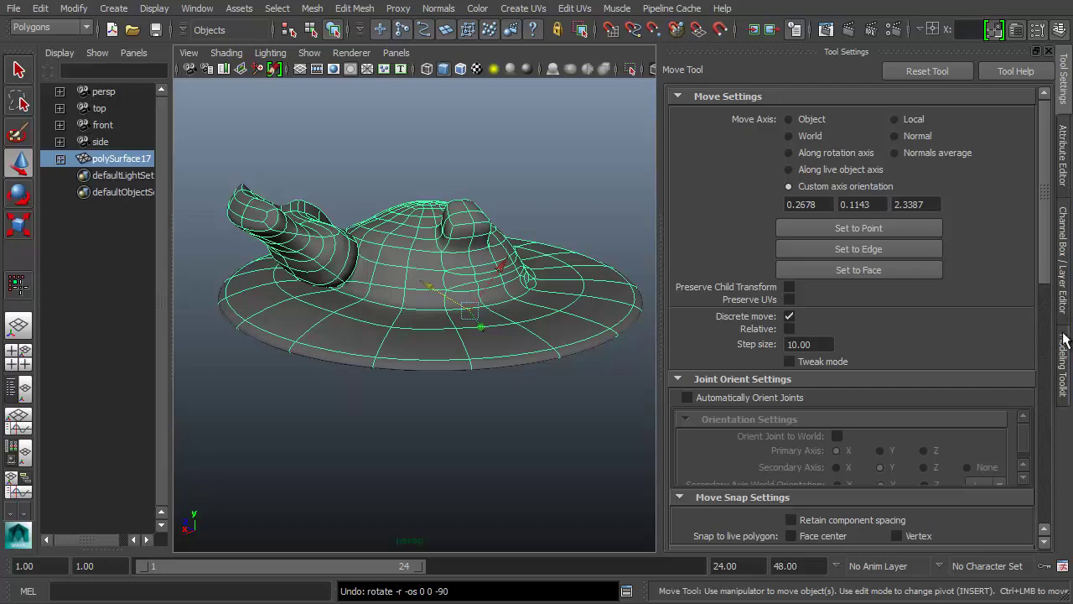
With the Modeling Toolkit shown, switch to edge selection and select two adjacent edges on the front of the dome
click(1063, 351)
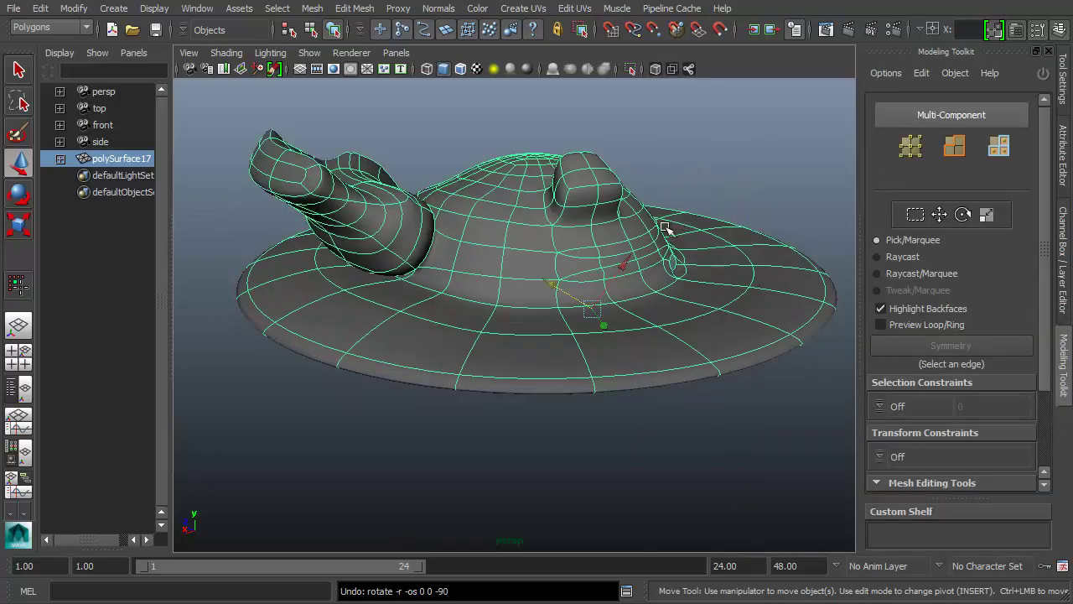
key(F10)
click(530, 255)
click(530, 255)
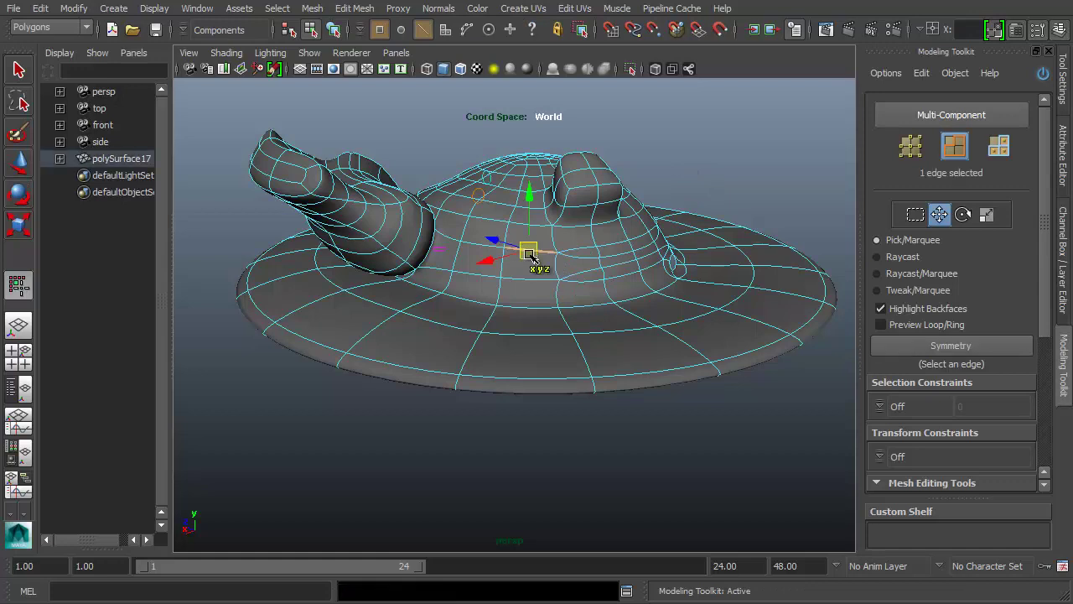
shift+click(484, 245)
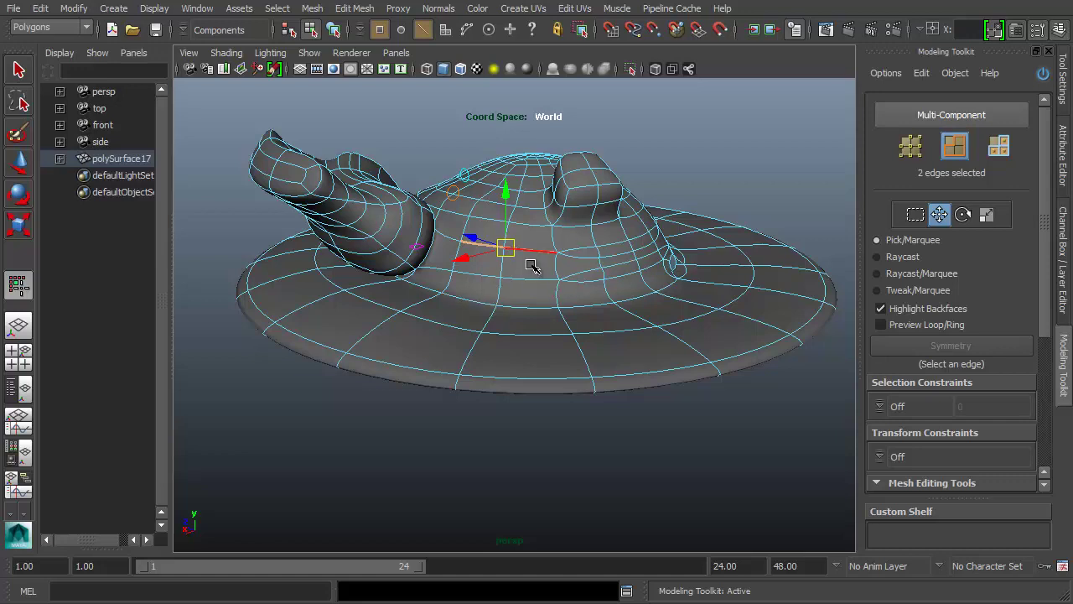
Paint more edges below the two selected ones into the selection using the temporary Raycast mode
key(Tab)
mouse_move(527, 264)
mouse_down()
mouse_move(485, 267)
mouse_move(560, 287)
mouse_up()
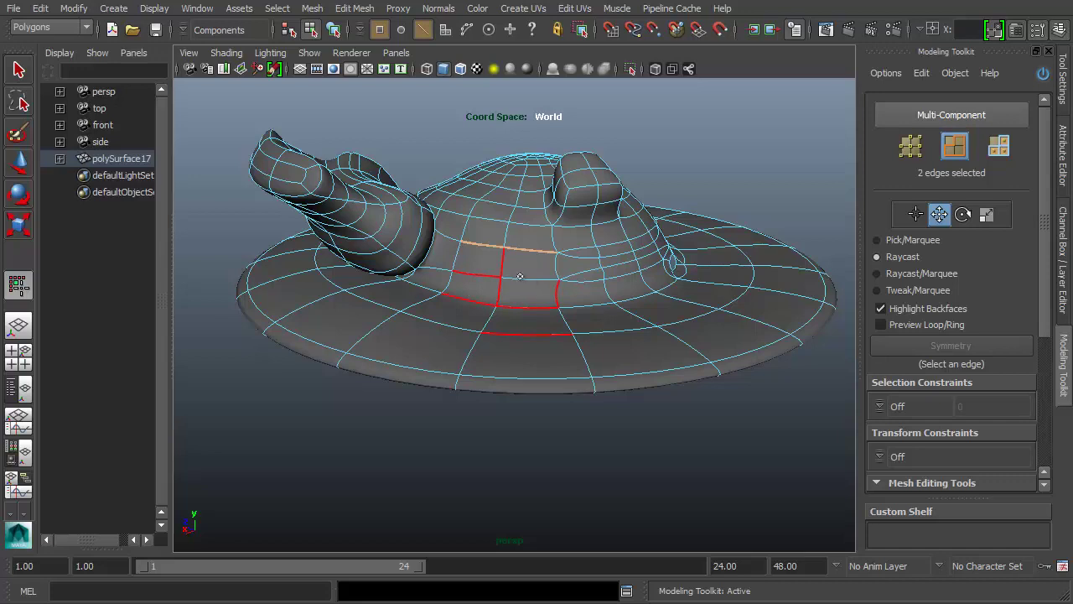
shift+click(530, 278)
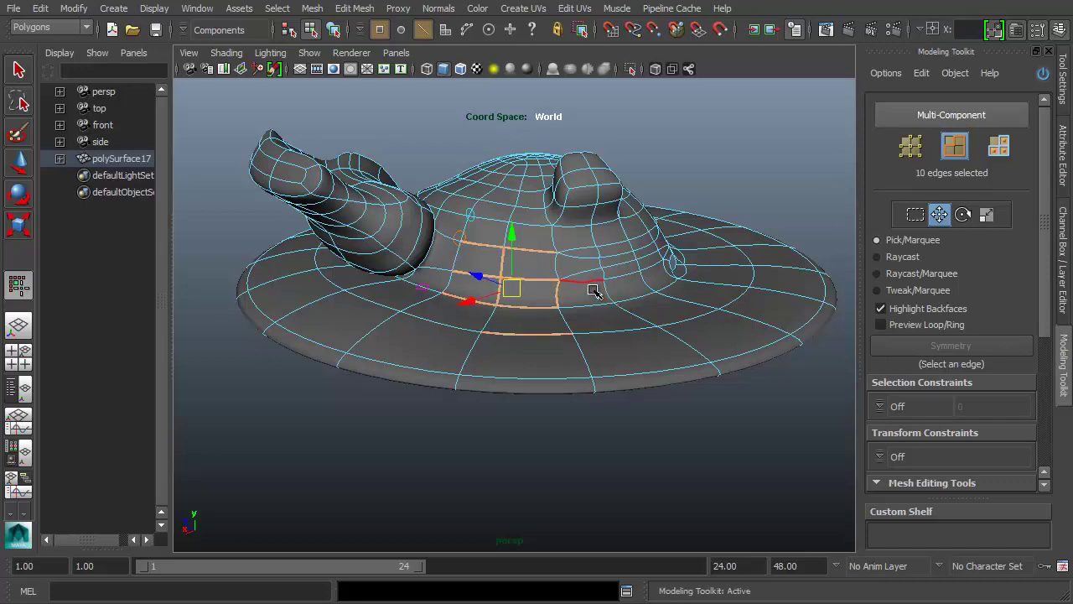
Switch polySurface17 through face, vertex and edge selection modes, ending in edge mode
key(ctrl+shift+q)
key(F11)
key(F9)
key(F10)
key(F11)
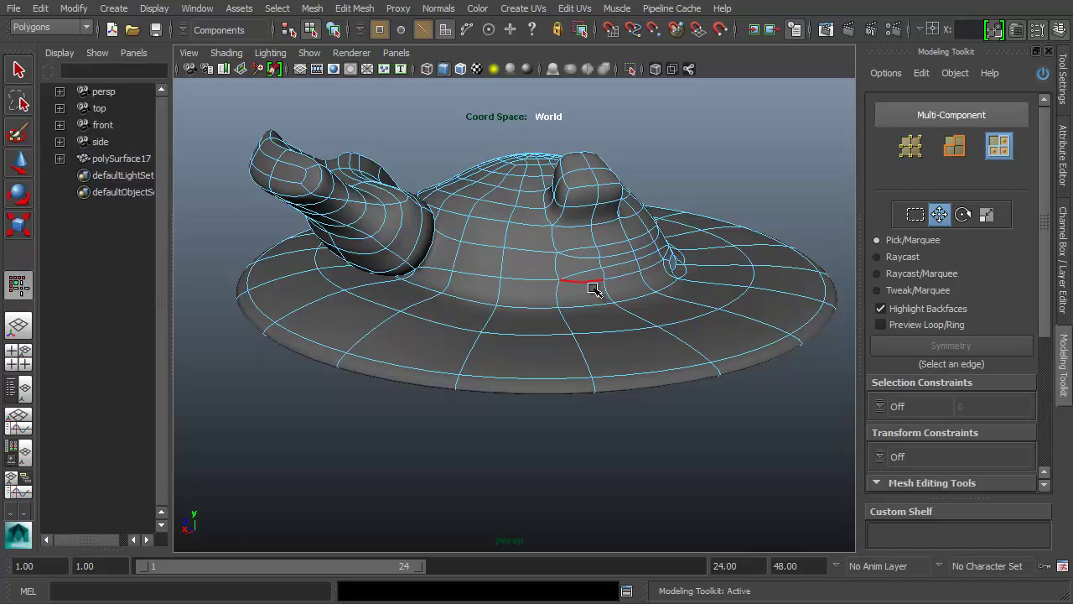
key(F10)
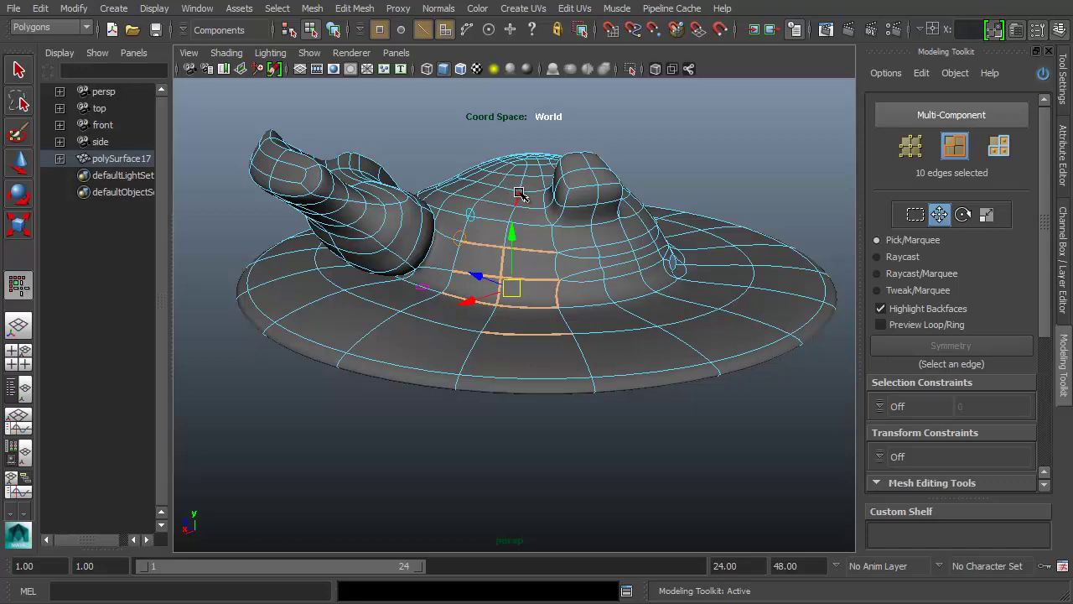
Select the edges across the upper dome and its small block-shaped protrusion with the Lasso Tool
key(q)
key(ctrl+q)
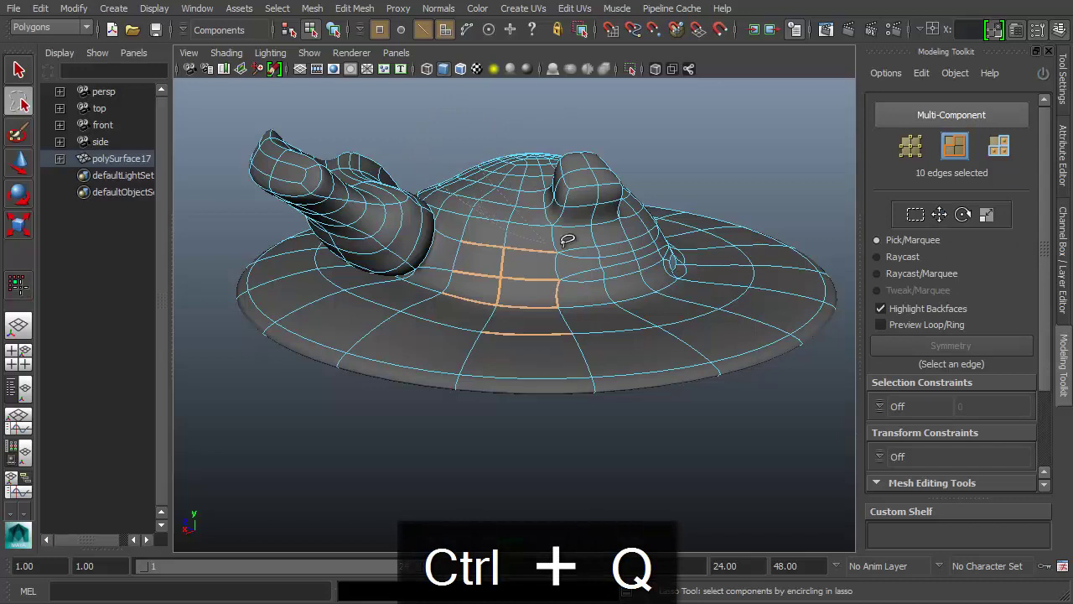
drag(630, 103, 620, 94)
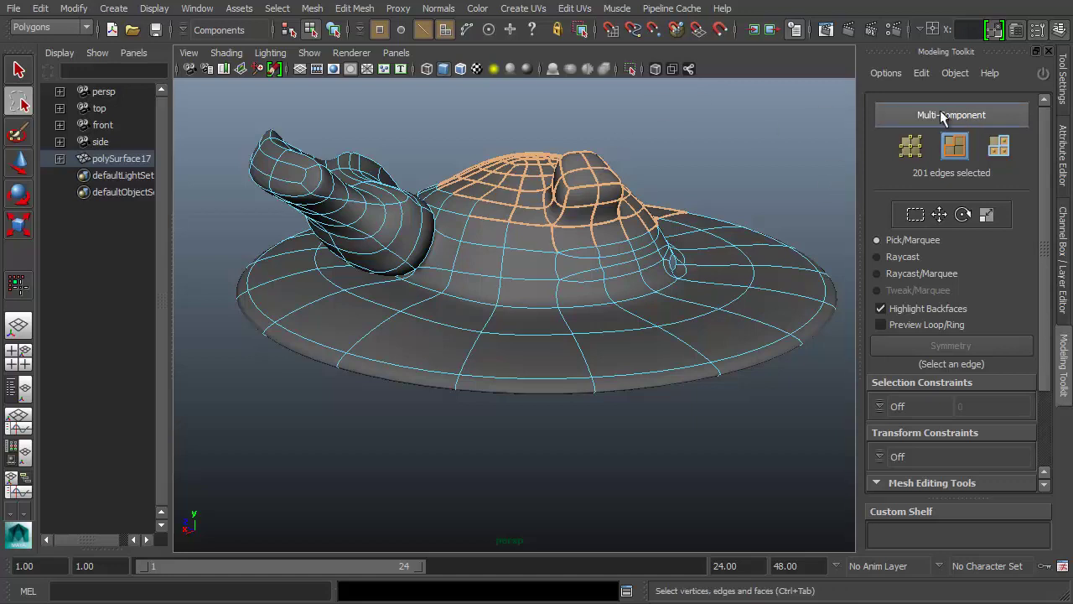
click(19, 102)
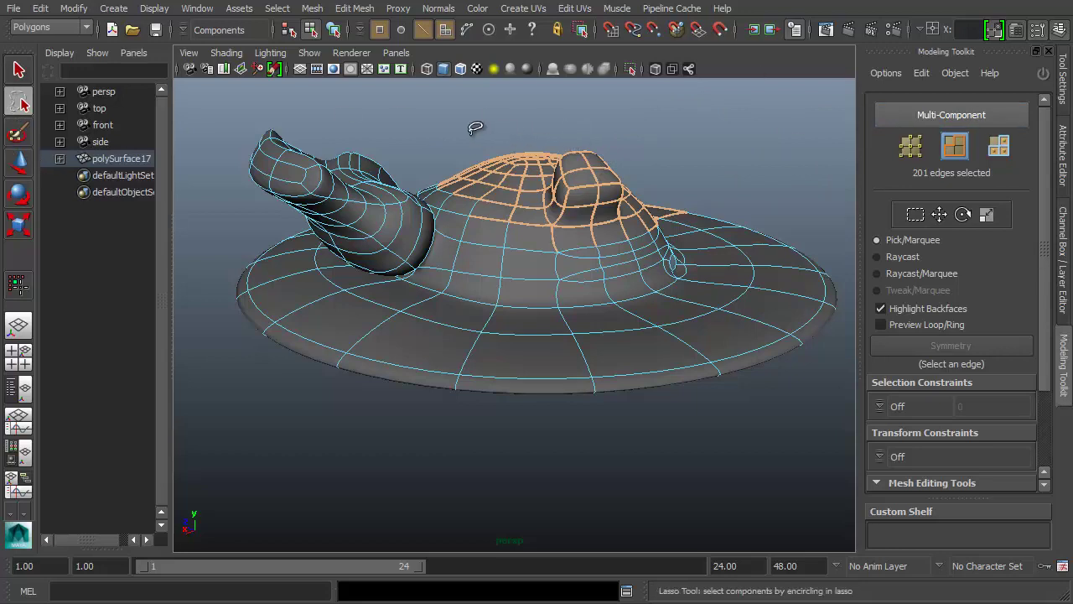
Activate the standard Move Tool on the selected dome edges, and switch to the Modeling Toolkit's move manipulator in World space
key(w)
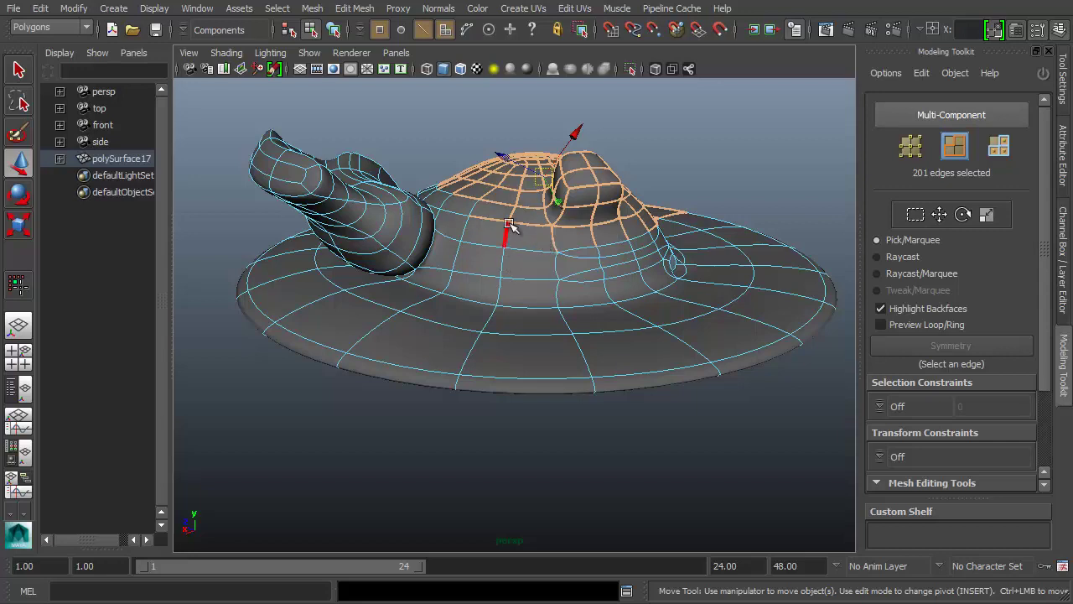
key(alt+w)
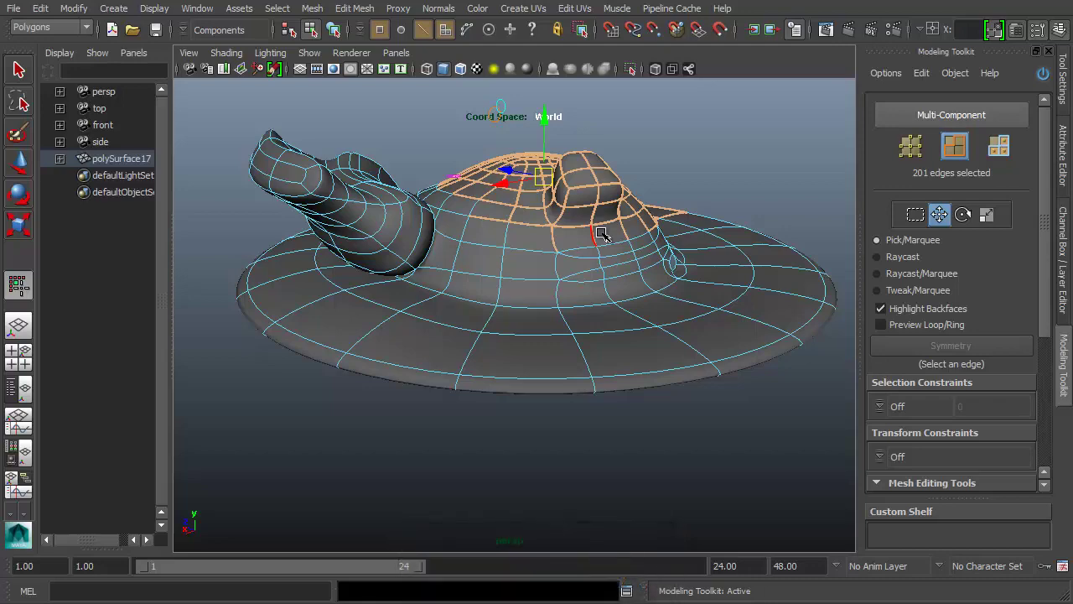
alt+drag(477, 237, 653, 227)
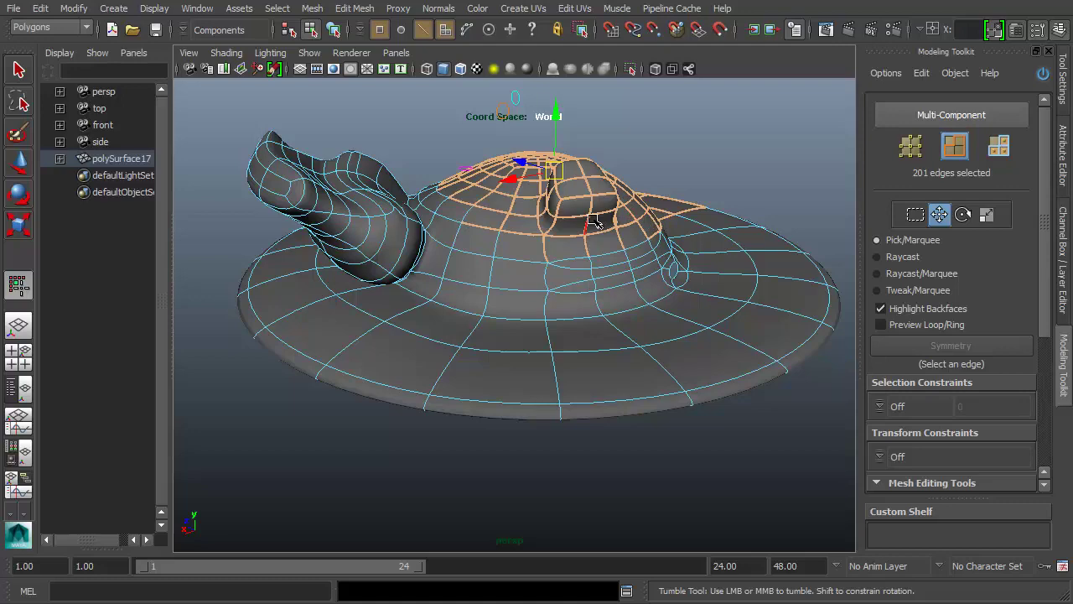
alt+middle_drag(557, 208, 503, 234)
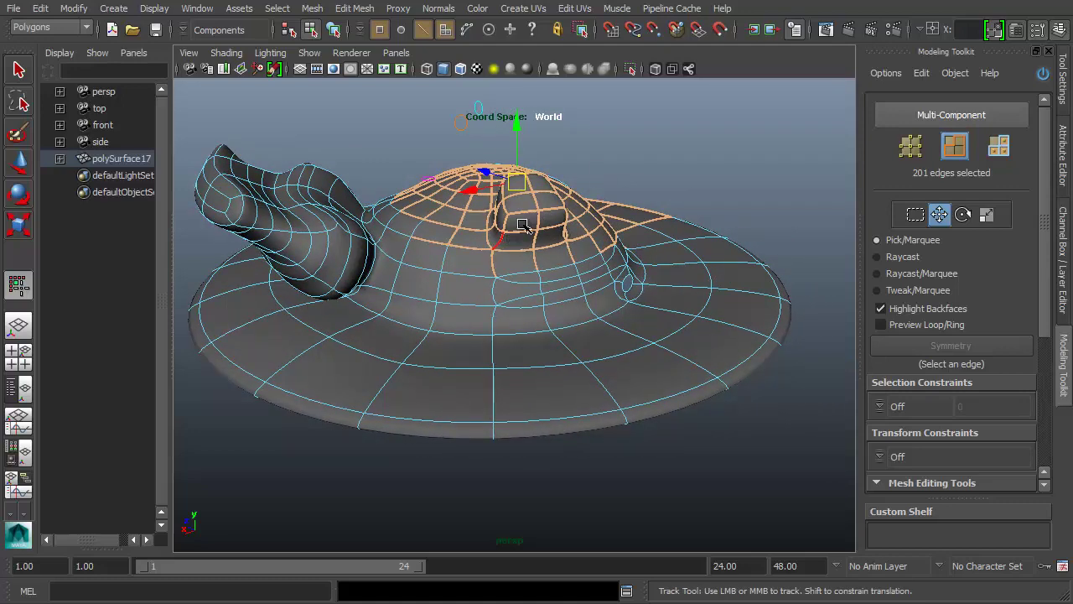
Select single edges on the dome and rear brim one after another, and undo the last tweak
click(605, 172)
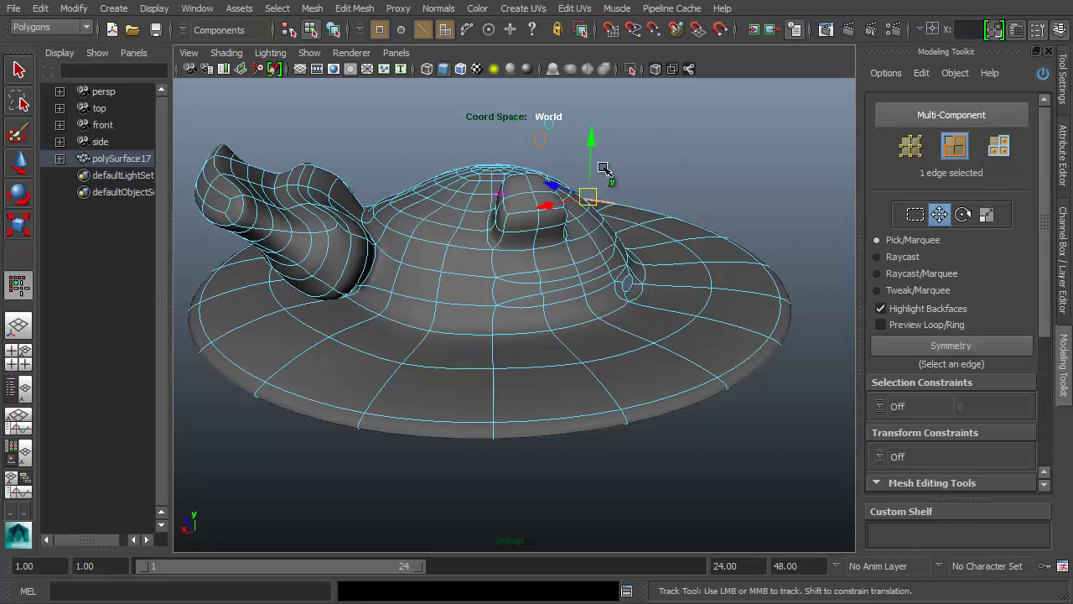
click(508, 252)
click(656, 212)
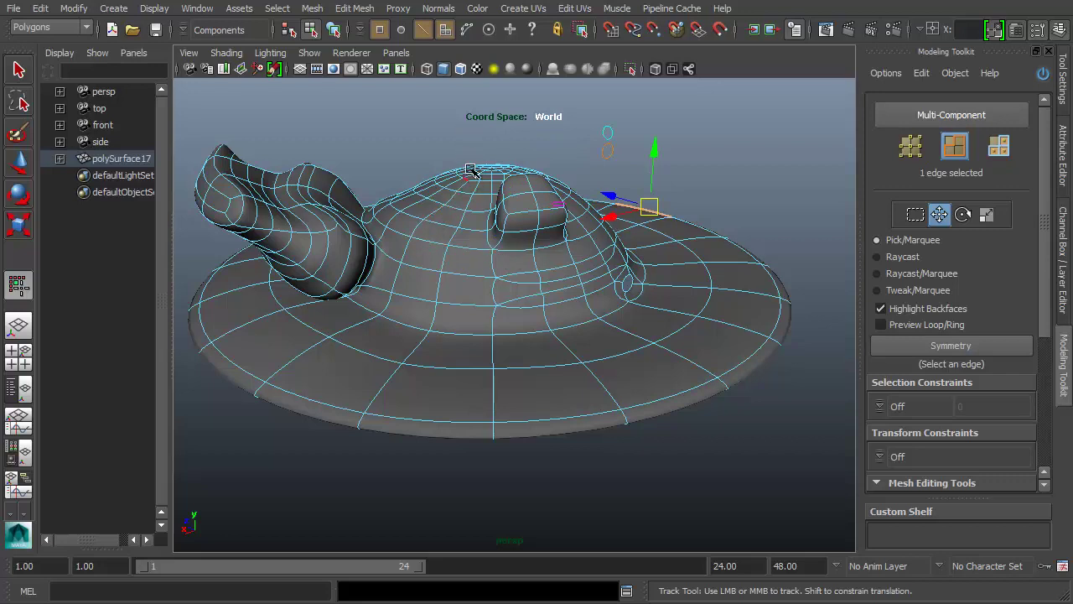
middle_drag(459, 137, 393, 202)
key(ctrl+z)
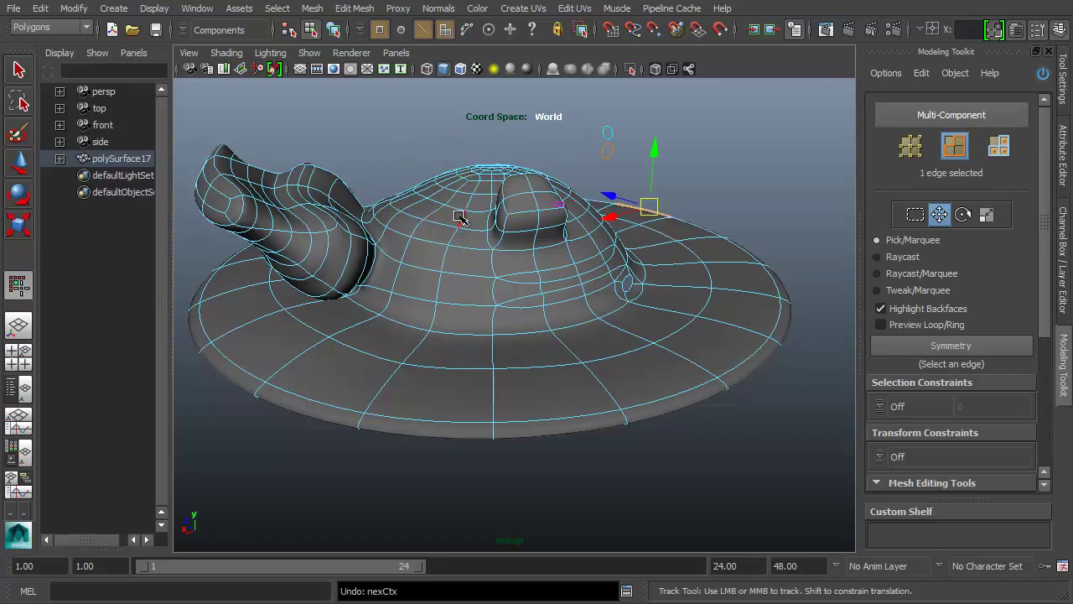
Select two adjacent edges on the upper dome, adding one edge below them and the edge descending from their shared vertex
click(463, 211)
shift+click(482, 211)
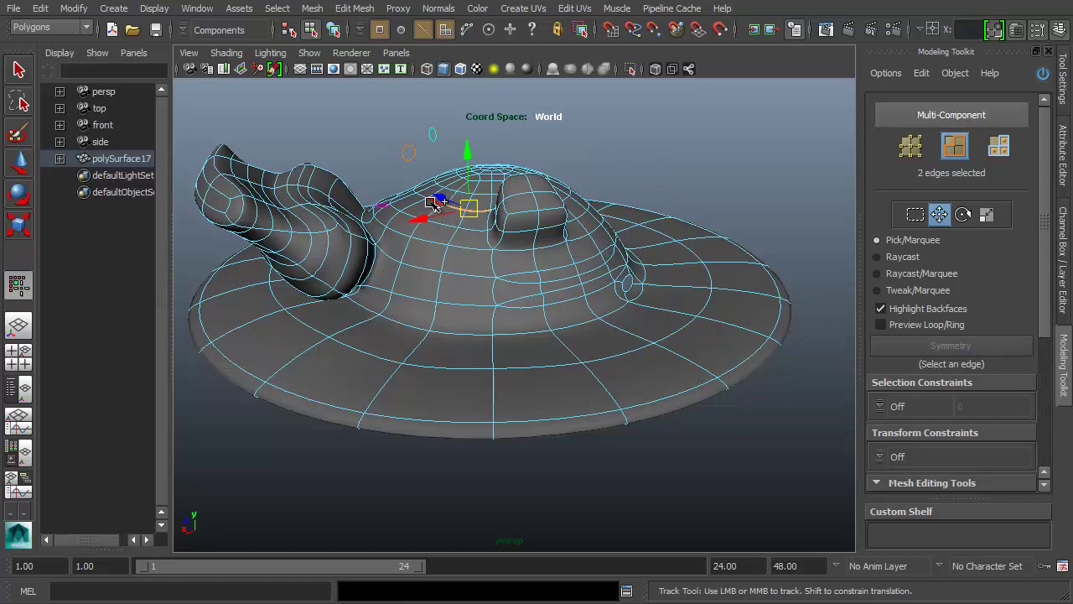
shift+click(428, 241)
scroll(530, 264, up, 10)
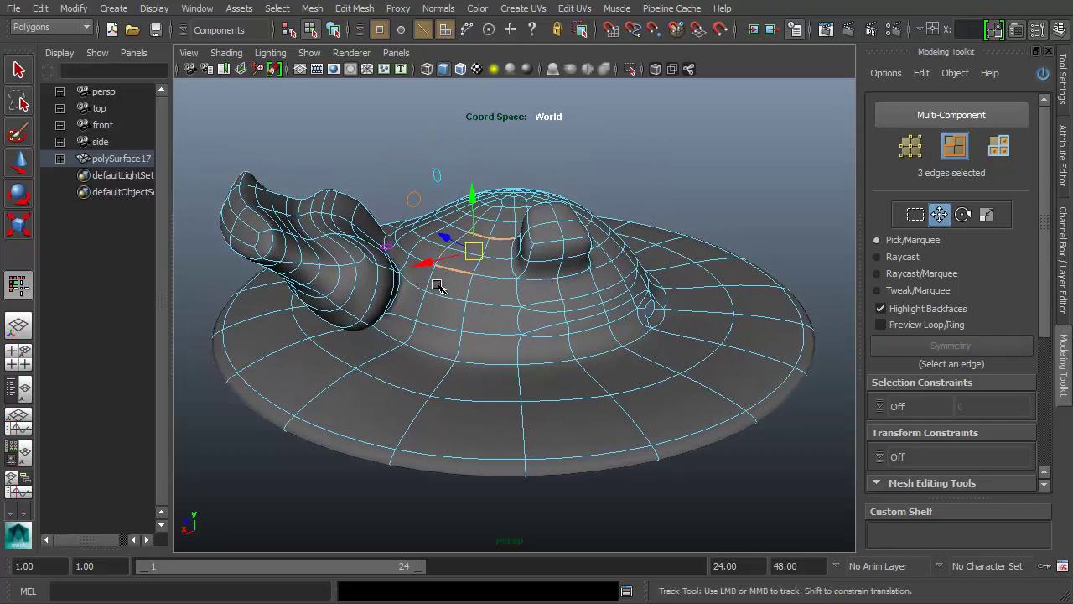
scroll(483, 285, up, 3)
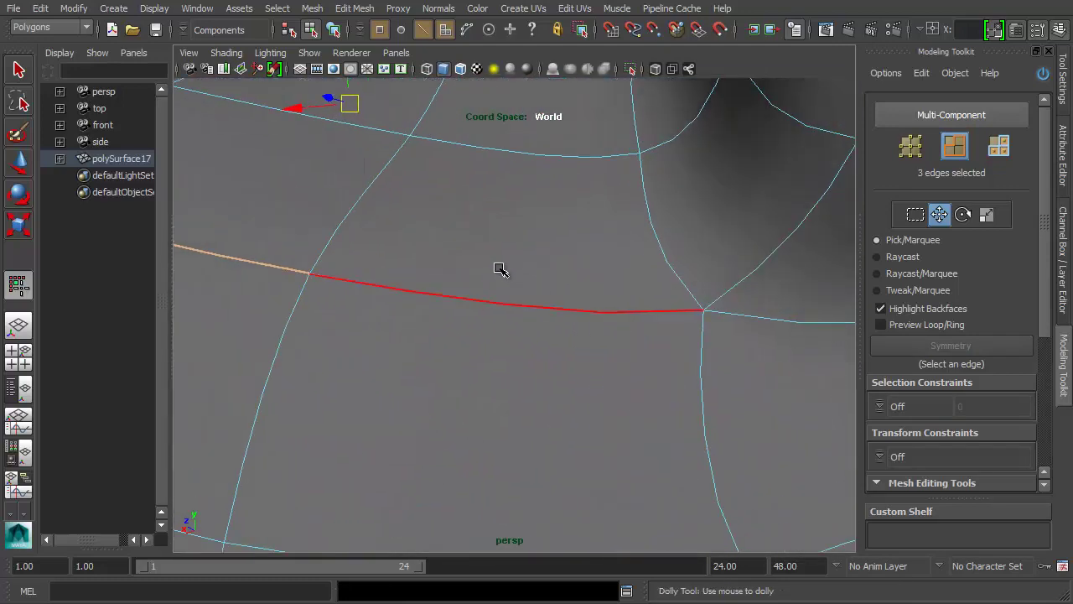
alt+drag(498, 260, 508, 285)
alt+middle_drag(543, 308, 540, 285)
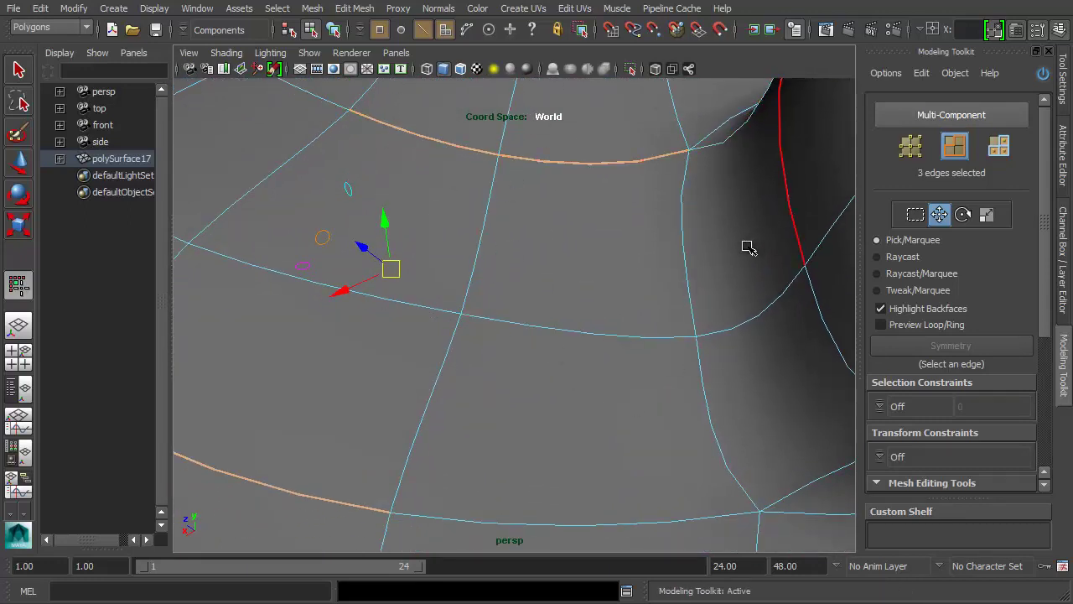
shift+click(493, 251)
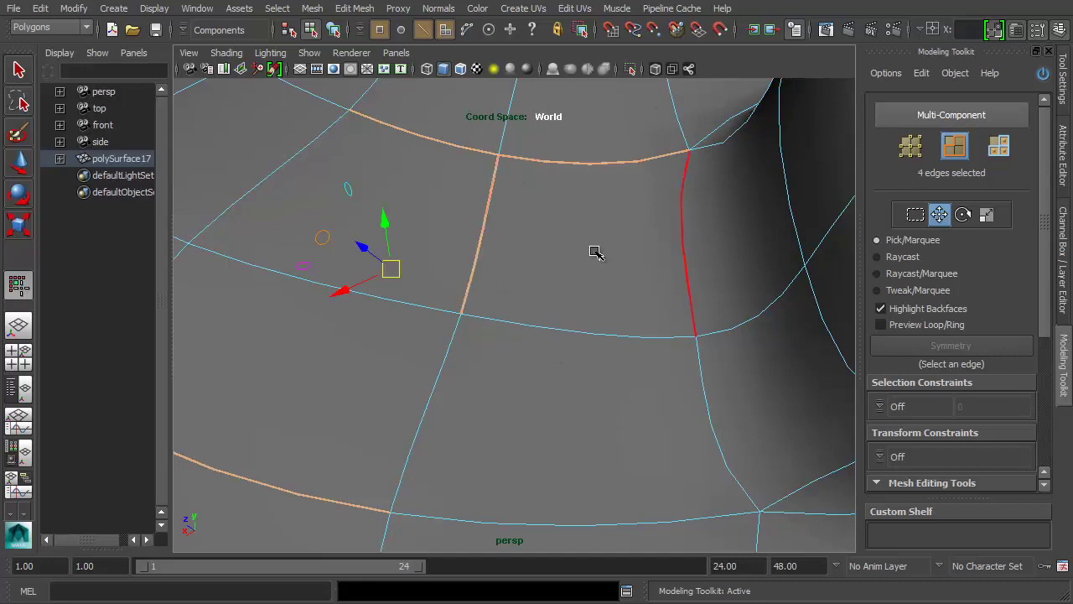
Remove the two upper adjacent edges from the selection and add both back
click(598, 162)
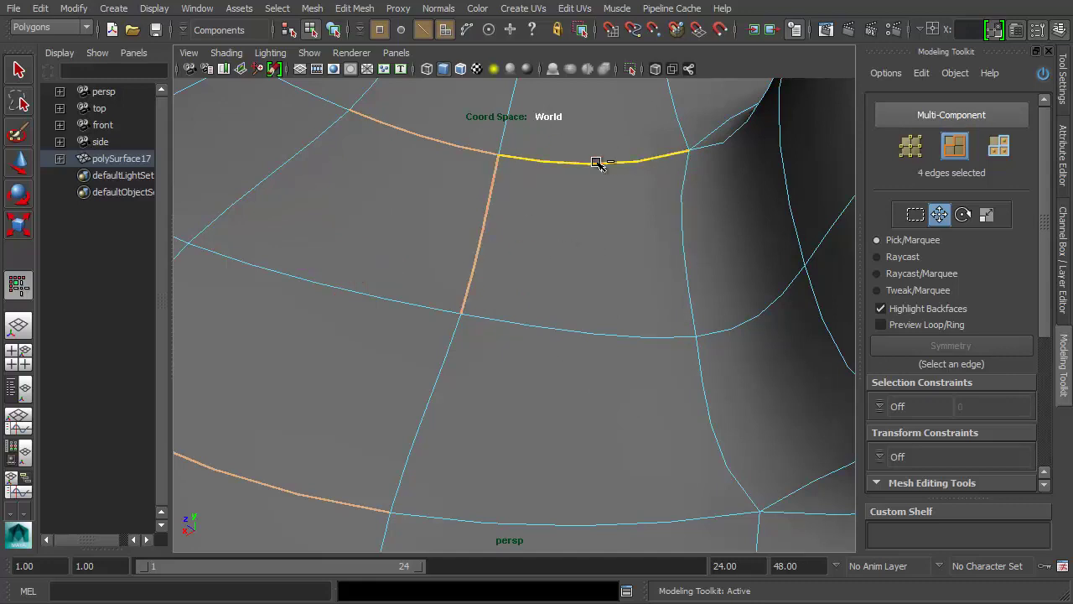
ctrl+click(596, 162)
ctrl+click(436, 140)
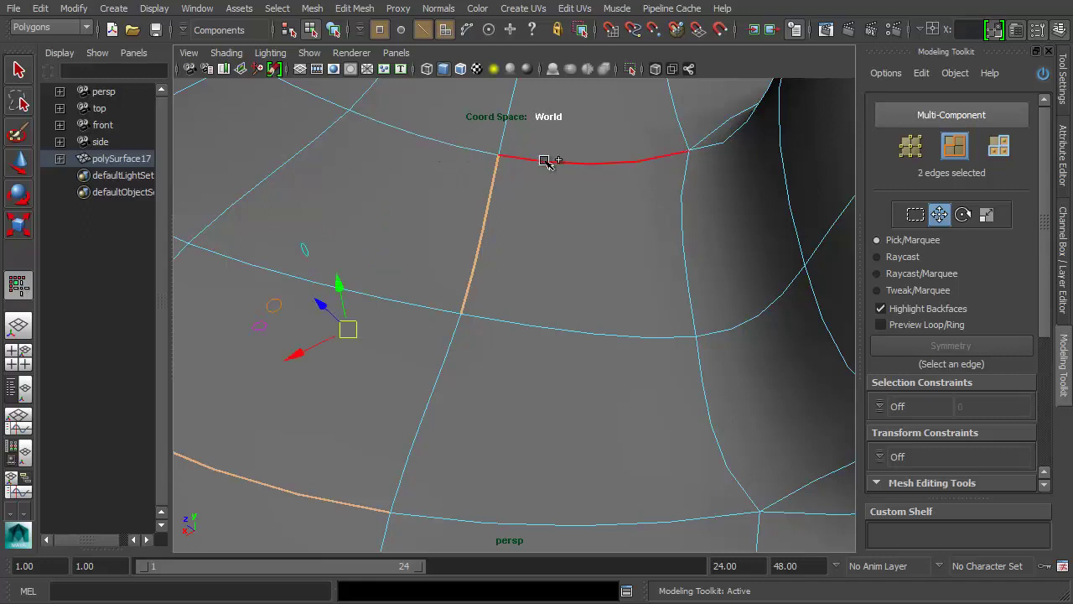
shift+click(545, 160)
shift+click(443, 141)
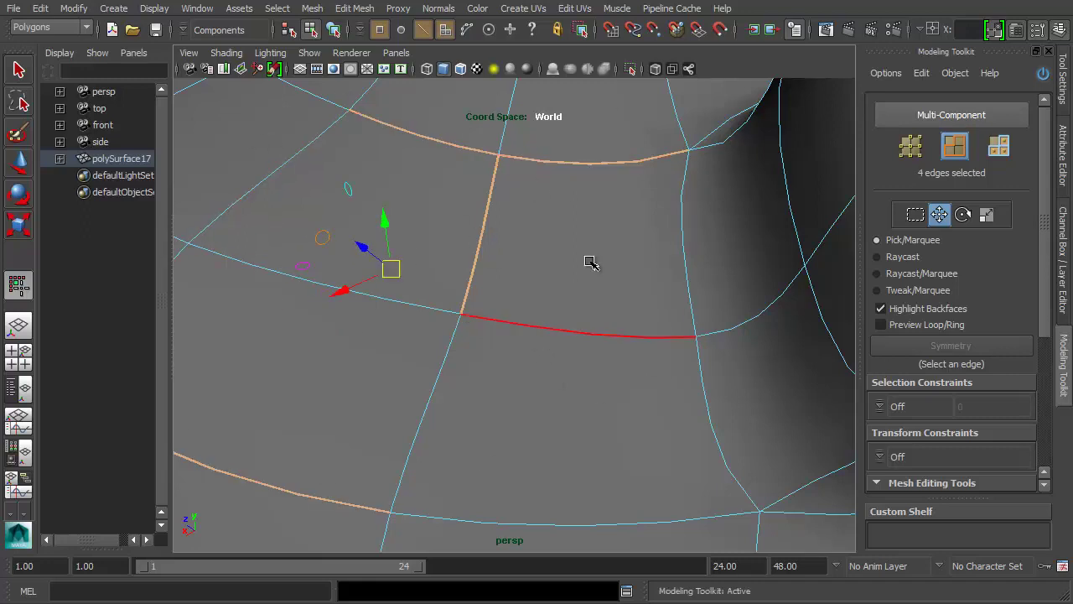
Clear the edge selection, return to object mode and deselect polySurface17
key(d)
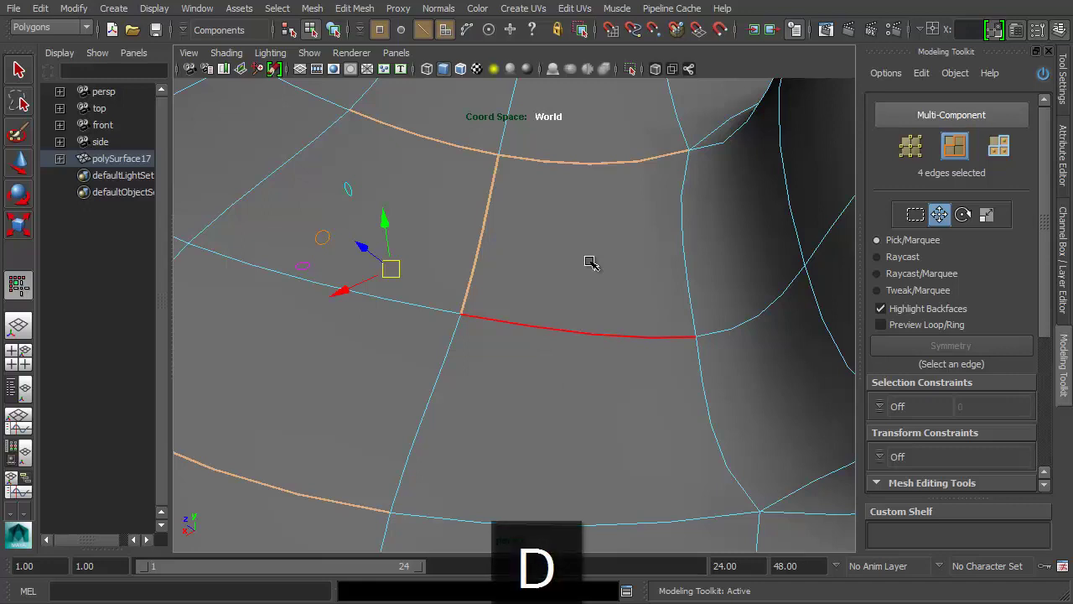
click(591, 263)
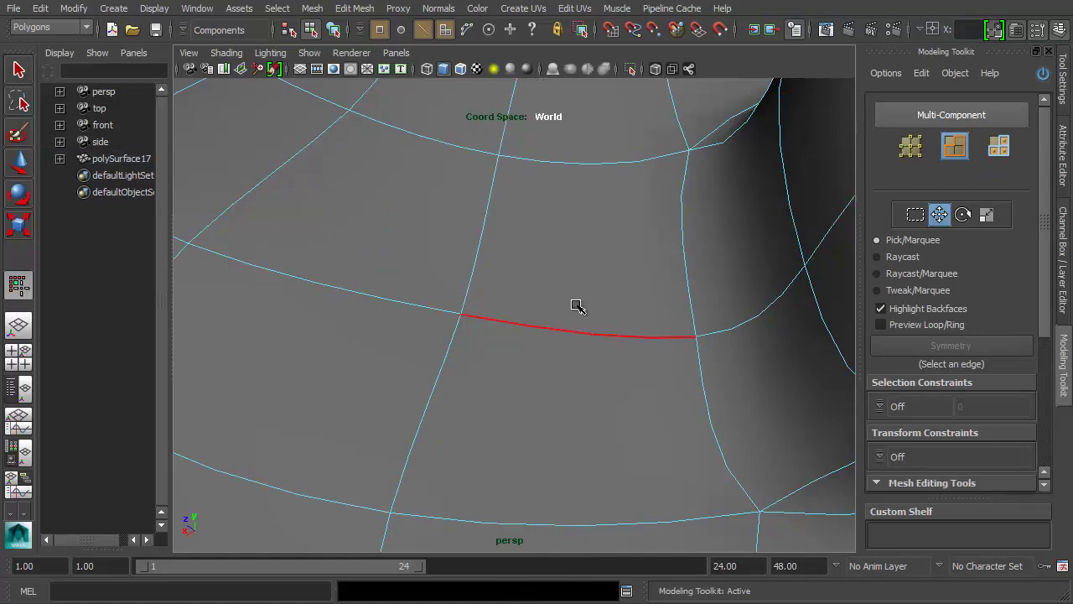
scroll(577, 305, down, 3)
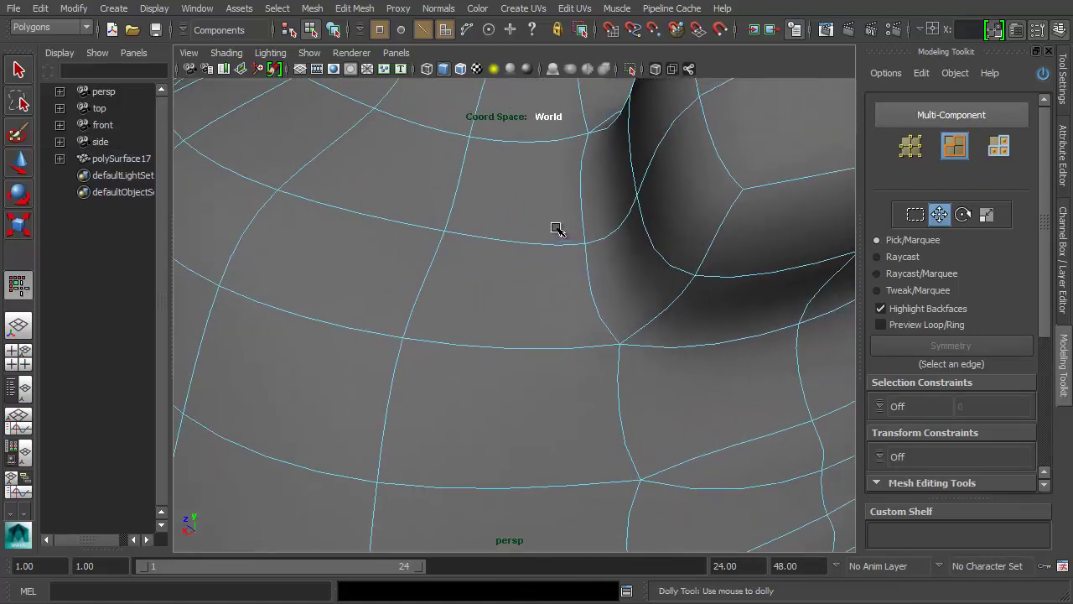
key(F8)
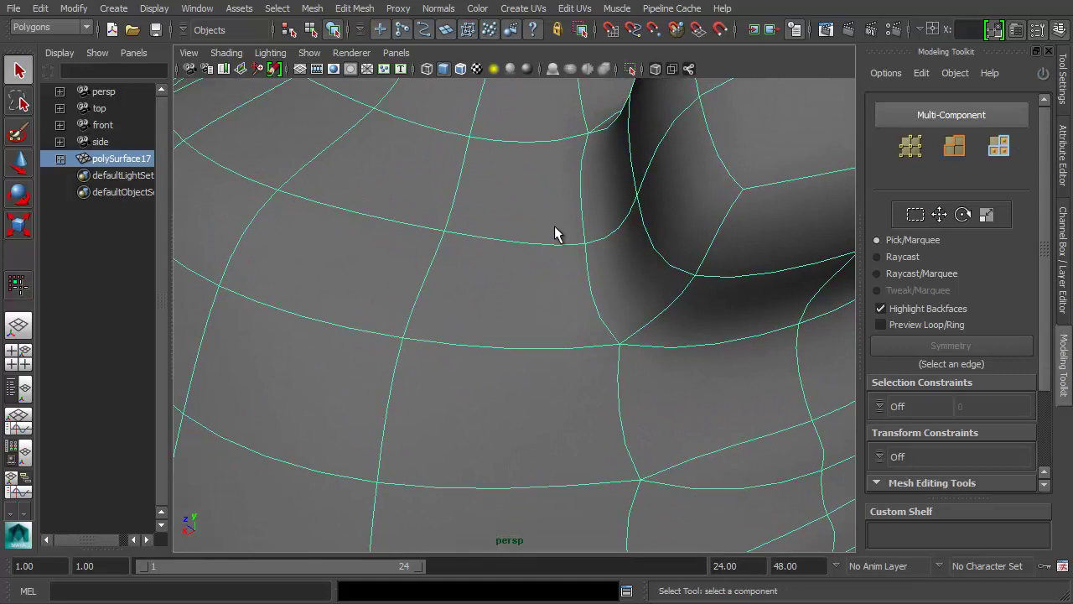
click(554, 234)
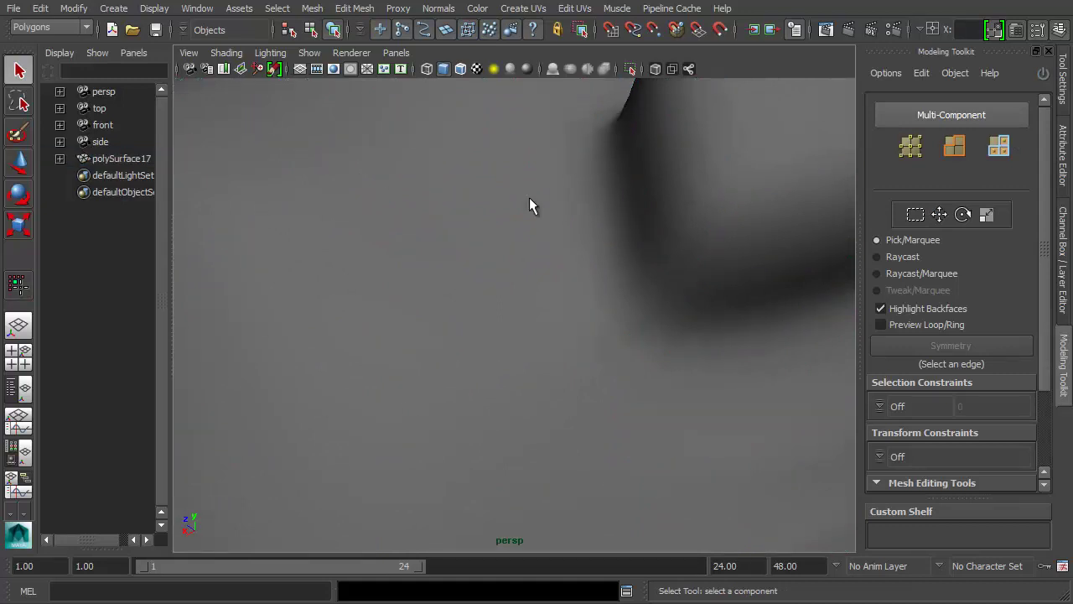
Select three vertices on the dome surface in vertex mode, and clear the vertex selection
click(488, 210)
key(F9)
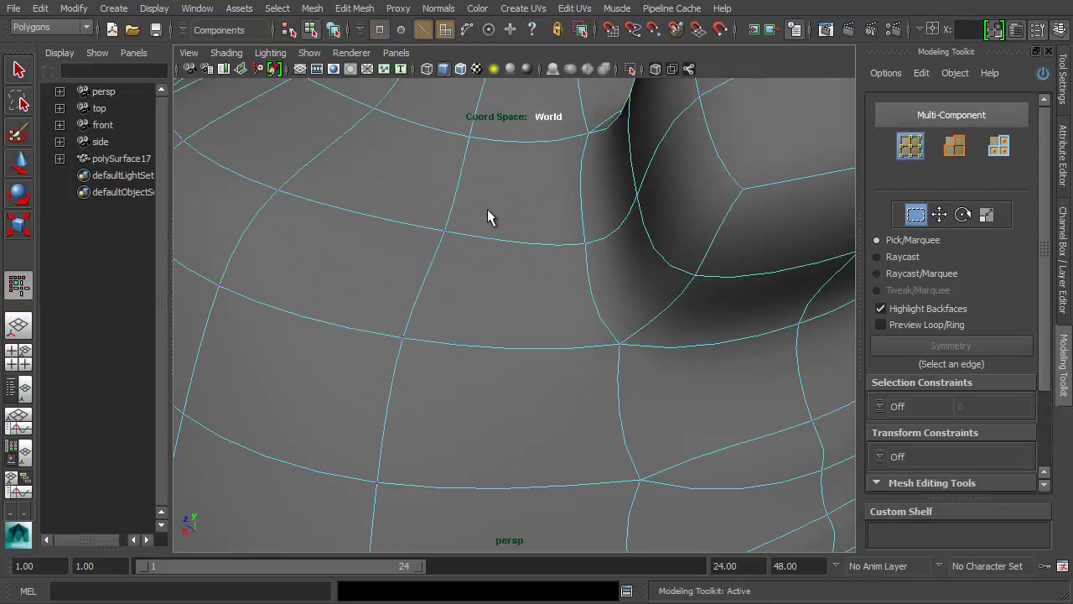
click(445, 238)
shift+click(281, 191)
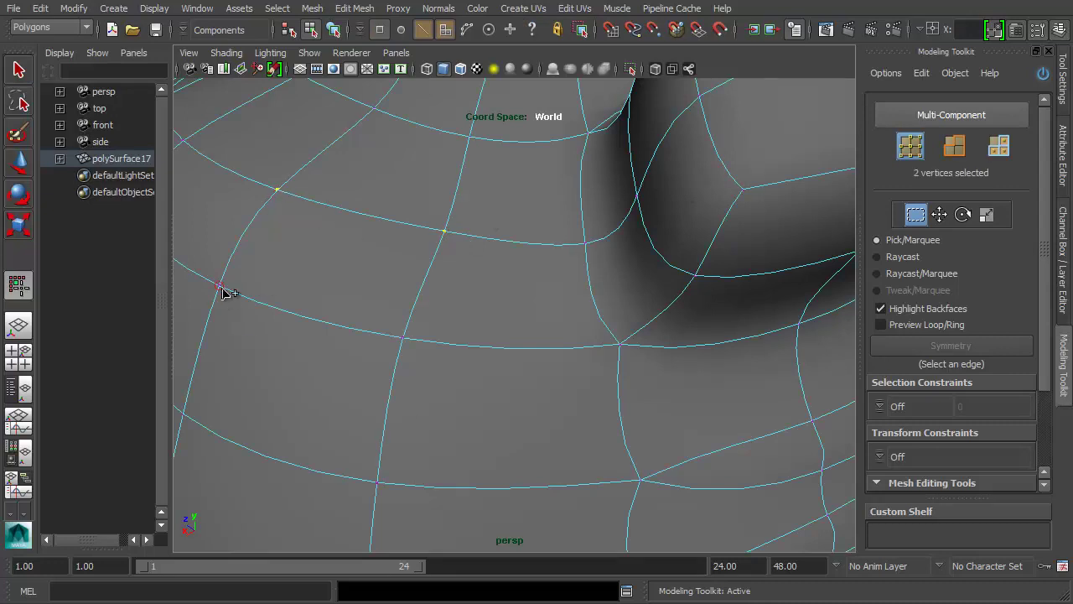
shift+click(222, 289)
click(376, 290)
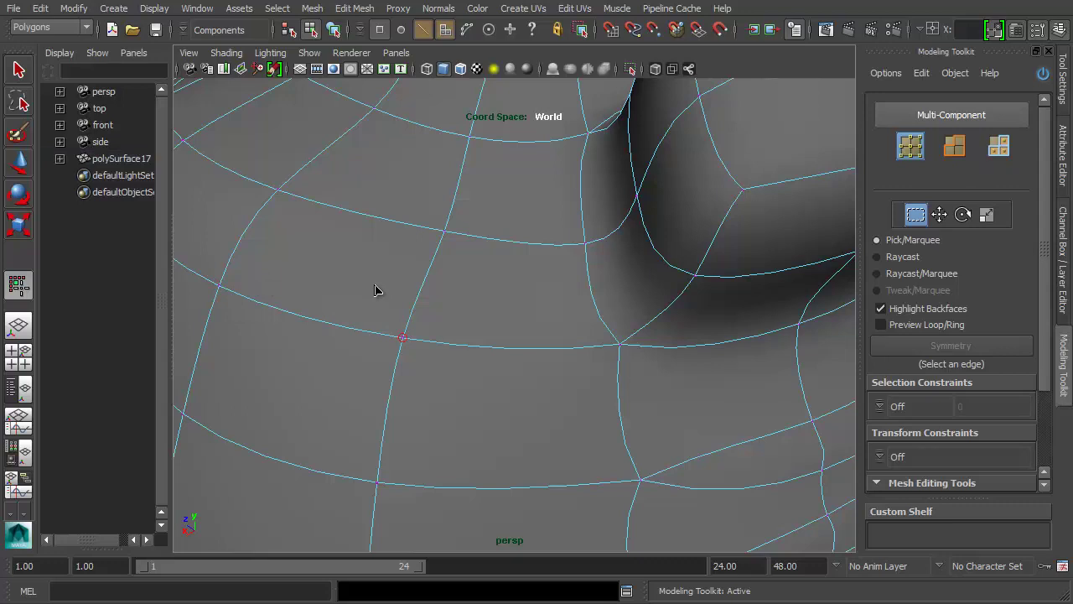
In face mode, select a two-by-two block of four adjacent faces on the dome beside the raised block
key(F11)
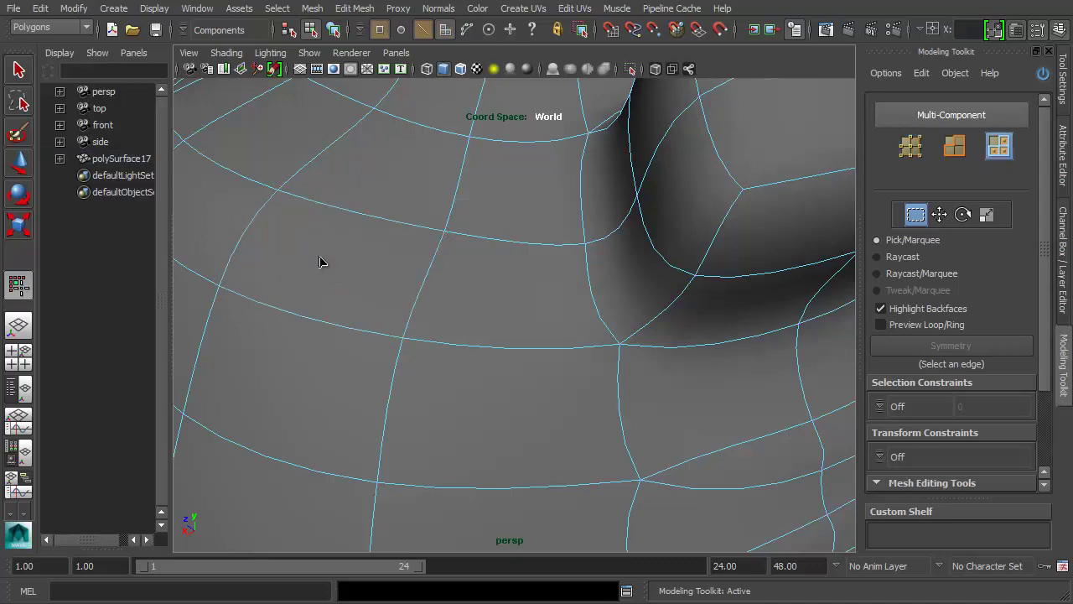
click(329, 264)
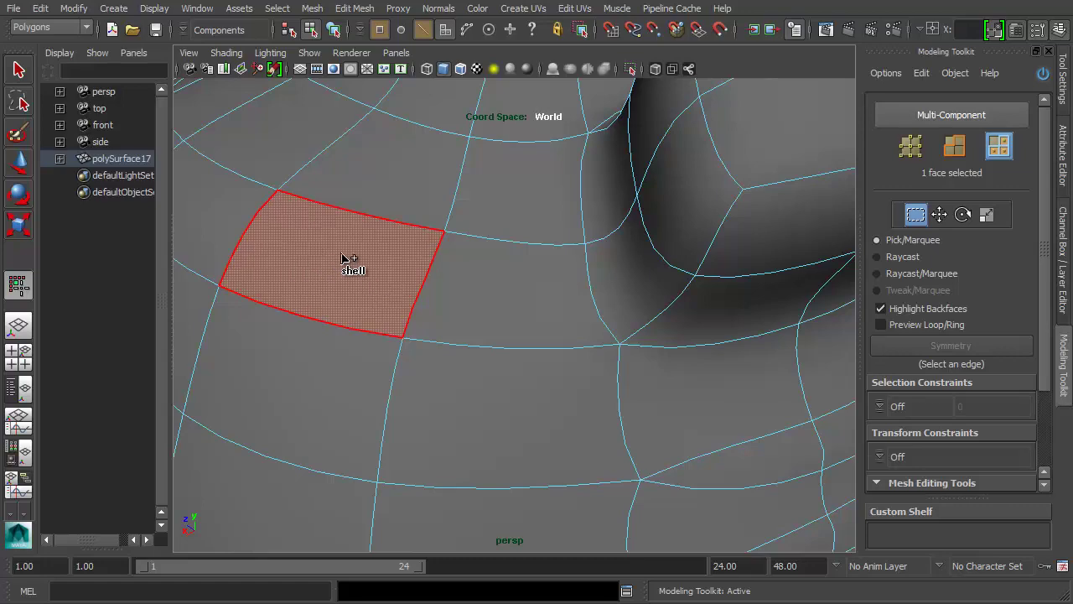
shift+click(483, 320)
shift+click(467, 419)
shift+click(301, 415)
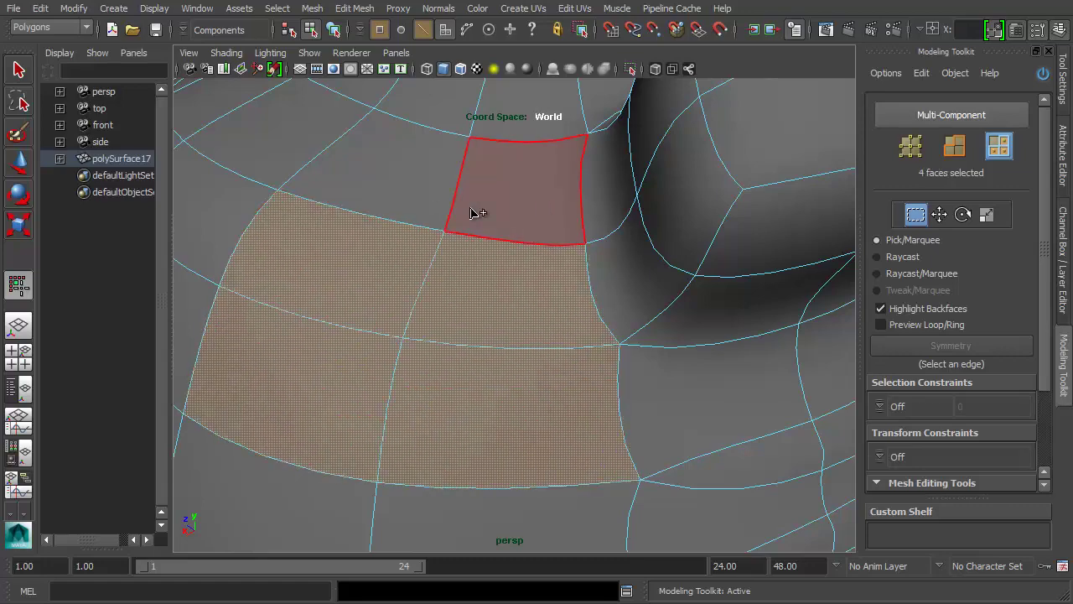
Invert the face selection so every face of polySurface17 except the four-face block is selected
key(ctrl+shift+i)
alt+middle_drag(467, 211, 583, 244)
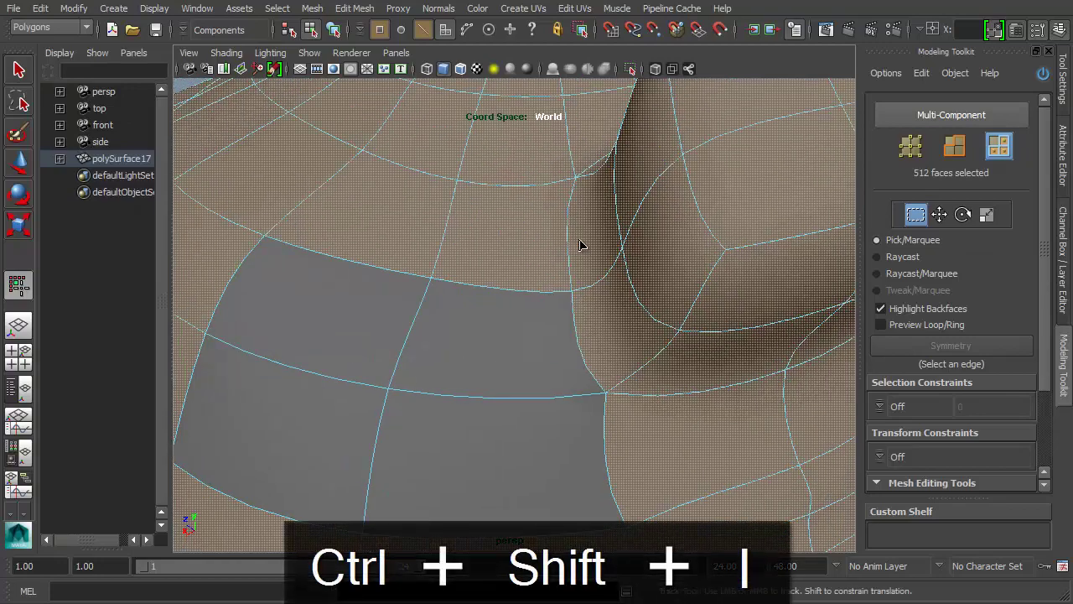
alt+right_drag(579, 244, 357, 233)
alt+drag(427, 320, 433, 280)
alt+right_drag(433, 280, 508, 352)
alt+drag(447, 328, 477, 364)
alt+middle_drag(477, 364, 445, 303)
alt+right_drag(445, 303, 460, 302)
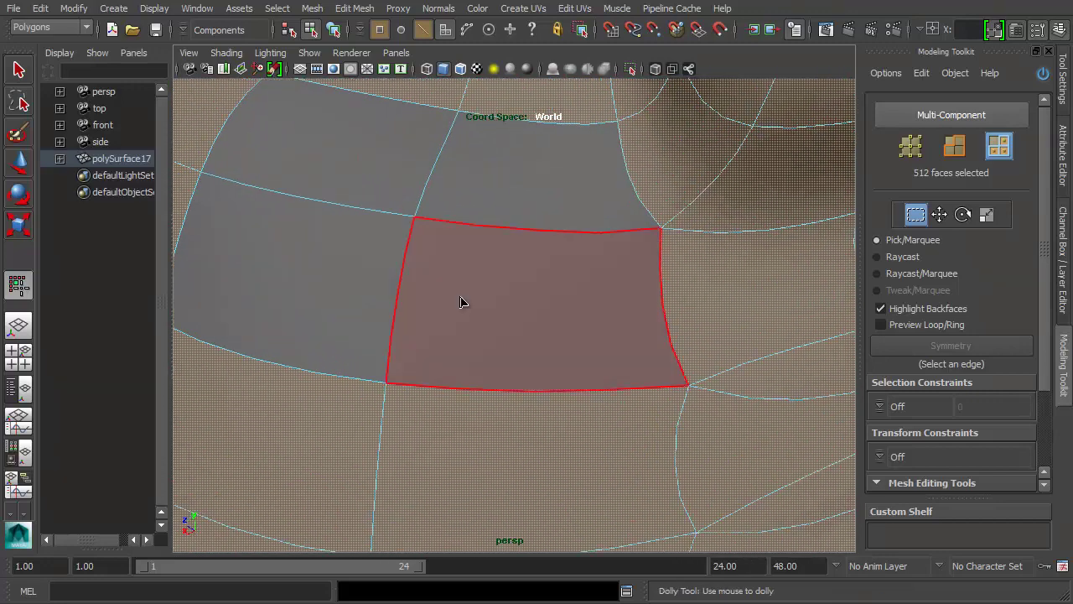
alt+drag(460, 302, 470, 307)
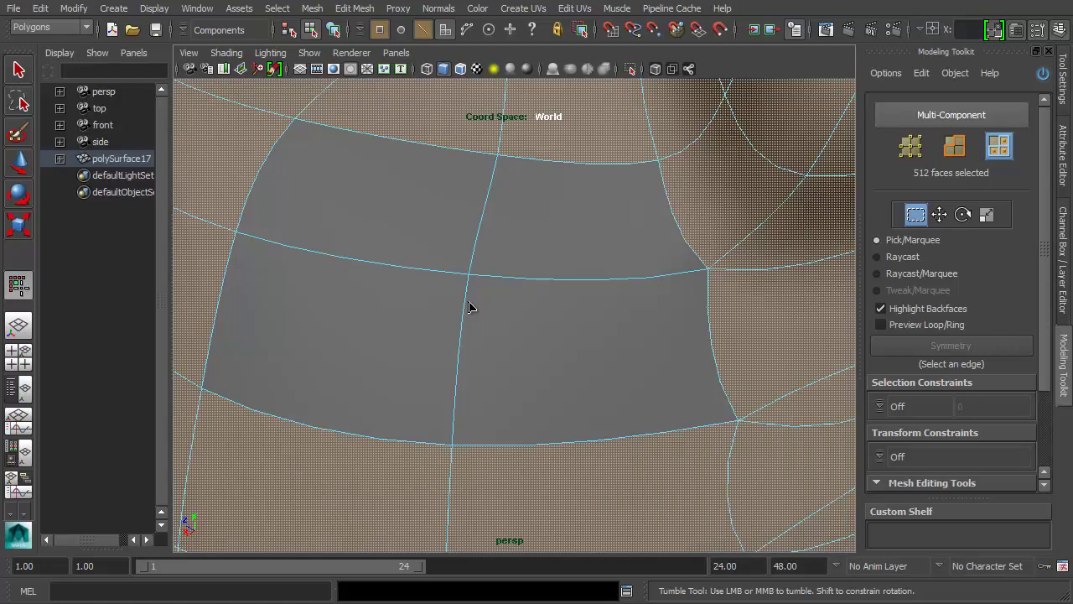
alt+right_drag(599, 332, 543, 243)
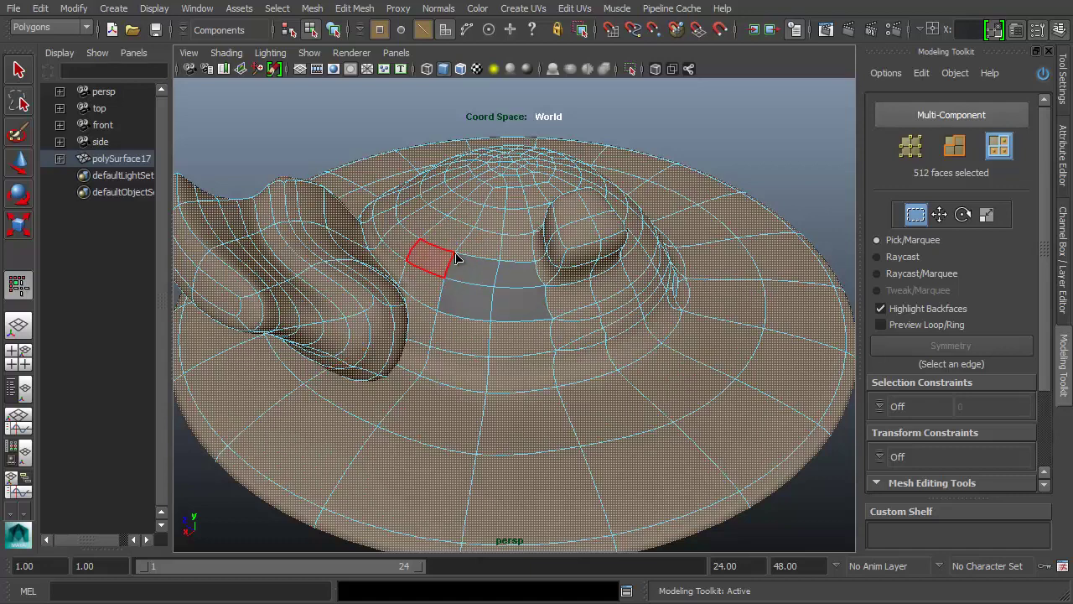
Convert the face selection to vertices, convert that to edges, and return it to faces
key(ctrl)
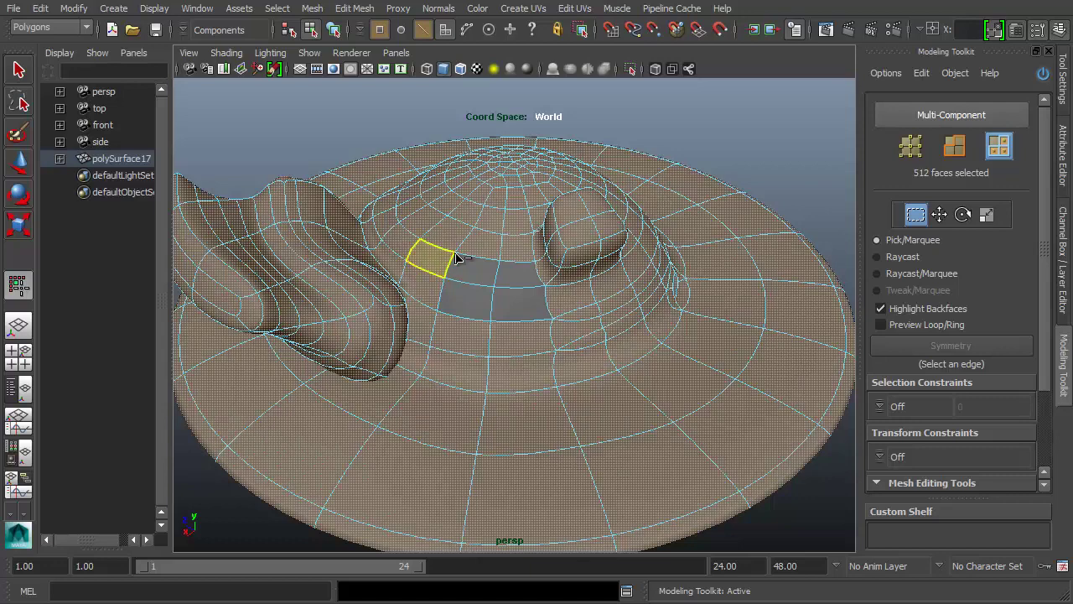
key(ctrl+alt+a)
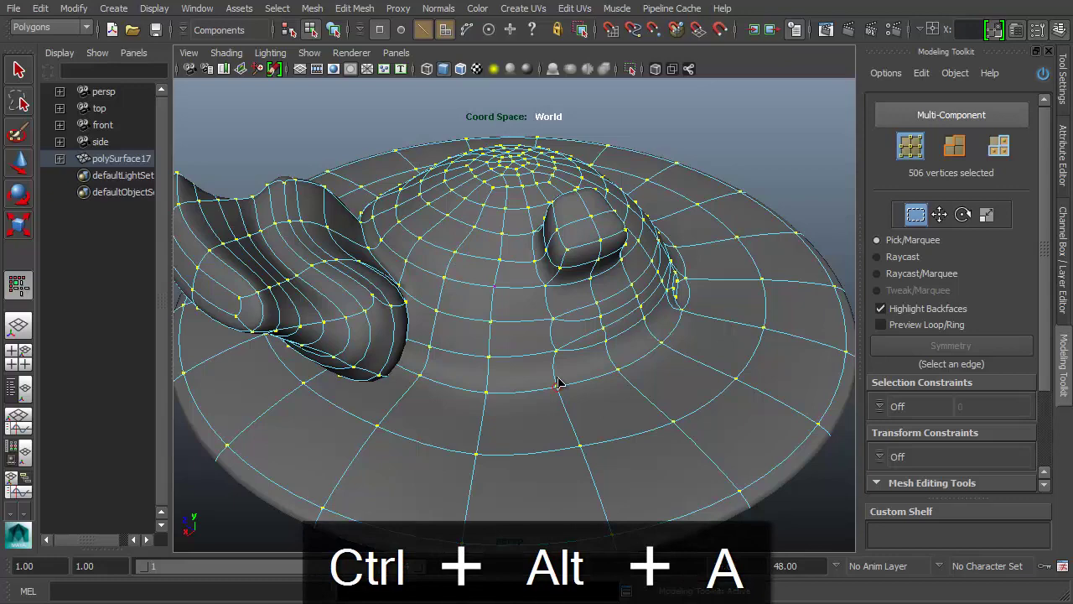
key(ctrl)
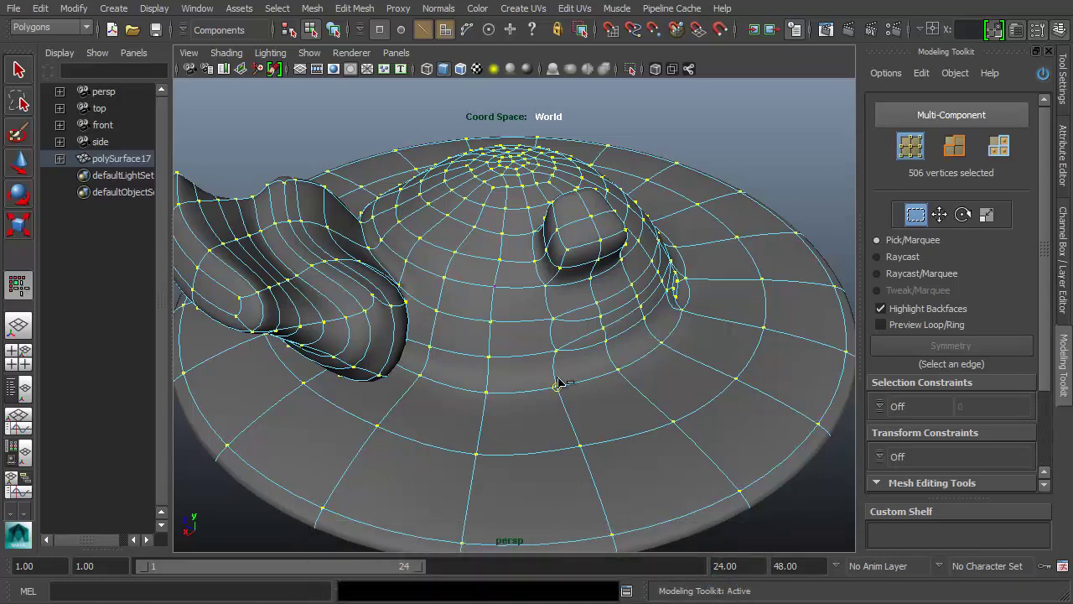
key(ctrl+alt+s)
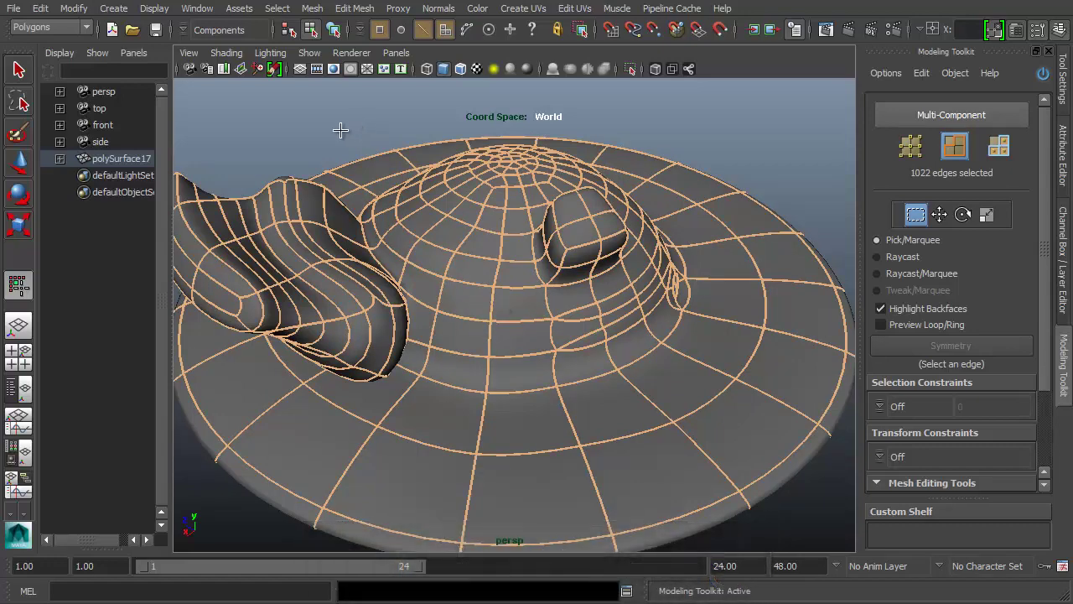
key(ctrl+F11)
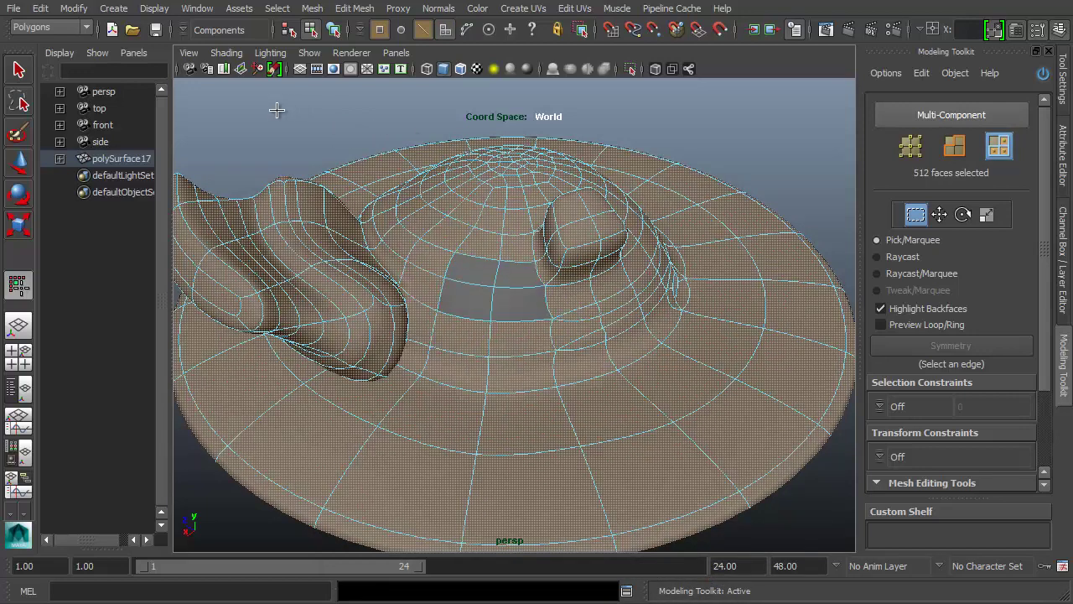
Marquee-select the faces of the upper dome and rear brim, and convert the selection to edges, vertices and back to faces
drag(285, 119, 731, 222)
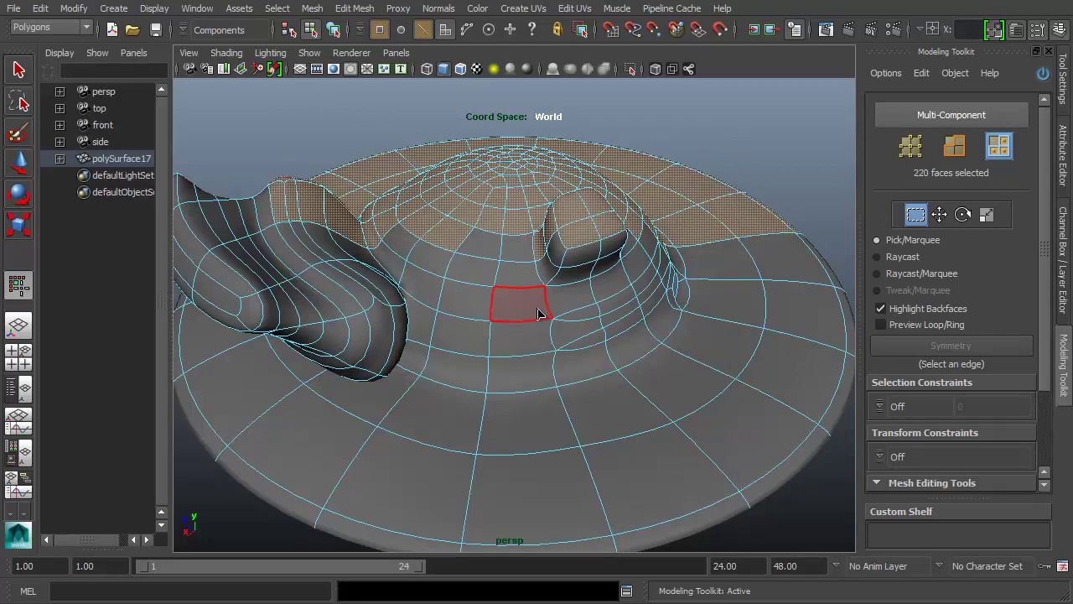
key(ctrl+alt+s)
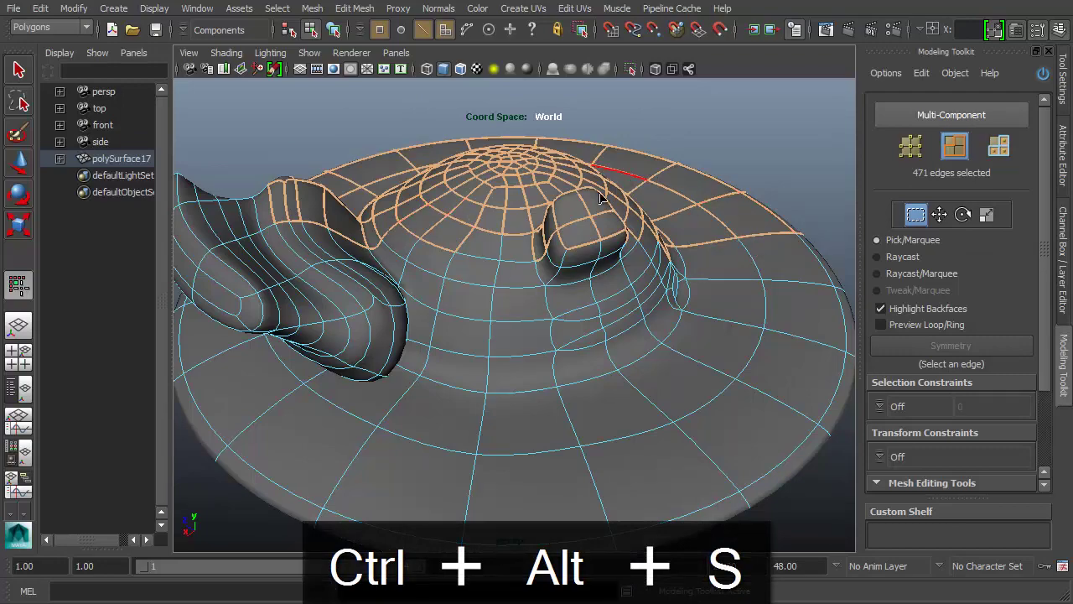
alt+drag(568, 221, 553, 204)
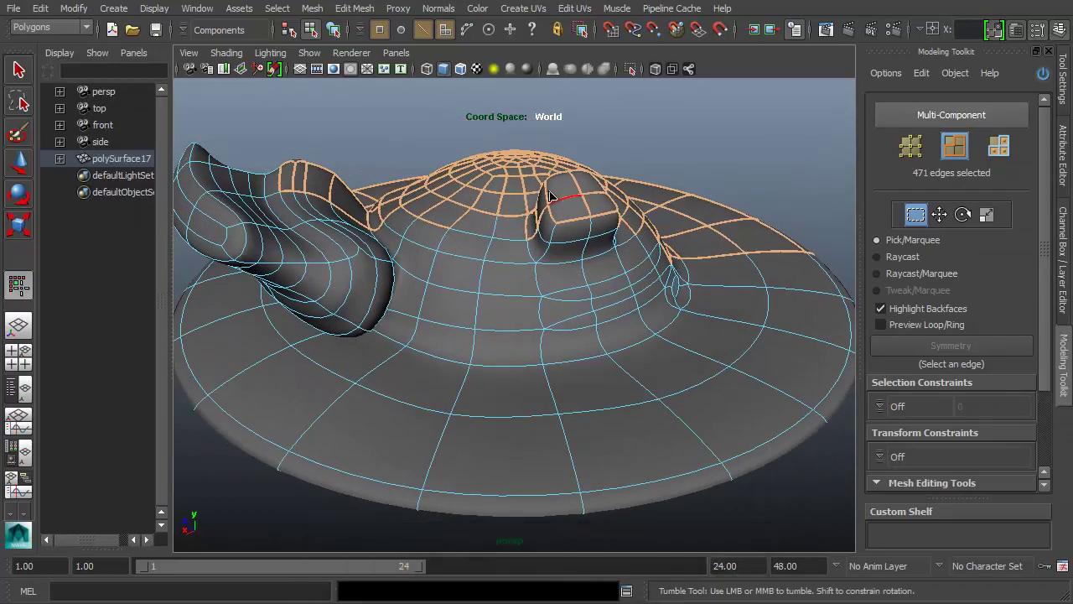
key(ctrl+alt+a)
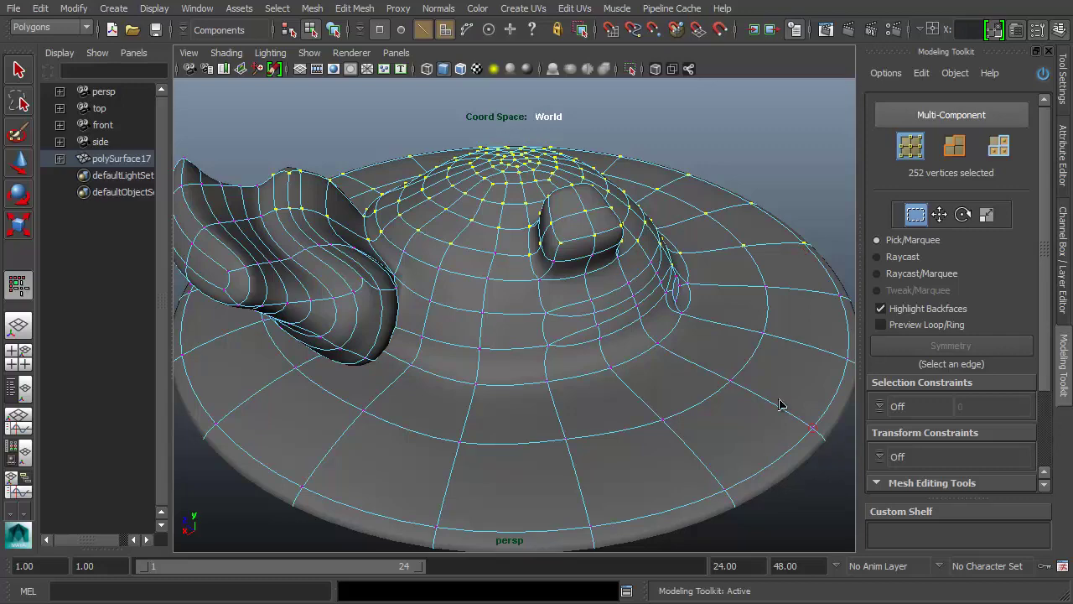
alt+drag(688, 360, 363, 210)
key(ctrl+F11)
Select the loop of faces around the base of the raised block on the dome
click(483, 253)
click(610, 255)
shift+click(618, 249)
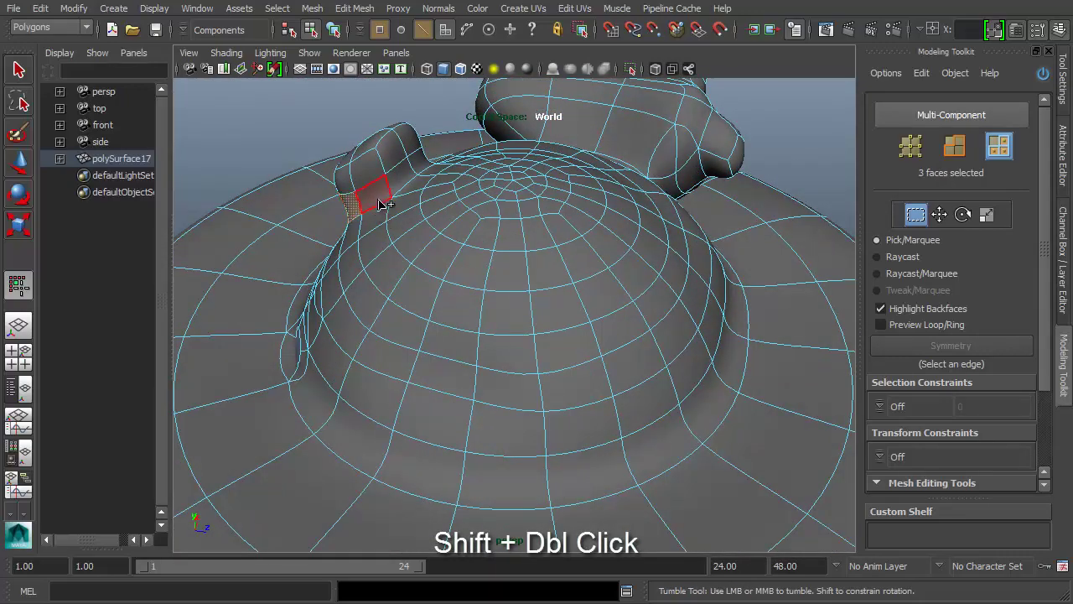
shift+double_click(356, 203)
click(356, 206)
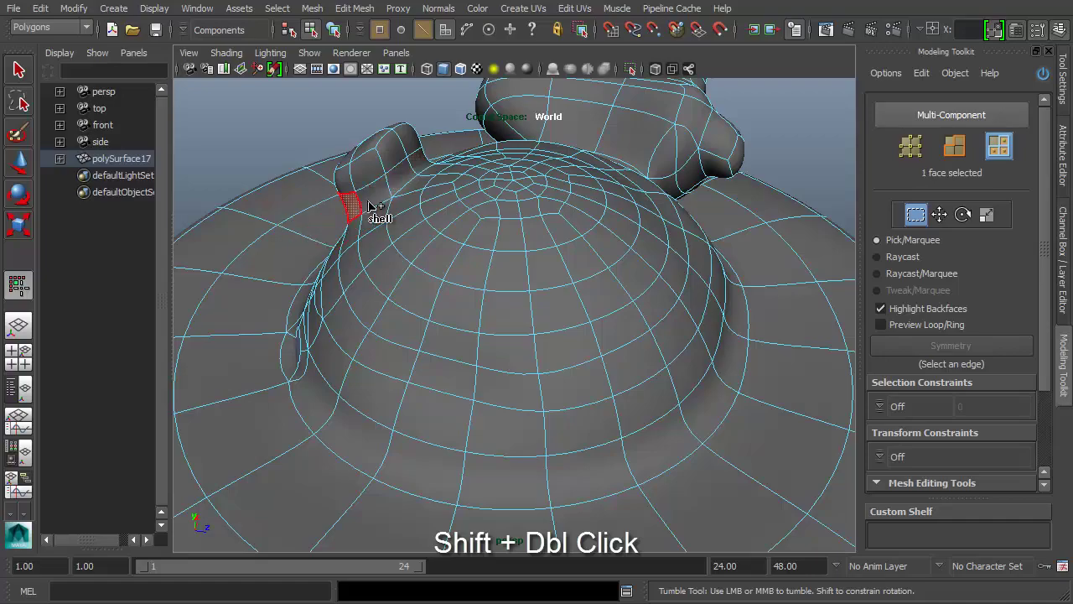
shift+double_click(375, 203)
alt+drag(375, 202, 651, 254)
alt+middle_drag(651, 254, 593, 308)
mouse_move(591, 296)
alt+mouse_down()
mouse_move(582, 292)
mouse_move(606, 304)
alt+mouse_up()
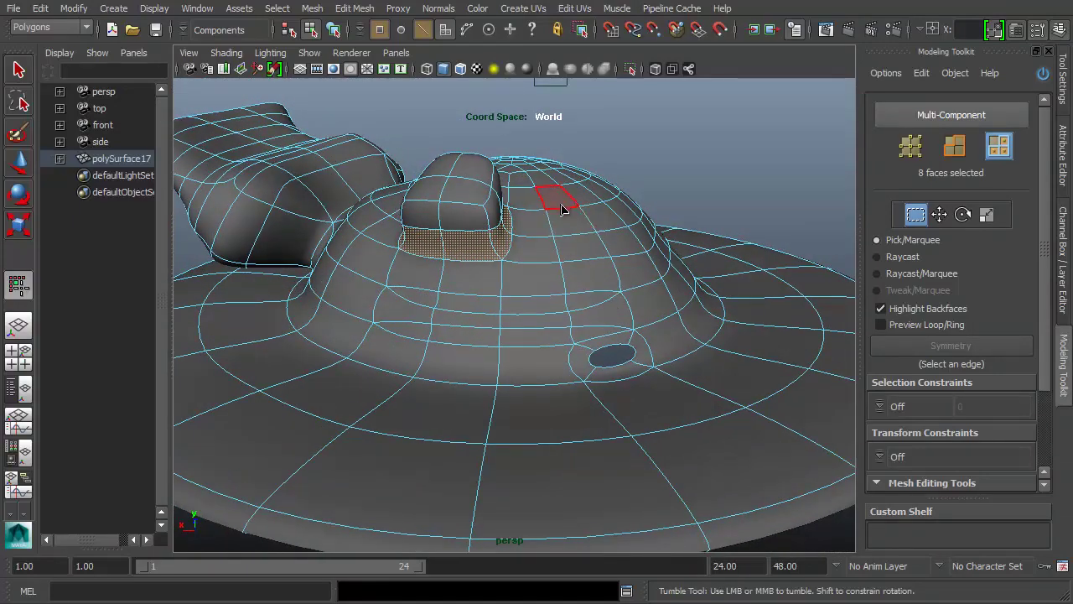
Grow the face selection around the raised block twice, and remove two faces from its lower border
alt+drag(562, 198, 542, 223)
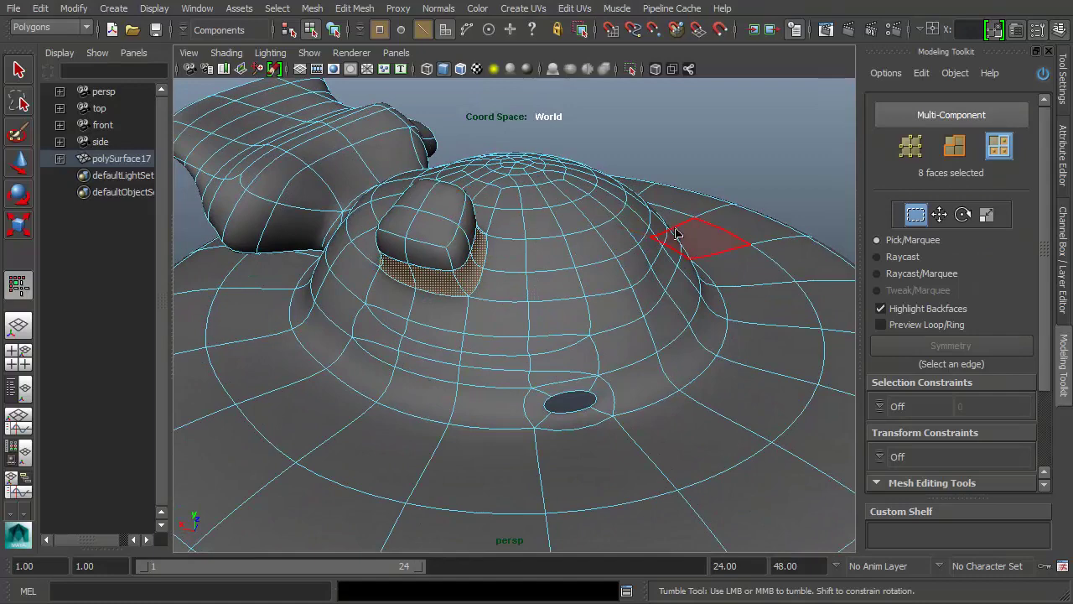
key(ctrl+shift+period)
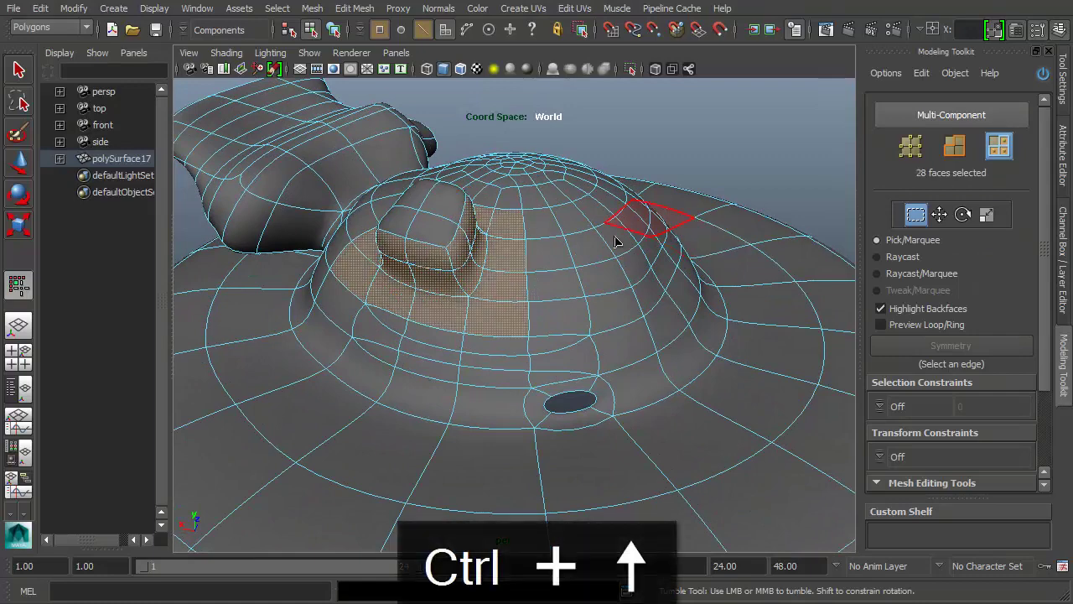
alt+drag(677, 233, 491, 328)
key(ctrl+Up)
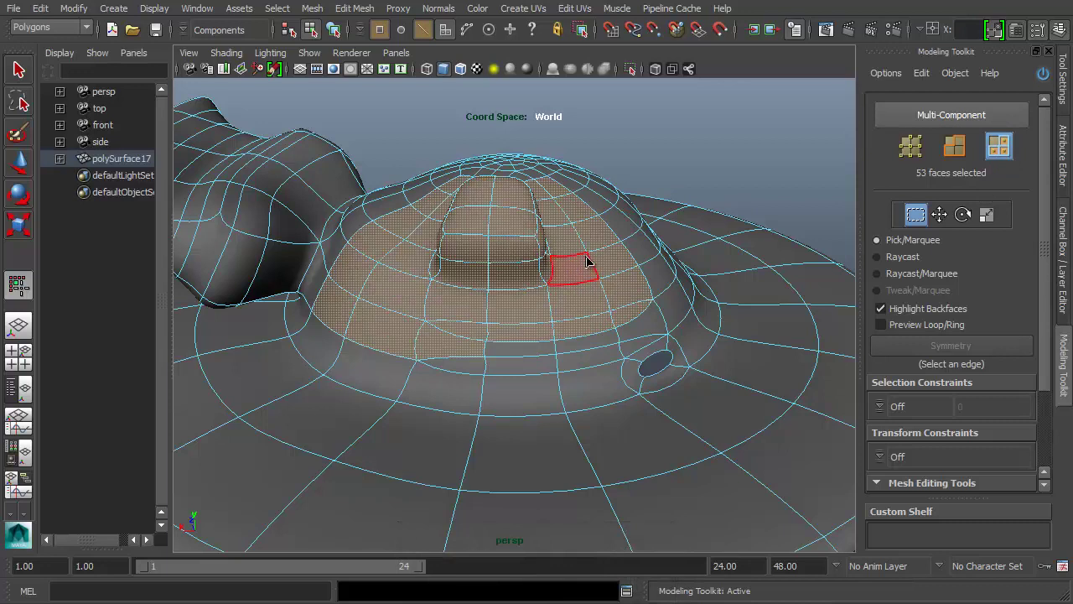
ctrl+click(449, 344)
ctrl+click(368, 332)
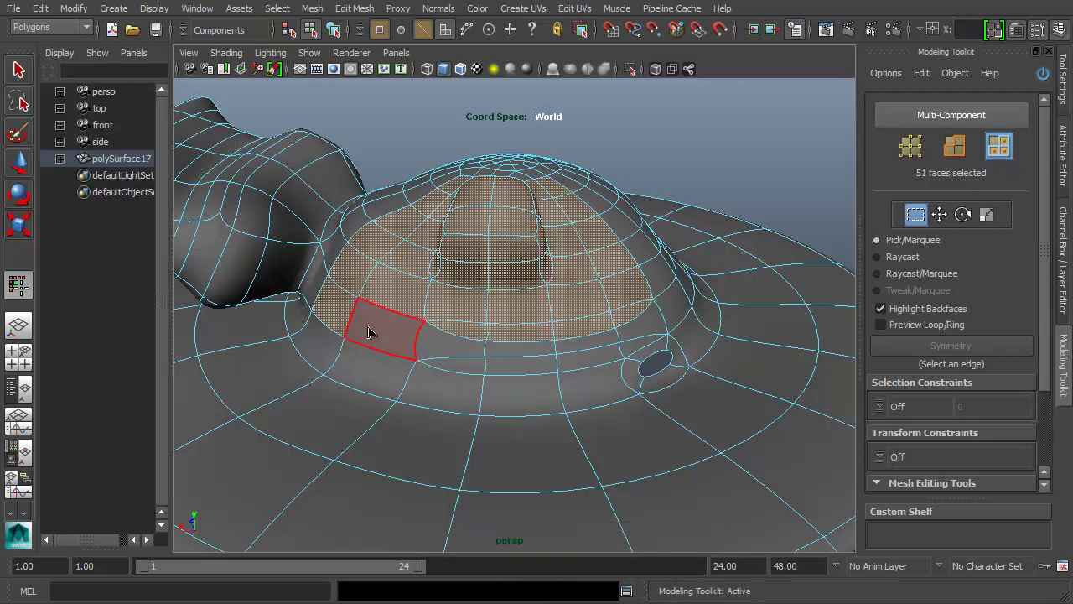
Enable Multi-Component mode, deselect the outer faces below and beside the raised block with Raycast selection, and return to Pick/Marquee
key(ctrl+Tab)
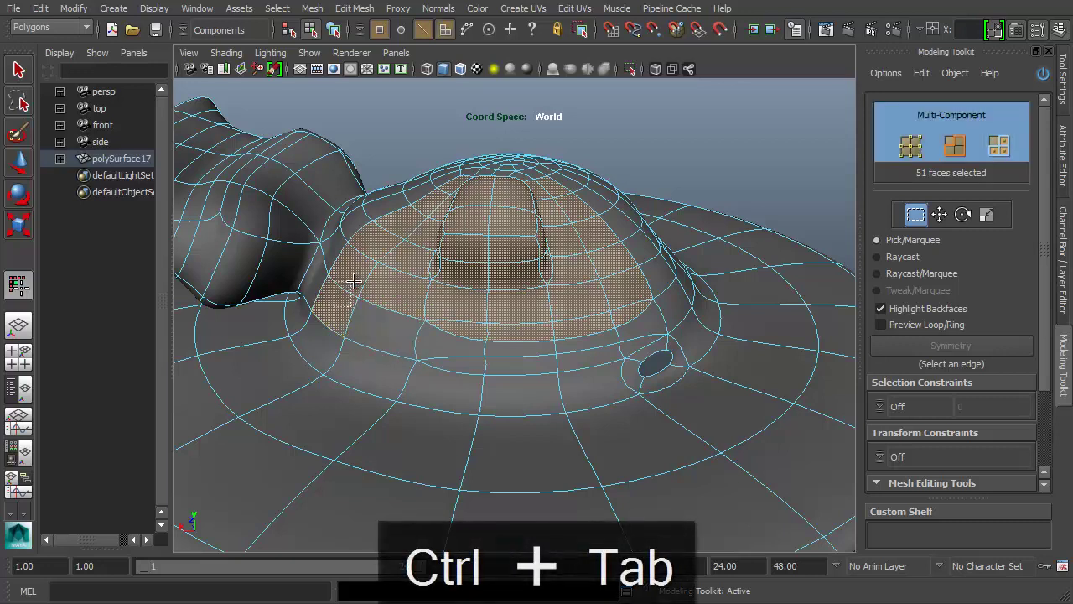
ctrl+drag(351, 288, 350, 317)
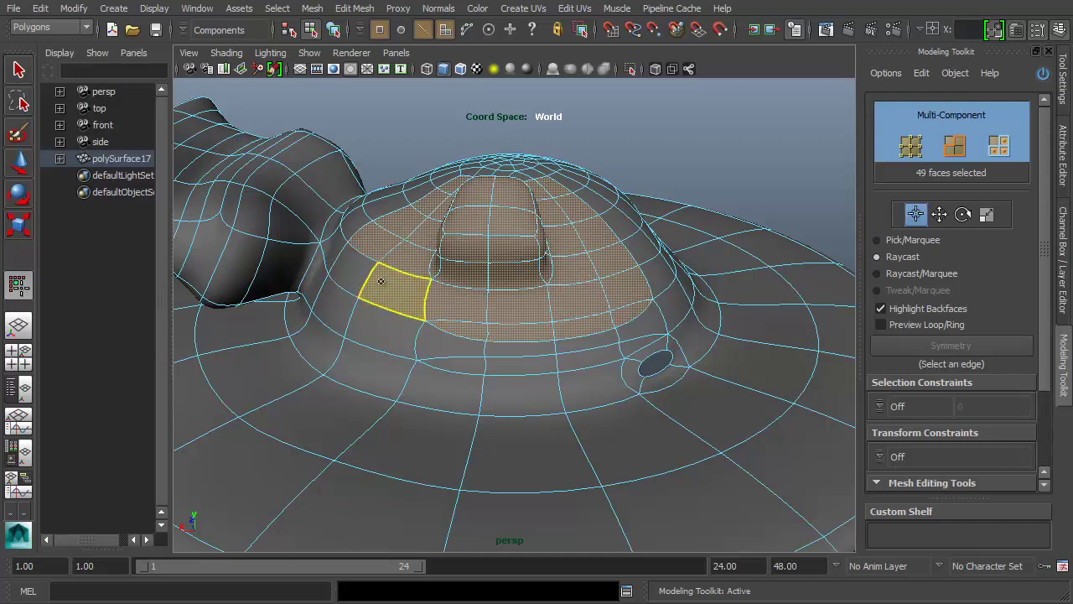
mouse_move(441, 304)
ctrl+mouse_down()
mouse_move(607, 298)
mouse_move(536, 332)
mouse_move(440, 331)
ctrl+mouse_up()
alt+drag(666, 293, 668, 325)
key(Tab)
key(q)
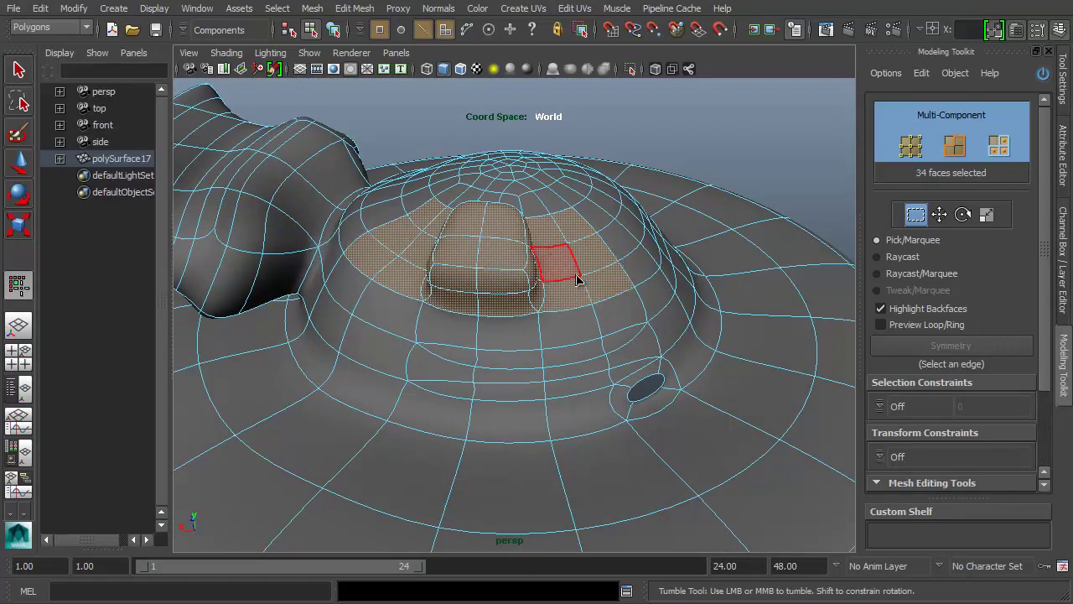
Isolate the selected faces around the raised block in the viewport, and clear the face selection
alt+drag(623, 304, 679, 295)
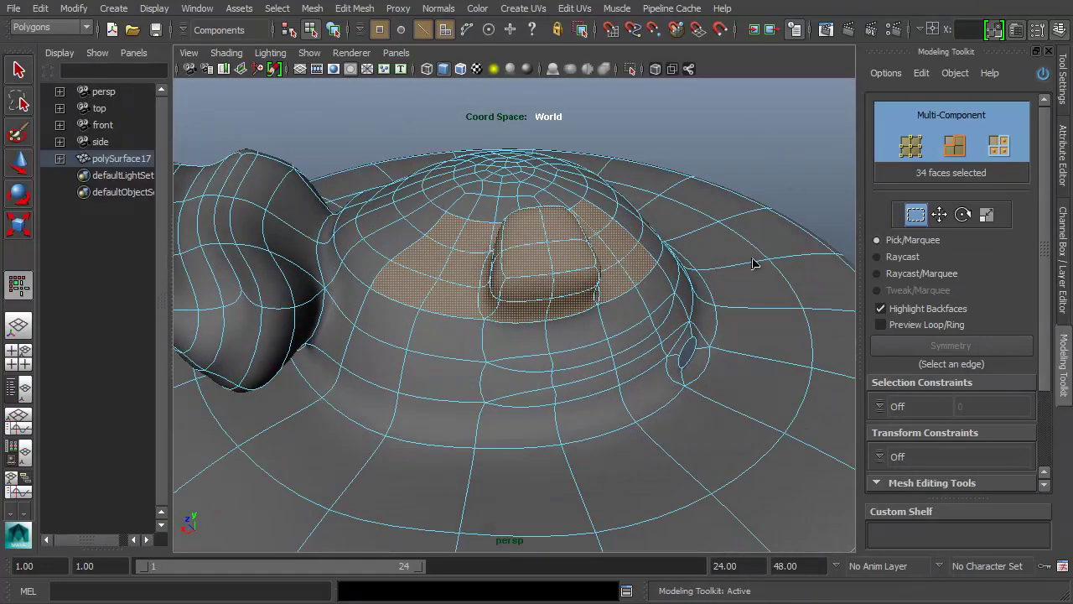
alt+drag(752, 258, 597, 227)
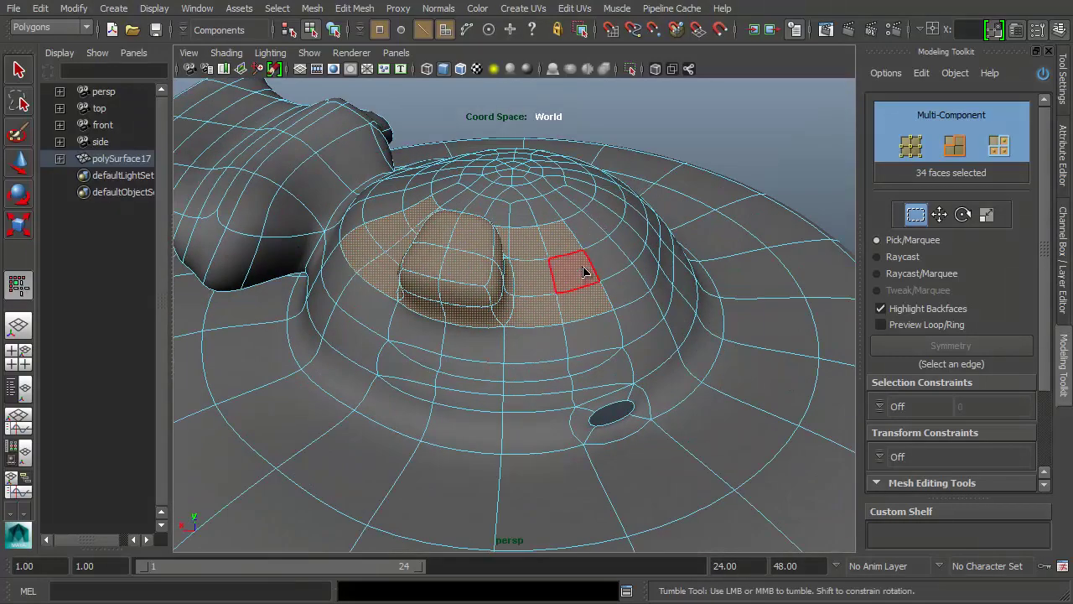
alt+drag(568, 270, 609, 261)
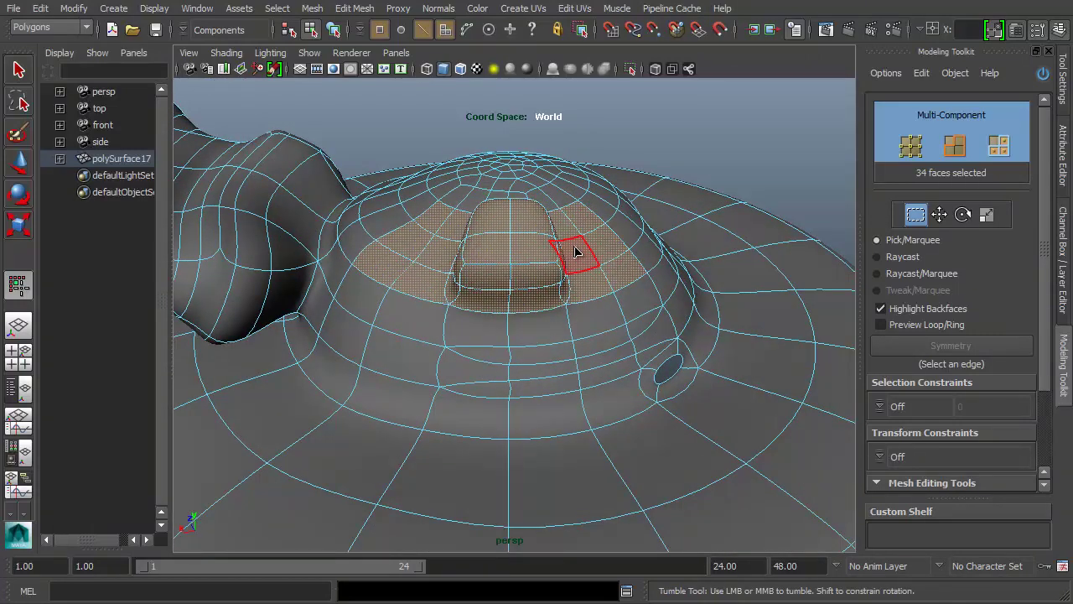
key(ctrl+1)
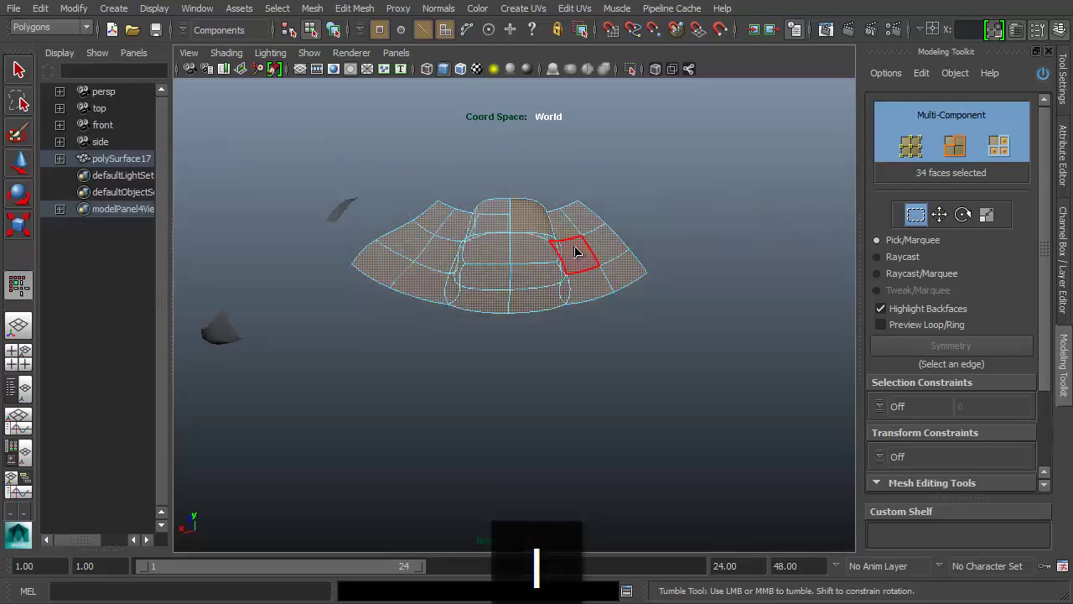
mouse_move(462, 321)
alt+mouse_down()
mouse_move(640, 271)
mouse_move(473, 324)
alt+mouse_up()
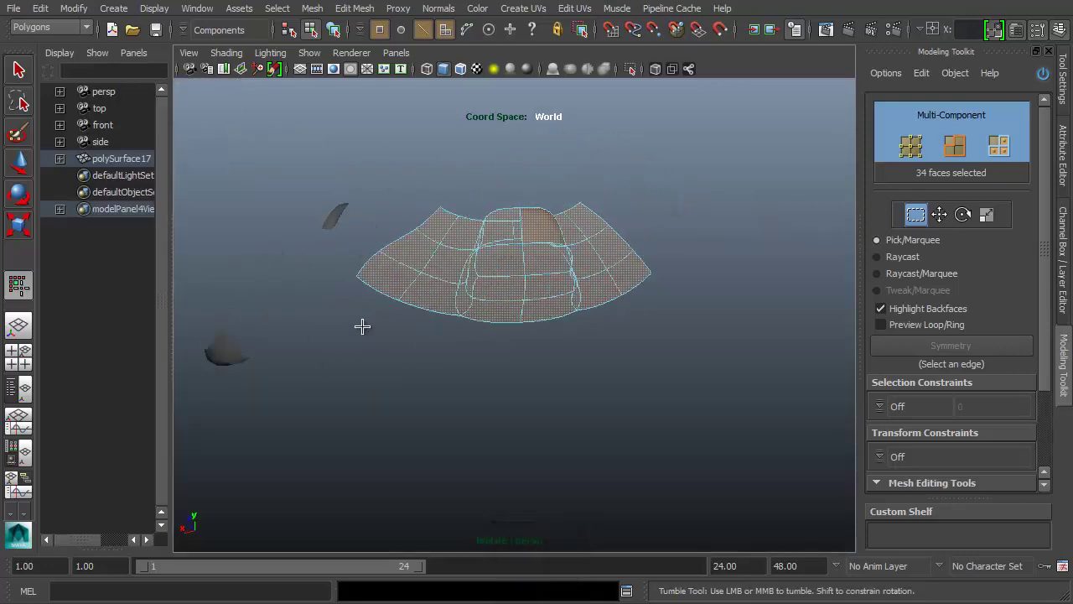
alt+drag(362, 326, 553, 333)
click(433, 234)
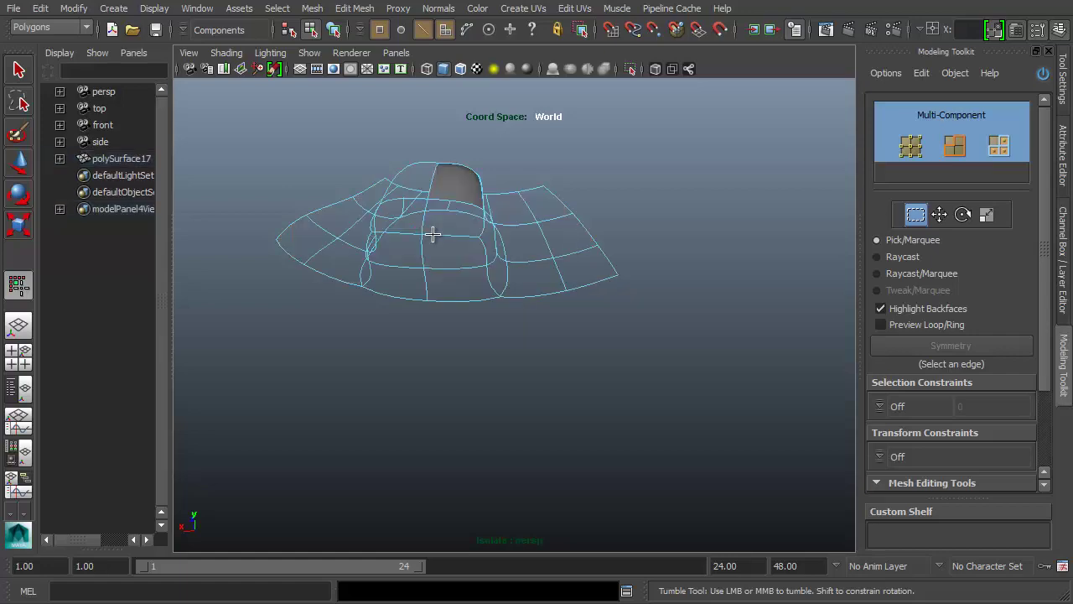
Look over the isolated faces around the raised block, and turn off isolation to show the whole model again
alt+drag(486, 194, 326, 277)
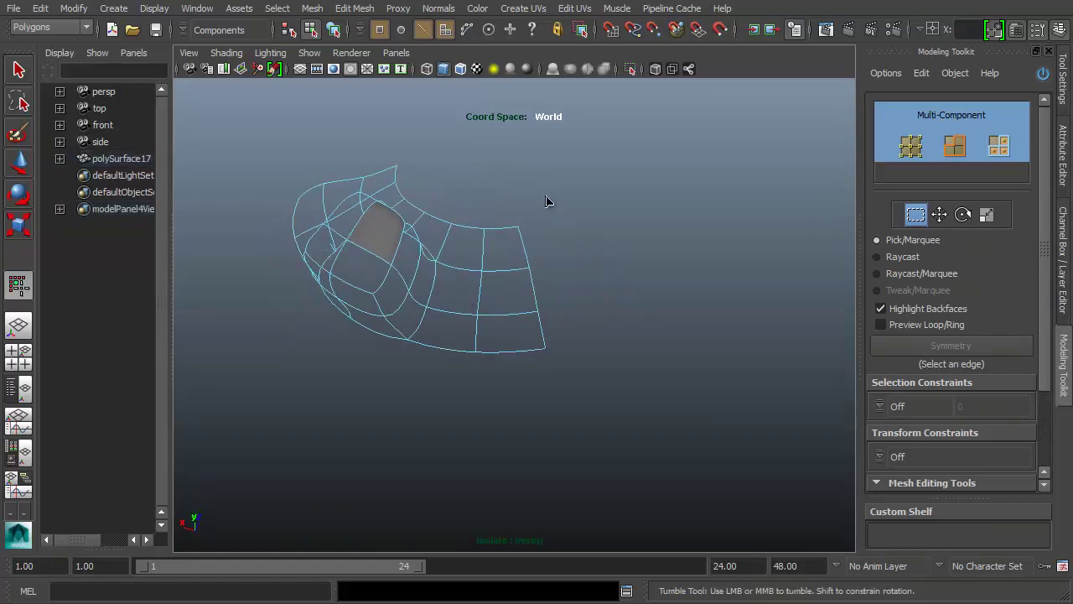
alt+drag(546, 201, 572, 266)
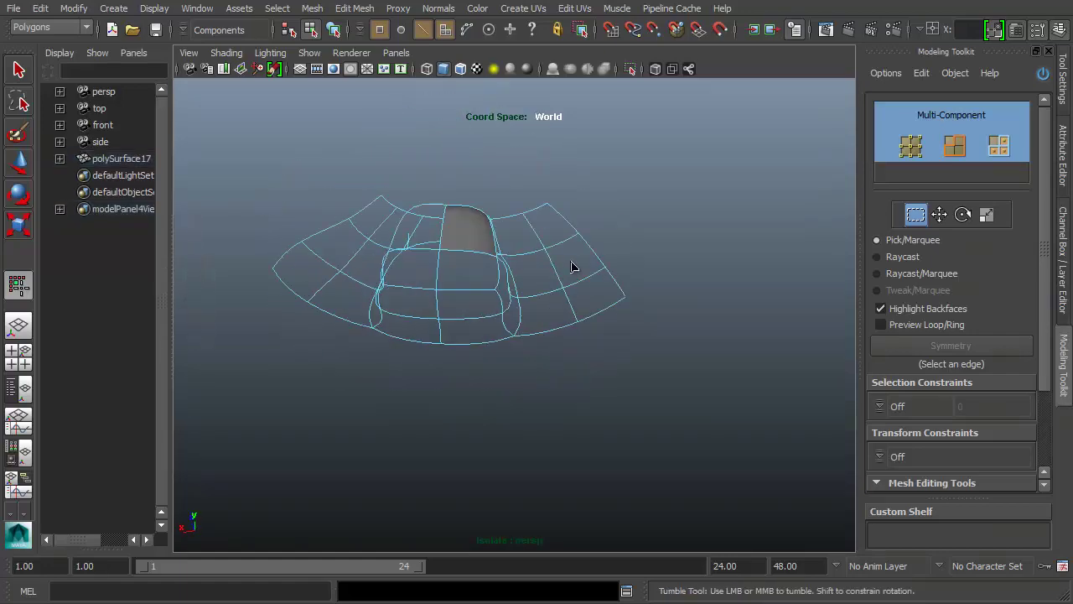
key(ctrl+1)
alt+middle_drag(575, 264, 589, 151)
alt+right_drag(589, 159, 541, 247)
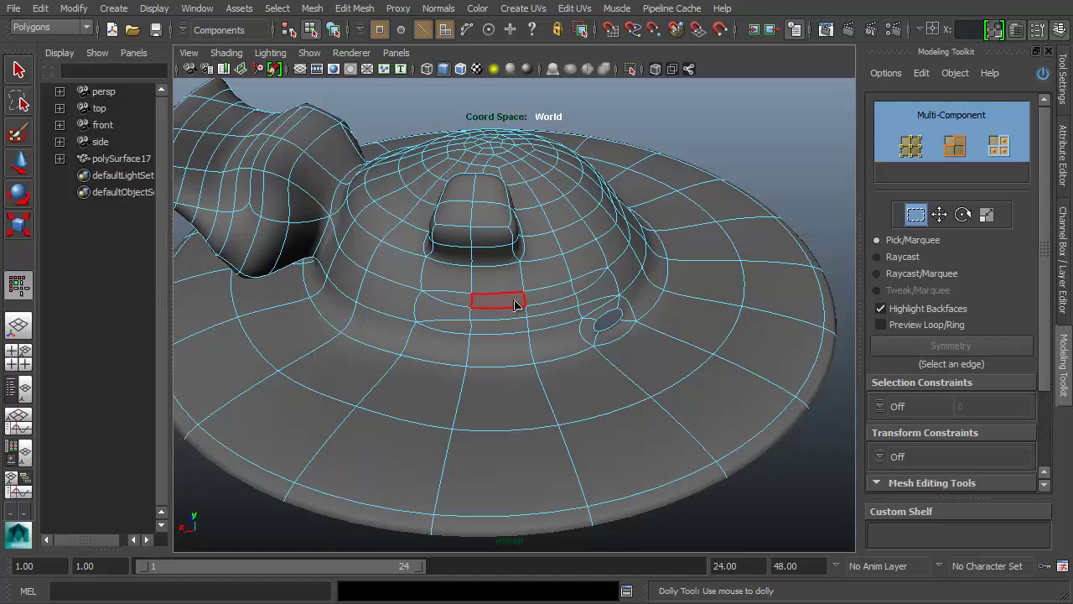
Select the four faces on top of the raised block on the dome, and grow the face selection twice
click(450, 222)
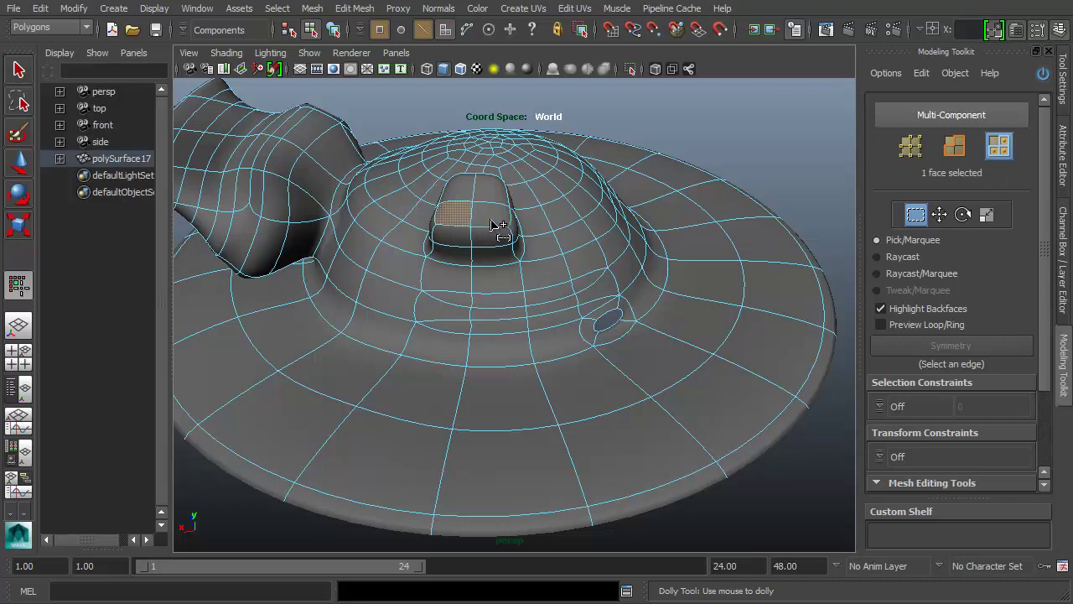
shift+click(491, 220)
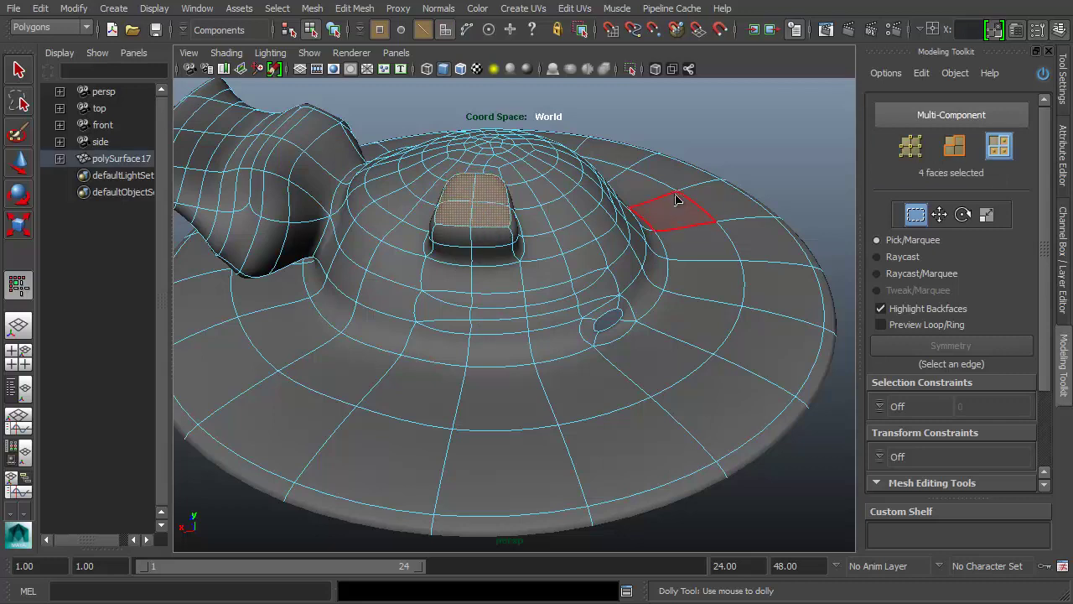
key(ctrl+Up)
key(ctrl+Up)
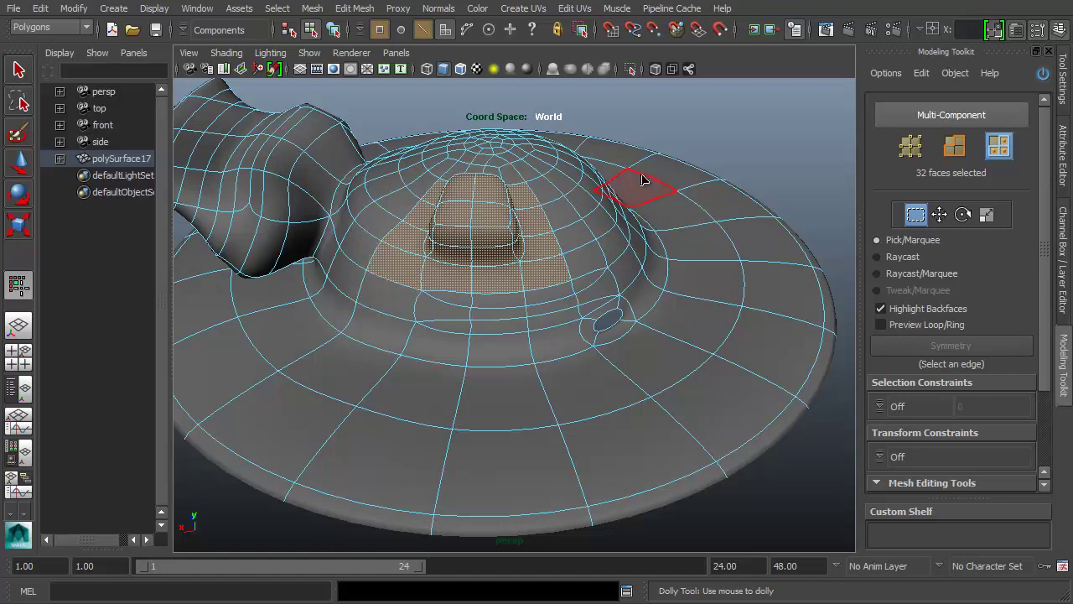
Shrink the face selection to the raised block on the dome and activate the Move tool
key(ctrl+Down)
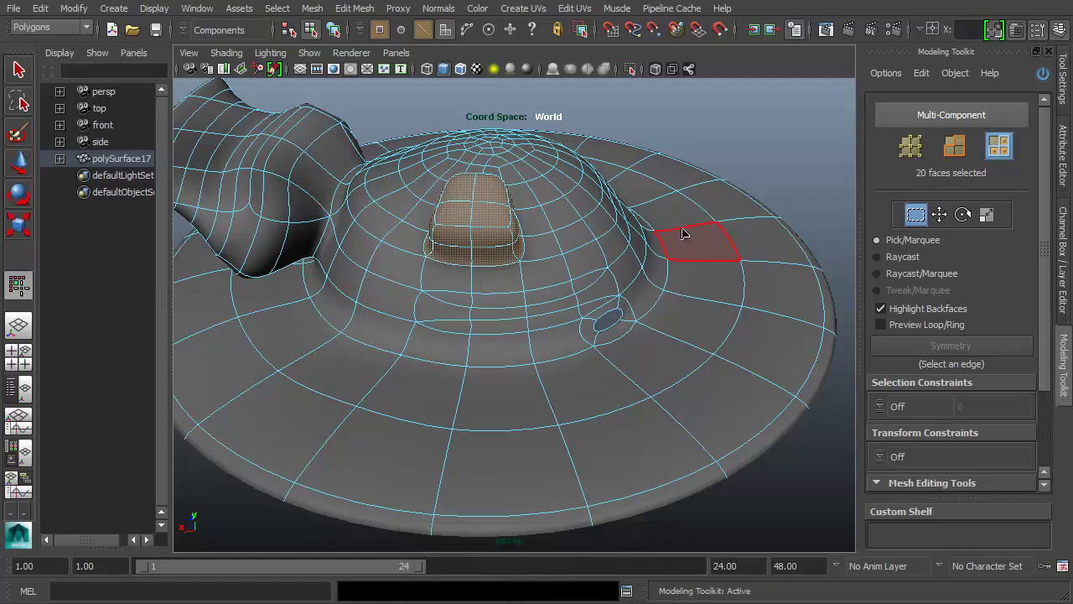
alt+drag(598, 221, 619, 228)
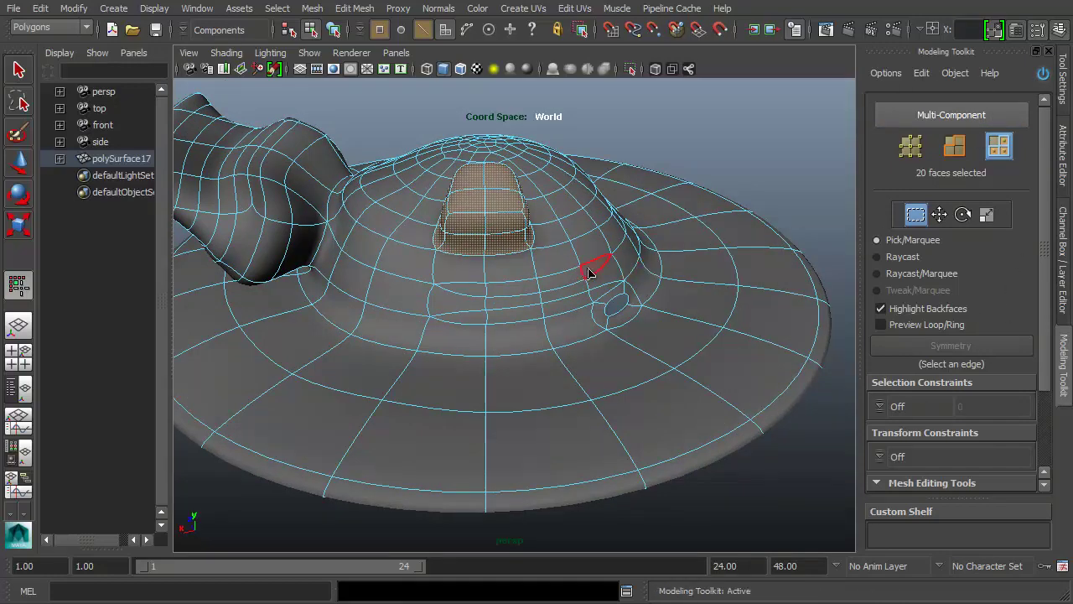
alt+drag(548, 309, 503, 315)
key(w)
alt+middle_drag(544, 309, 587, 297)
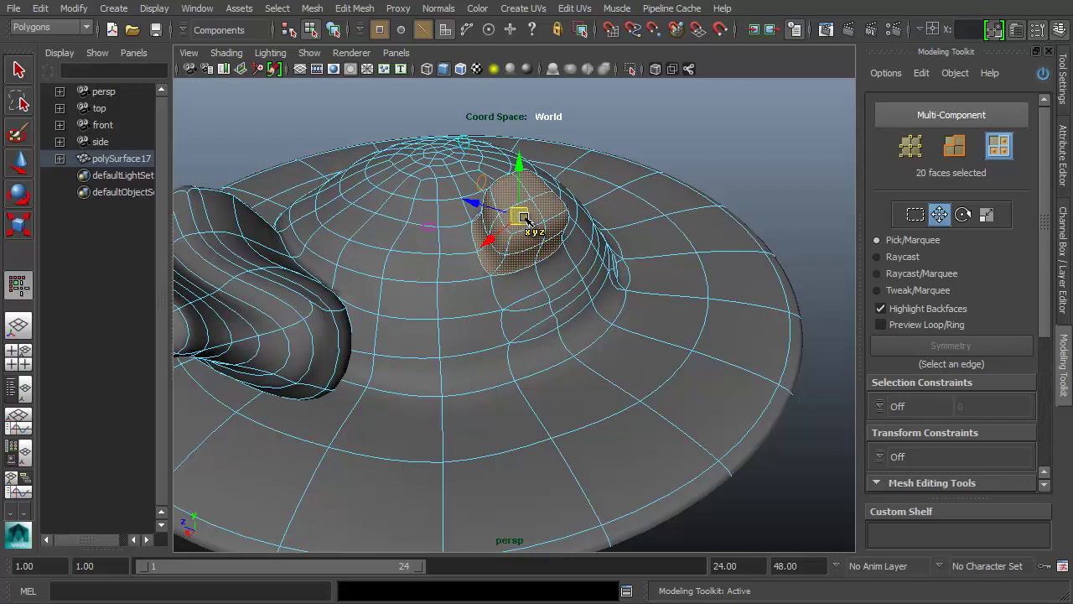
Turn on pivot adjustment and move the block's pivot freely to about X 0.41, Y 1.01, Z -0.31
scroll(1047, 276, down, 5)
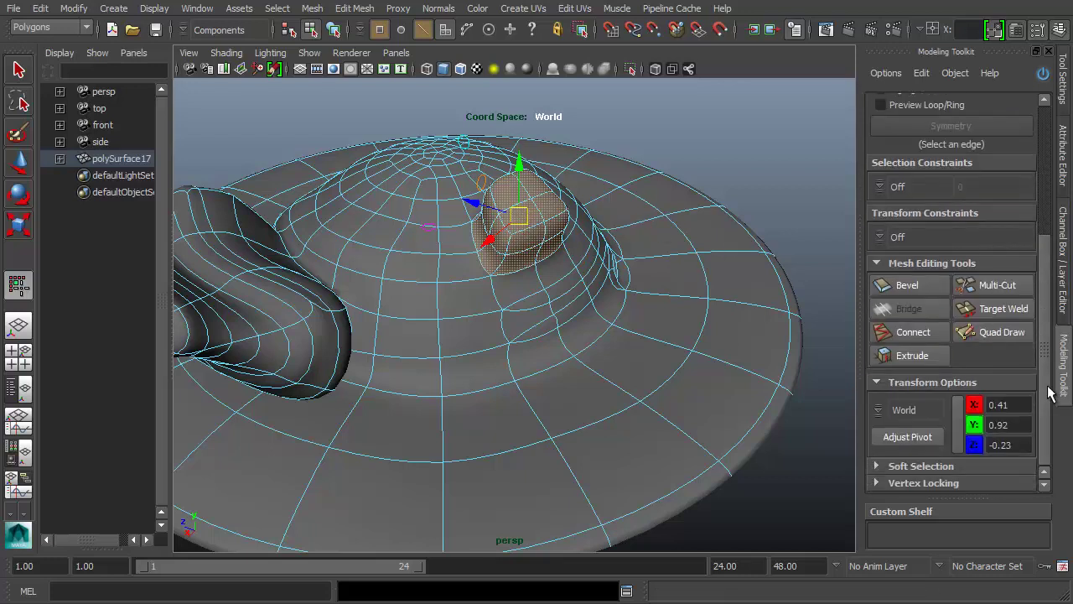
click(930, 435)
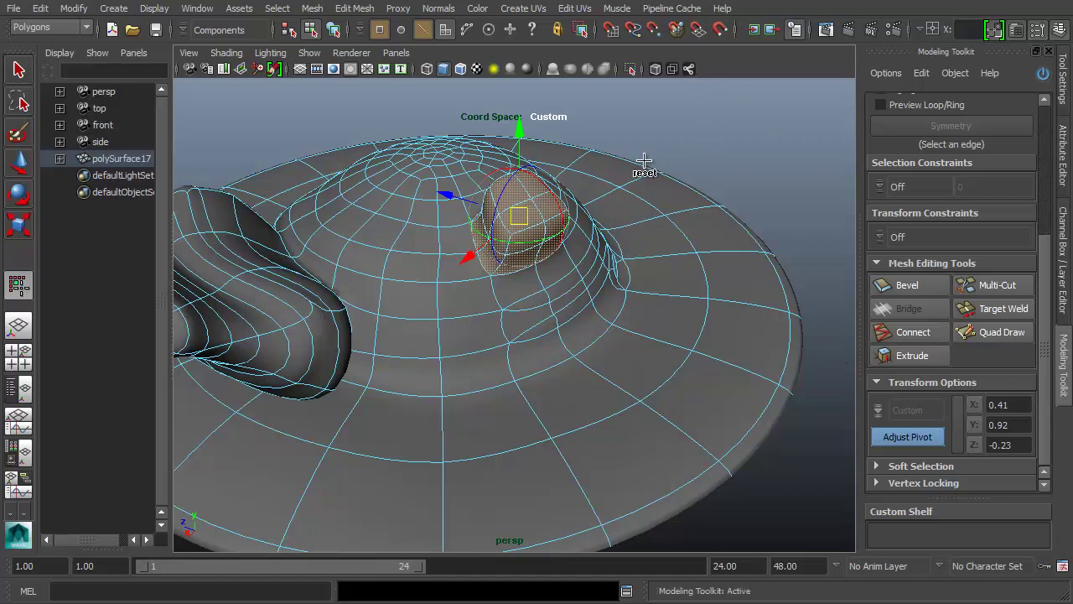
click(532, 199)
drag(532, 199, 534, 201)
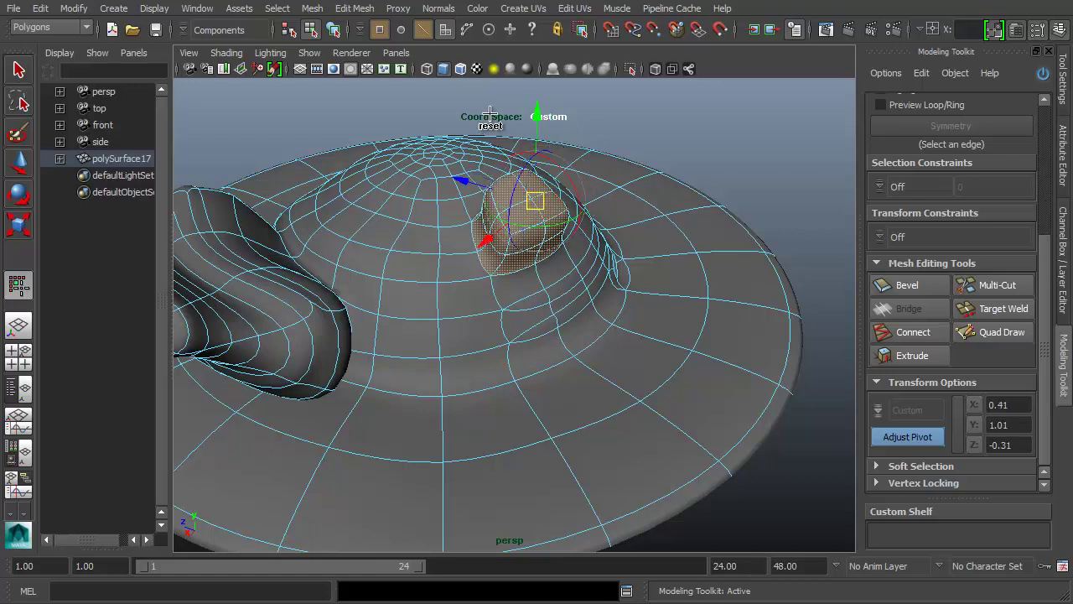
Align only the pivot's orientation to a component on the upper part of the raised block
mouse_move(646, 206)
alt+mouse_down()
mouse_move(600, 181)
mouse_move(628, 207)
alt+mouse_up()
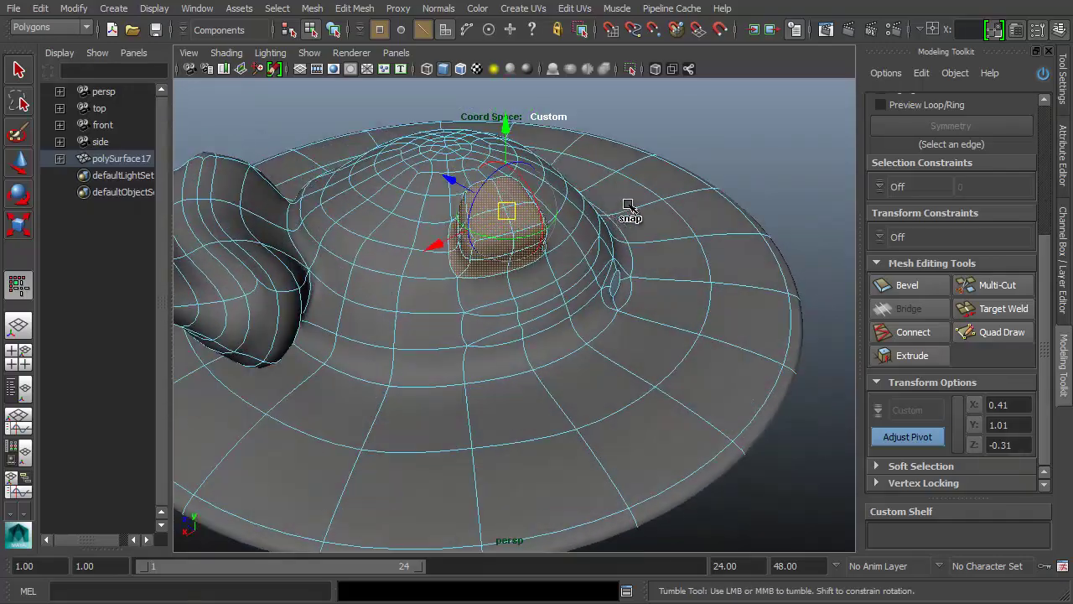
alt+right_drag(628, 207, 683, 216)
alt+middle_drag(682, 216, 681, 244)
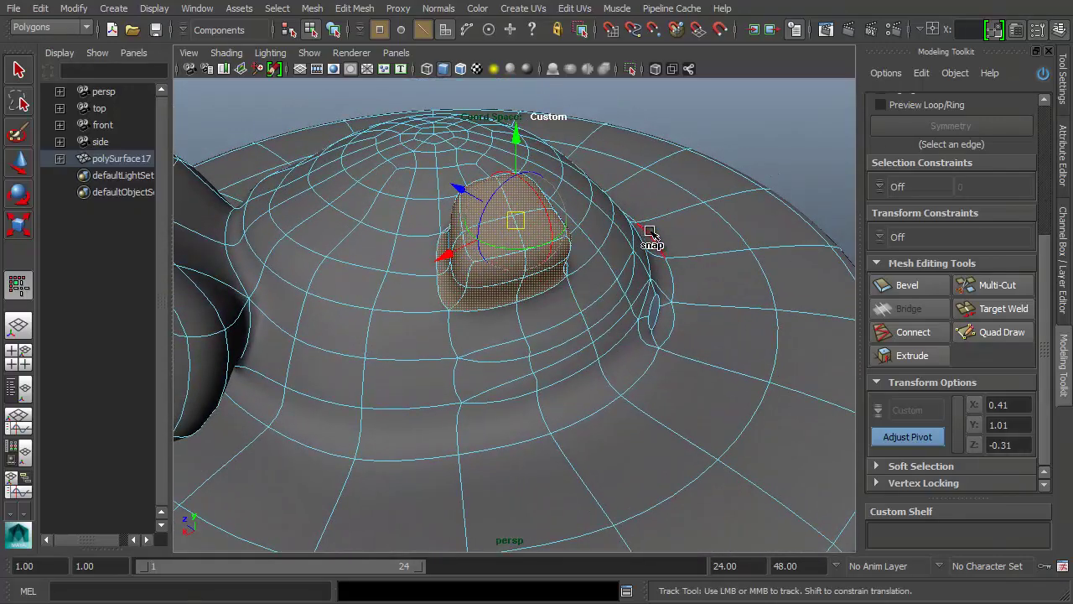
alt+drag(649, 233, 724, 223)
alt+middle_drag(723, 223, 709, 243)
alt+right_drag(710, 242, 752, 264)
alt+middle_drag(752, 264, 719, 283)
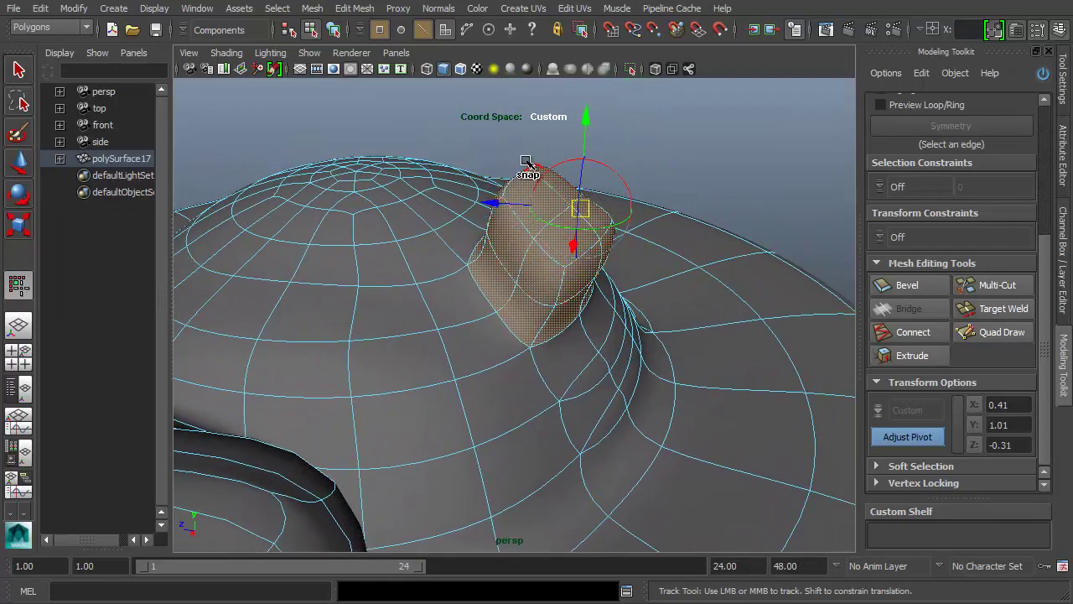
alt+drag(584, 235, 618, 241)
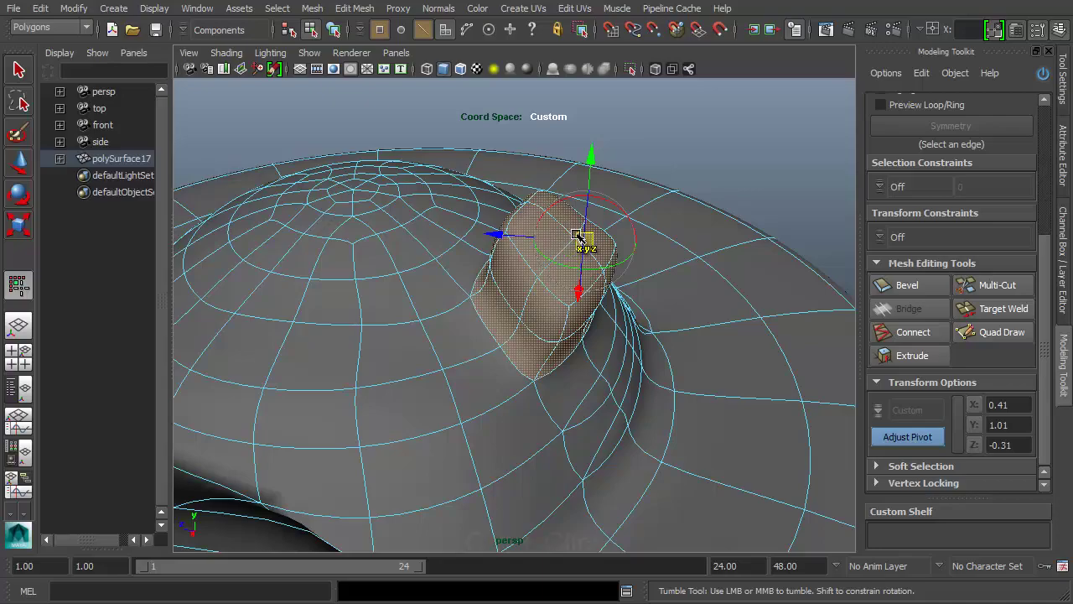
ctrl+click(575, 238)
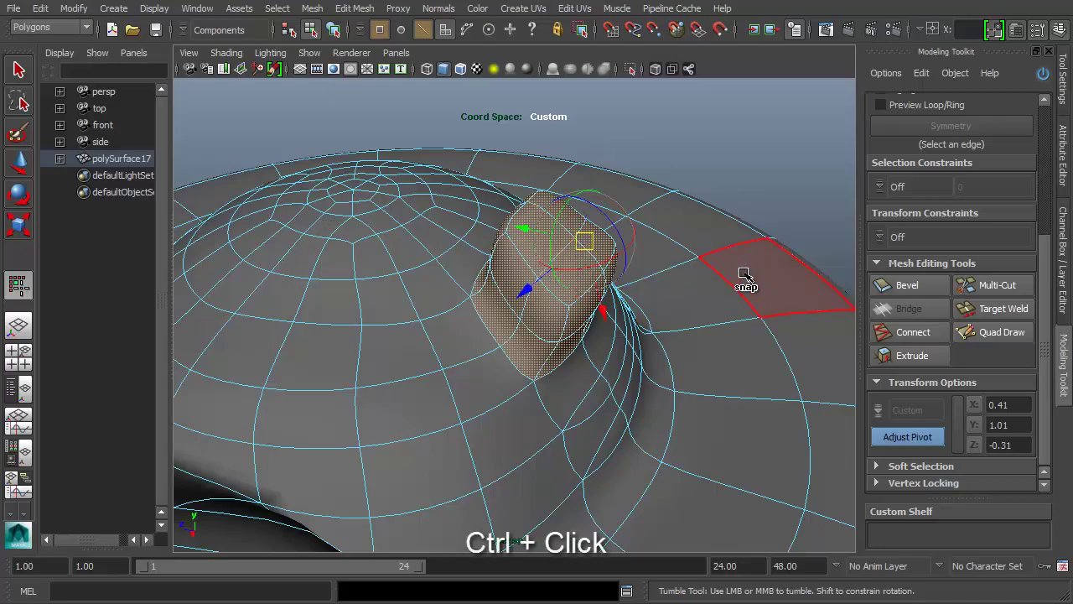
Snap the pivot's position and orientation to the top of the block and shift it to about X 0.40, Y 1.02, Z -0.29
mouse_move(745, 276)
alt+mouse_down()
mouse_move(790, 259)
mouse_move(790, 276)
mouse_move(634, 261)
mouse_move(723, 240)
mouse_move(771, 274)
mouse_move(767, 291)
mouse_move(696, 277)
mouse_move(733, 263)
mouse_move(733, 275)
alt+mouse_up()
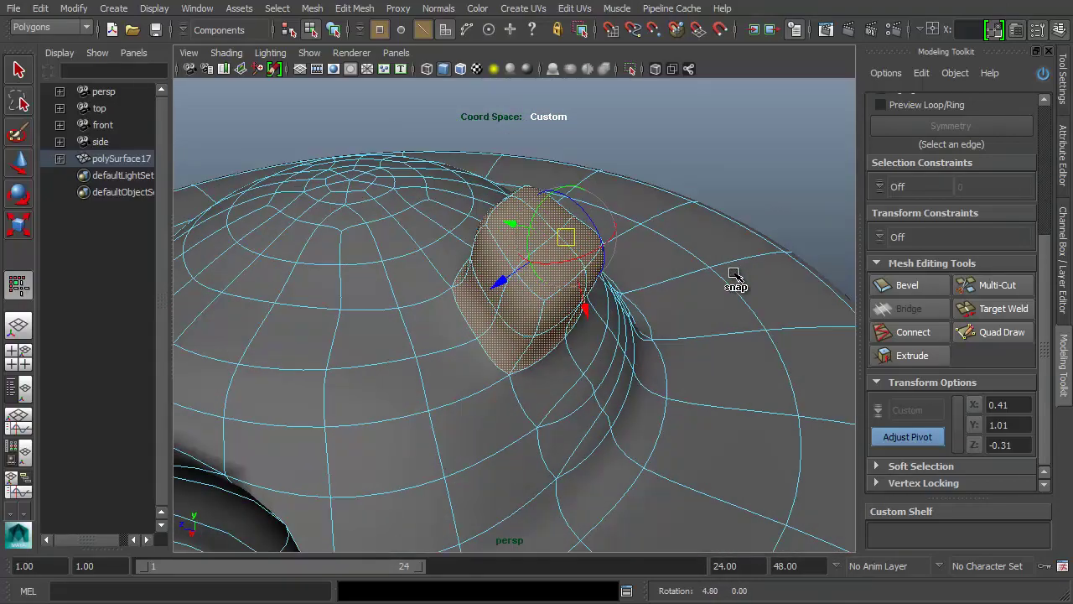
ctrl+shift+click(568, 244)
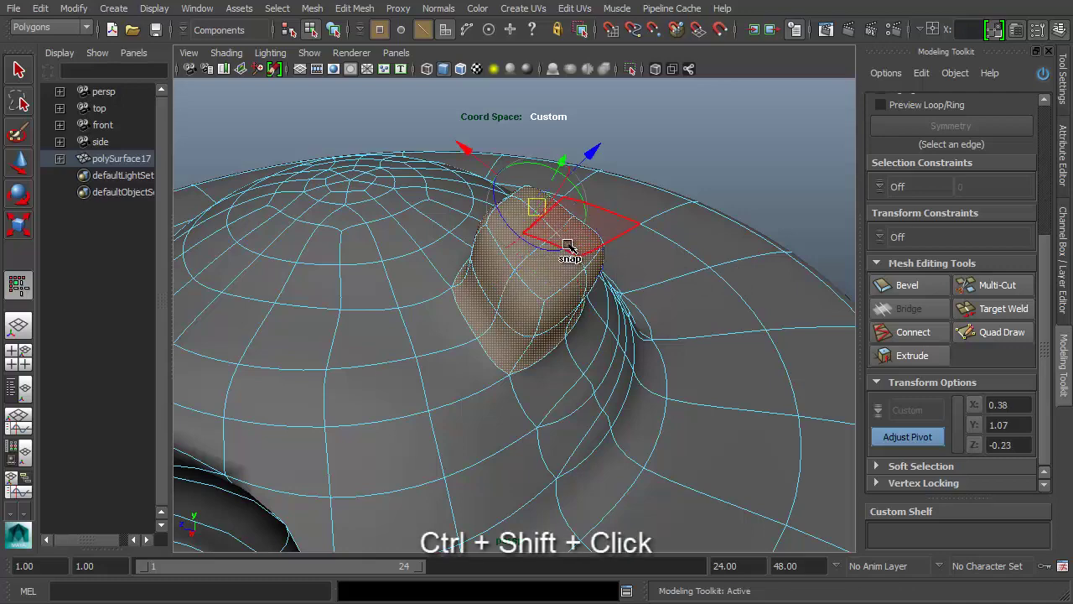
alt+drag(592, 249, 610, 262)
alt+drag(484, 168, 485, 209)
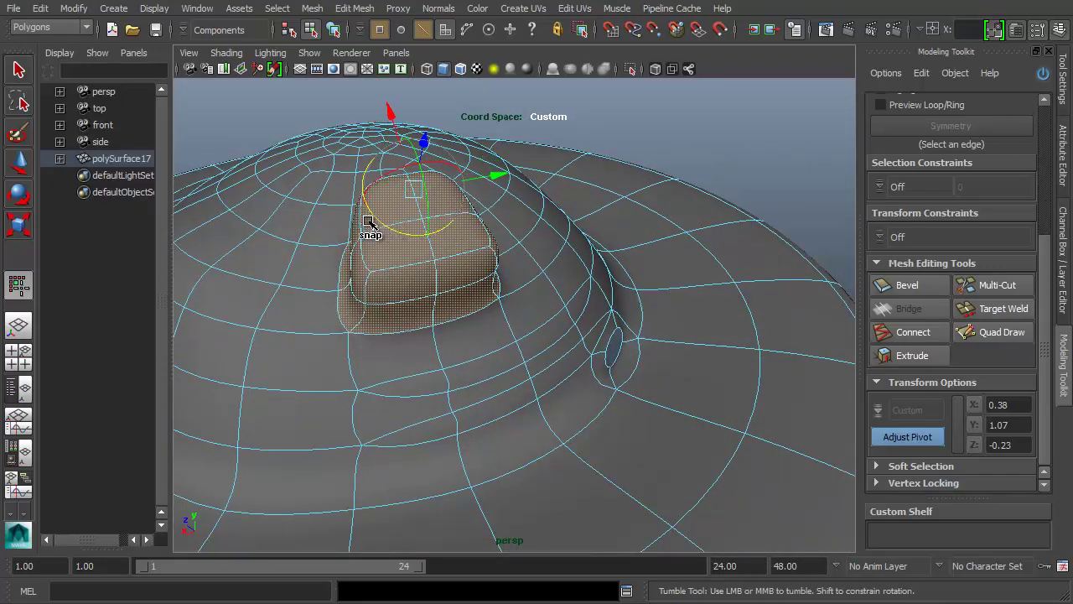
alt+drag(372, 227, 526, 173)
alt+drag(776, 253, 659, 123)
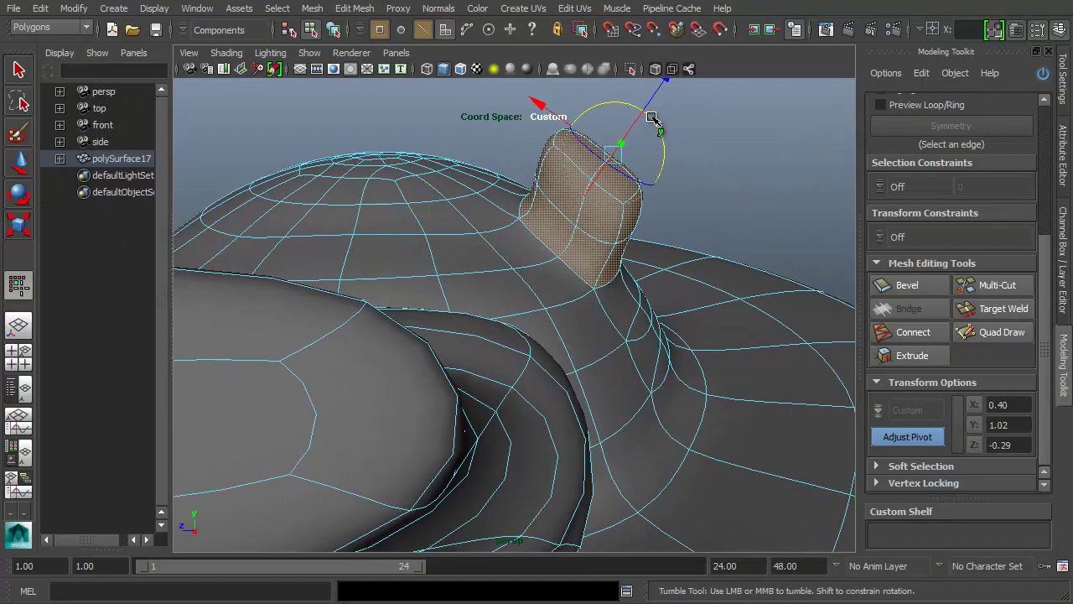
Turn off the smooth mesh preview and leave pivot adjustment, keeping the custom pivot
key(3)
key(1)
alt+drag(713, 170, 697, 240)
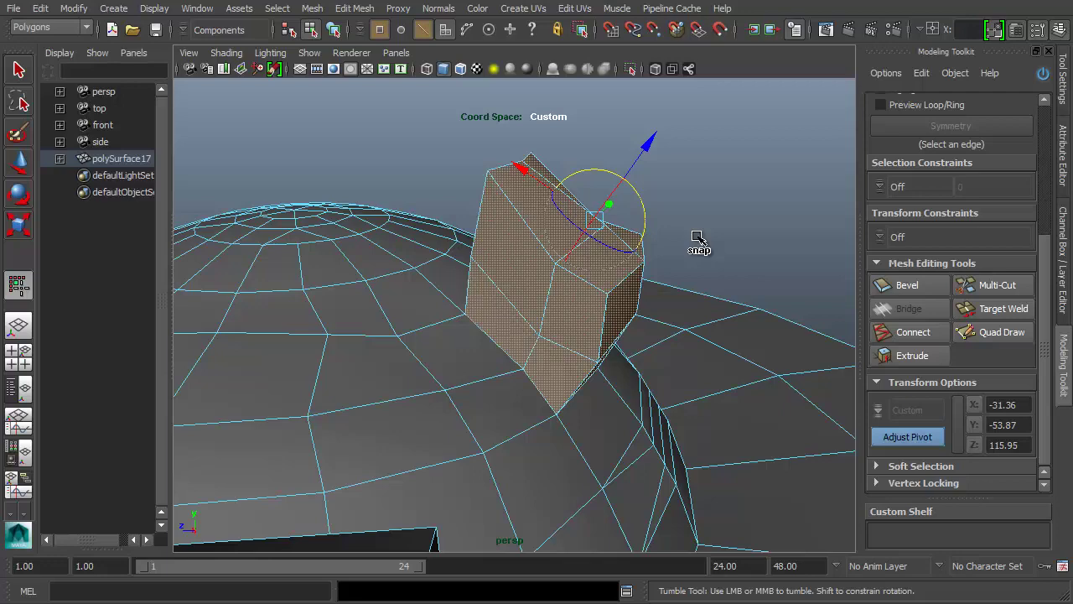
key(shift+d)
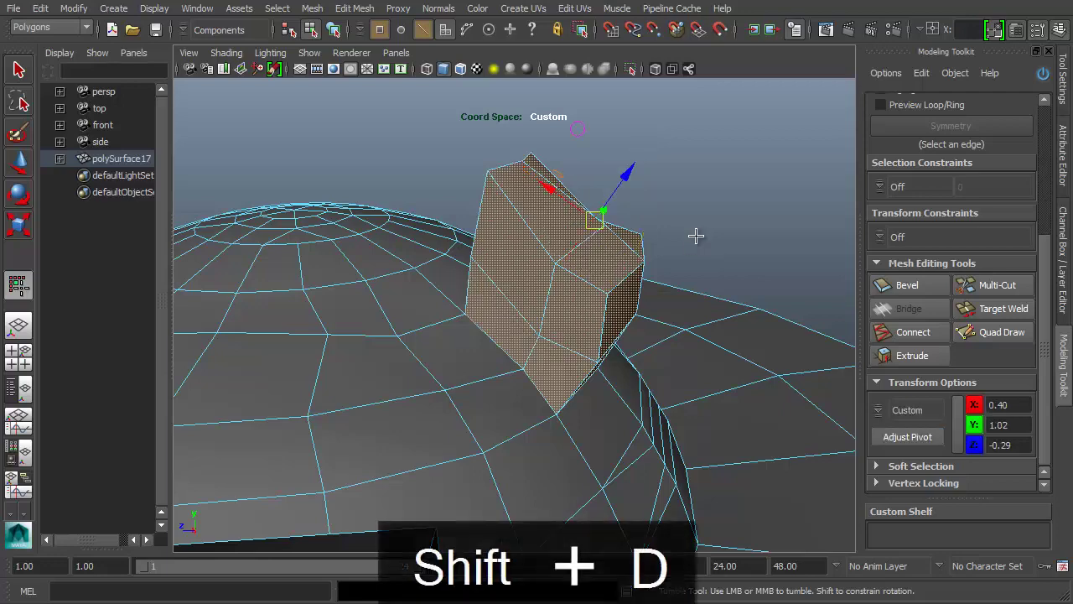
alt+drag(696, 236, 635, 225)
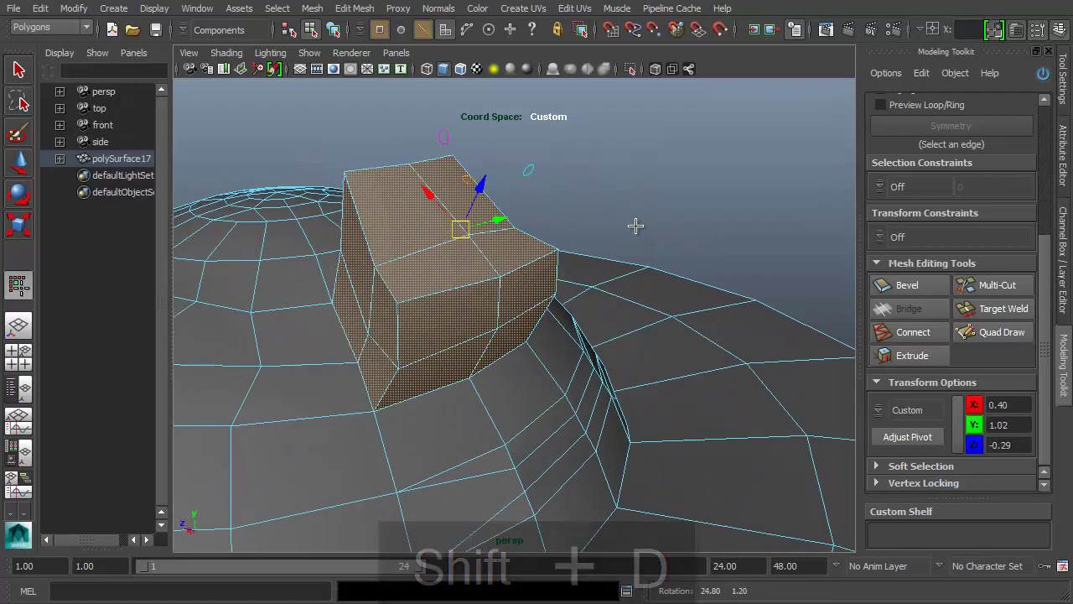
key(d)
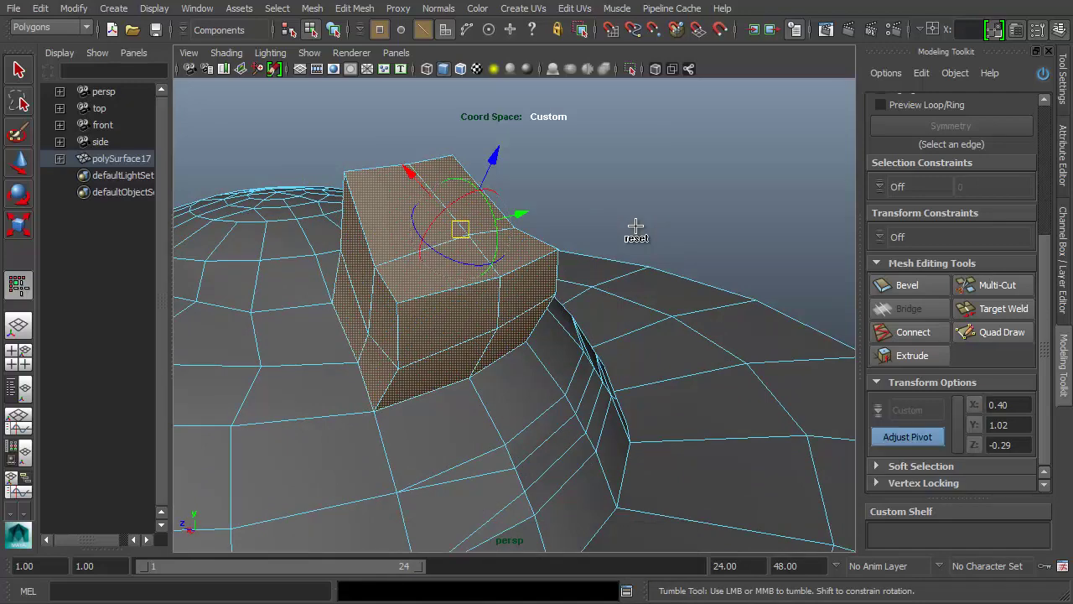
key(d)
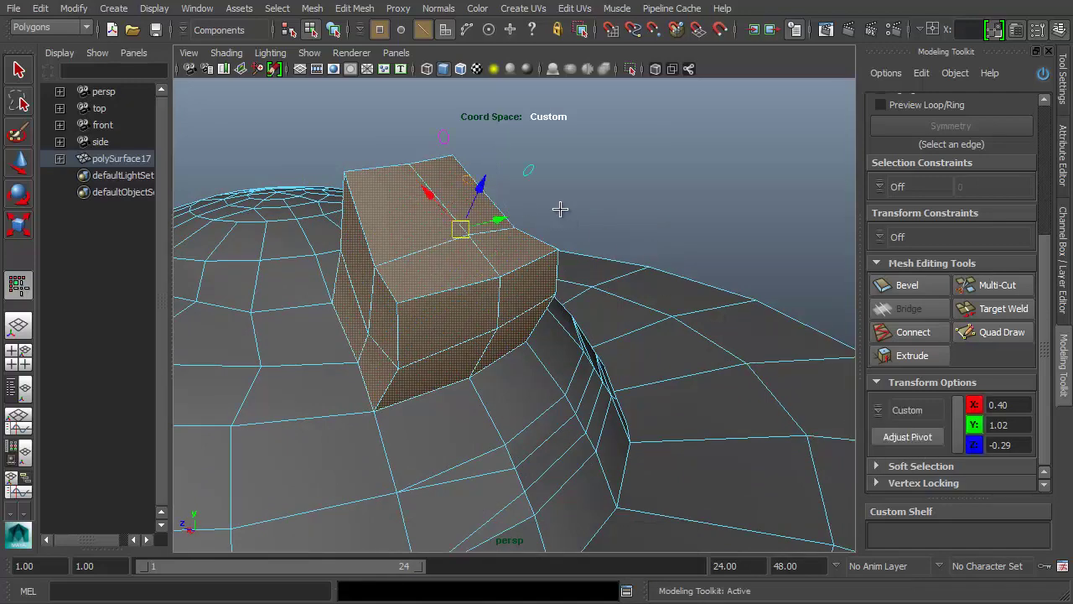
Try to move all the selected block faces along the custom pivot's Z axis, and undo the move
alt+drag(560, 209, 697, 196)
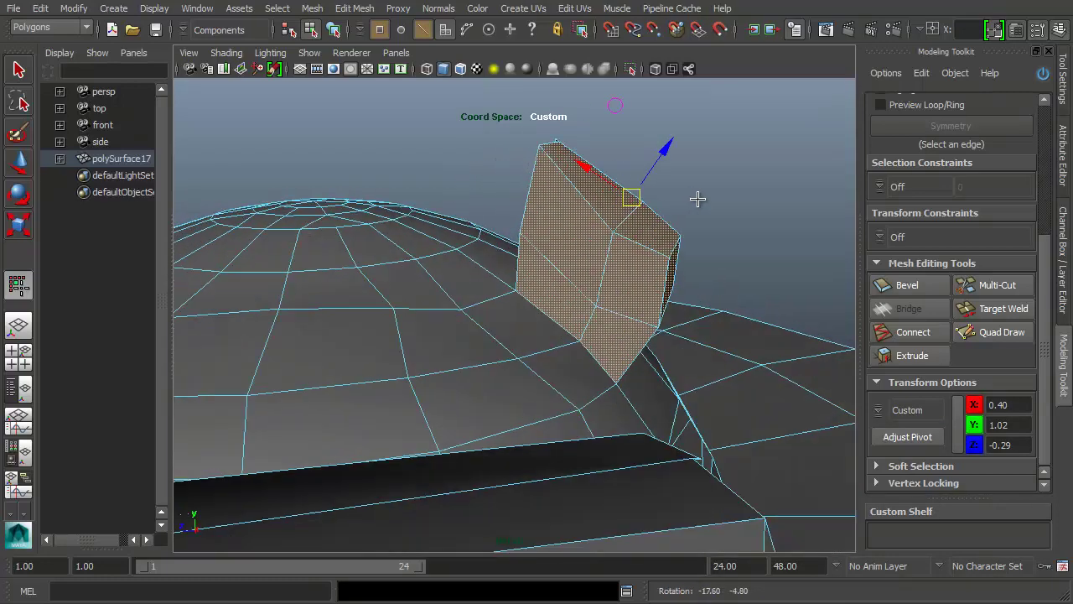
drag(681, 136, 701, 103)
key(ctrl+z)
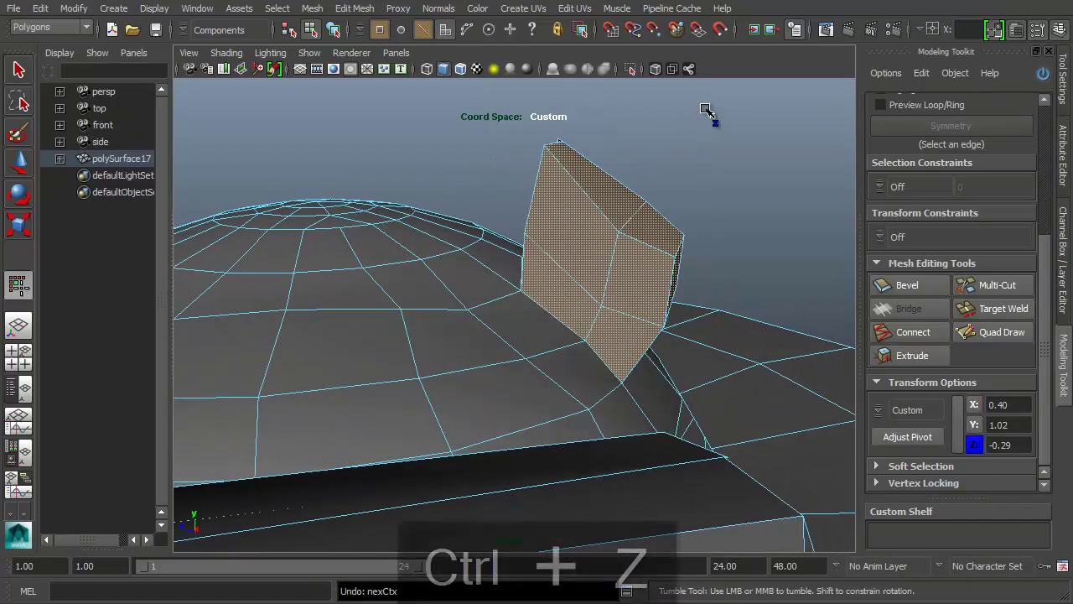
Shrink the face selection toward the block's top in two stages, moving the faces outward along the custom pivot's Z axis
key(ctrl+Down)
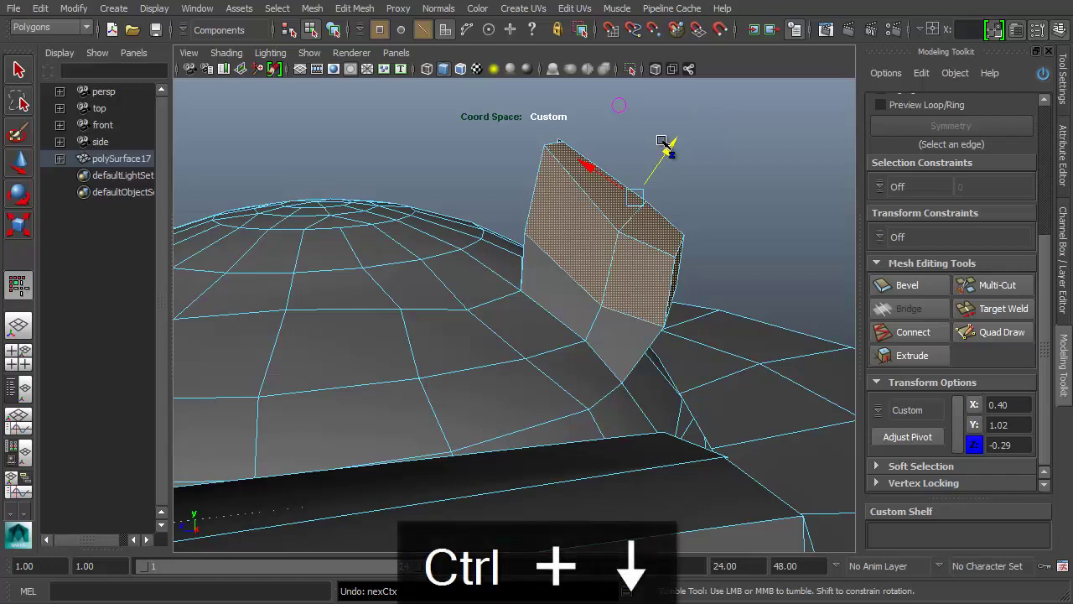
drag(668, 143, 687, 122)
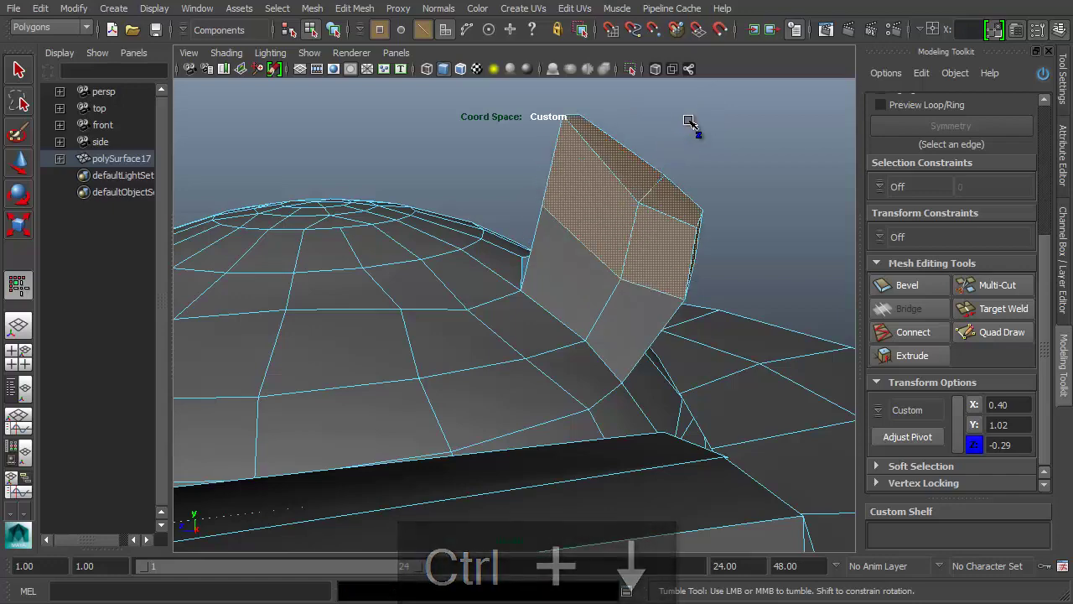
key(ctrl+Down)
drag(673, 148, 695, 116)
alt+drag(774, 164, 604, 182)
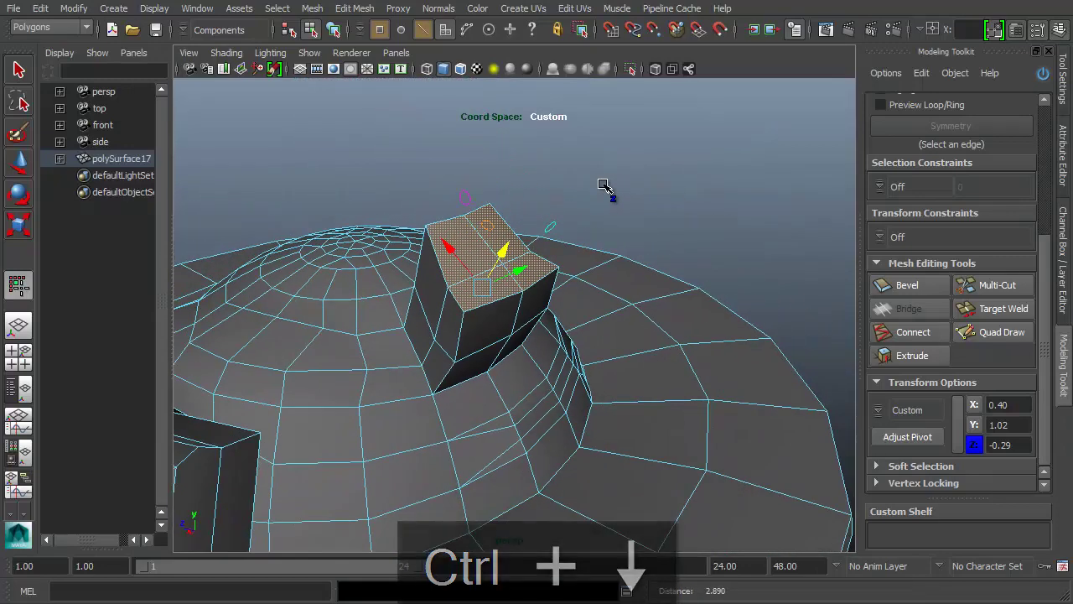
Select the near corner vertex on the block's top and enable snapping to points for the Move tool
alt+middle_drag(500, 319, 503, 313)
key(F9)
click(467, 306)
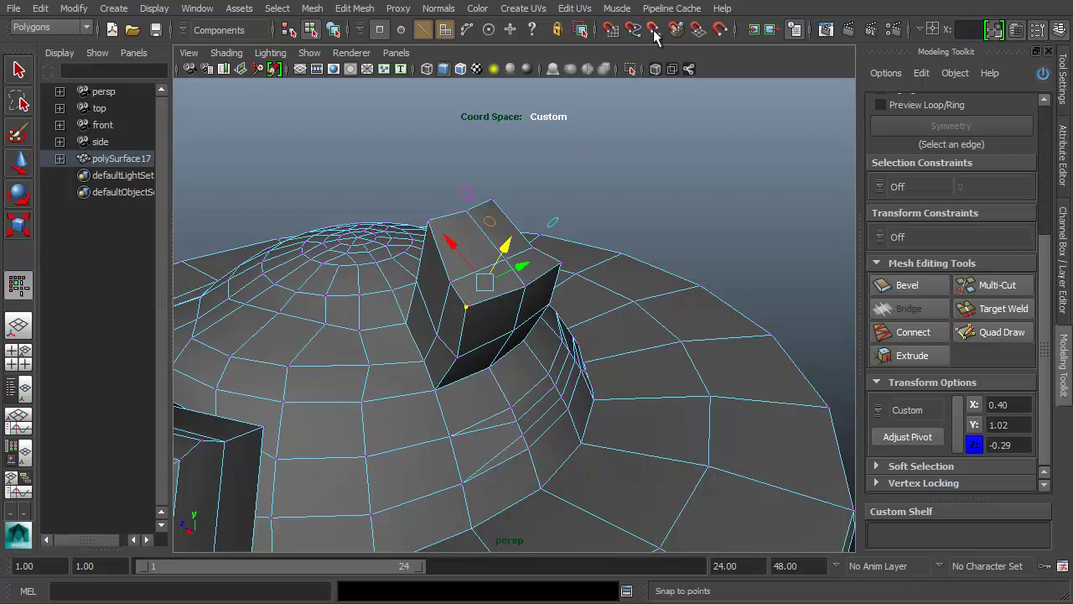
key(w)
key(v)
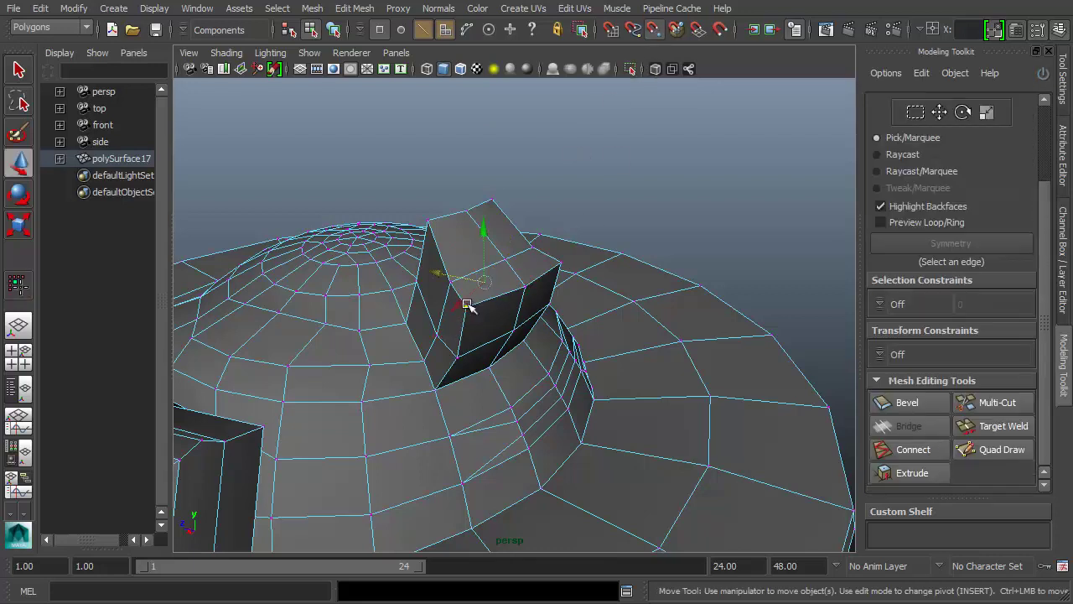
Try to move the selected corner vertex of the block with the standard Move tool and point snapping
key(v)
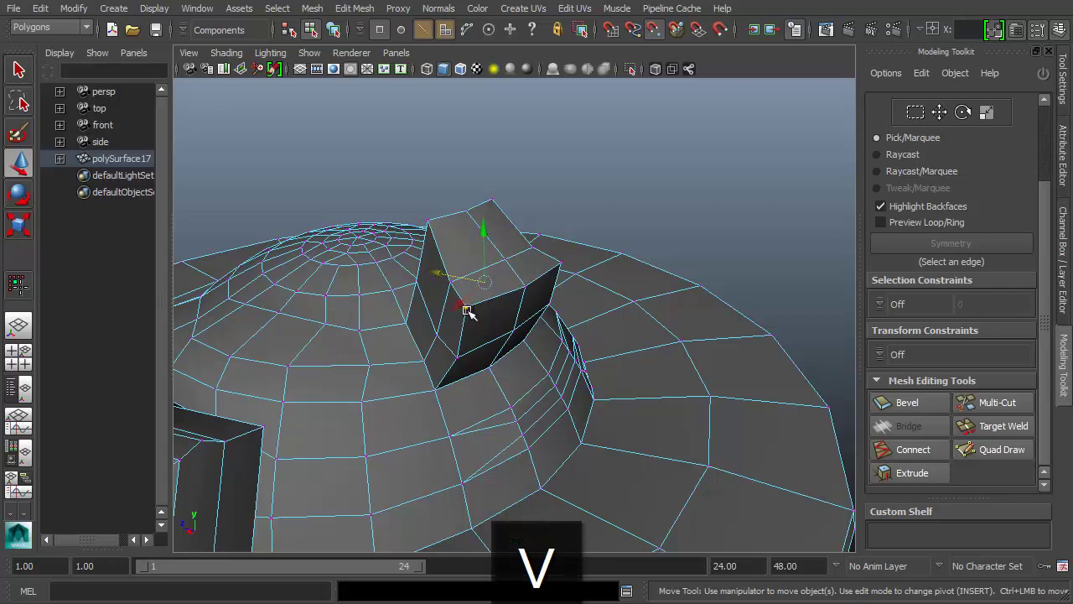
key(y)
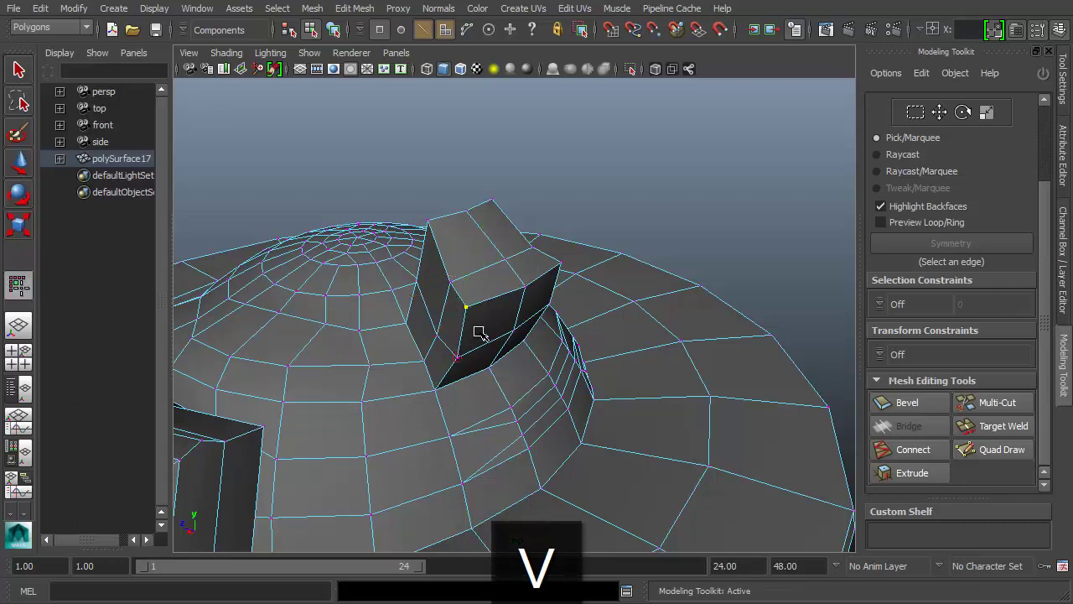
key(w)
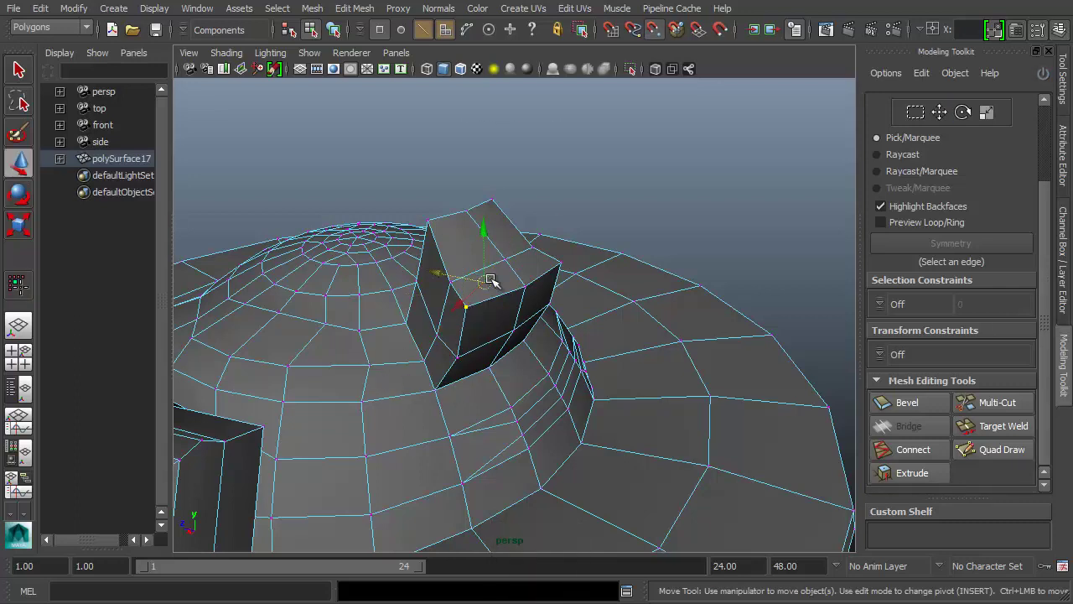
drag(461, 305, 352, 353)
middle_drag(352, 353, 531, 290)
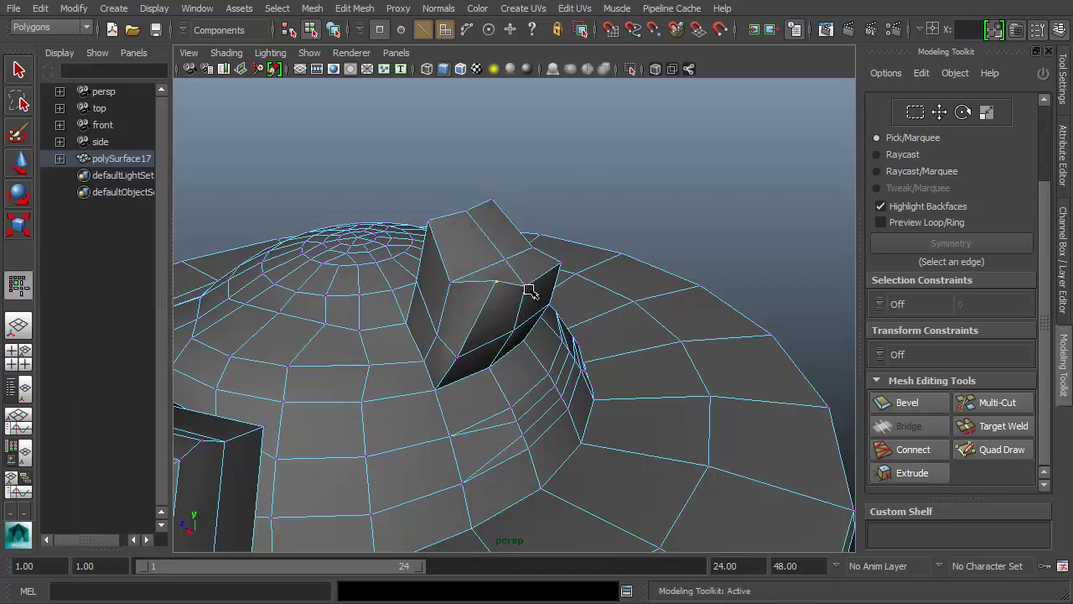
Undo the corner vertex's moves and the vertex deletion
key(ctrl+z)
mouse_move(560, 271)
alt+mouse_down()
mouse_move(536, 264)
mouse_move(552, 266)
alt+mouse_up()
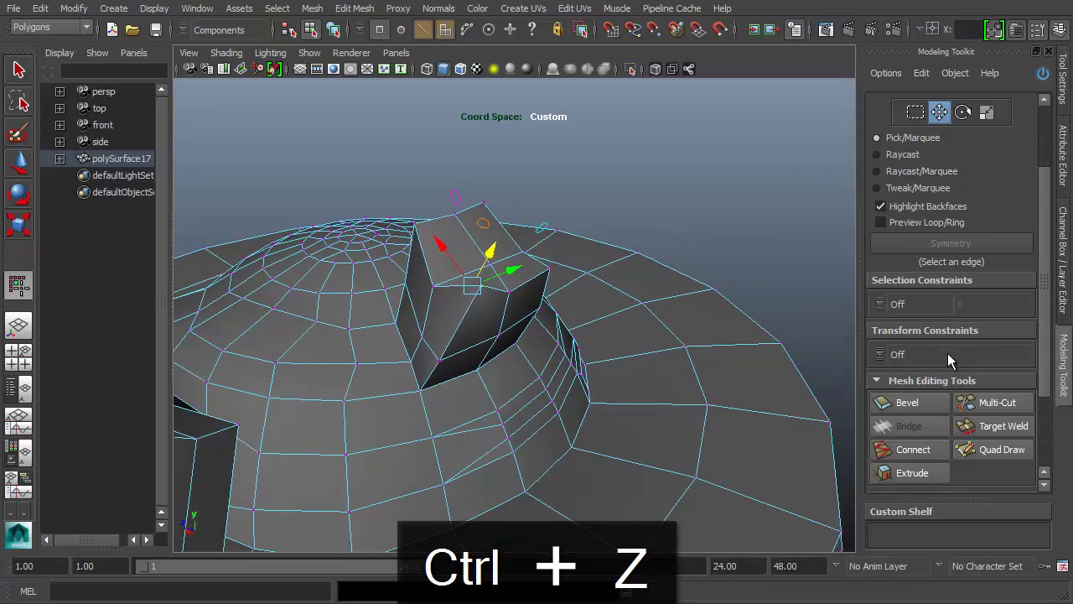
alt+drag(522, 309, 492, 285)
key(ctrl+z)
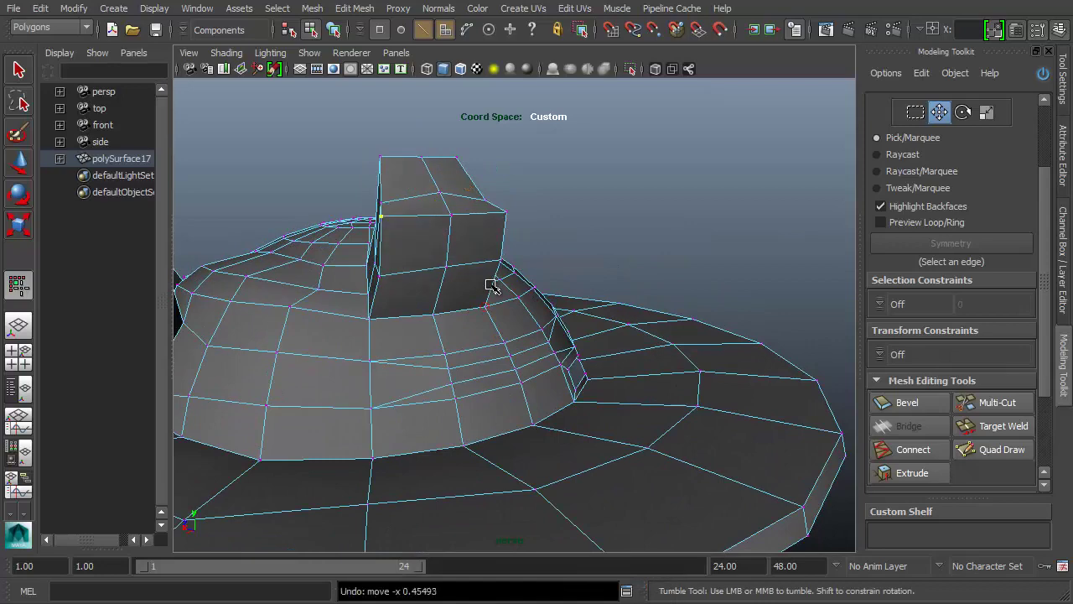
alt+drag(426, 261, 472, 281)
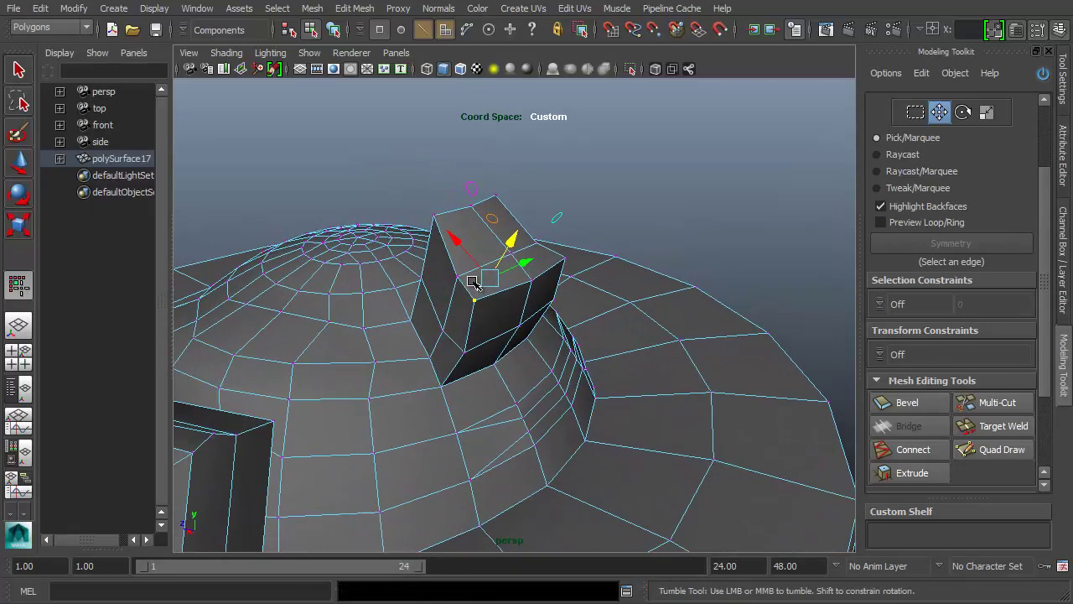
key(ctrl+z)
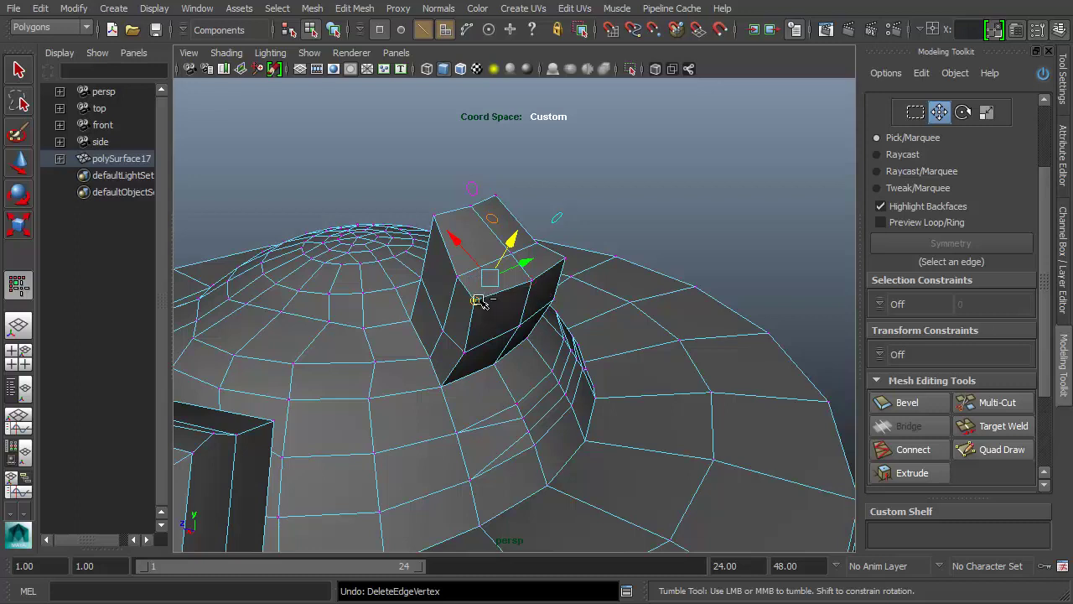
Try grid snapping with the standard Move tool on the selected corner vertex, and return to the Modeling Toolkit's move mode
key(shift+x)
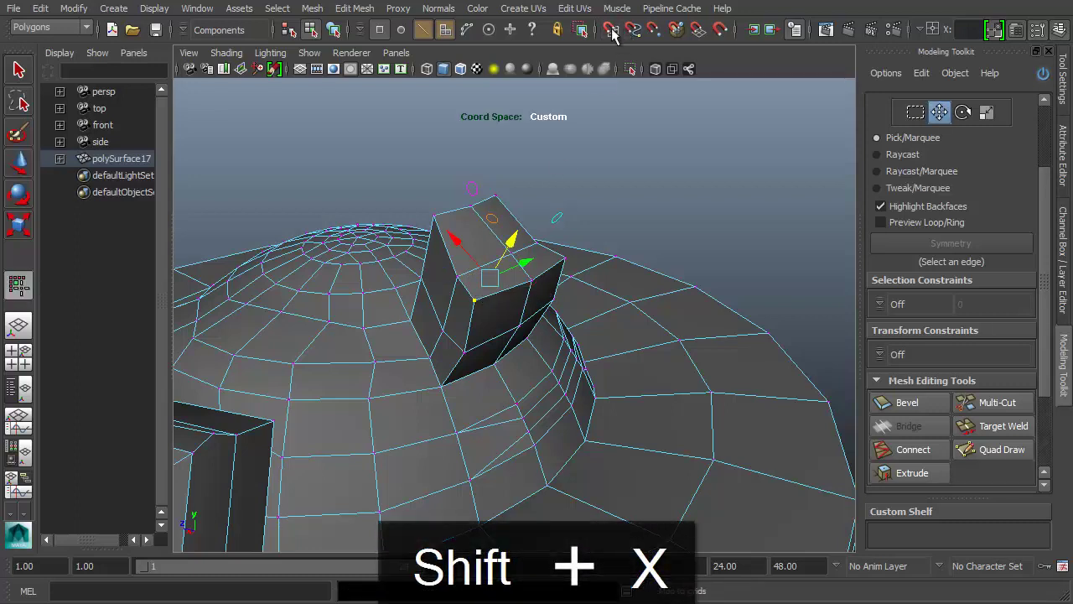
key(w)
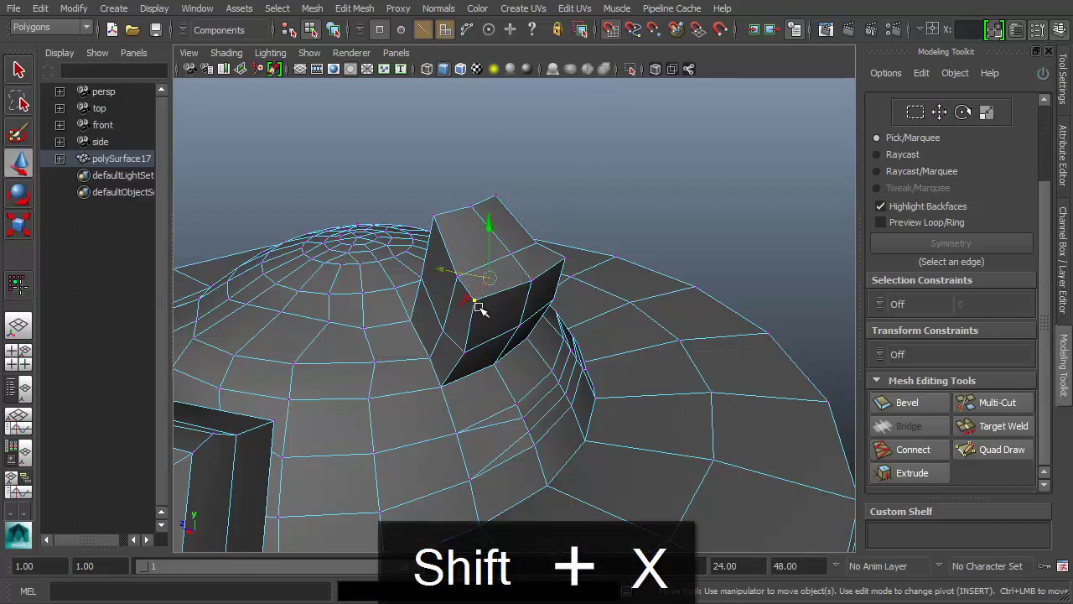
key(shift+x)
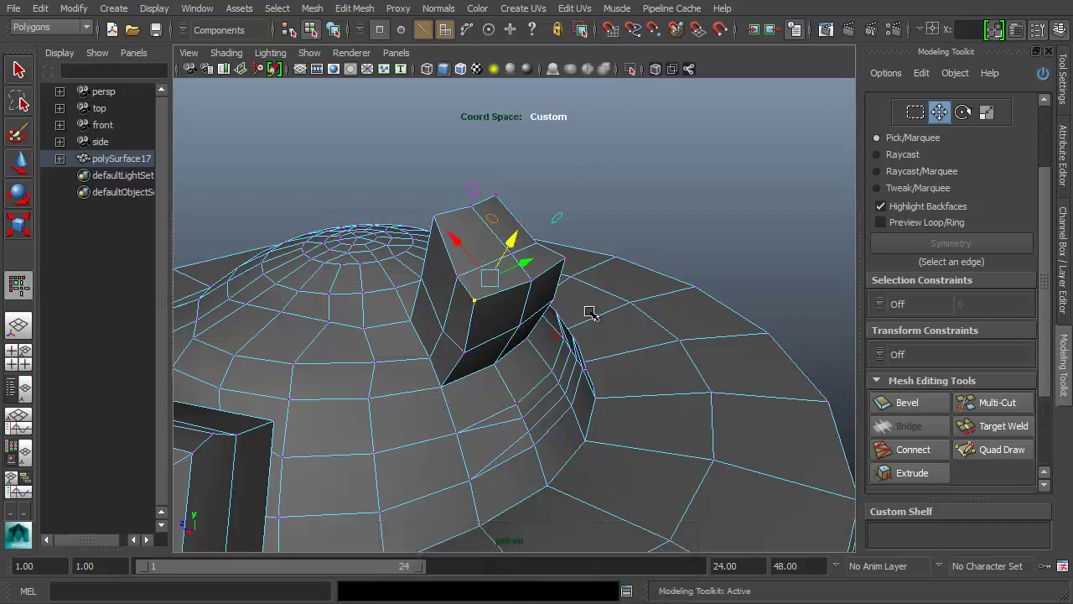
Switch the Modeling Toolkit's transform coordinate space to World for the selected corner vertex
scroll(1048, 204, up, 2)
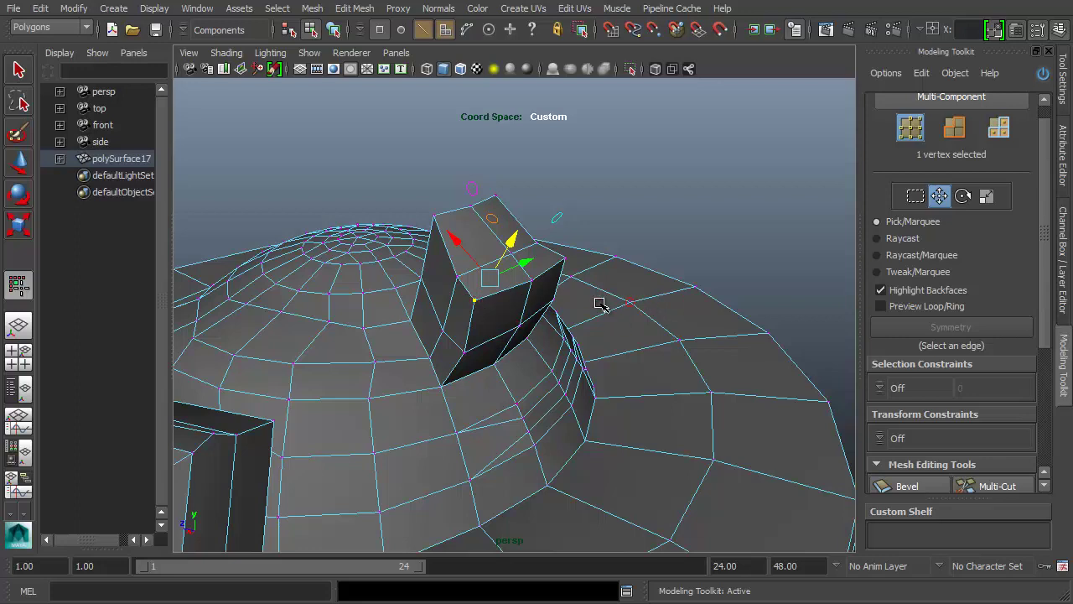
drag(1046, 232, 1043, 346)
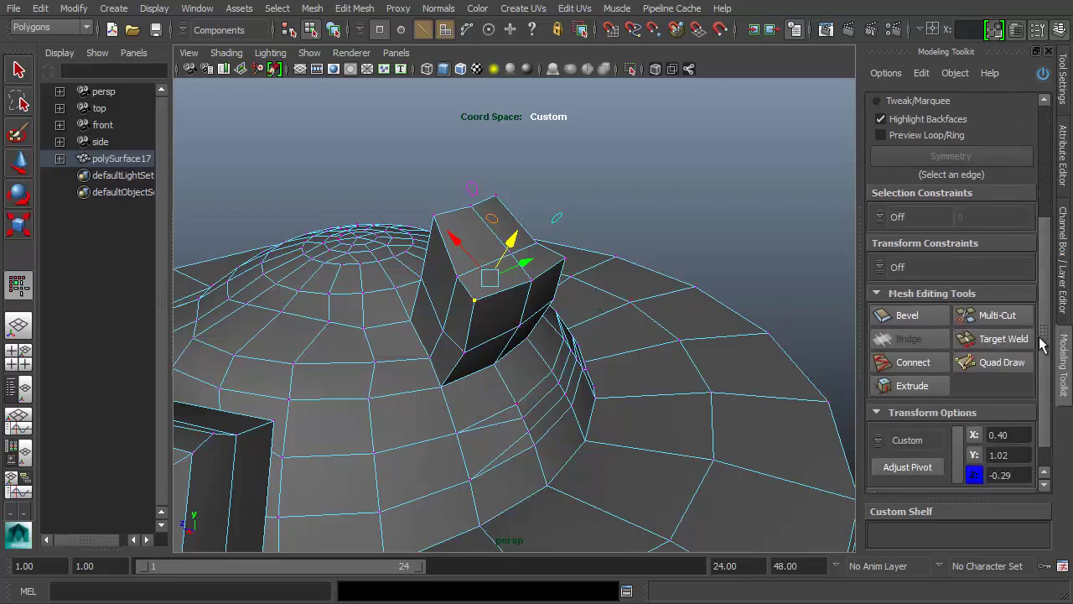
click(897, 444)
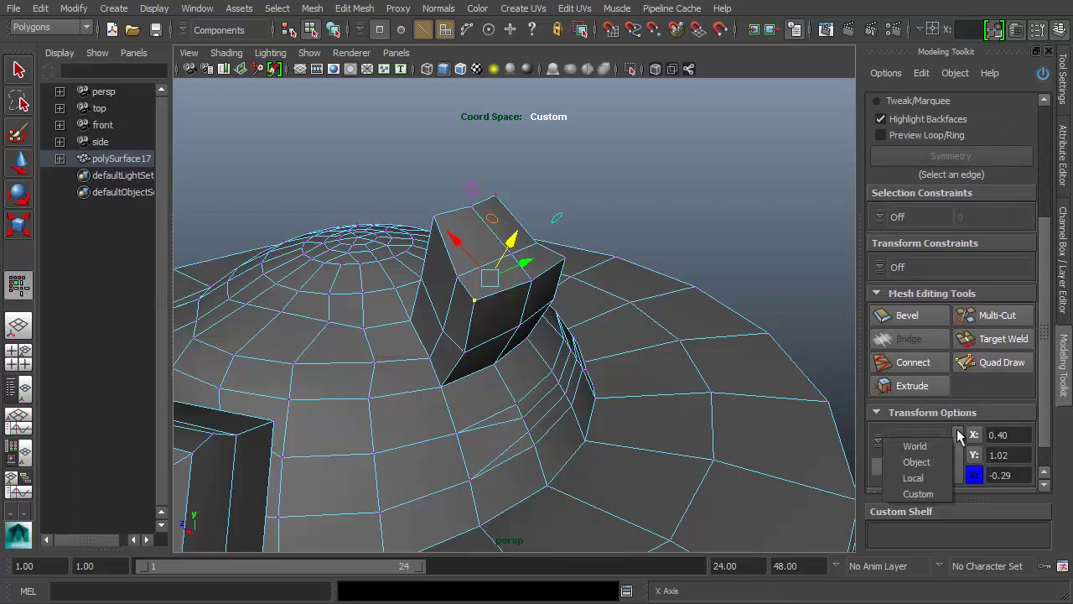
click(609, 156)
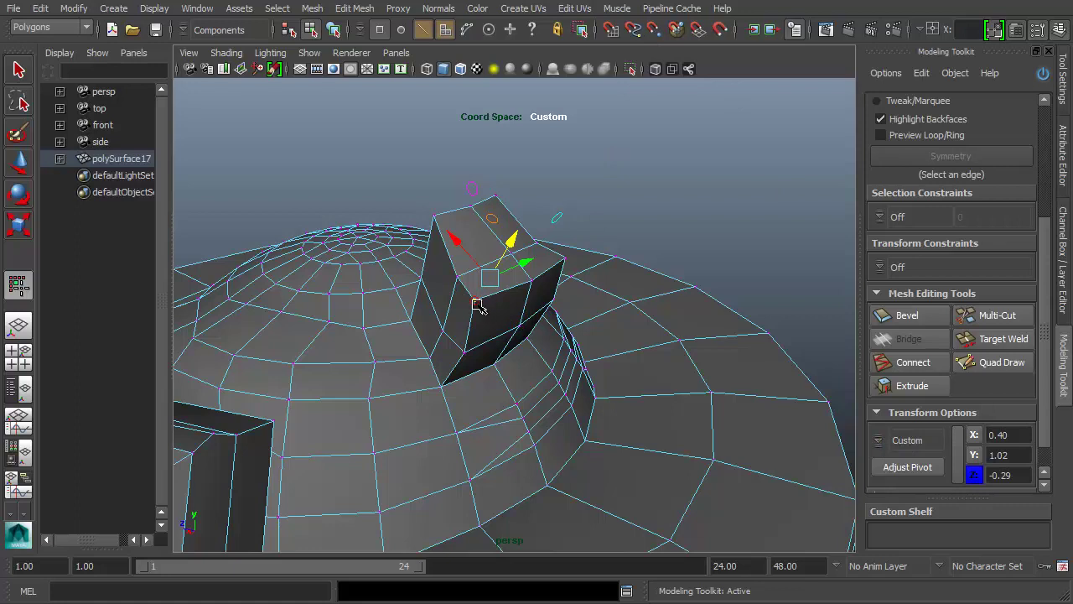
key(w)
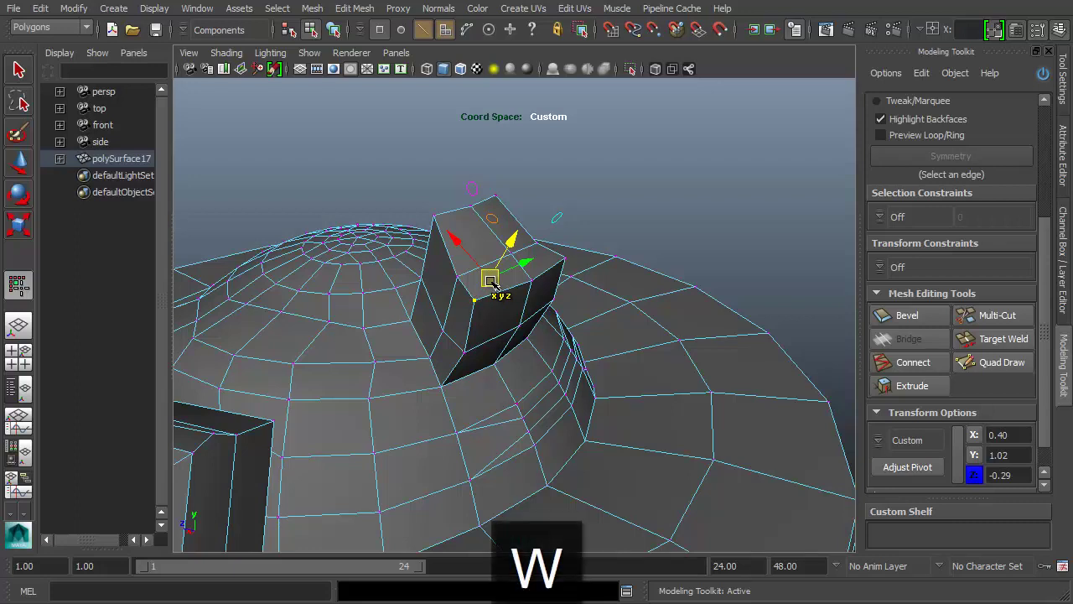
click(493, 283)
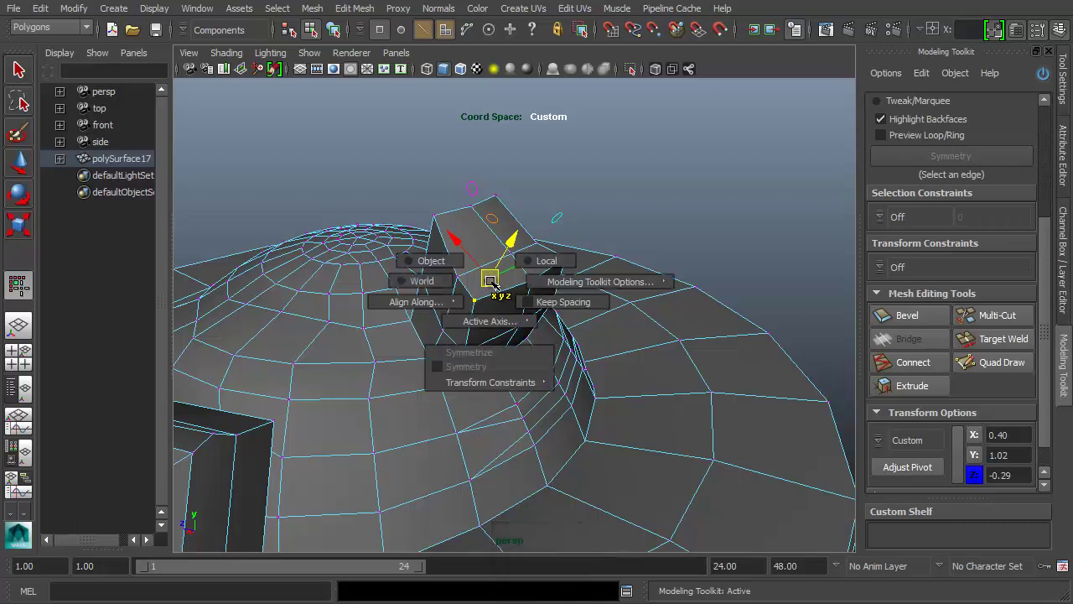
mouse_move(493, 283)
mouse_down()
mouse_move(423, 281)
mouse_move(493, 284)
mouse_up()
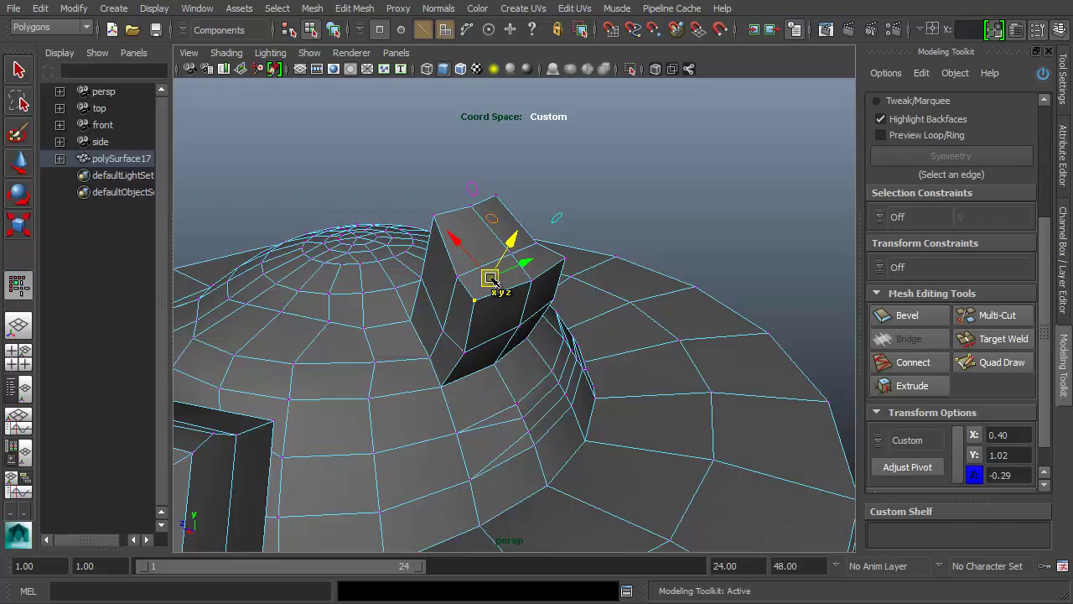
drag(492, 278, 332, 262)
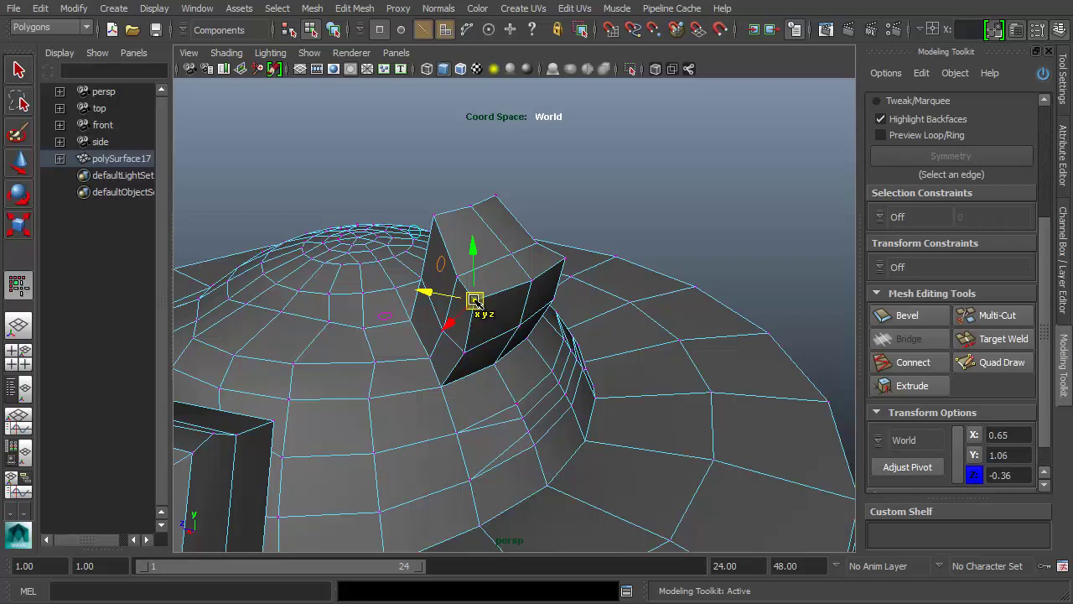
Try to move the block's corner vertex with the standard Move tool and point snapping, and undo the move
key(w)
mouse_move(474, 307)
mouse_down()
mouse_move(467, 347)
mouse_move(506, 316)
mouse_move(438, 330)
mouse_move(469, 299)
mouse_up()
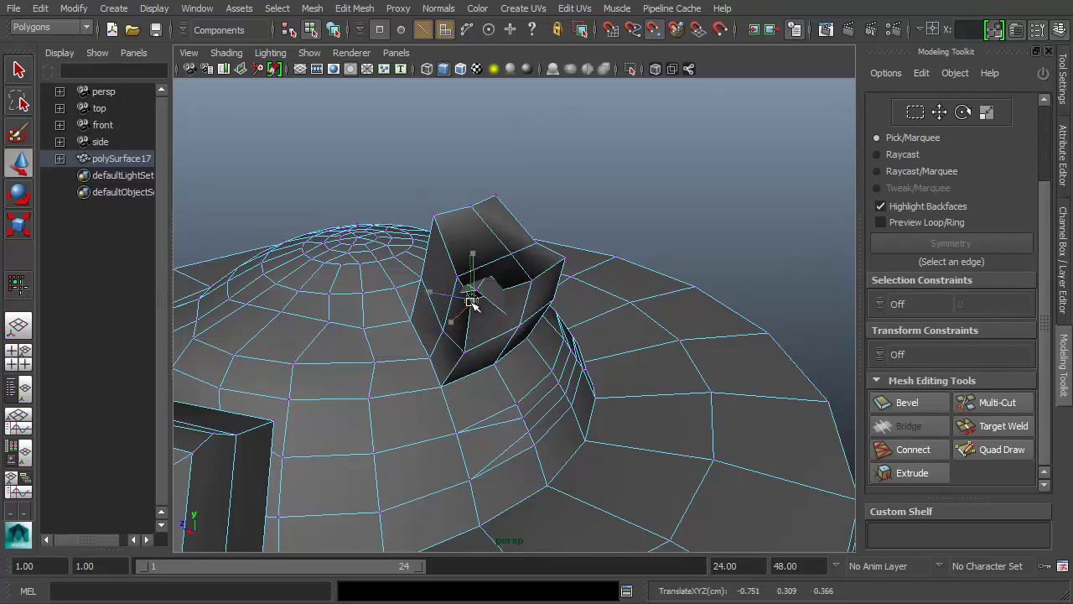
key(ctrl+z)
key(ctrl+z)
Switch to face selection and select a two-by-two patch of faces on the open side of the dome
alt+drag(573, 303, 582, 264)
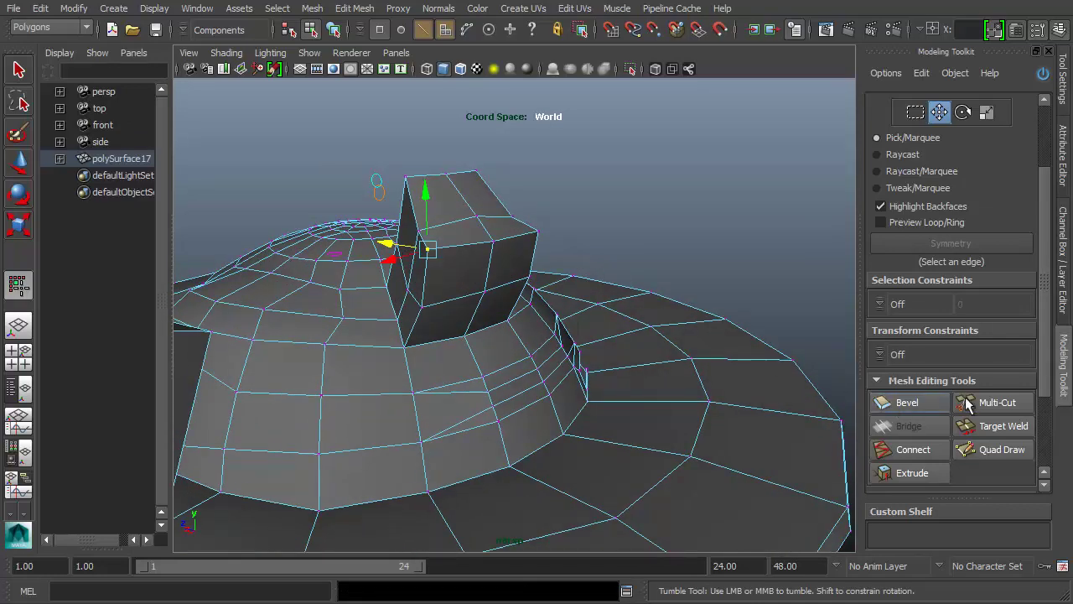
alt+drag(724, 343, 594, 331)
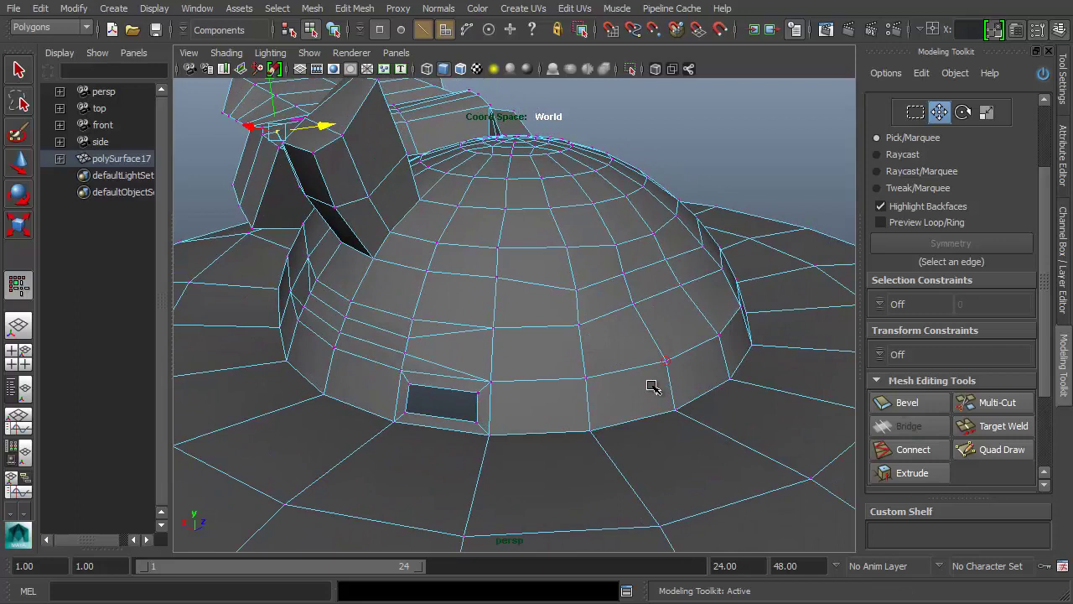
key(F11)
click(532, 304)
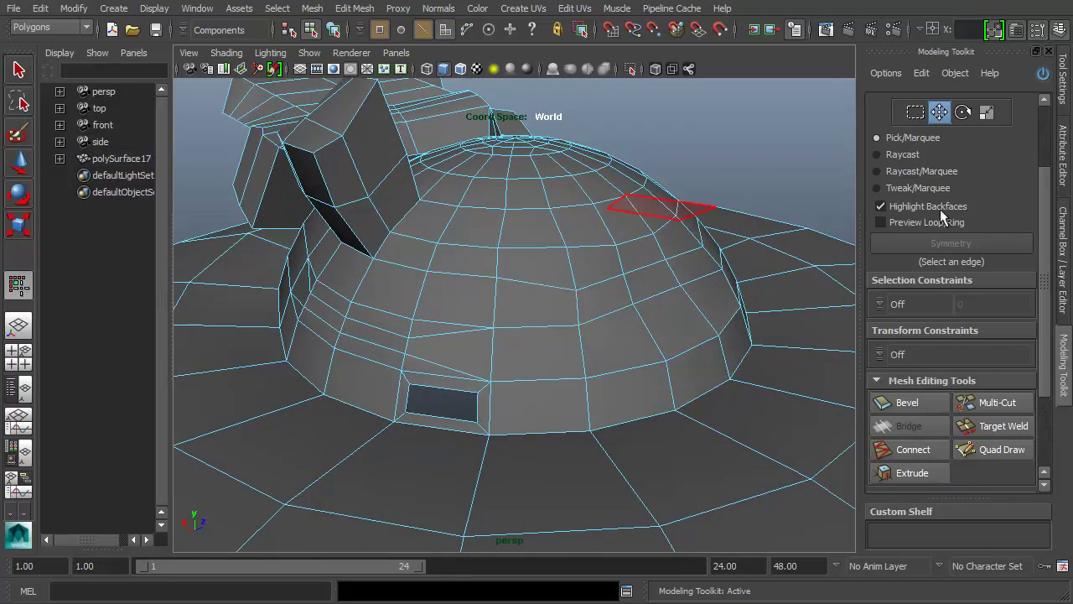
click(530, 302)
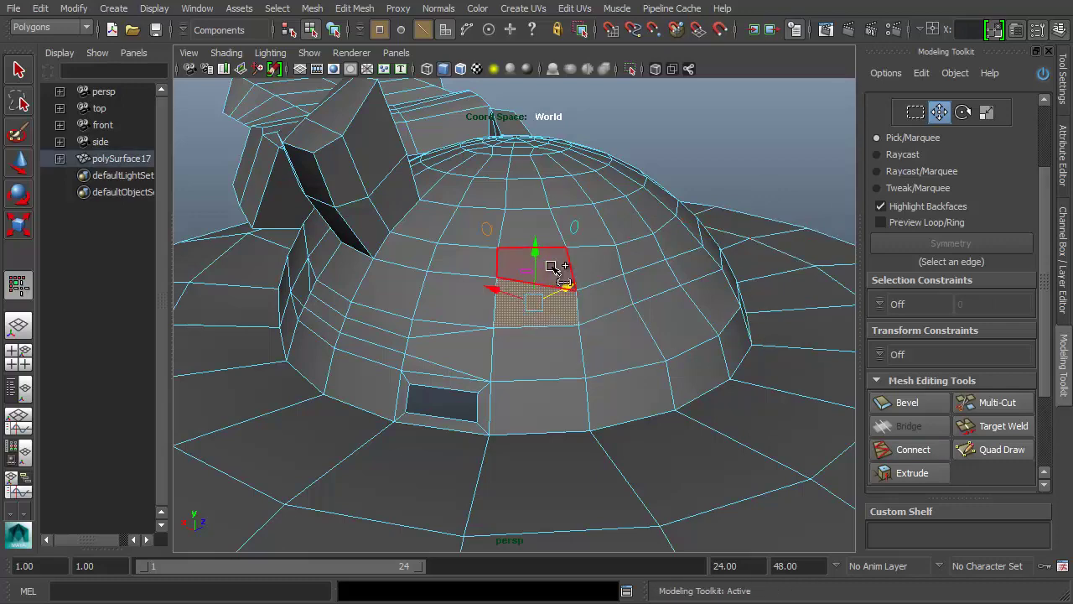
shift+click(616, 310)
alt+drag(618, 314, 736, 338)
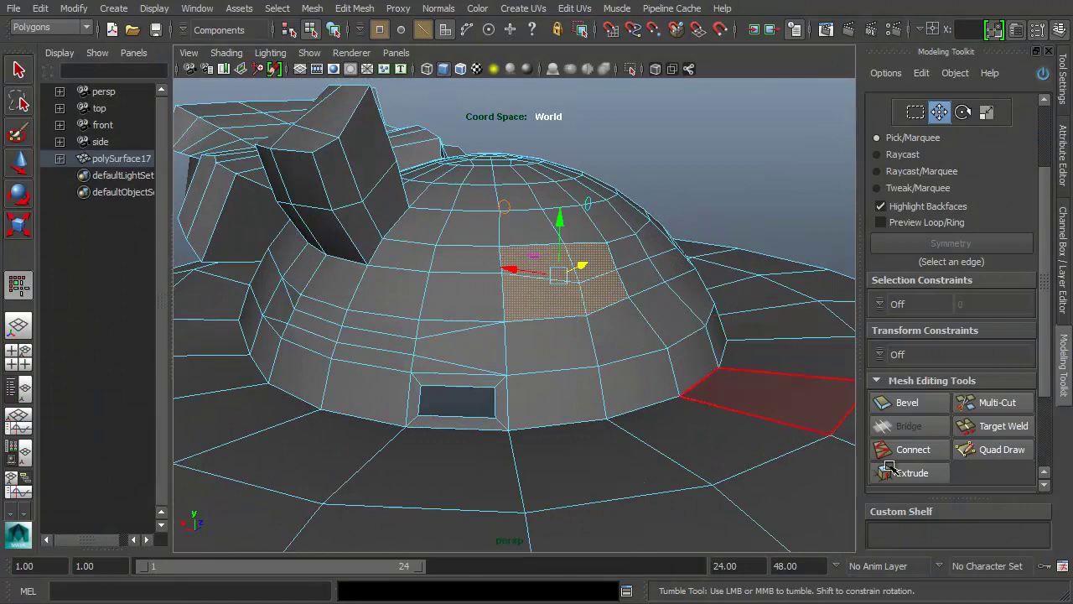
click(1065, 97)
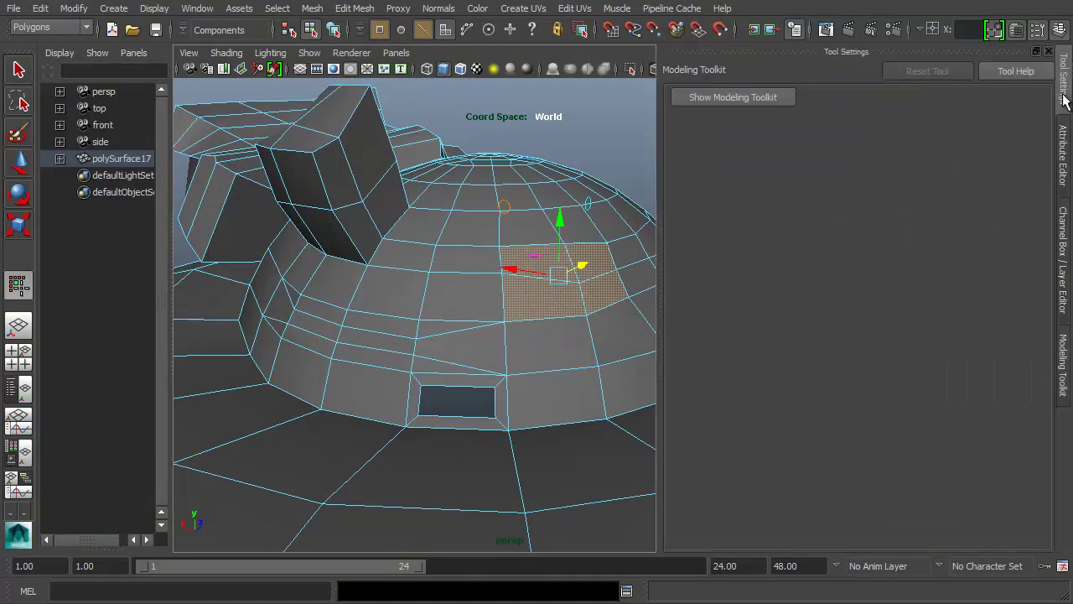
click(1063, 142)
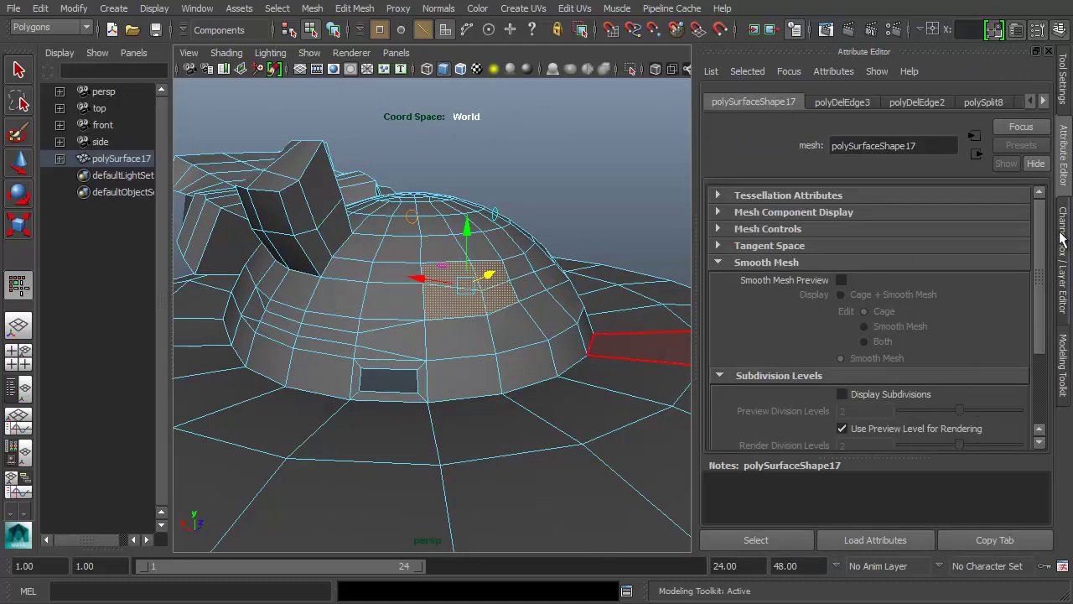
click(1063, 362)
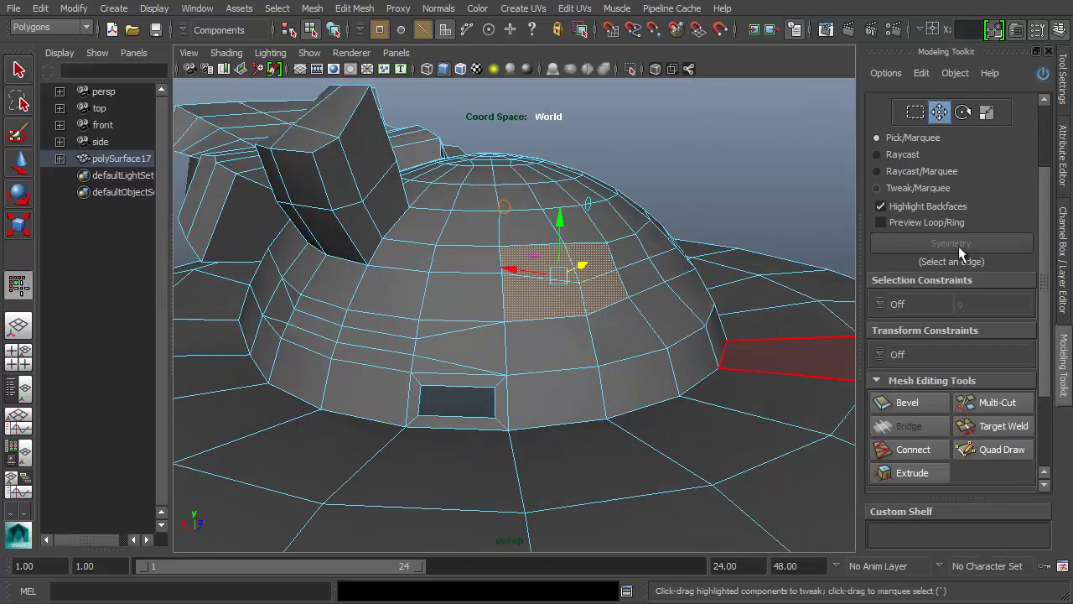
alt+middle_drag(686, 227, 675, 230)
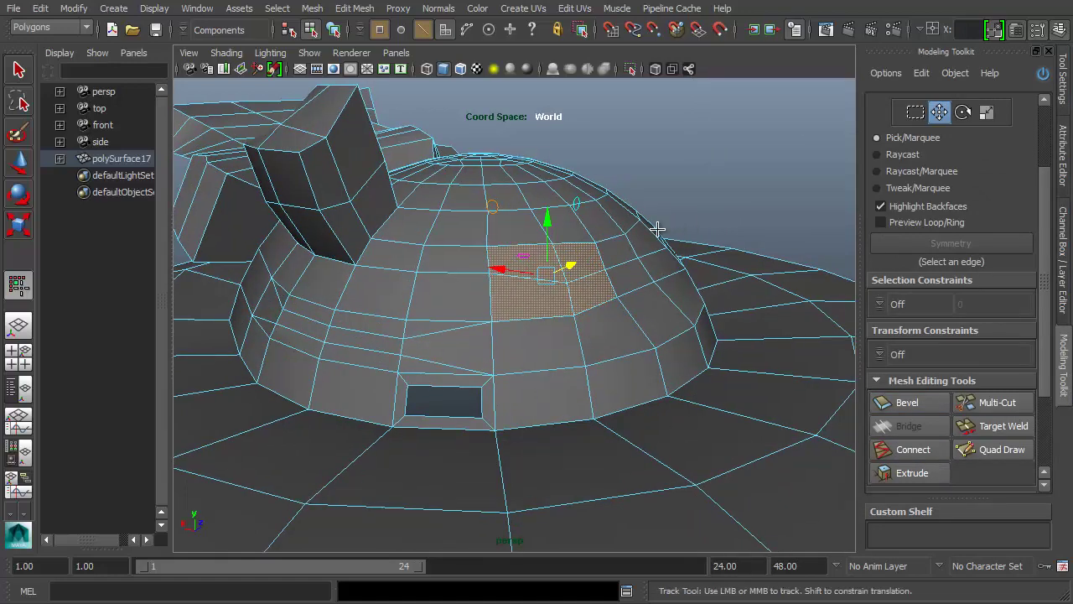
alt+right_drag(656, 231, 652, 244)
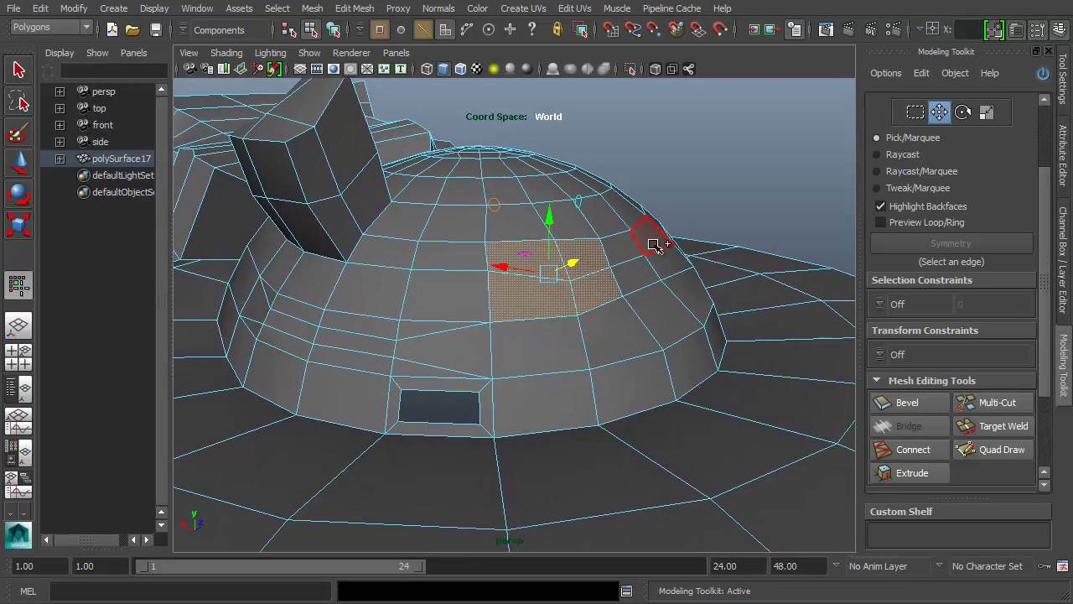
Extrude the four selected dome faces outward by about 0.174 along local Z
key(shift+e)
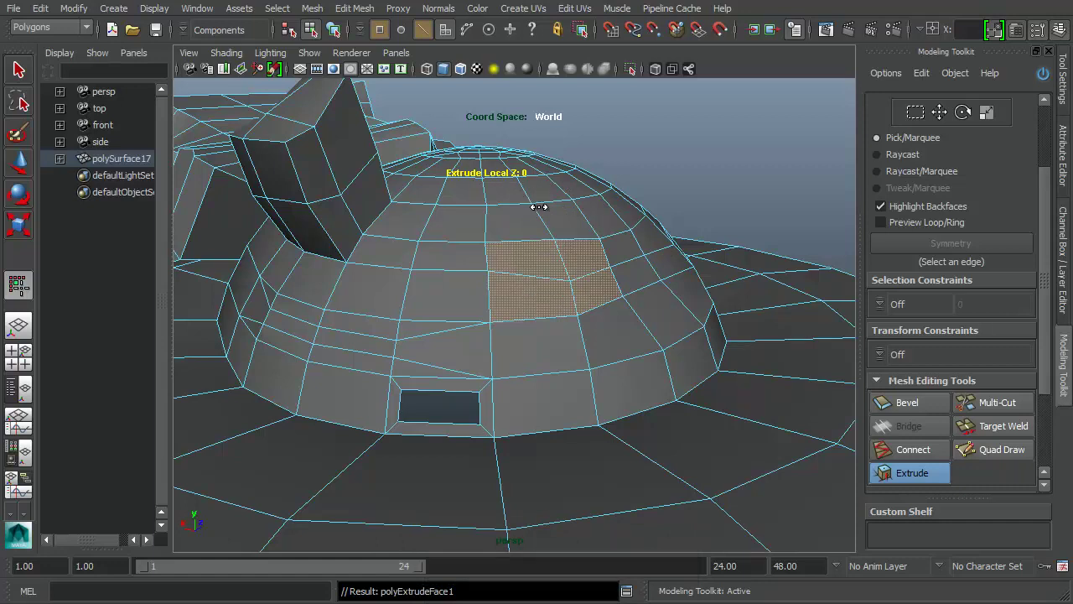
drag(539, 206, 589, 208)
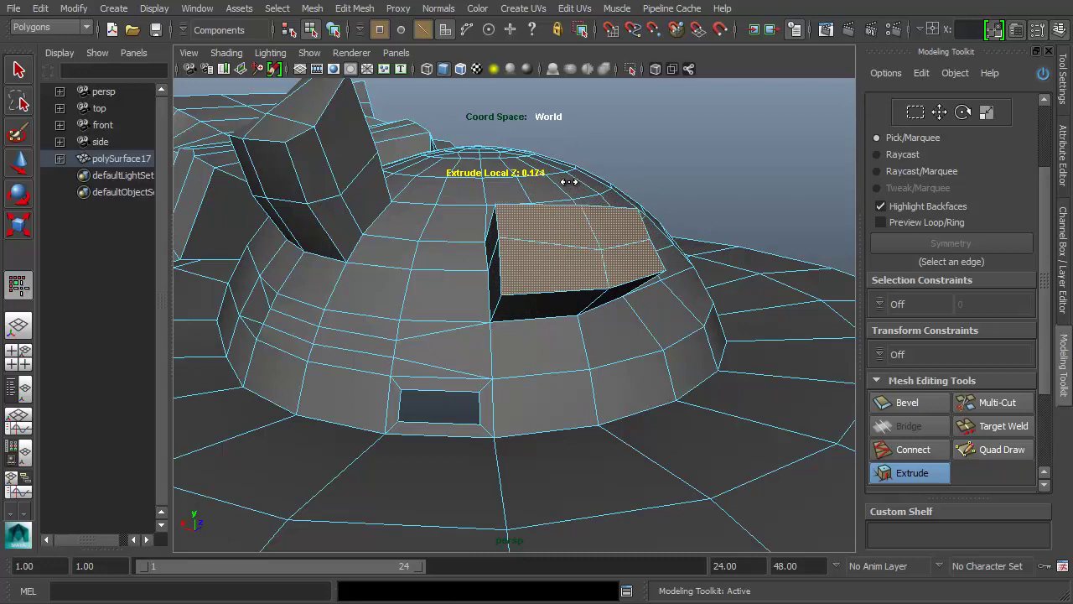
click(568, 181)
Try splitting the extrusion into separate blocks per face, and restore it to one connected block
click(549, 200)
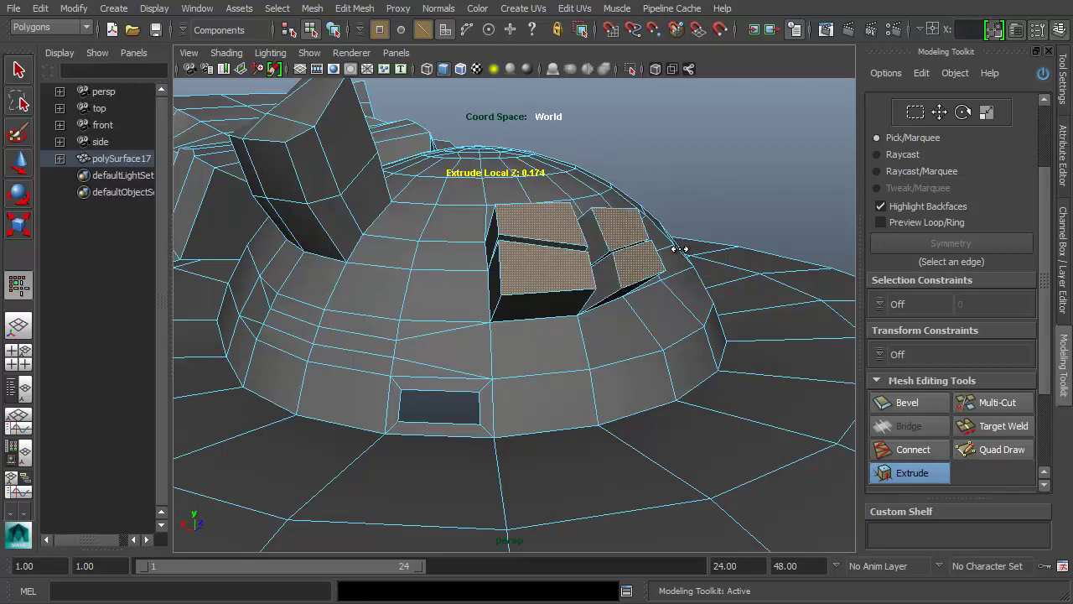
alt+drag(679, 249, 630, 172)
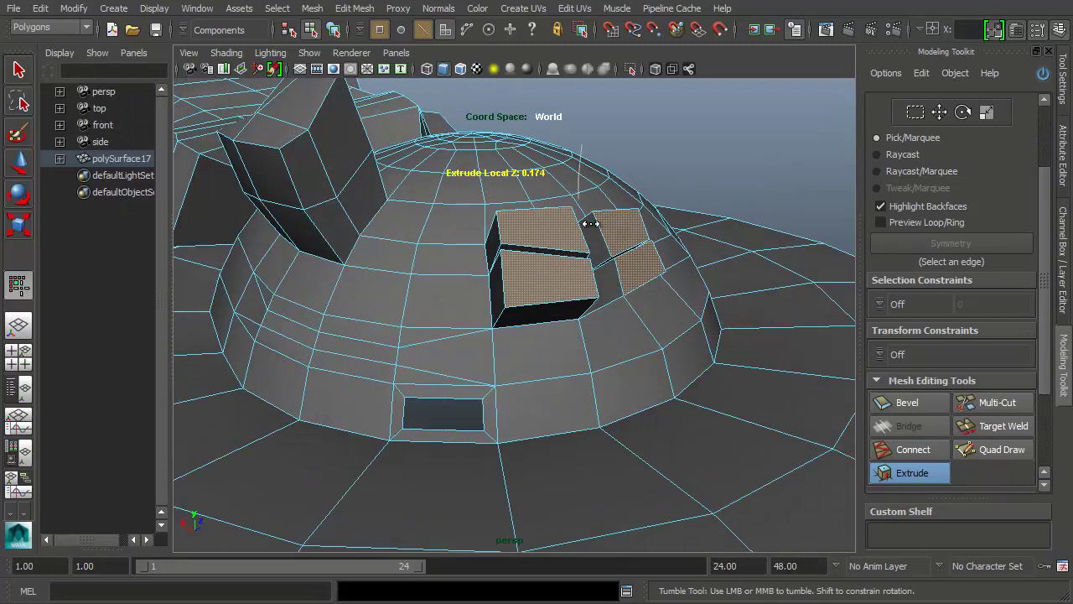
key(ctrl+z)
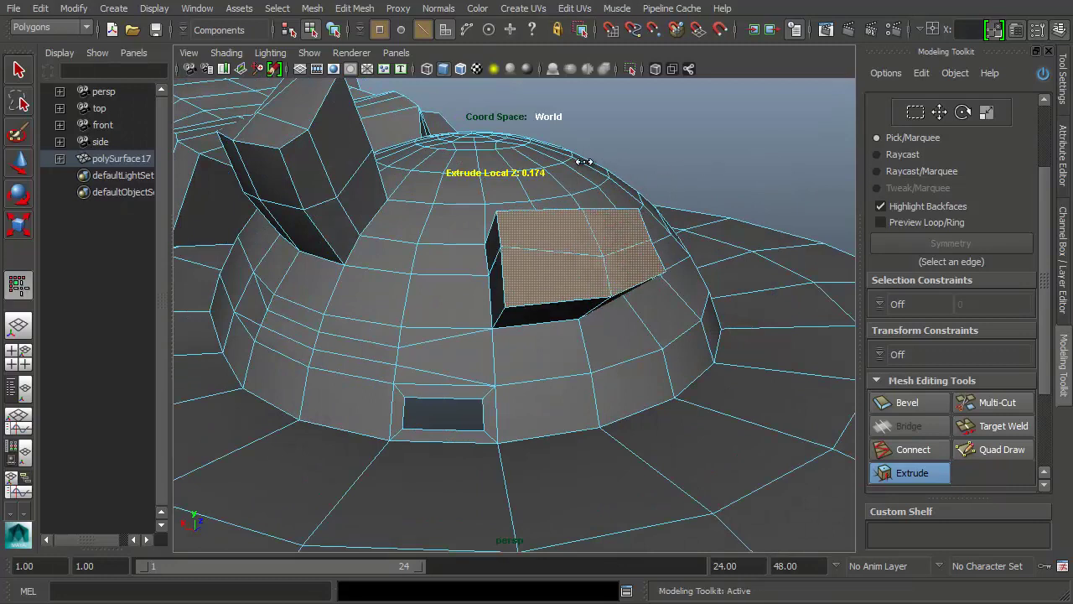
Inset the extruded faces with an offset of about 0.04 and adjust the local Z extrusion to about 0.175
middle_click(712, 171)
drag(630, 179, 847, 207)
click(702, 156)
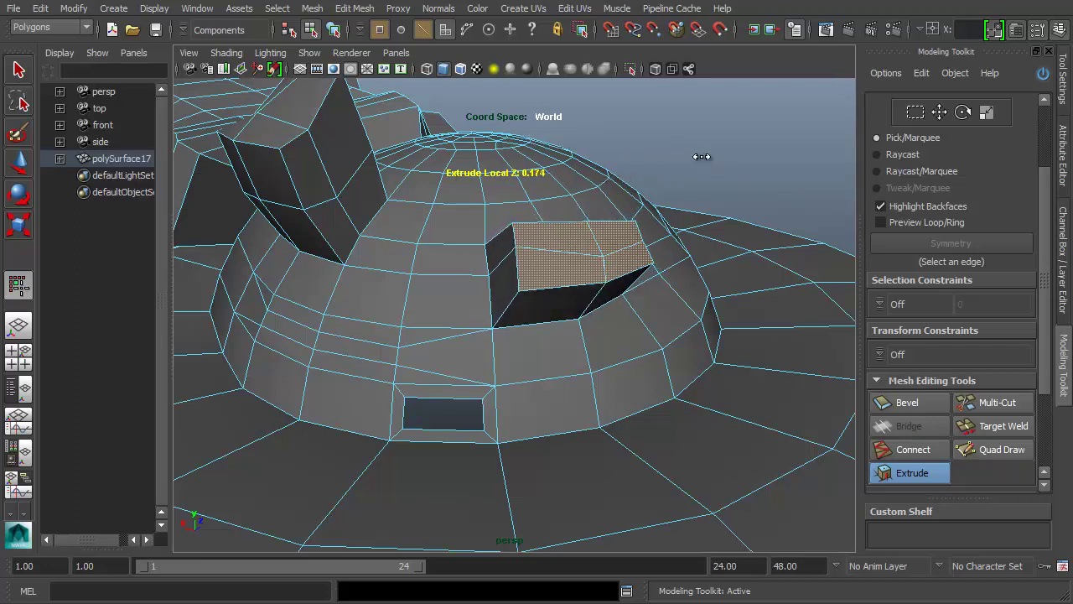
drag(702, 157, 718, 175)
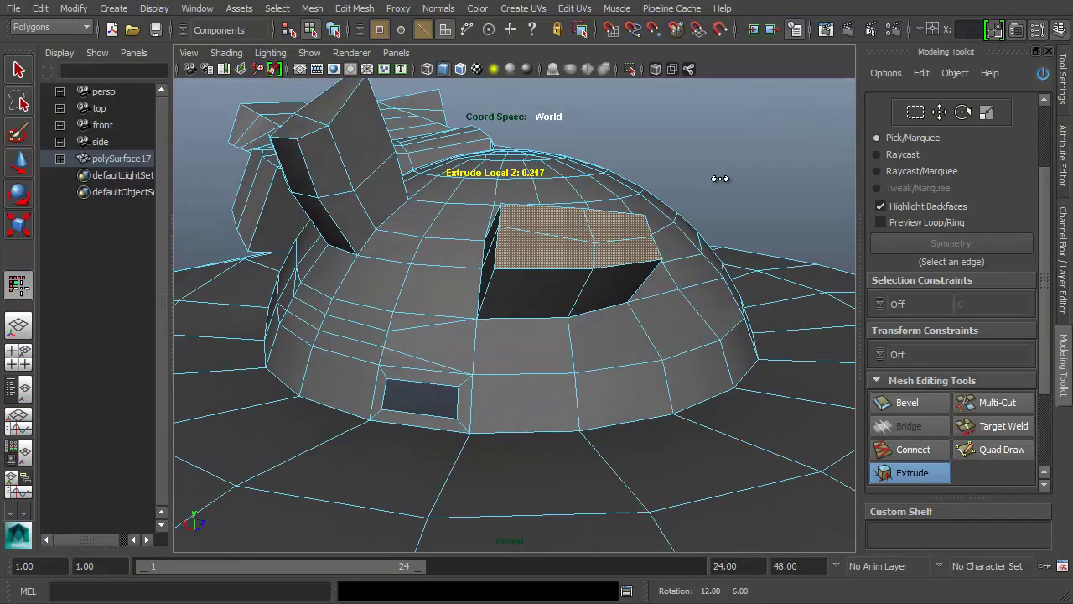
middle_click(693, 180)
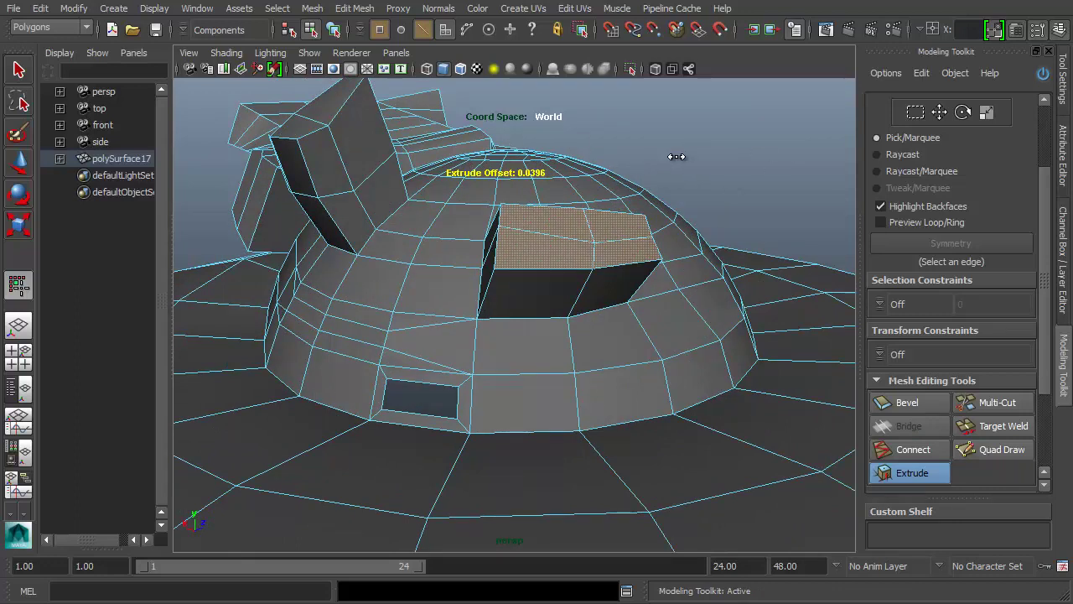
middle_click(645, 140)
drag(652, 153, 670, 175)
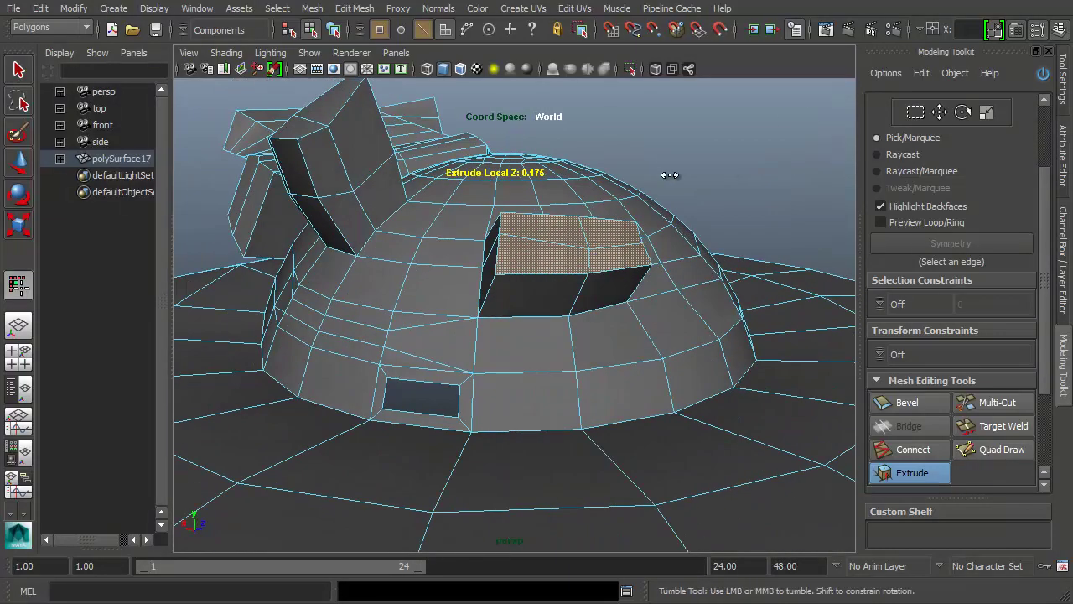
Set the dome face extrusion's divisions to 2
alt+drag(625, 199, 627, 247)
middle_drag(512, 230, 654, 189)
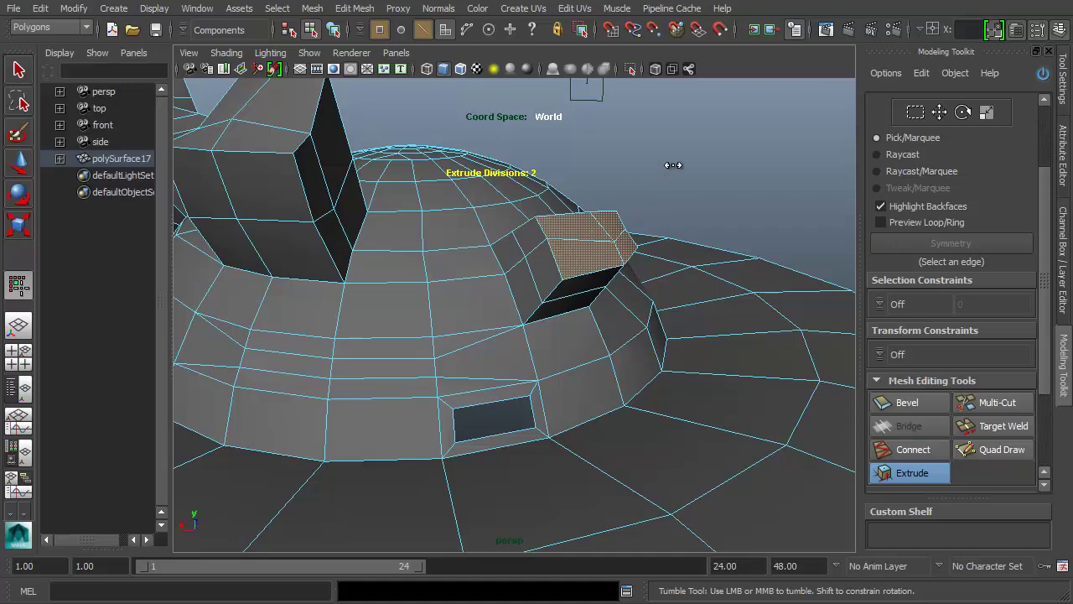
mouse_move(674, 165)
alt+mouse_down()
mouse_move(580, 154)
mouse_move(703, 157)
mouse_move(602, 153)
mouse_move(660, 159)
alt+mouse_up()
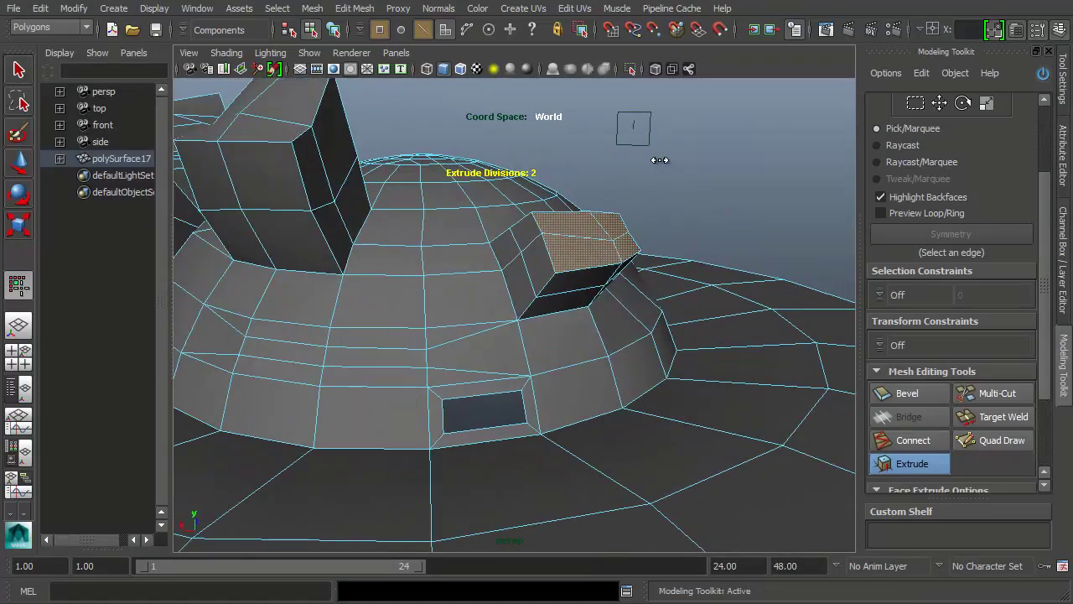
alt+drag(695, 202, 542, 213)
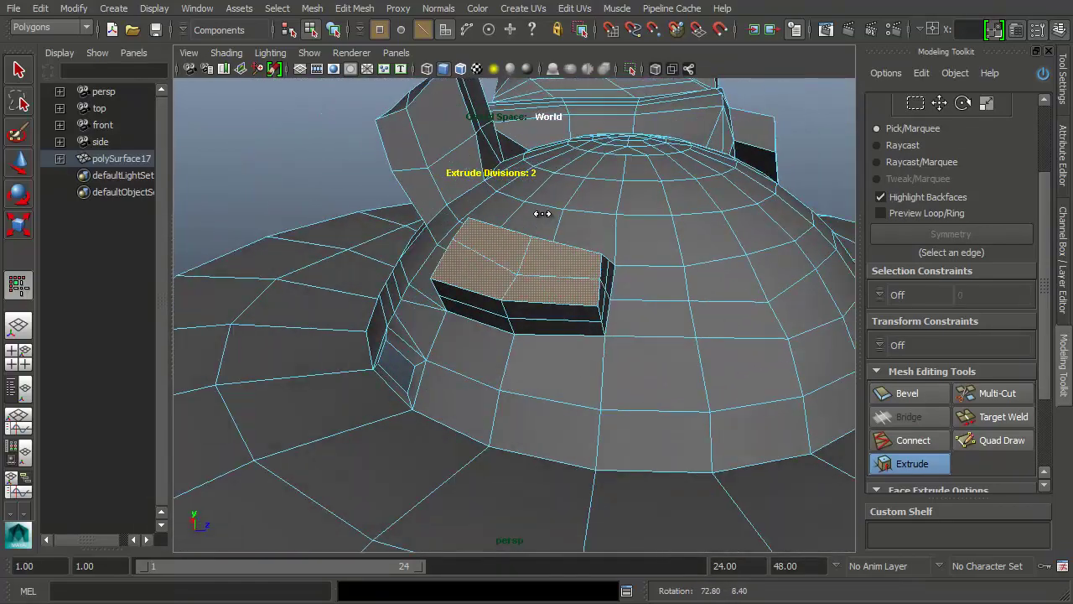
alt+middle_drag(647, 255, 531, 217)
alt+drag(531, 217, 508, 221)
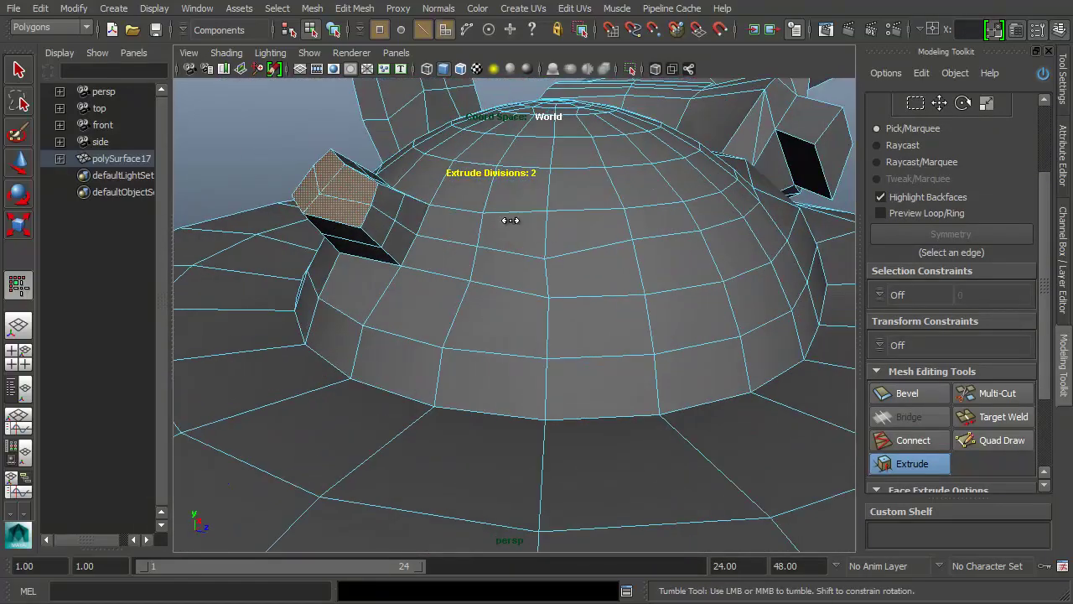
Finish the dome face extrusion and return to the Move tool with the extruded faces selected
alt+drag(464, 192, 390, 342)
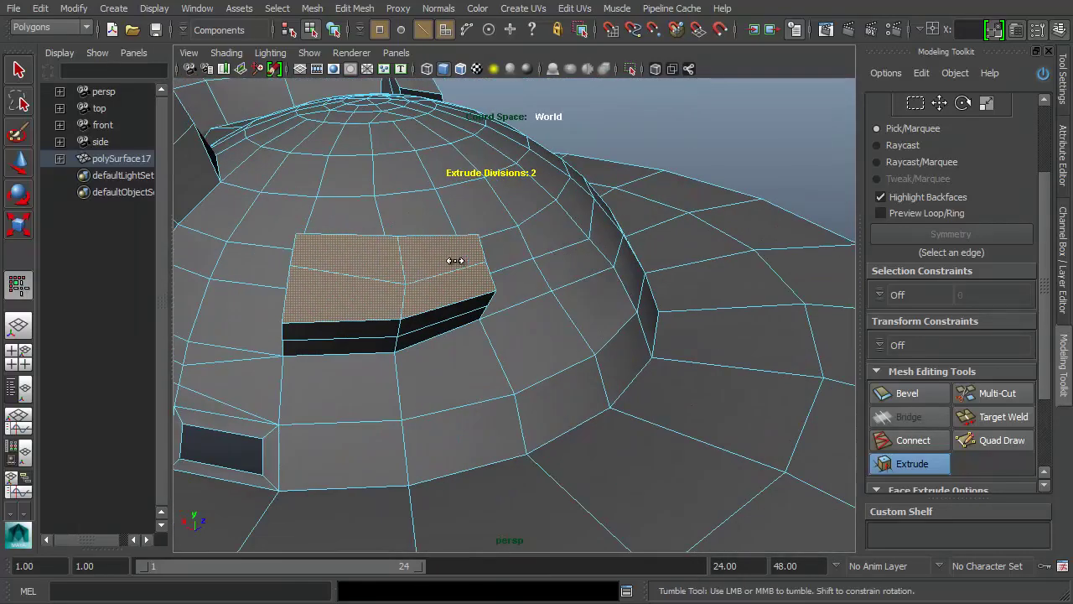
alt+drag(450, 258, 443, 249)
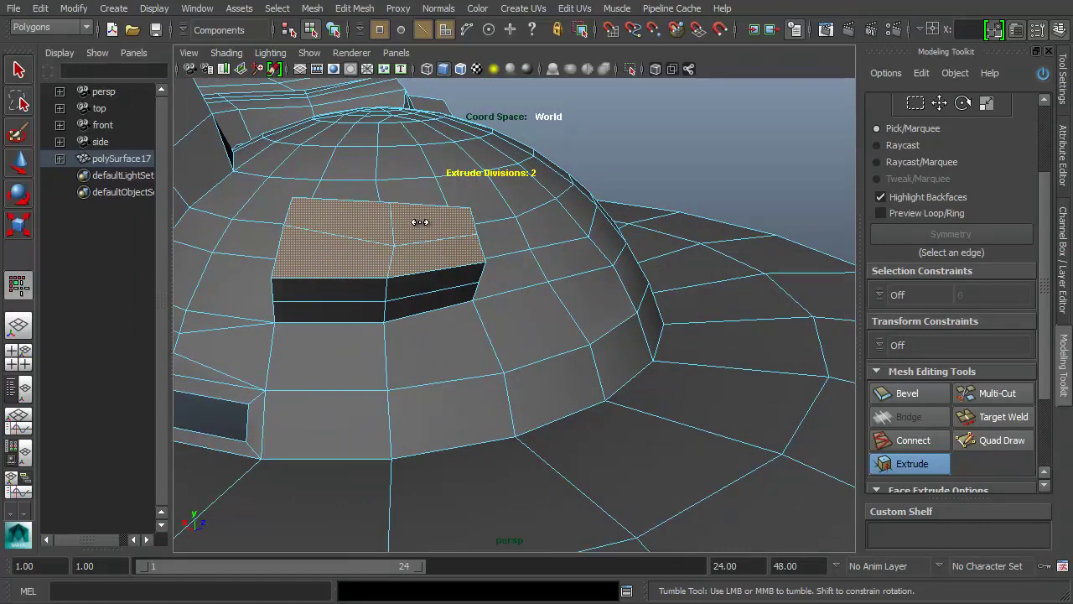
right_click(419, 221)
alt+middle_drag(424, 230, 444, 235)
alt+middle_drag(561, 272, 583, 267)
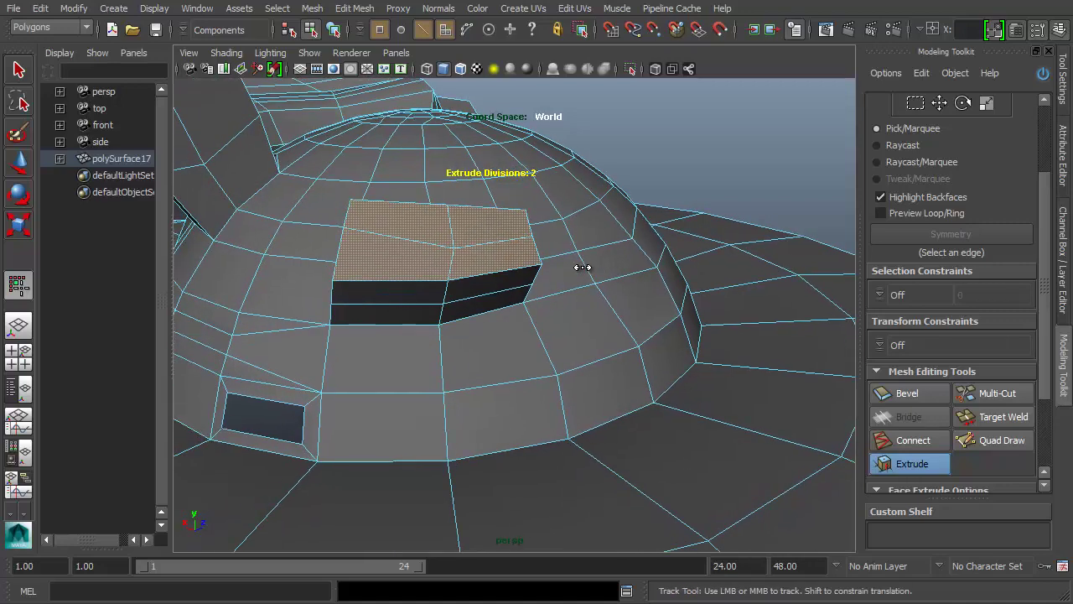
key(alt+q)
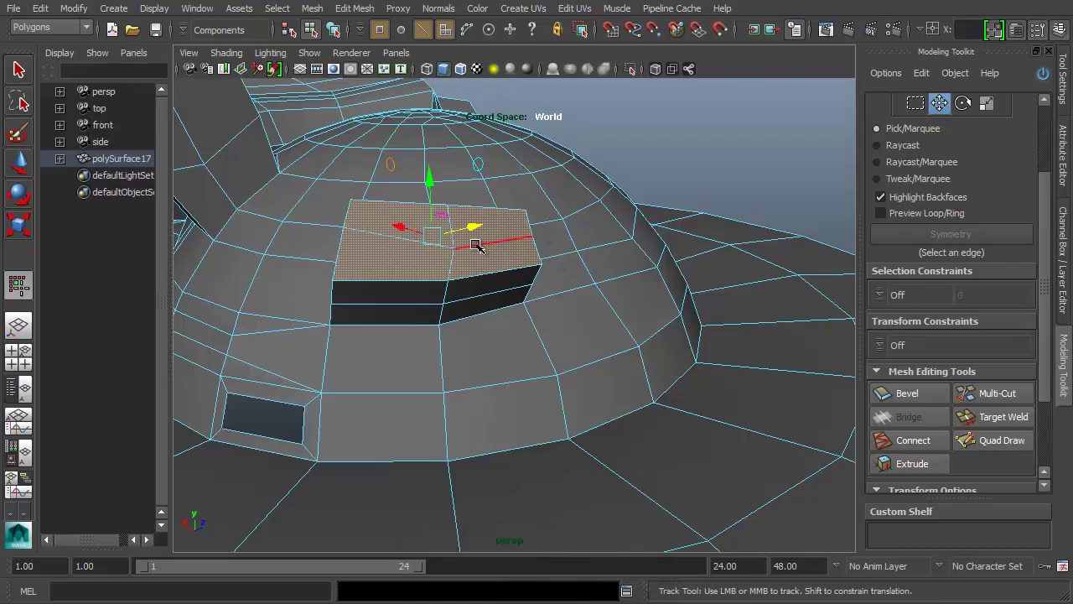
Select two vertically adjacent dome faces beside the extruded block
alt+drag(555, 249, 492, 290)
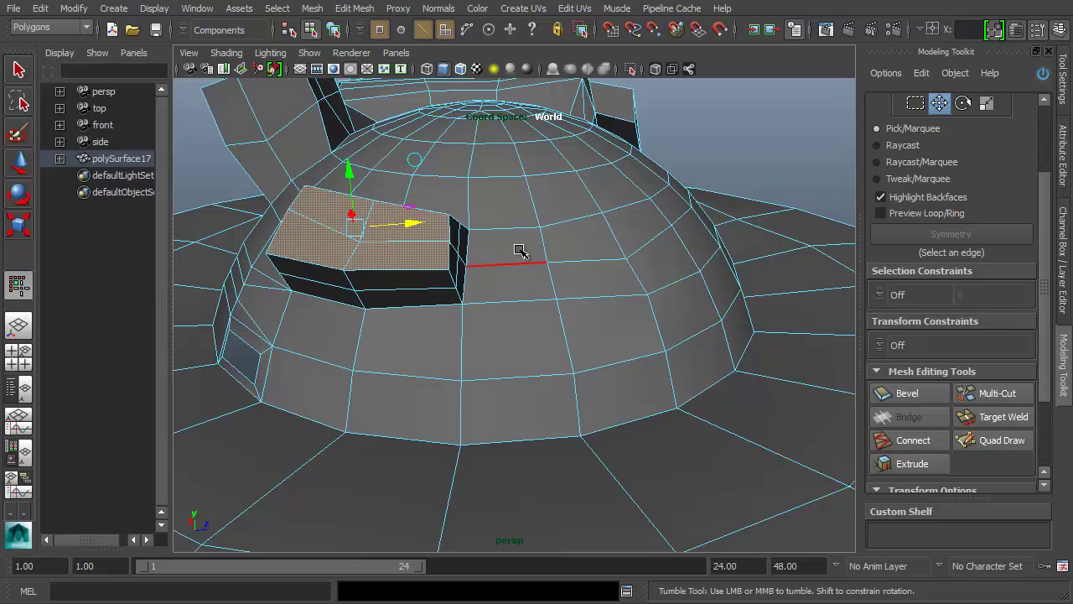
alt+drag(520, 251, 492, 232)
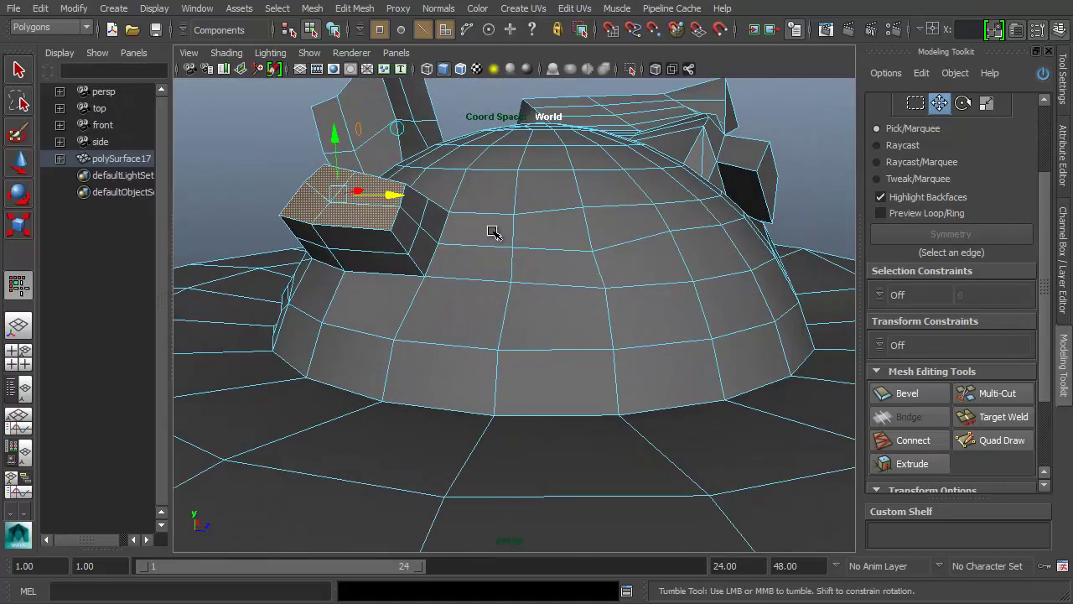
click(545, 231)
shift+click(565, 276)
alt+drag(657, 268, 653, 303)
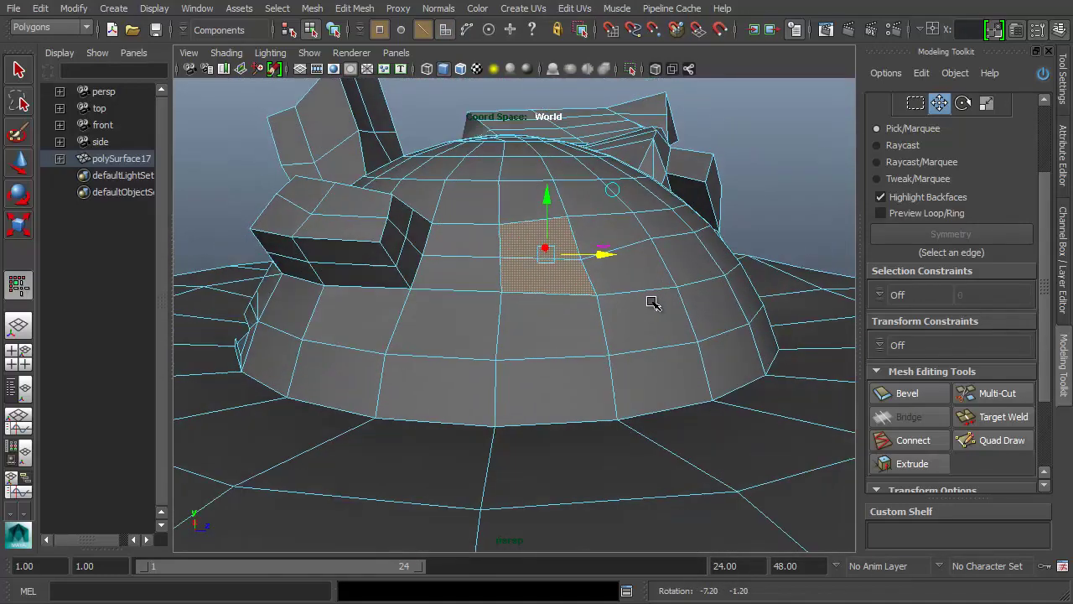
Try extruding the two selected dome faces outward, and undo the extrusion
key(ctrl+e)
mouse_move(635, 246)
alt+mouse_down()
mouse_move(652, 254)
mouse_move(642, 252)
alt+mouse_up()
key(q)
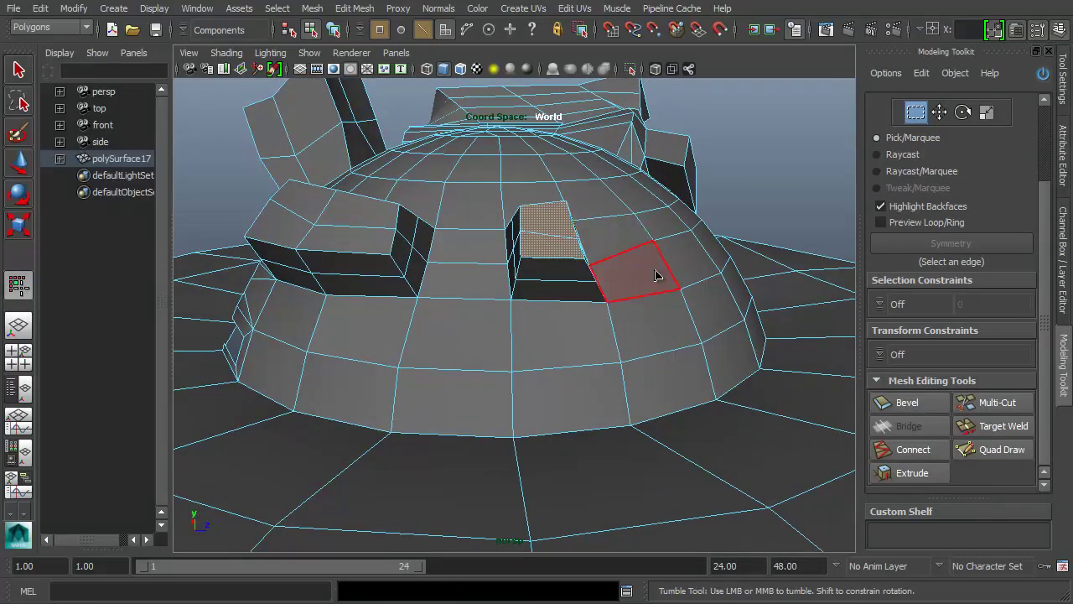
alt+drag(657, 270, 620, 287)
alt+middle_drag(620, 288, 592, 278)
alt+drag(592, 278, 617, 279)
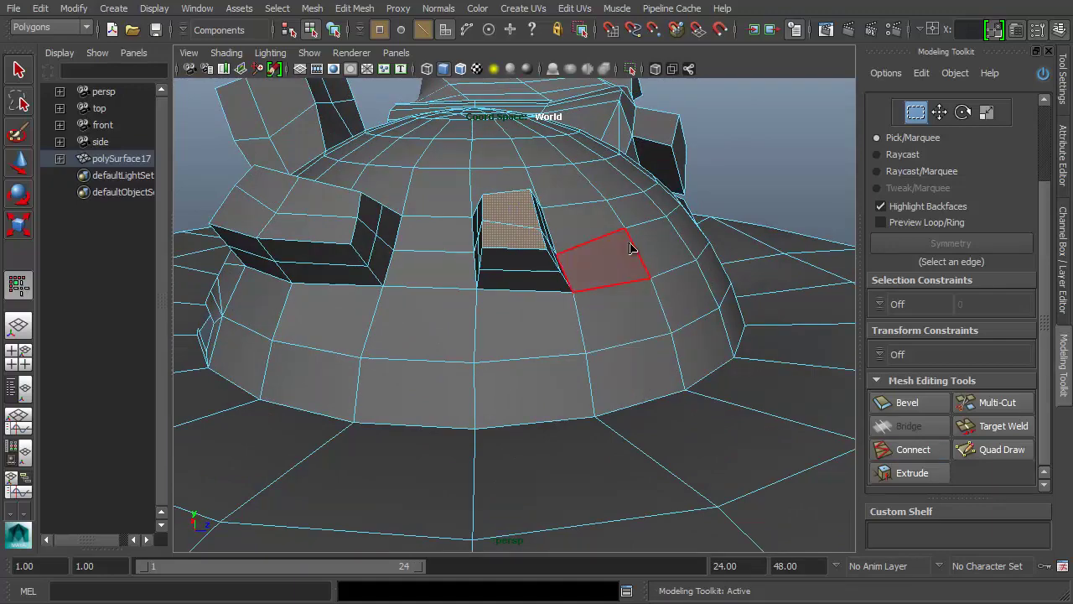
mouse_move(629, 246)
alt+mouse_down()
mouse_move(601, 235)
mouse_move(654, 247)
mouse_move(581, 256)
mouse_move(580, 233)
mouse_move(598, 227)
mouse_move(618, 257)
alt+mouse_up()
key(ctrl+z)
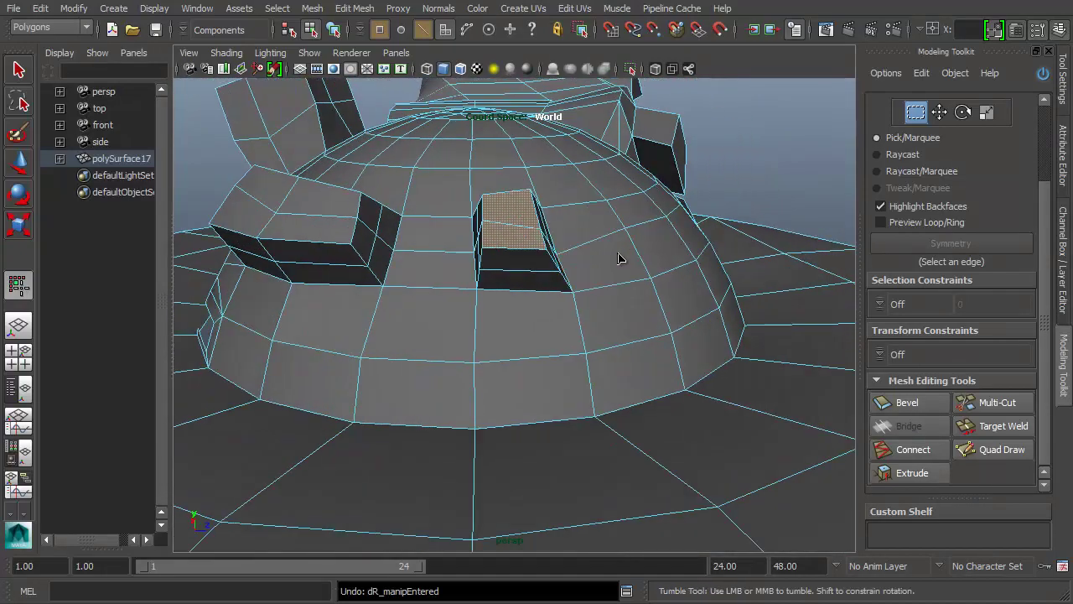
key(ctrl+z)
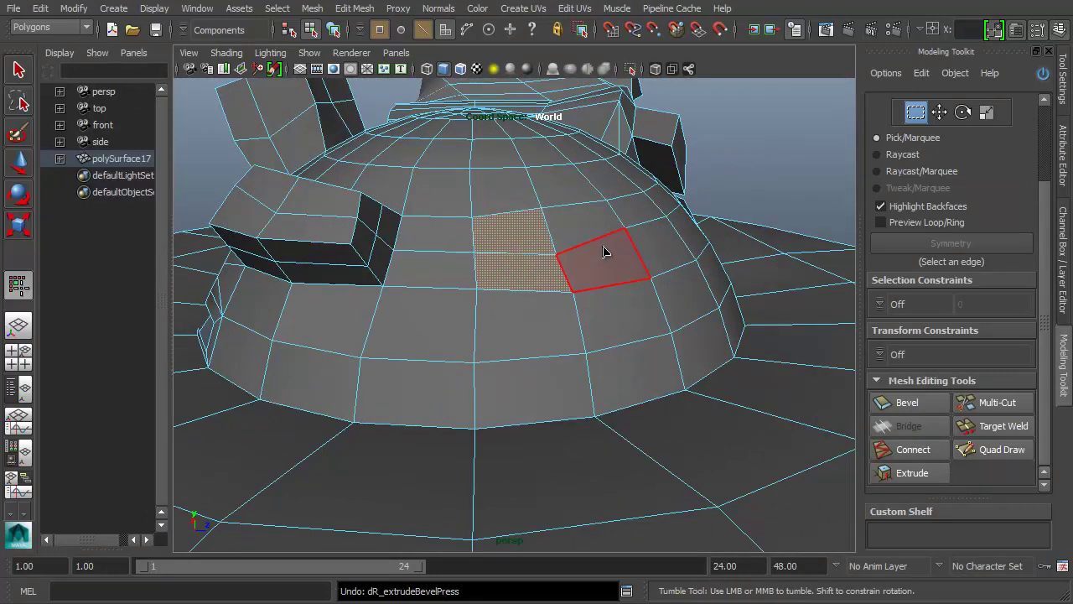
Convert the two-face selection to its perimeter edges
shift+click(533, 230)
key(ctrl+alt+s)
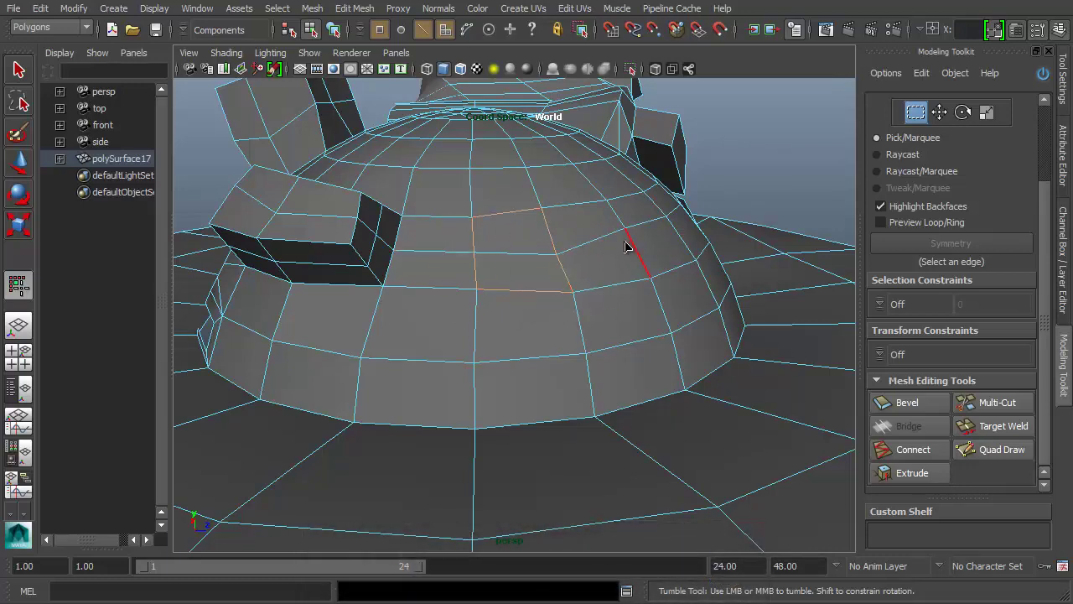
alt+middle_drag(628, 246, 578, 251)
alt+right_drag(578, 251, 591, 239)
alt+drag(591, 238, 554, 292)
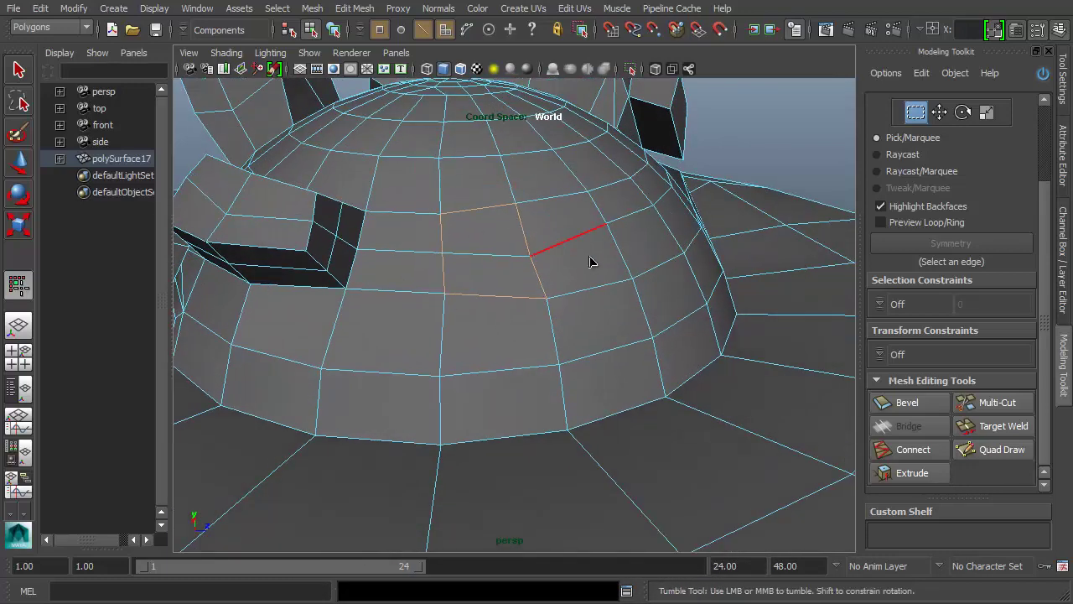
mouse_move(590, 262)
alt+mouse_down()
mouse_move(606, 259)
mouse_move(592, 258)
alt+mouse_up()
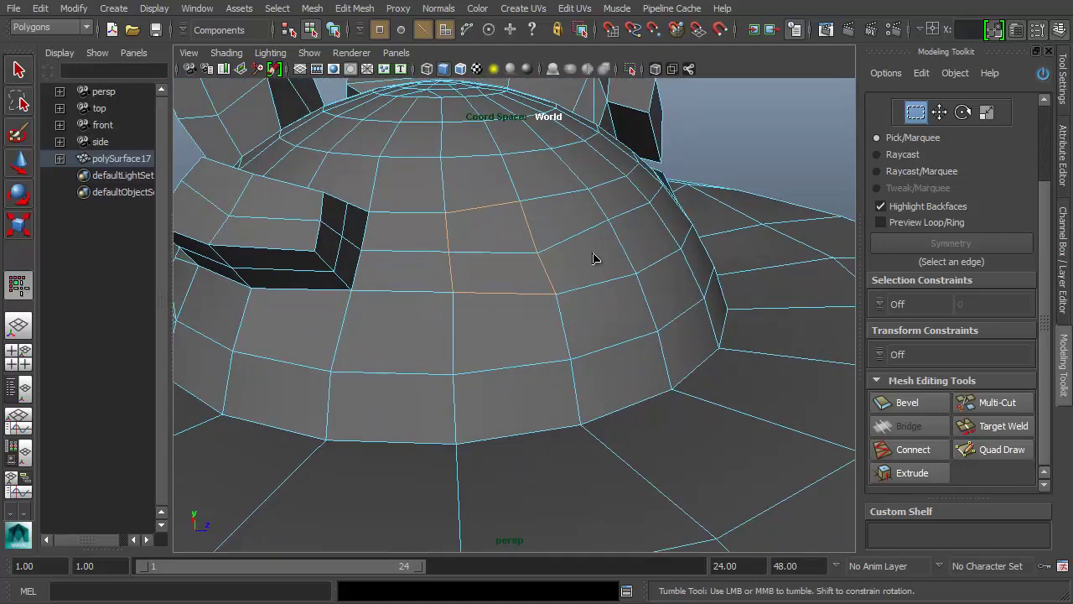
Bevel the perimeter edges with an offset of about 0.624 and 2 segments
key(ctrl+shift+b)
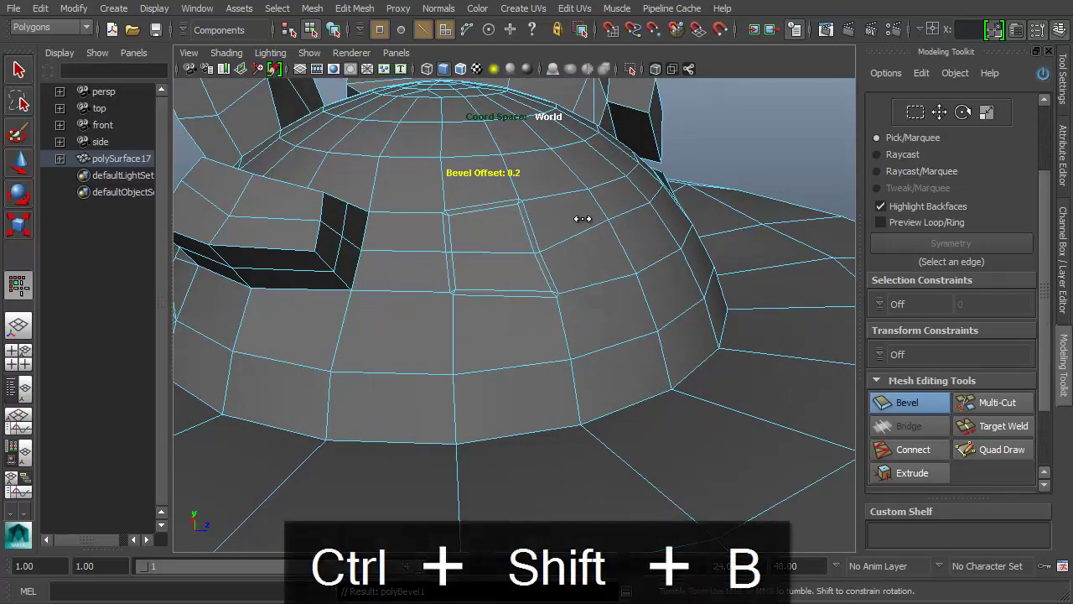
drag(568, 218, 652, 229)
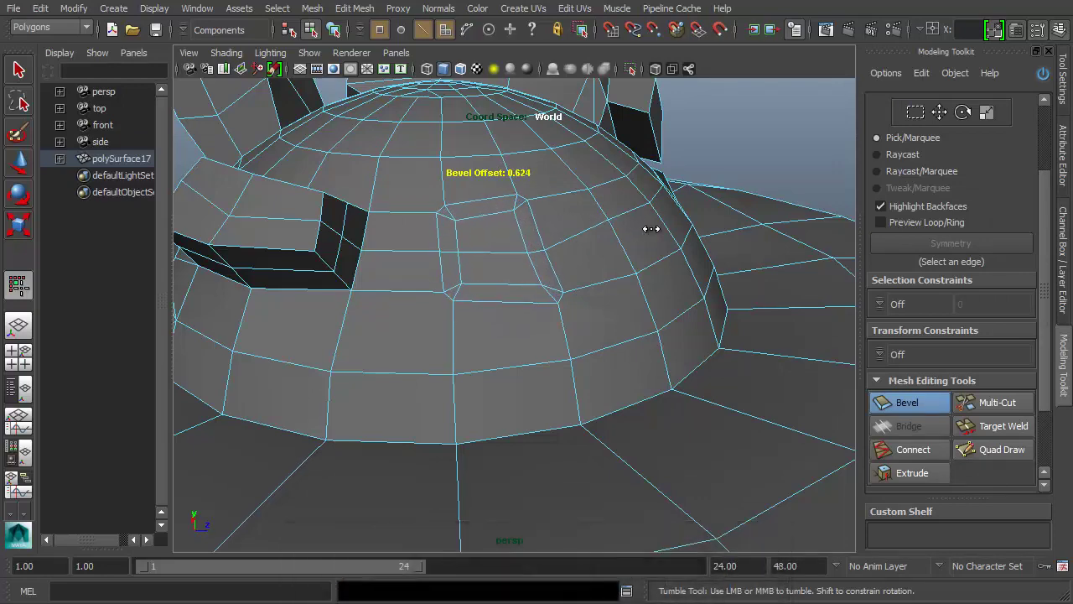
alt+drag(580, 227, 604, 223)
right_click(567, 214)
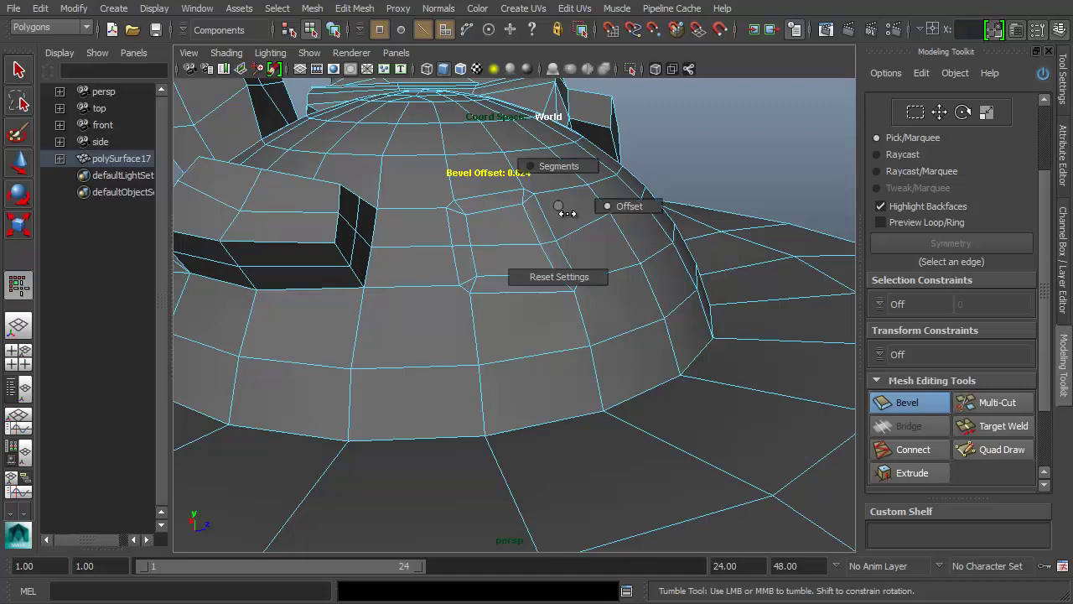
mouse_move(567, 214)
right_down()
mouse_move(552, 204)
mouse_move(565, 205)
mouse_move(565, 176)
right_up()
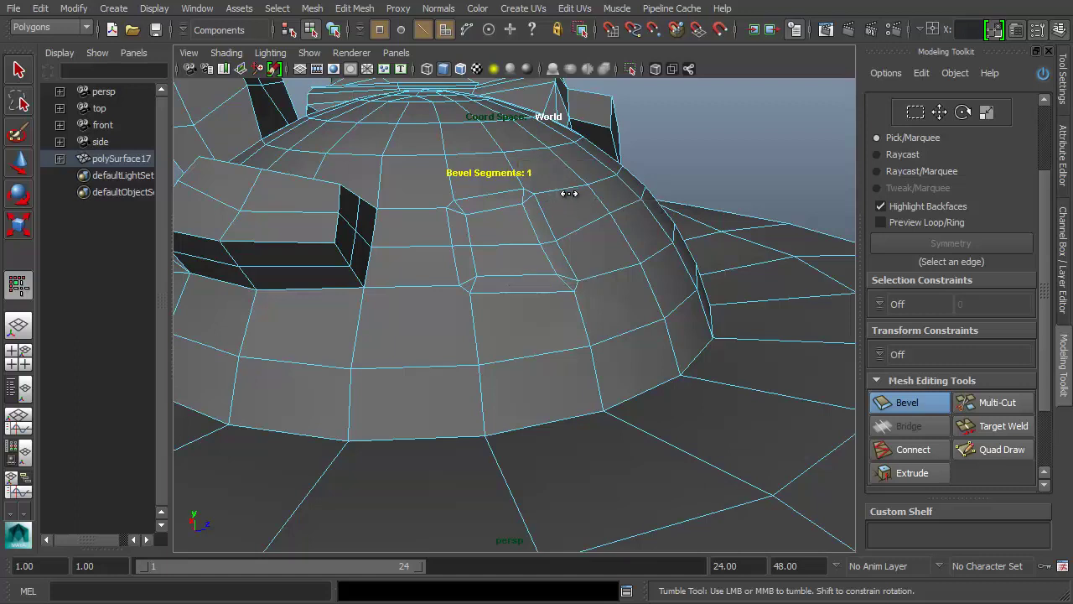
drag(570, 195, 575, 194)
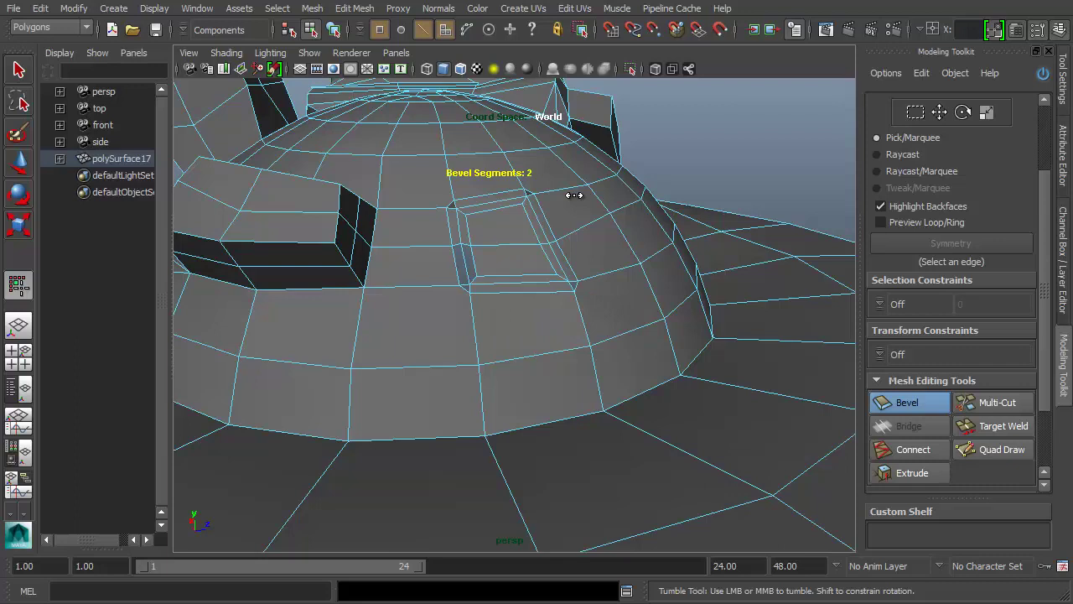
key(q)
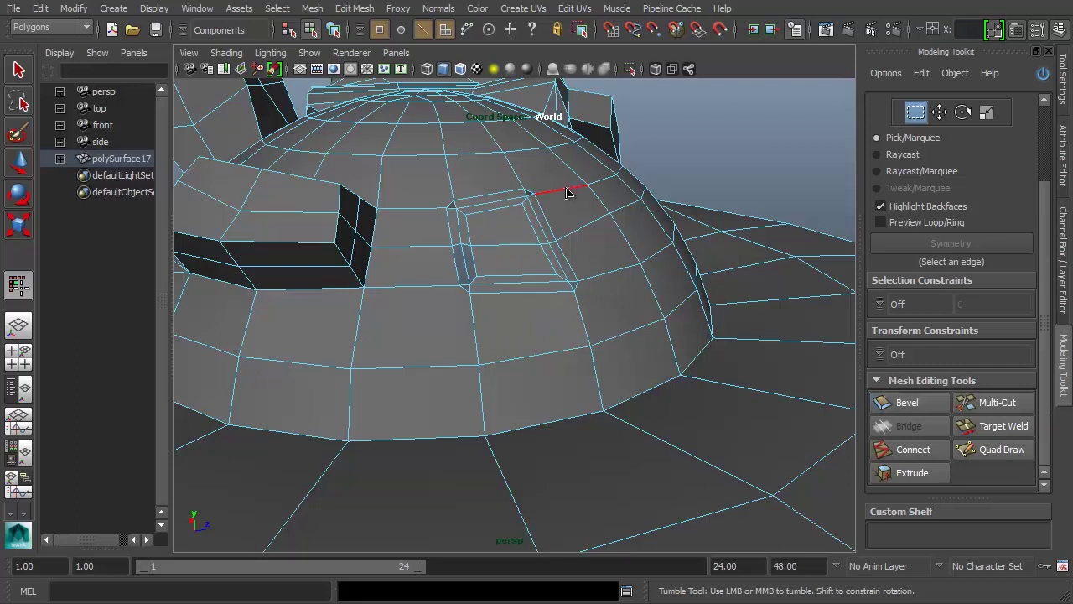
Merge the vertex pair at each of the two upper outer corners of the bevelled frame to a midpoint
alt+middle_drag(599, 175, 552, 195)
alt+right_drag(552, 195, 589, 205)
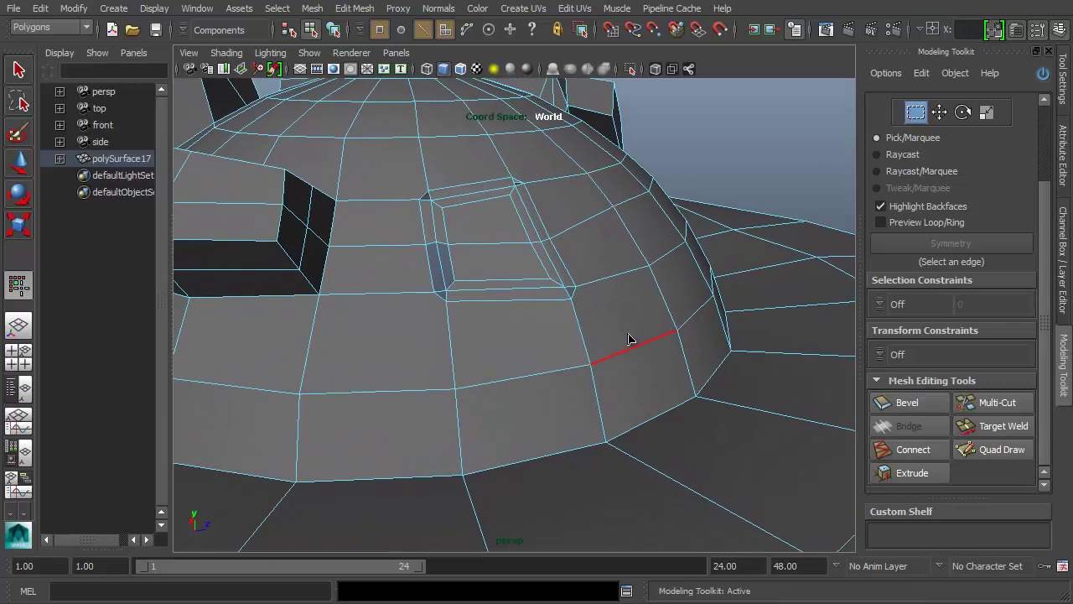
mouse_move(591, 198)
alt+mouse_down()
mouse_move(551, 210)
mouse_move(597, 202)
mouse_move(580, 207)
alt+mouse_up()
alt+right_drag(579, 207, 603, 212)
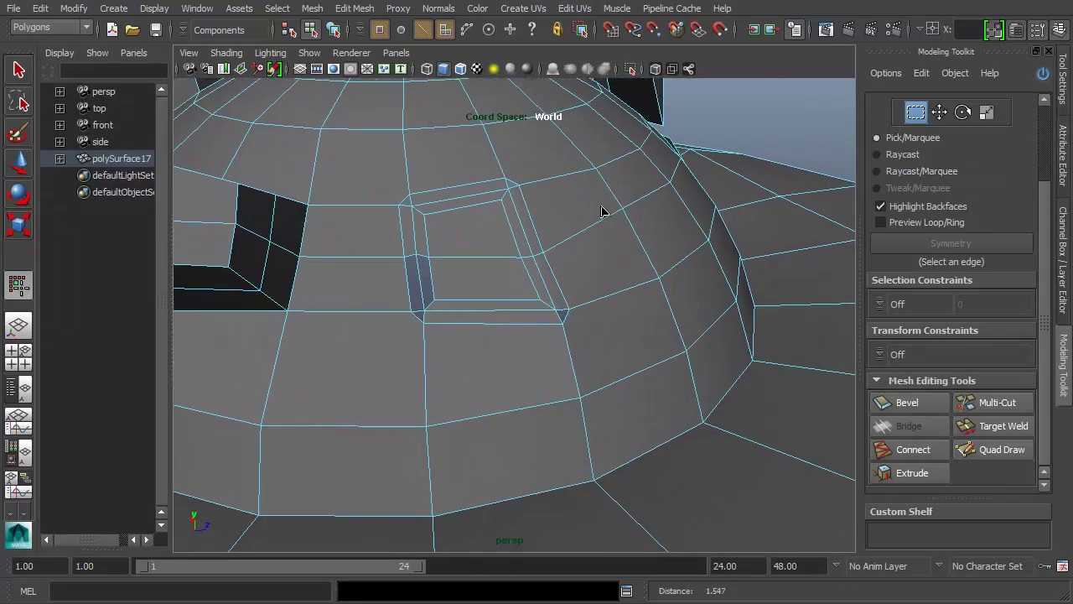
alt+middle_drag(591, 213, 591, 223)
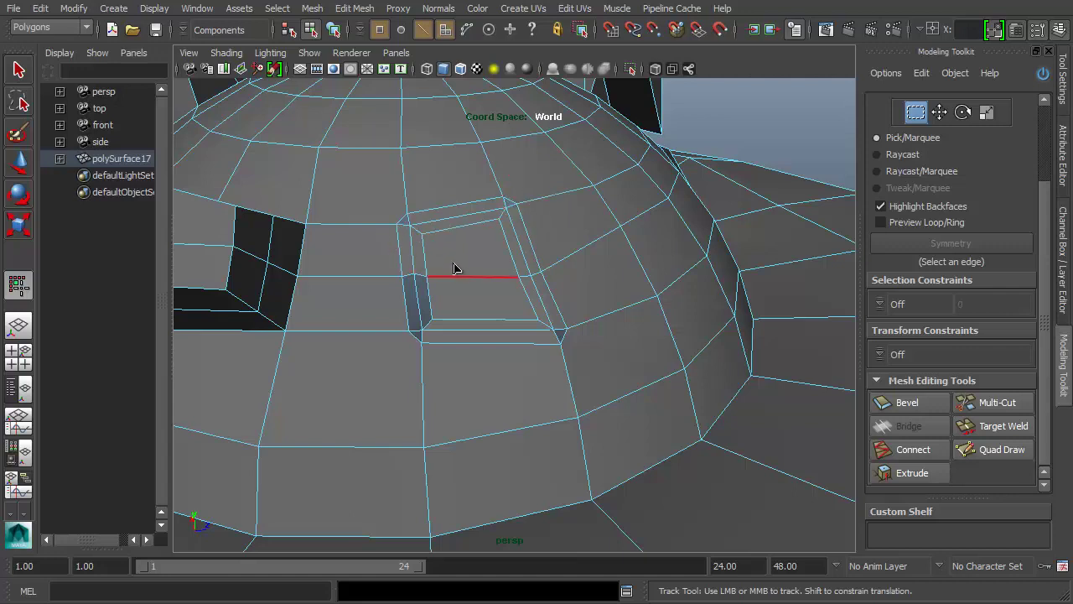
click(408, 215)
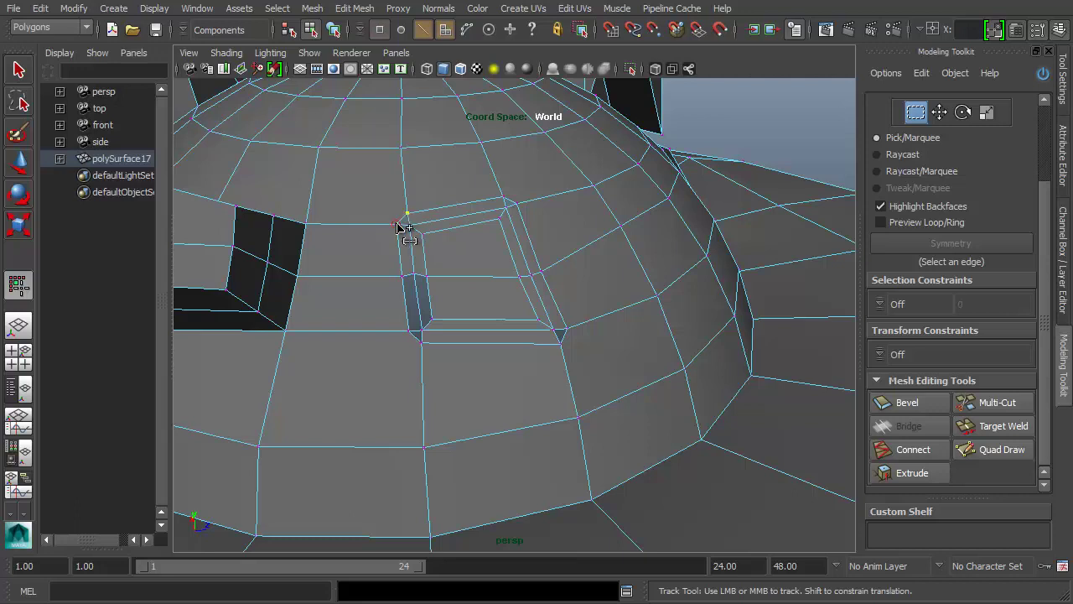
shift+click(397, 225)
key(shift+w)
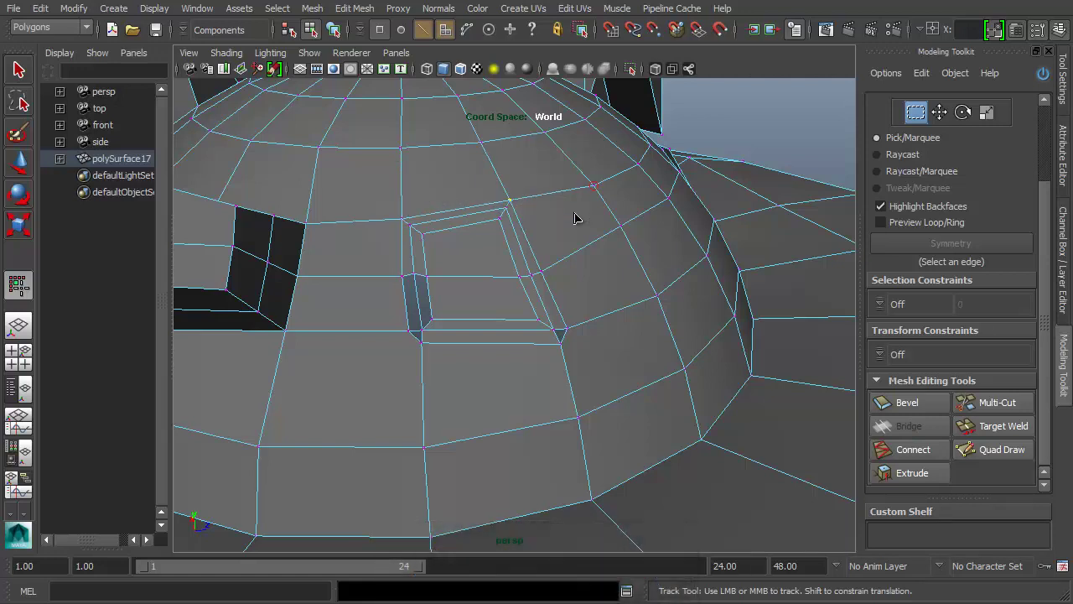
Merge the vertex pair at each of the two lower outer corners of the bevelled frame to a midpoint
key(F10)
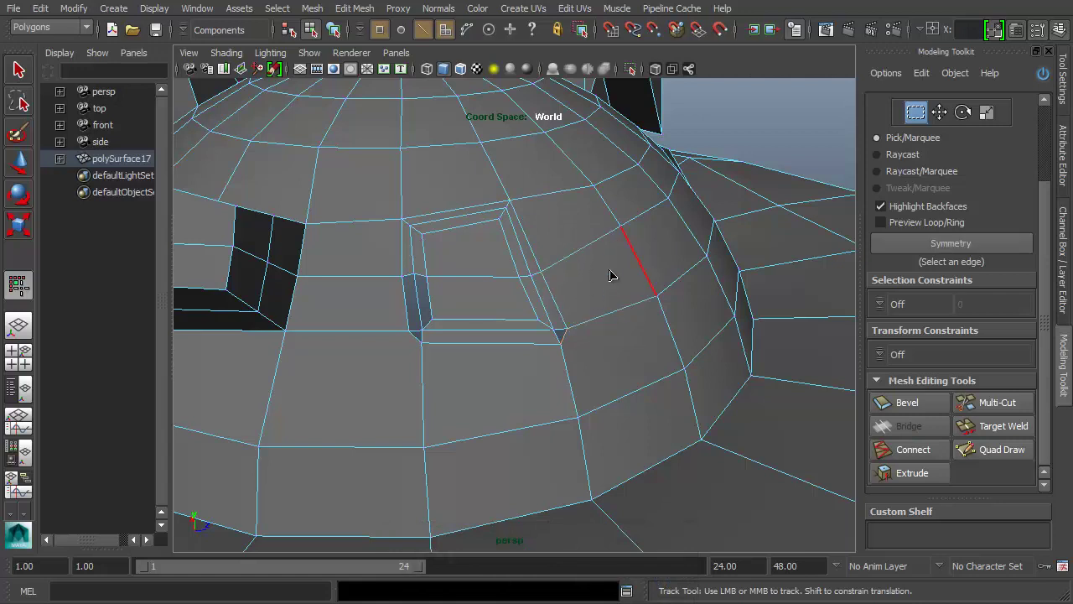
key(F9)
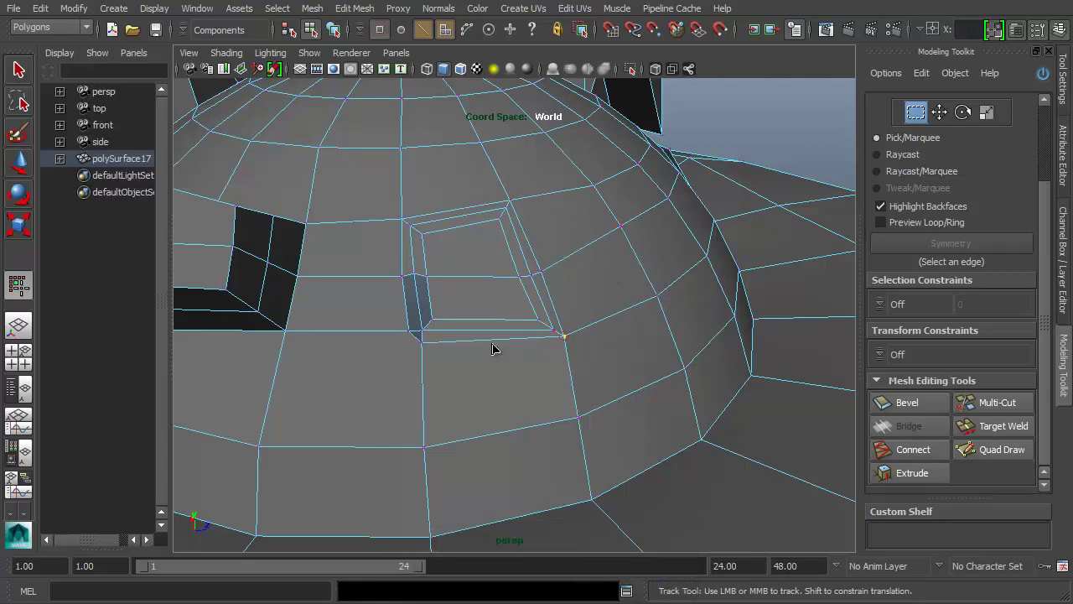
key(F10)
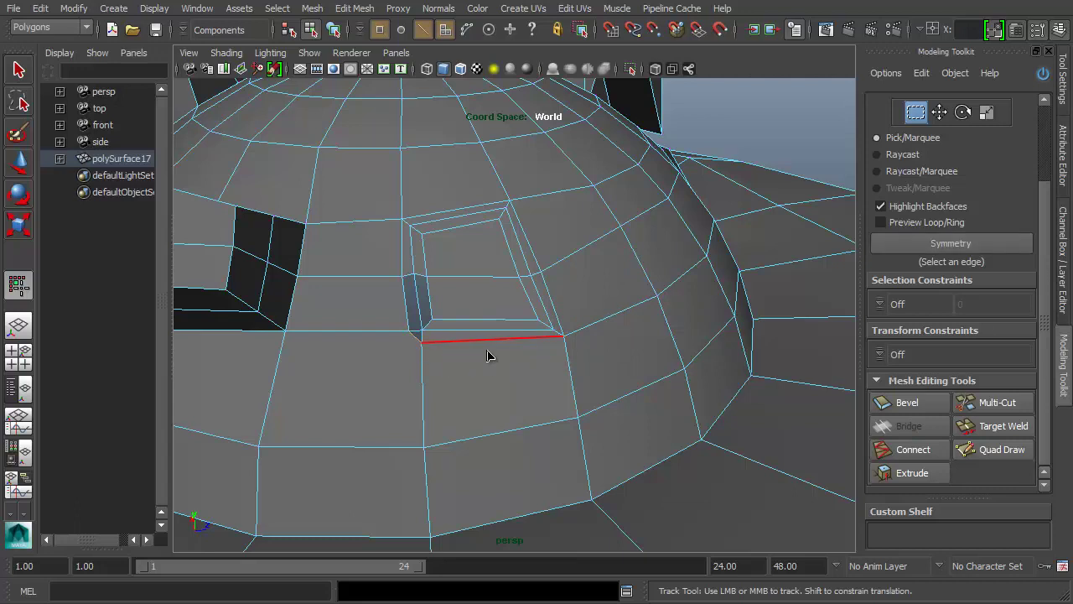
key(shift+z)
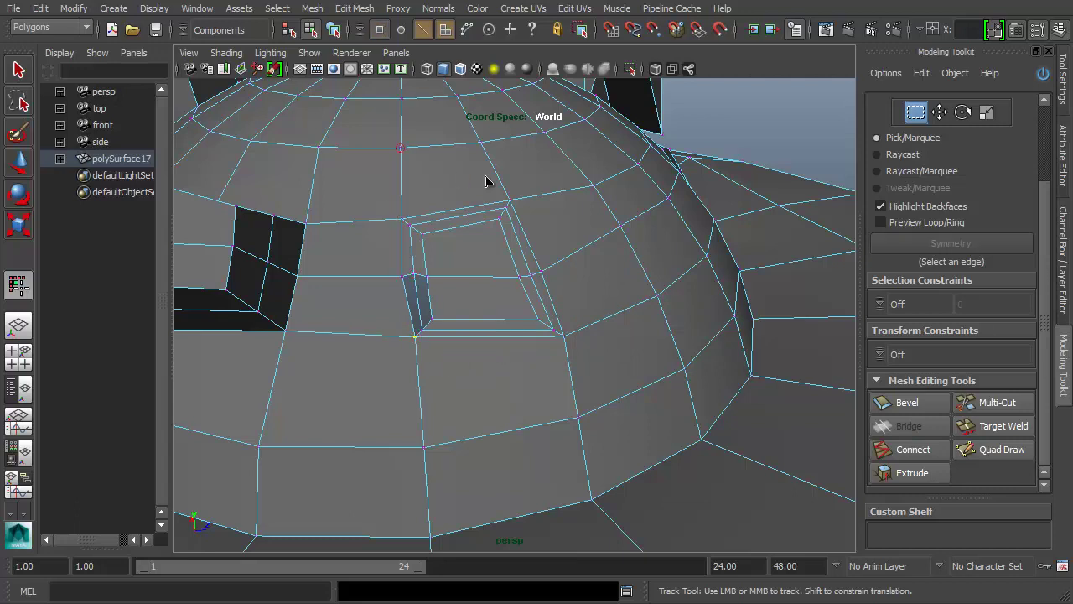
Examine the bevelled frame in object mode with the smooth mesh preview, and restore the unsmoothed display
alt+middle_drag(635, 290, 612, 280)
alt+drag(611, 285, 503, 263)
alt+middle_drag(503, 263, 516, 254)
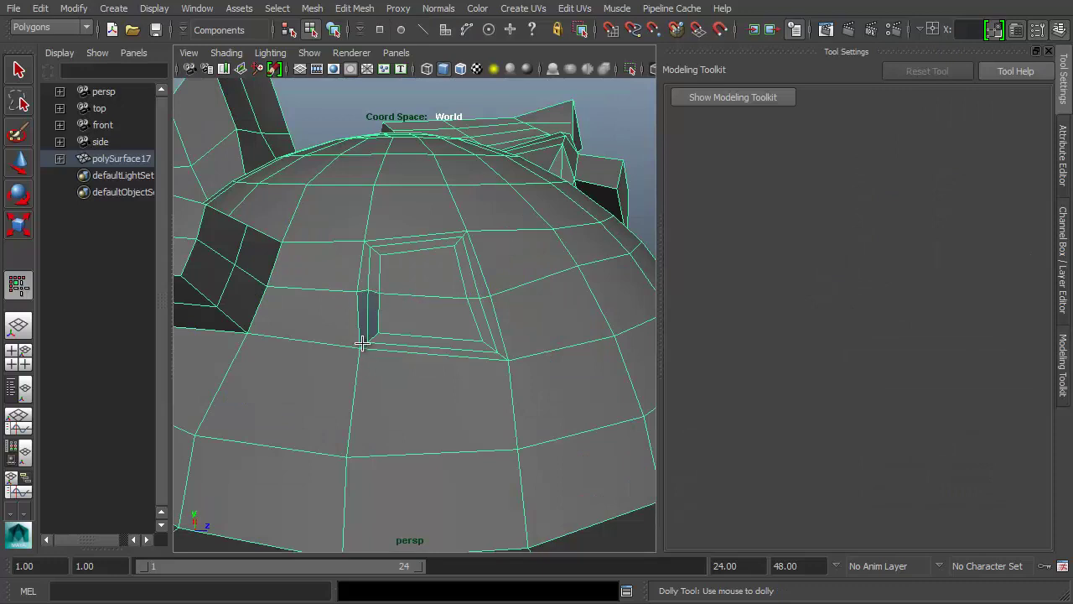
scroll(406, 326, up, 6)
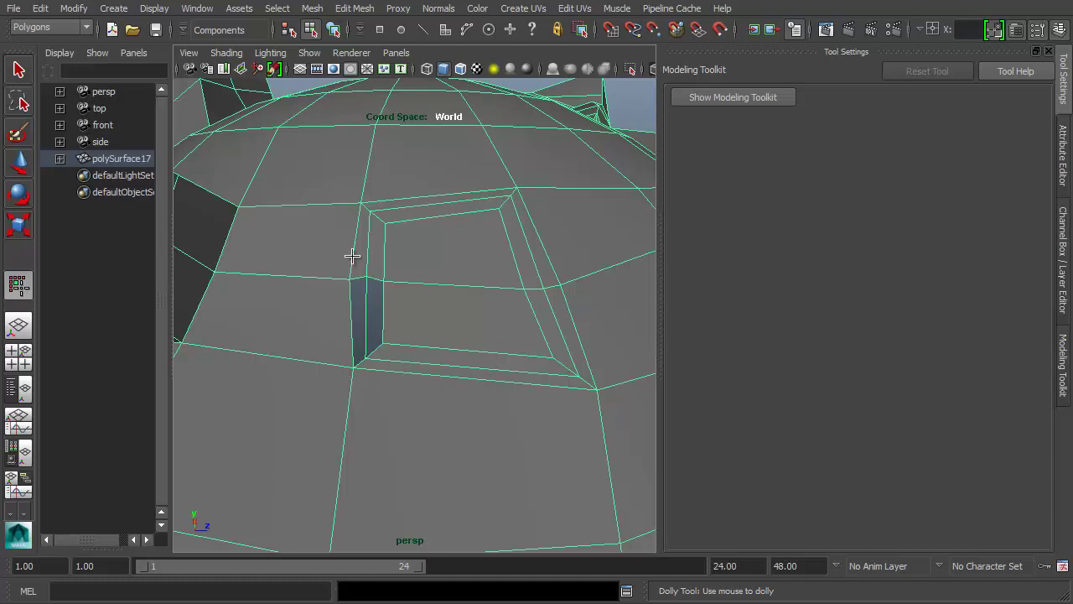
key(3)
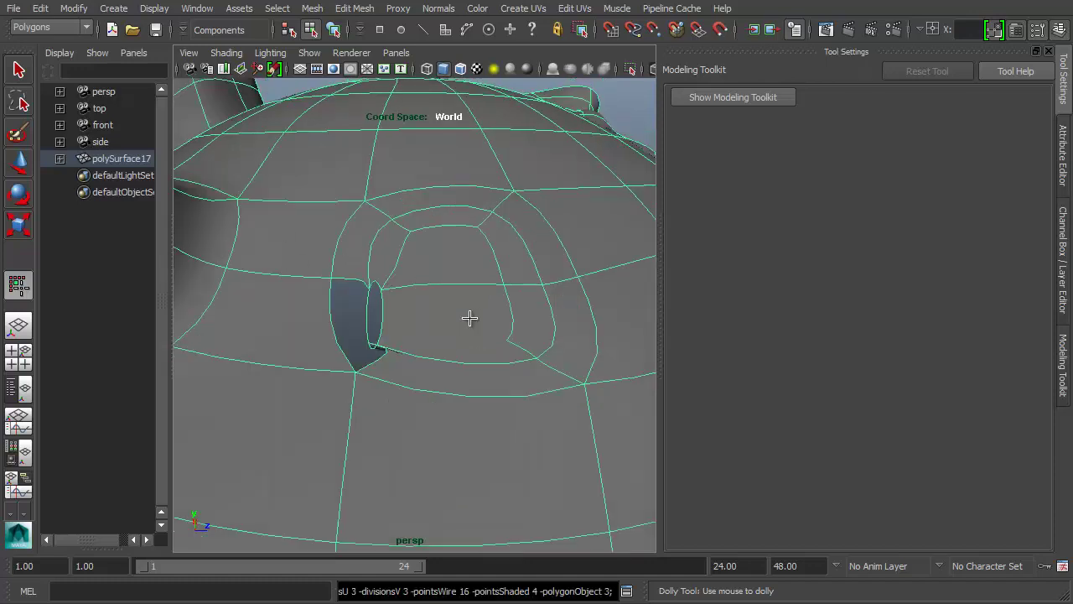
key(1)
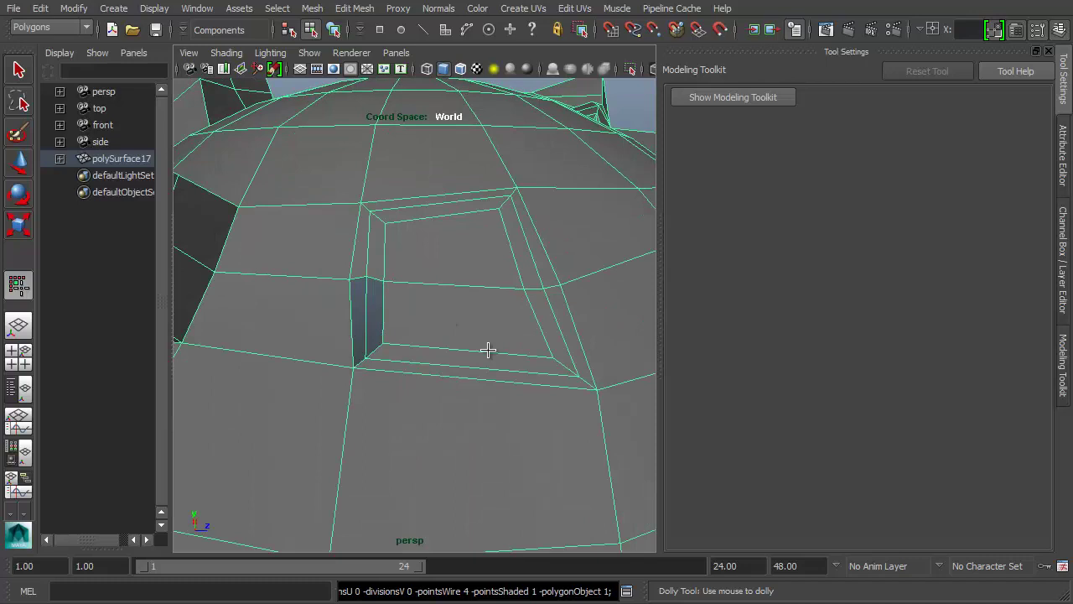
Examine the dark lower section of the bevelled frame's left side by selecting its faces and those around it
key(F11)
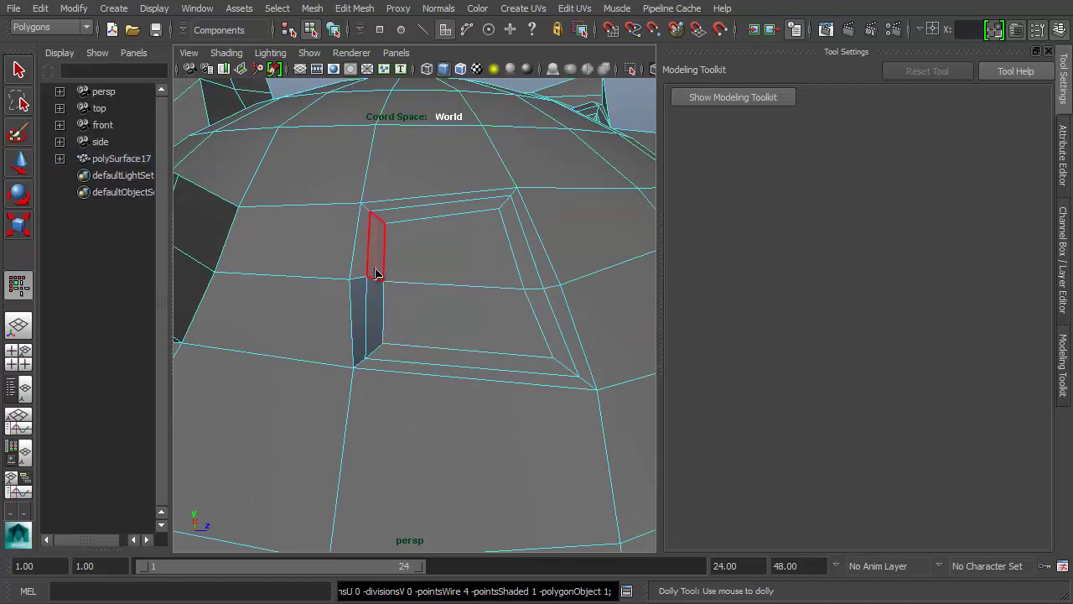
key(q)
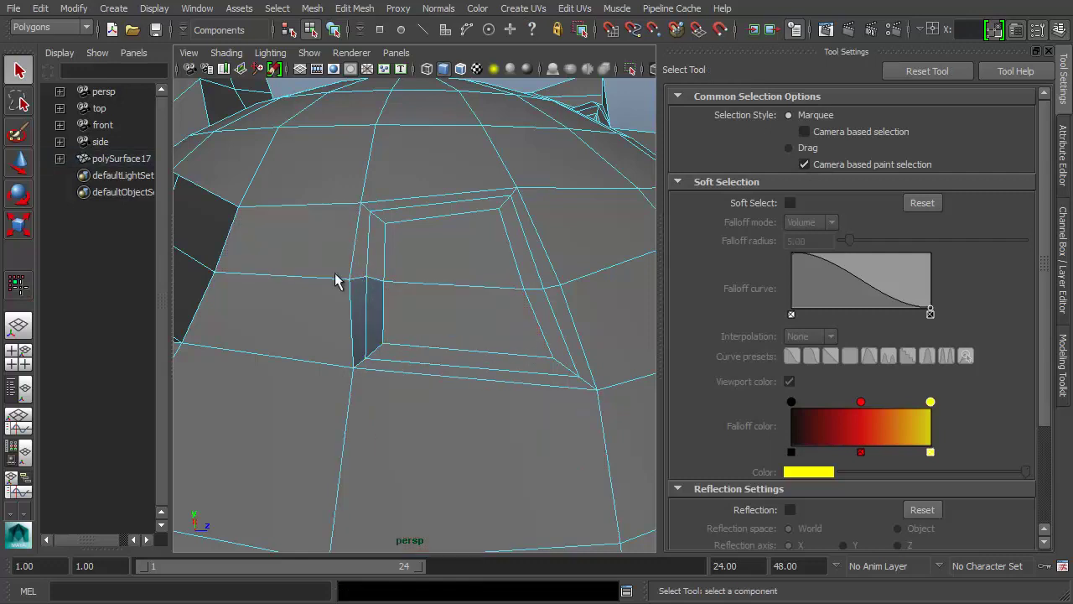
click(357, 314)
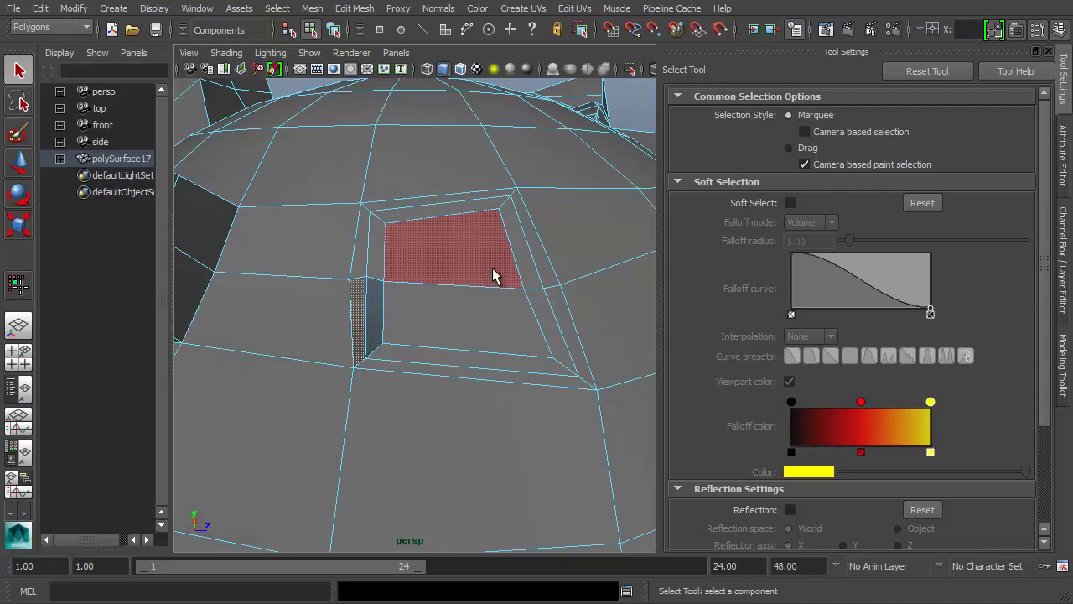
key(ctrl+f)
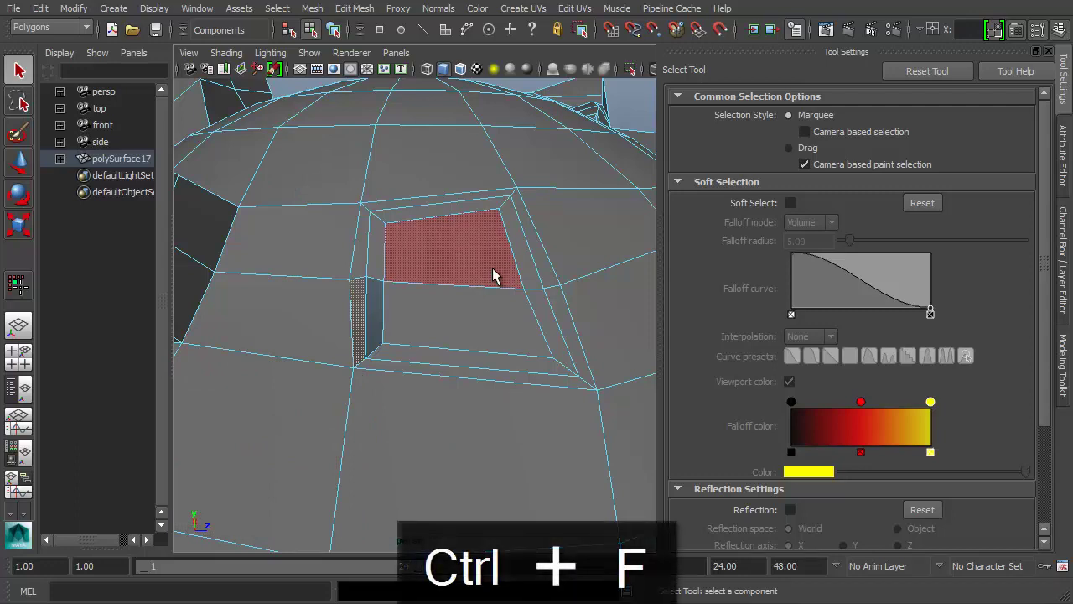
click(377, 299)
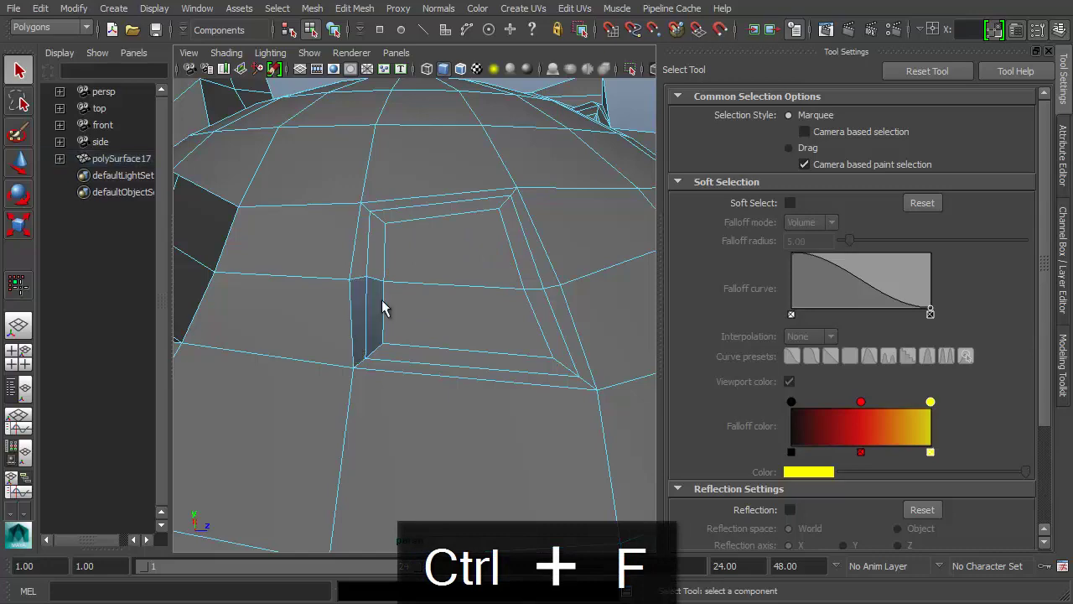
click(363, 301)
alt+middle_drag(414, 326, 449, 325)
scroll(449, 324, up, 1)
alt+right_drag(450, 325, 453, 327)
alt+middle_drag(474, 316, 443, 331)
alt+middle_drag(378, 278, 405, 263)
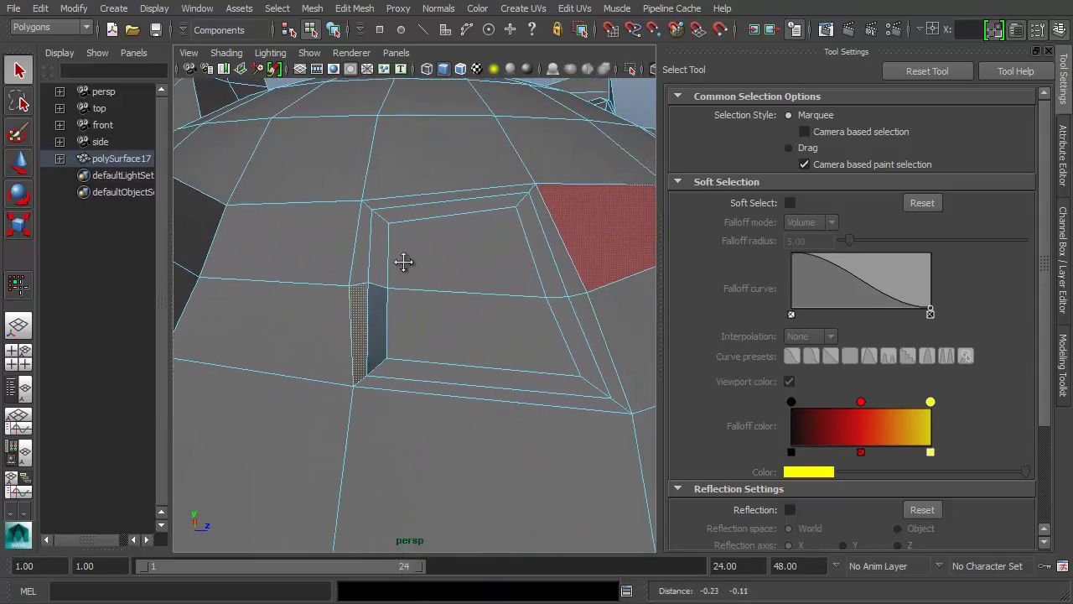
alt+right_drag(405, 263, 430, 288)
alt+middle_drag(429, 287, 404, 237)
key(F11)
drag(340, 257, 387, 416)
click(412, 342)
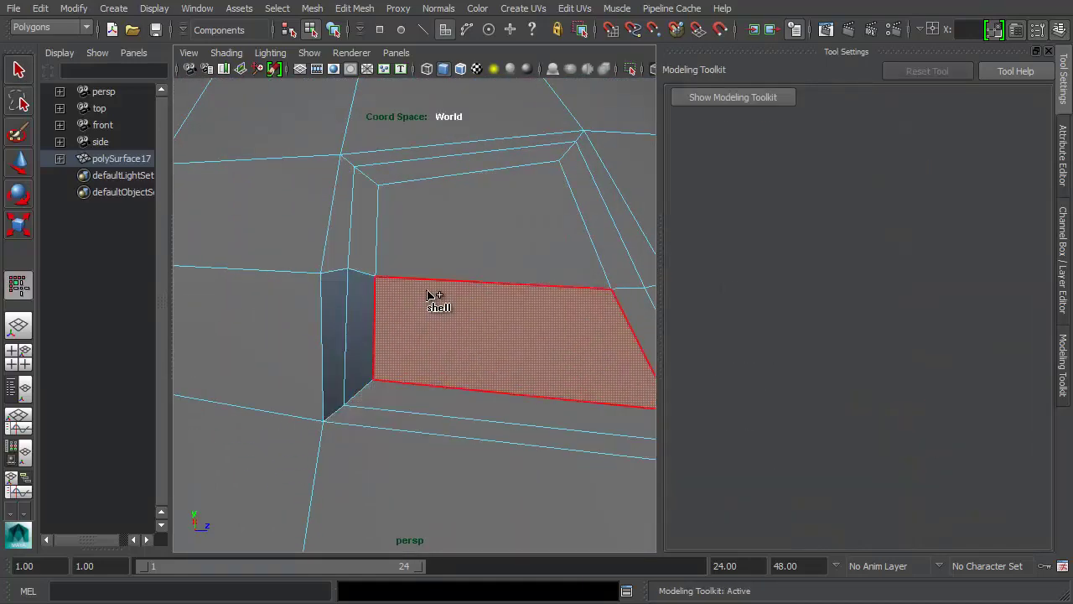
alt+middle_drag(425, 290, 430, 288)
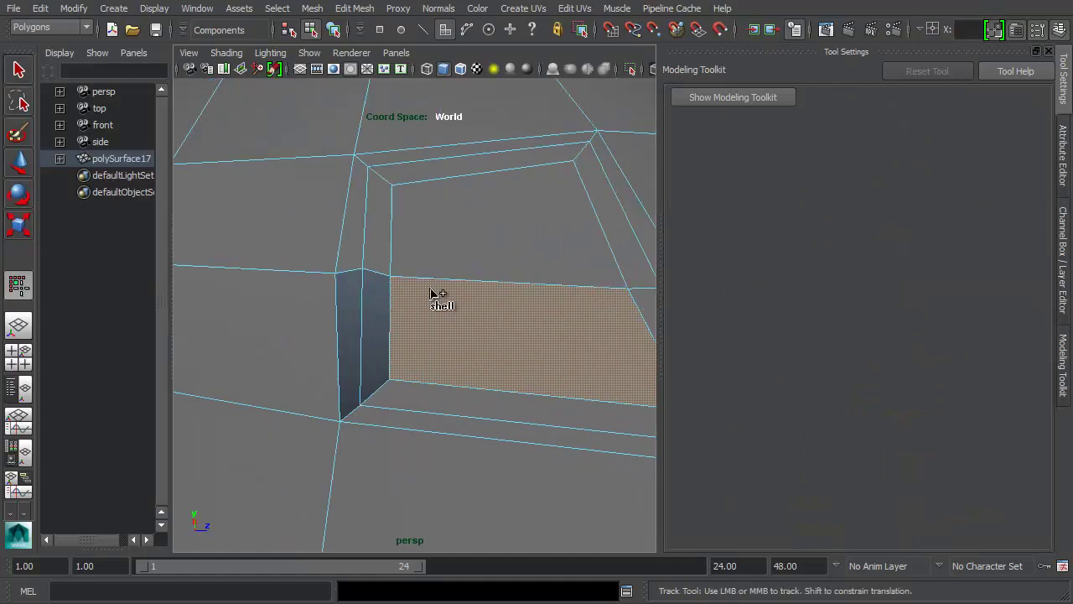
click(378, 272)
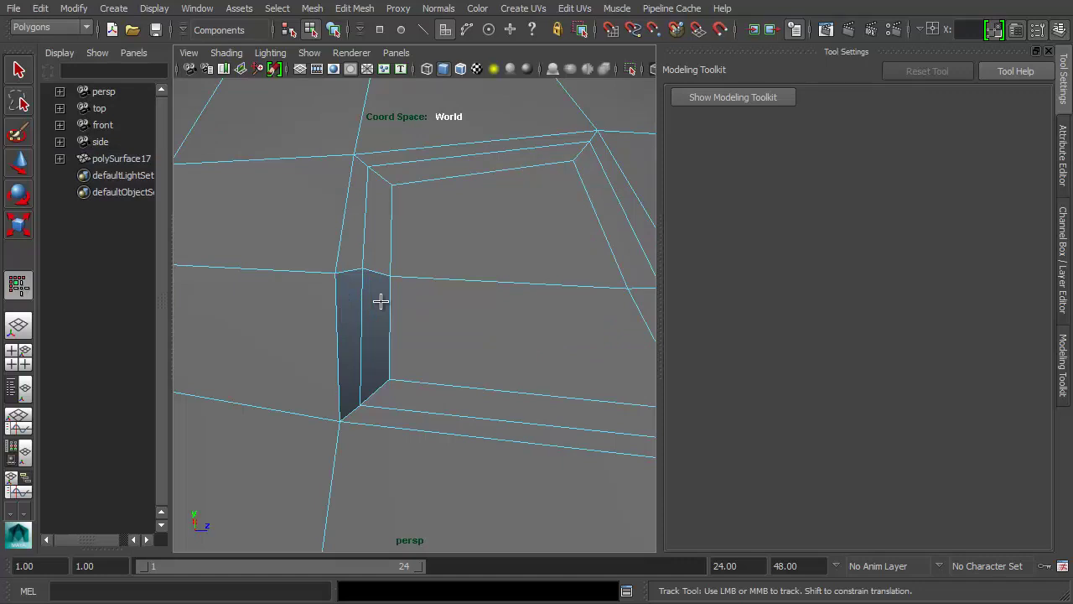
Fill the gap in the lower left side of the bevelled frame with a new face using Append To Polygon
key(shift+z)
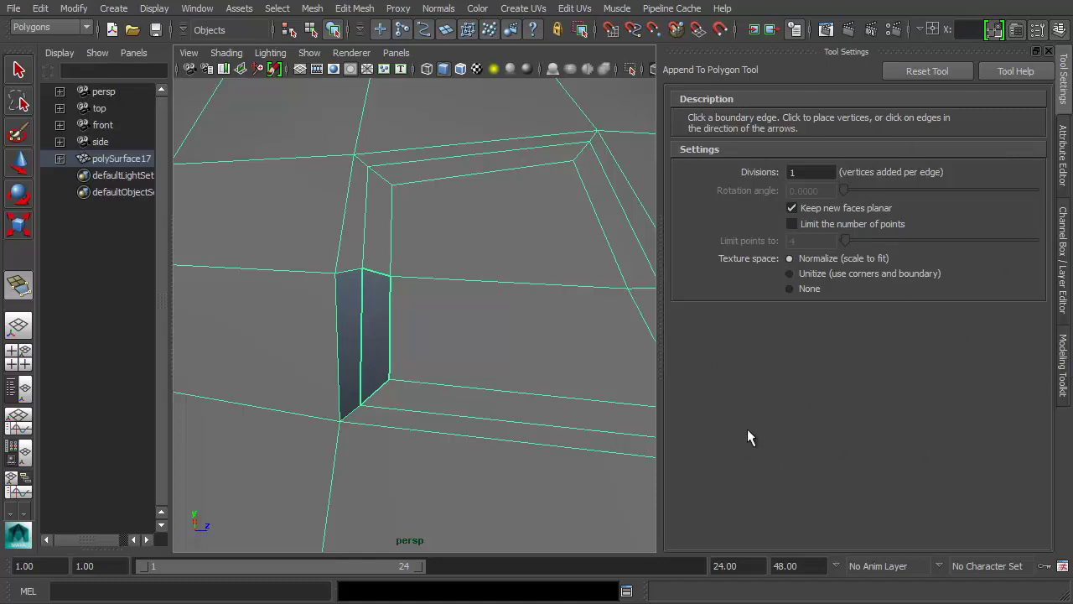
click(374, 271)
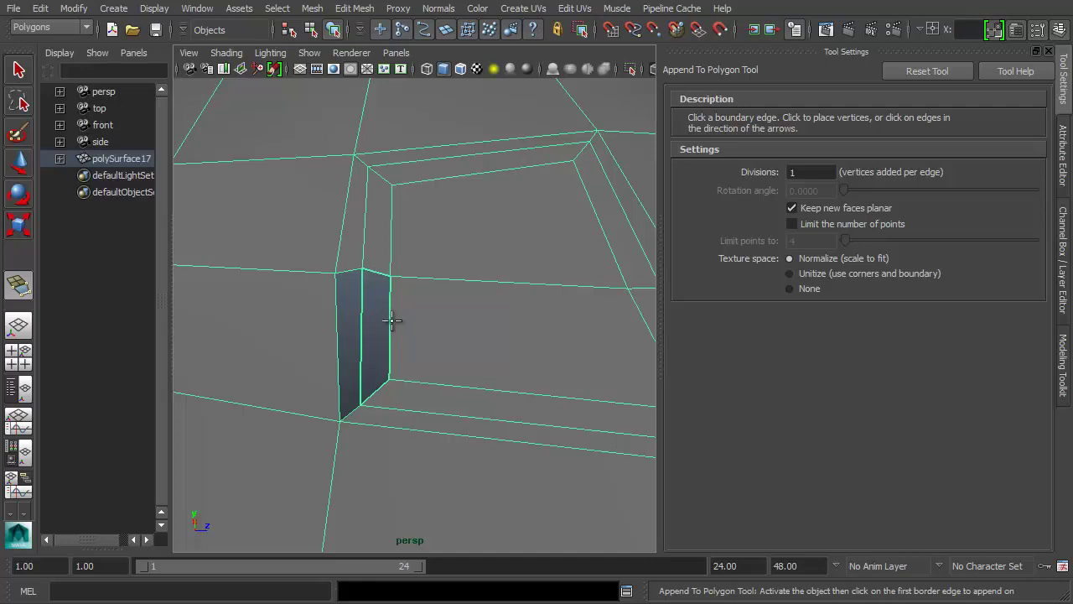
click(377, 272)
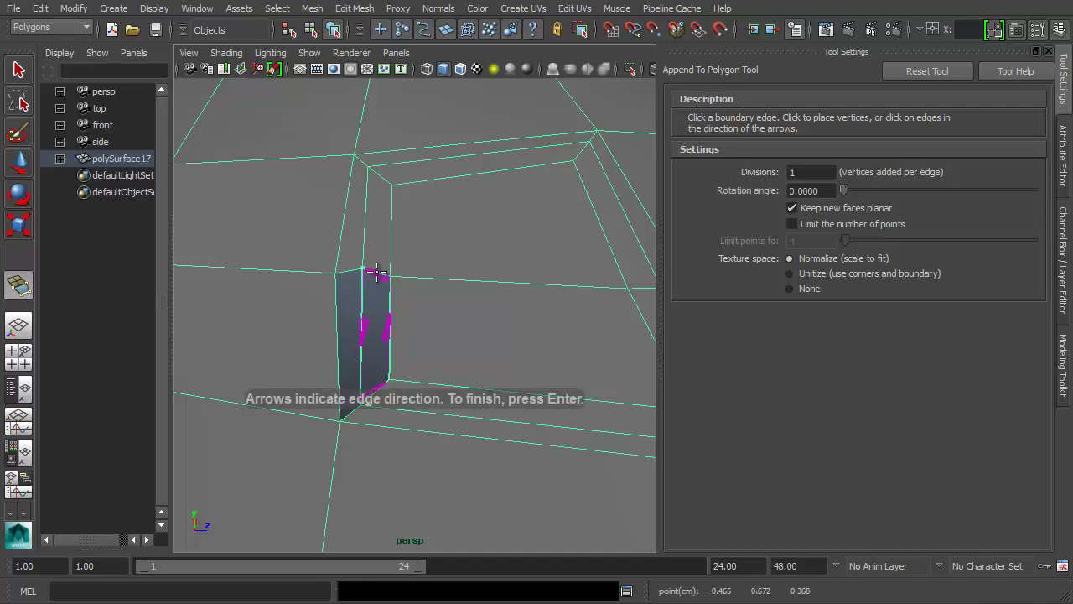
click(362, 332)
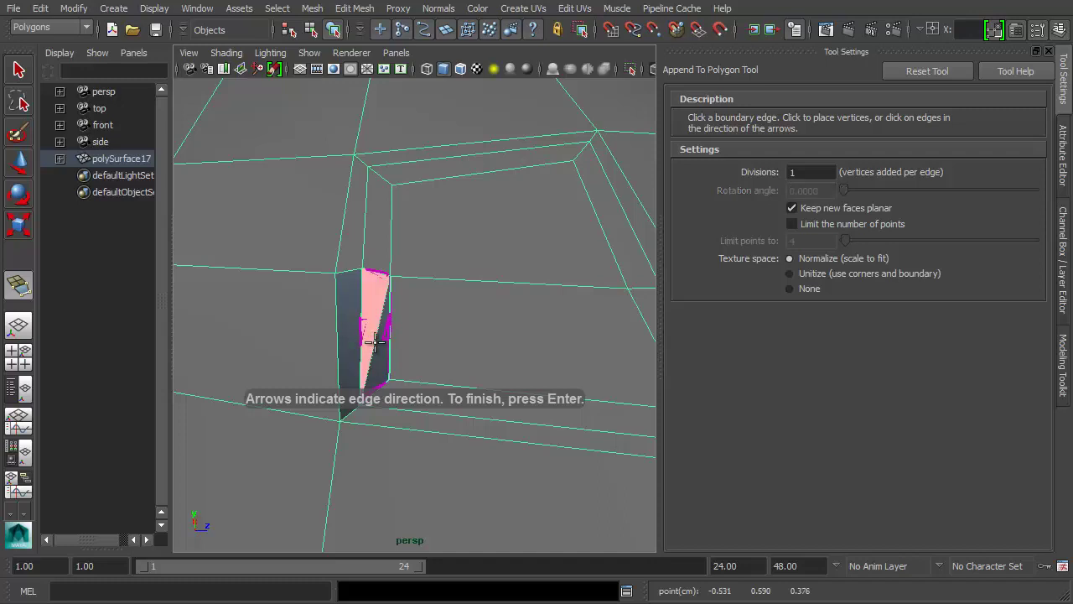
click(373, 344)
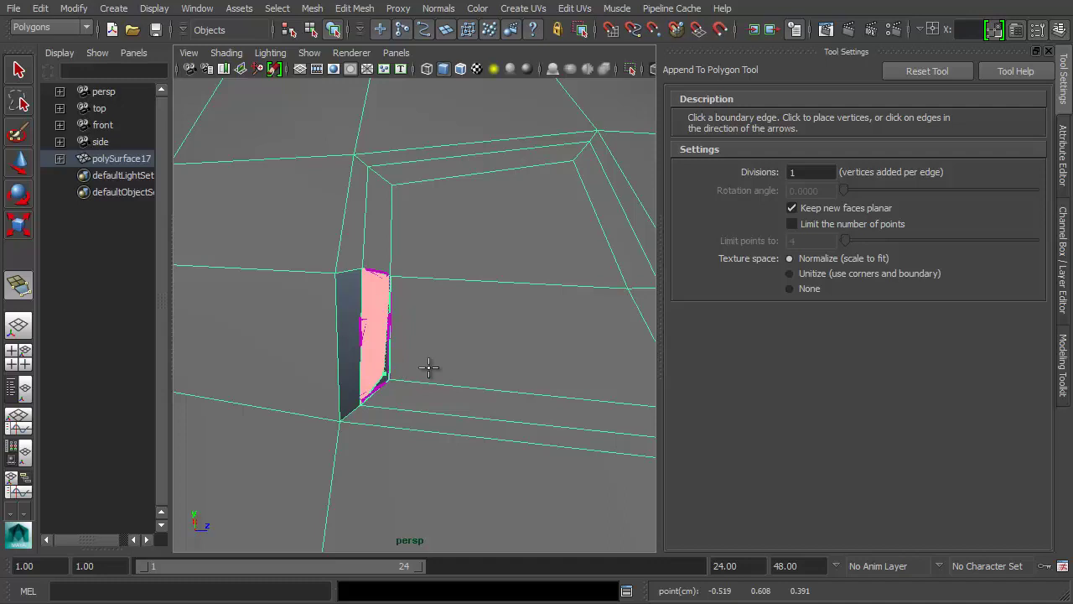
key(alt+q)
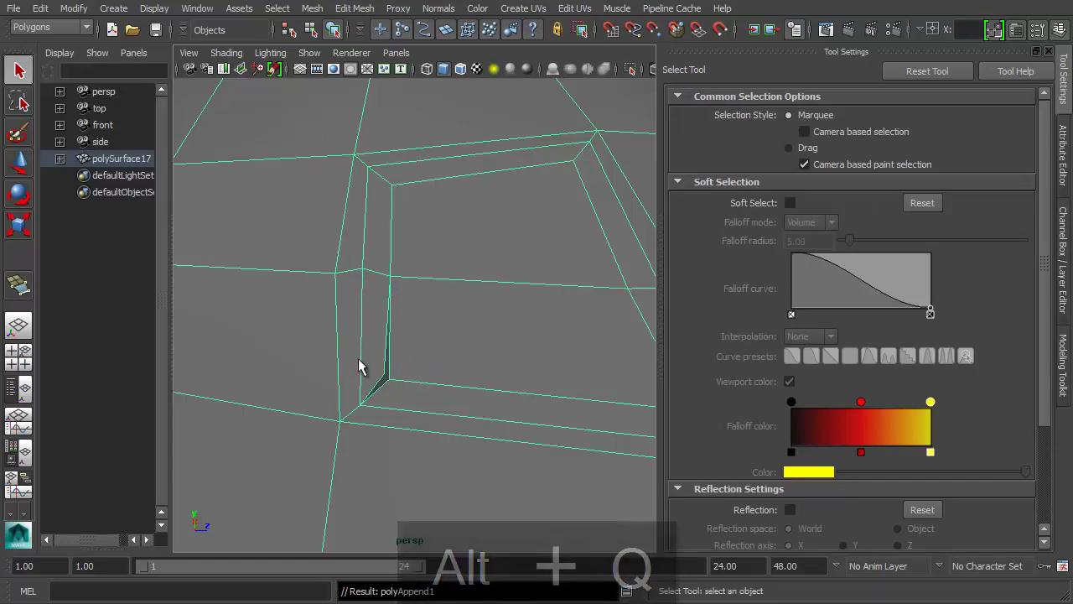
Merge the appended face's stray vertex into the frame's lower-left inner corner vertex with Target Weld
alt+middle_drag(338, 330, 447, 306)
alt+middle_drag(457, 212, 452, 227)
alt+right_drag(410, 232, 416, 232)
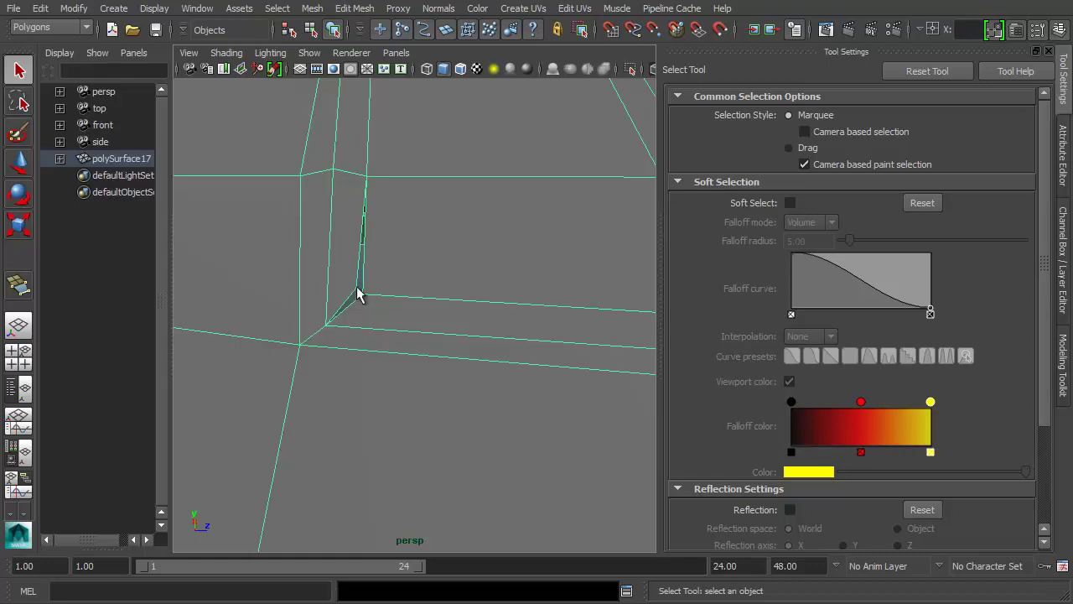
alt+middle_drag(383, 293, 396, 270)
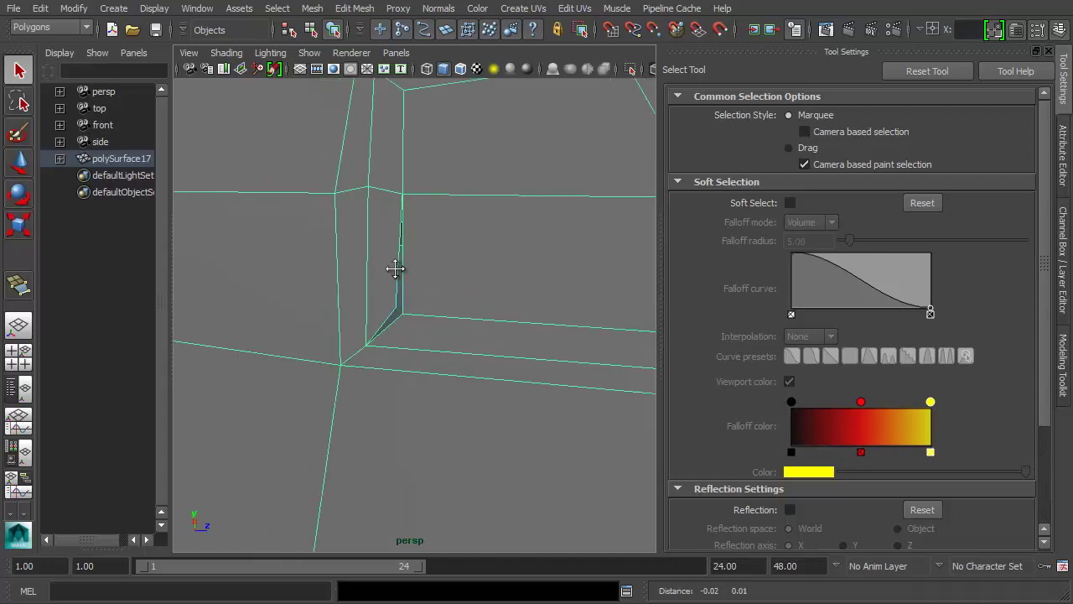
scroll(451, 291, up, 2)
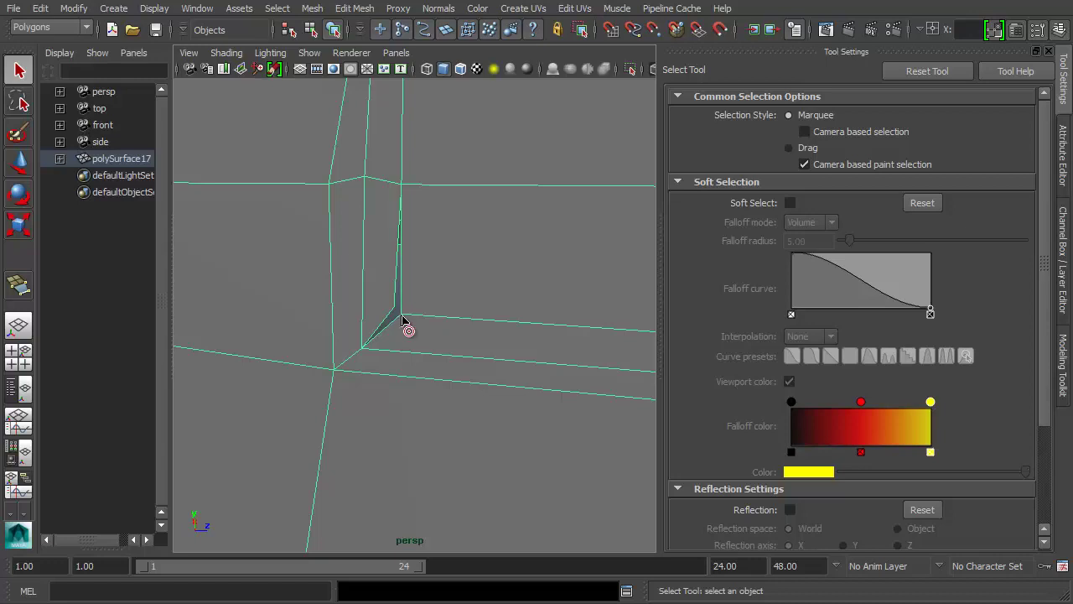
key(ctrl+shift+w)
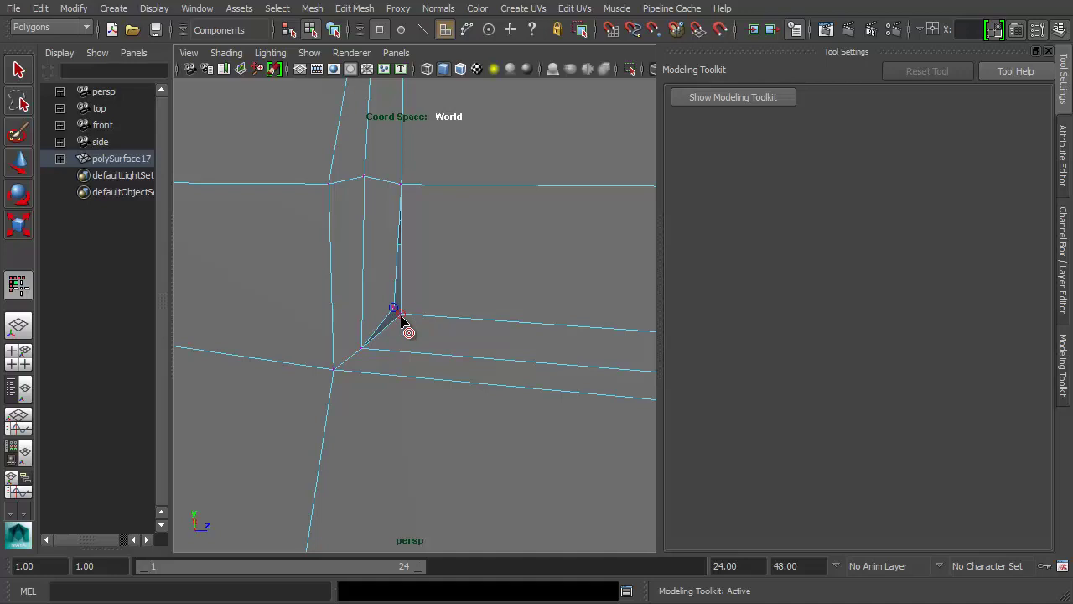
drag(402, 322, 403, 321)
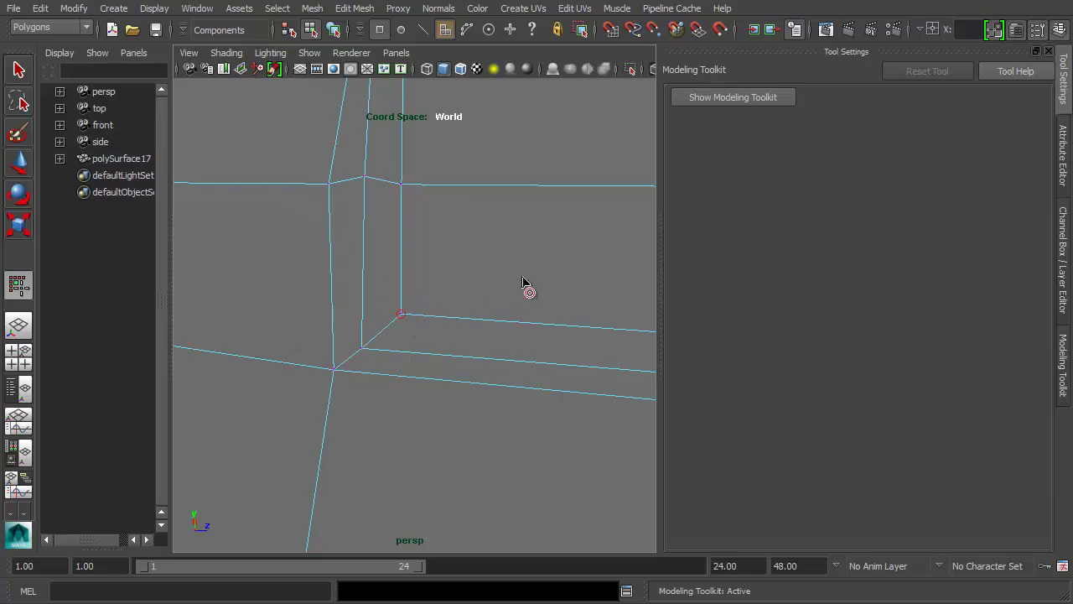
Examine the repaired frame with the smooth mesh preview, comparing it with the unsmoothed display
key(3)
alt+middle_drag(538, 265, 517, 271)
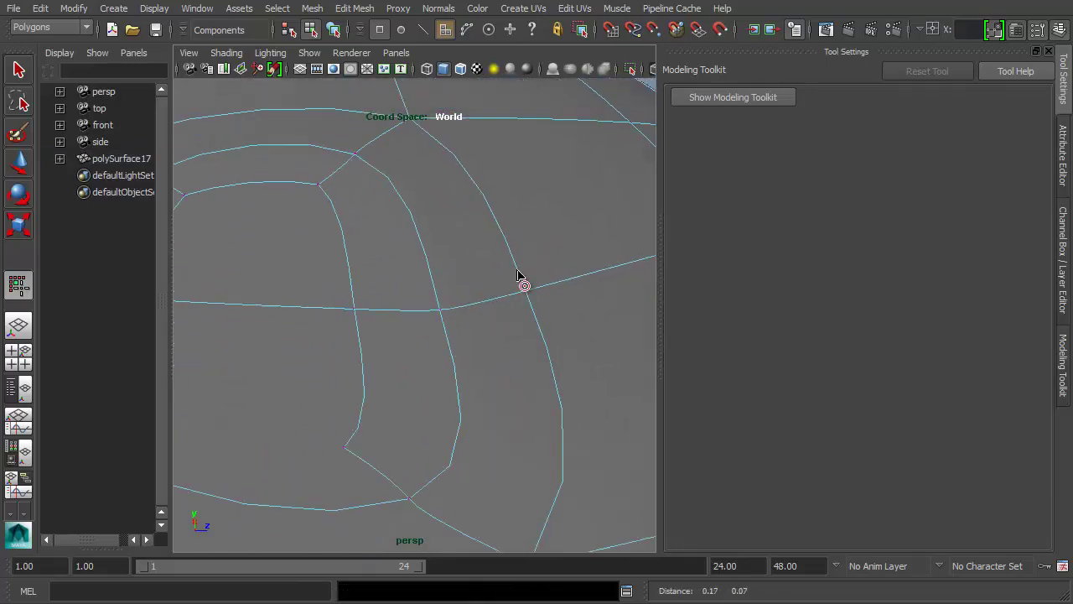
scroll(495, 298, down, 3)
scroll(470, 295, up, 3)
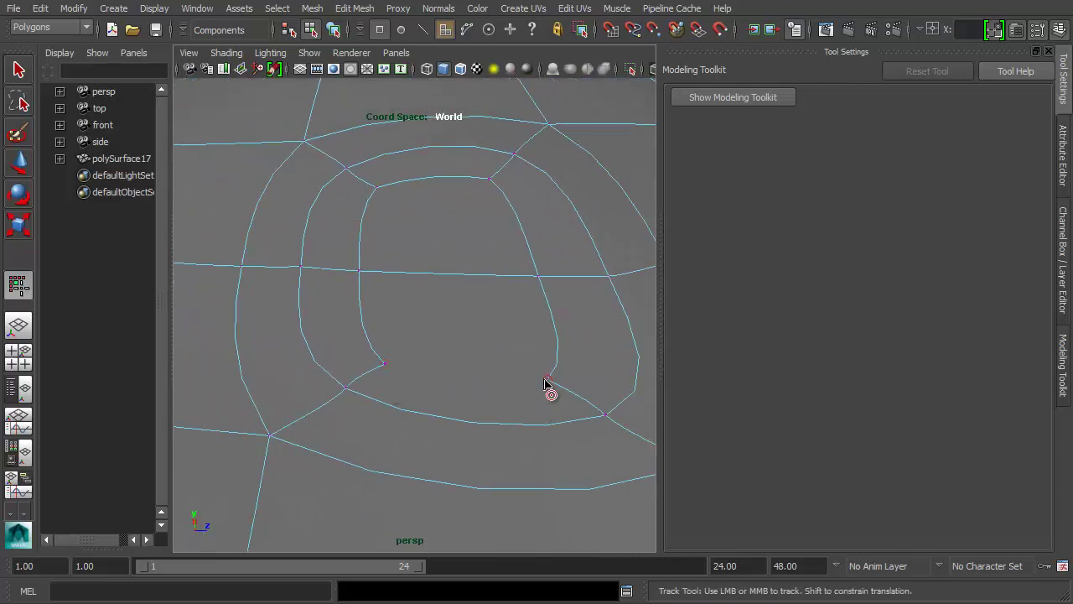
key(1)
key(3)
key(F10)
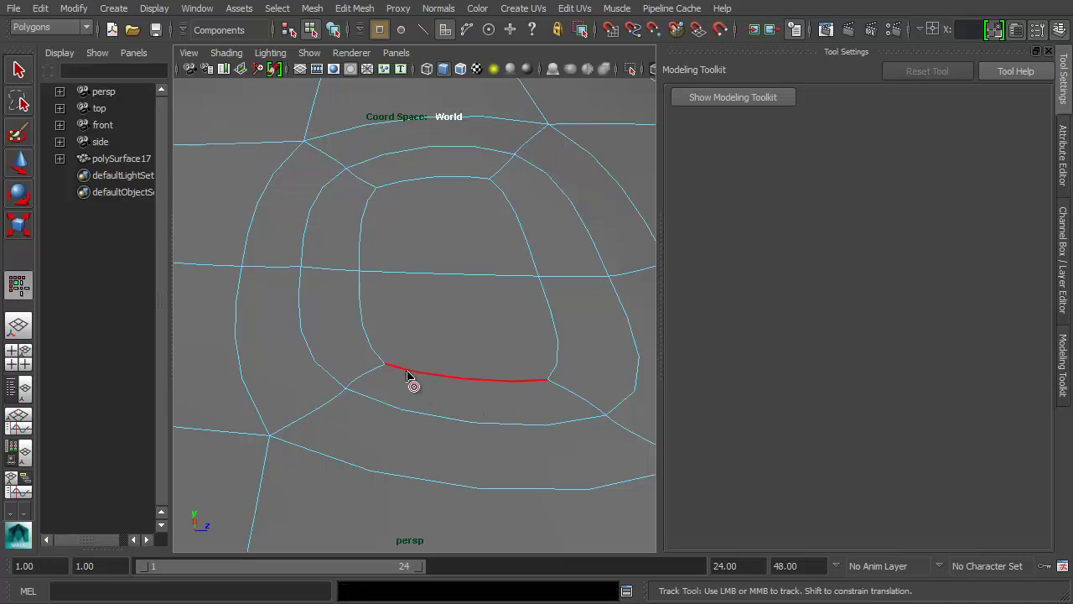
Delete the inner bevel face along the frame's lower side and compare the unsmoothed and smoothed displays
key(F11)
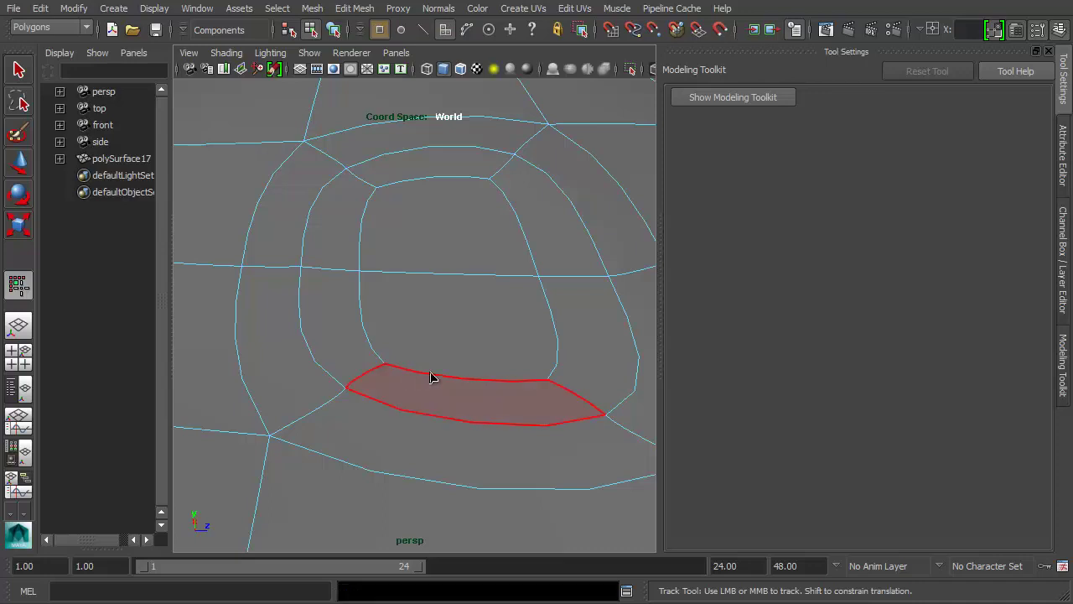
click(445, 403)
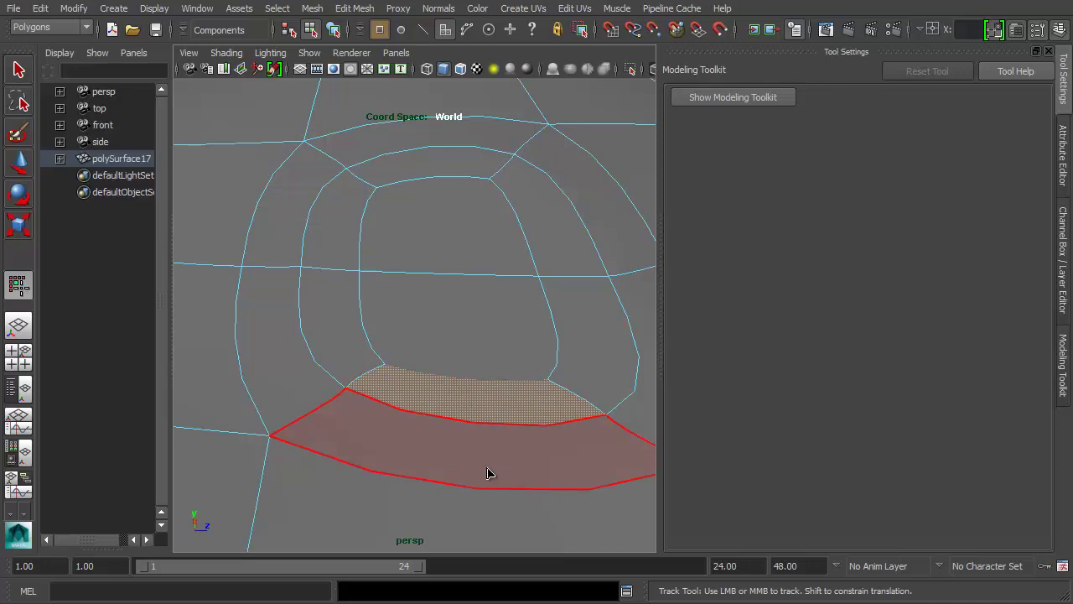
key(Delete)
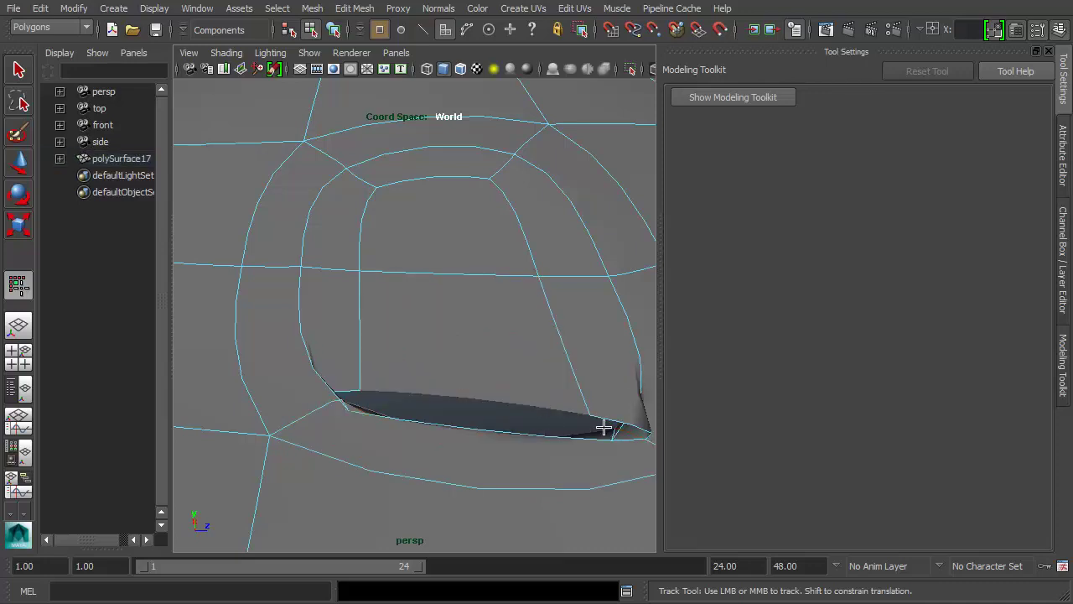
key(1)
key(3)
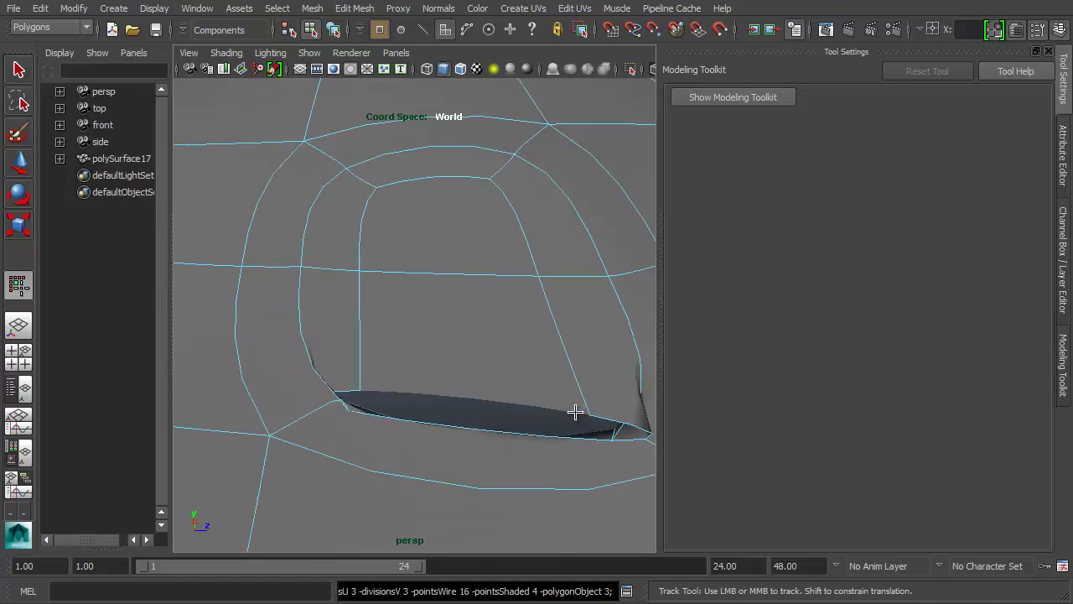
Try deleting the outer bevel face along the frame's lower side, and undo the deletion
alt+middle_drag(575, 412, 539, 402)
click(457, 420)
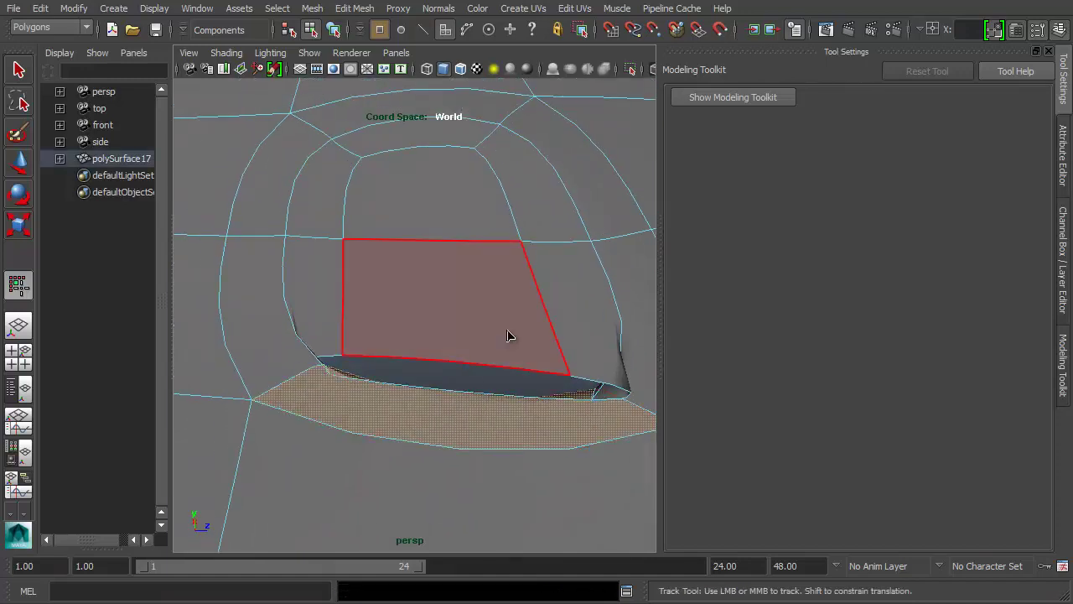
key(Delete)
key(ctrl+z)
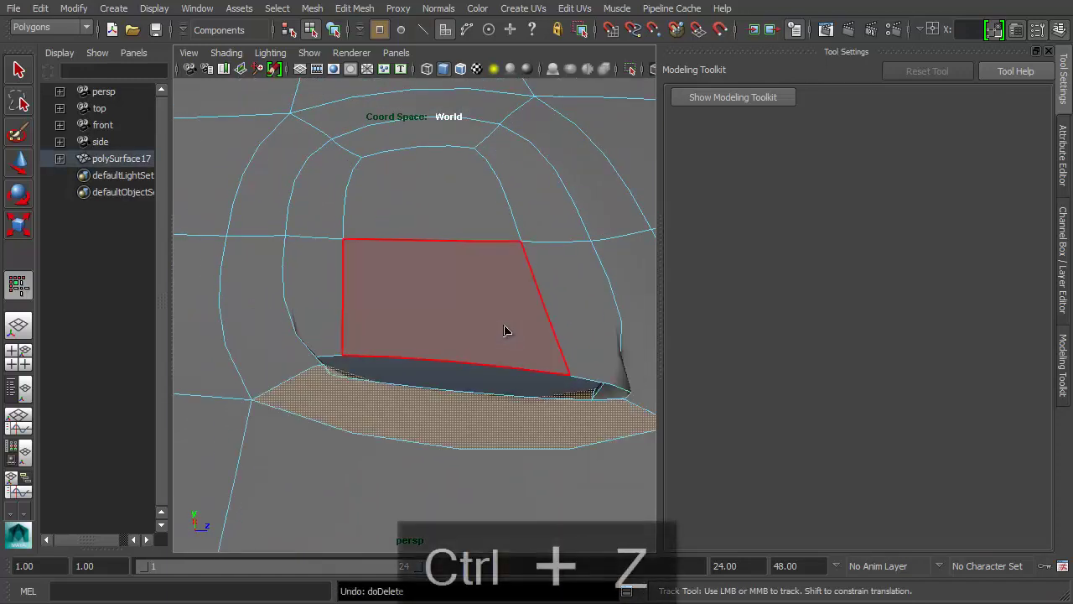
Try deleting the lower inner bevel face on the frame's left side, and undo the deletion
shift+click(304, 329)
key(Delete)
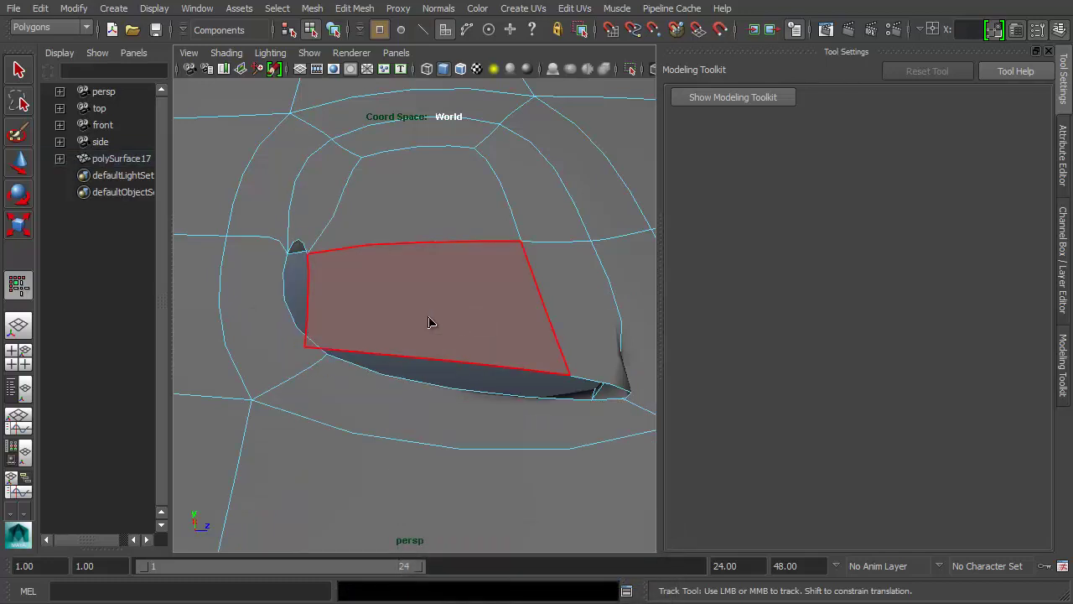
key(ctrl+z)
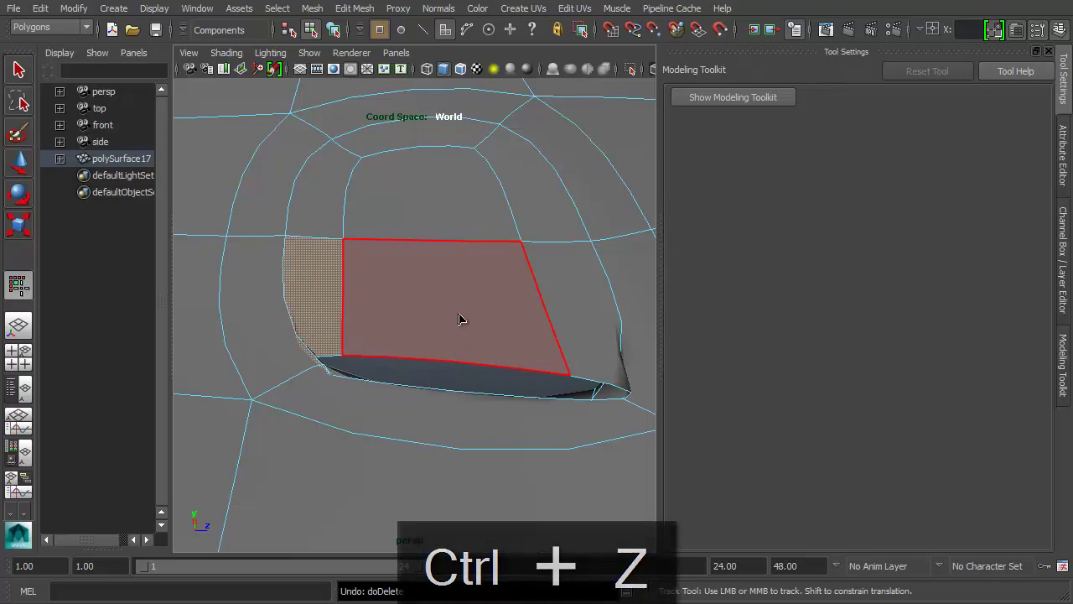
Delete the lower inner bevel face on the left side of the frame, next to the opened gap
key(ctrl+m)
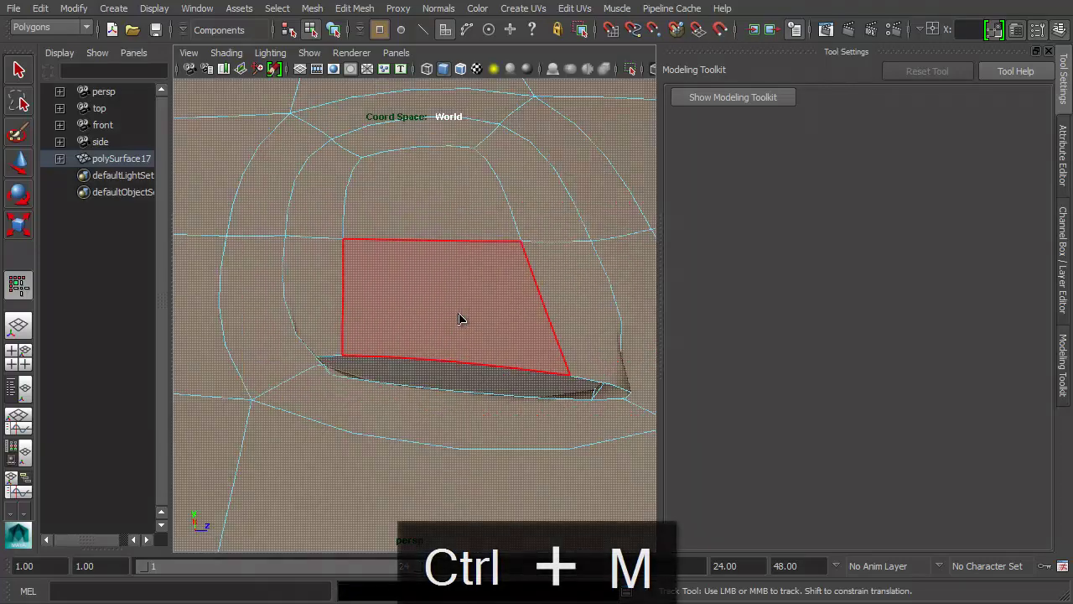
click(483, 331)
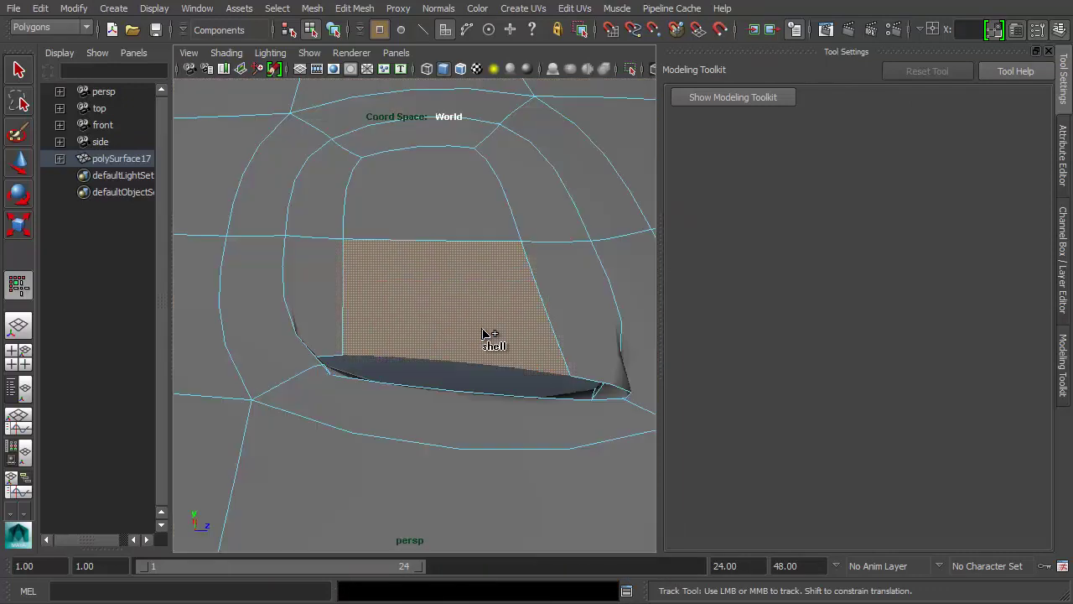
alt+middle_drag(512, 344, 505, 347)
alt+right_drag(505, 347, 500, 352)
click(293, 337)
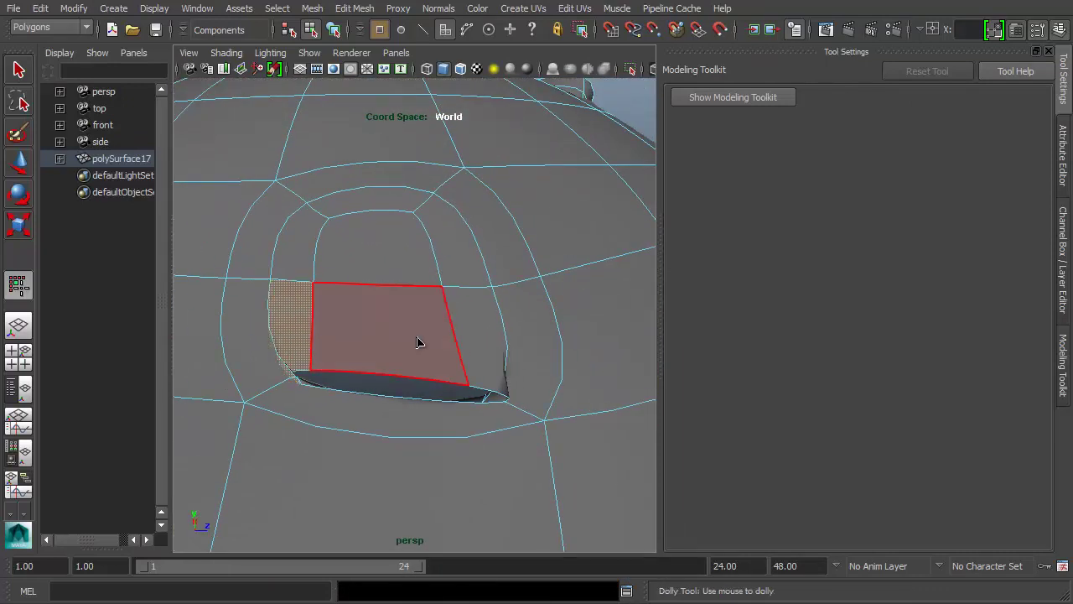
key(Delete)
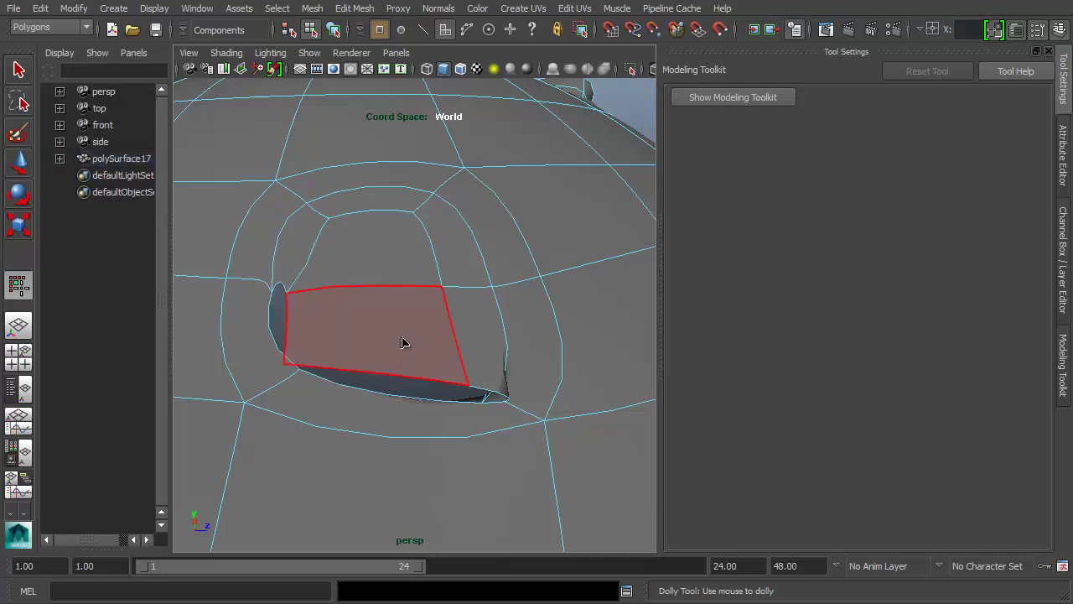
Compare the unsmoothed and smoothed displays of the opened gap along the frame's left and lower sides
click(391, 347)
key(Delete)
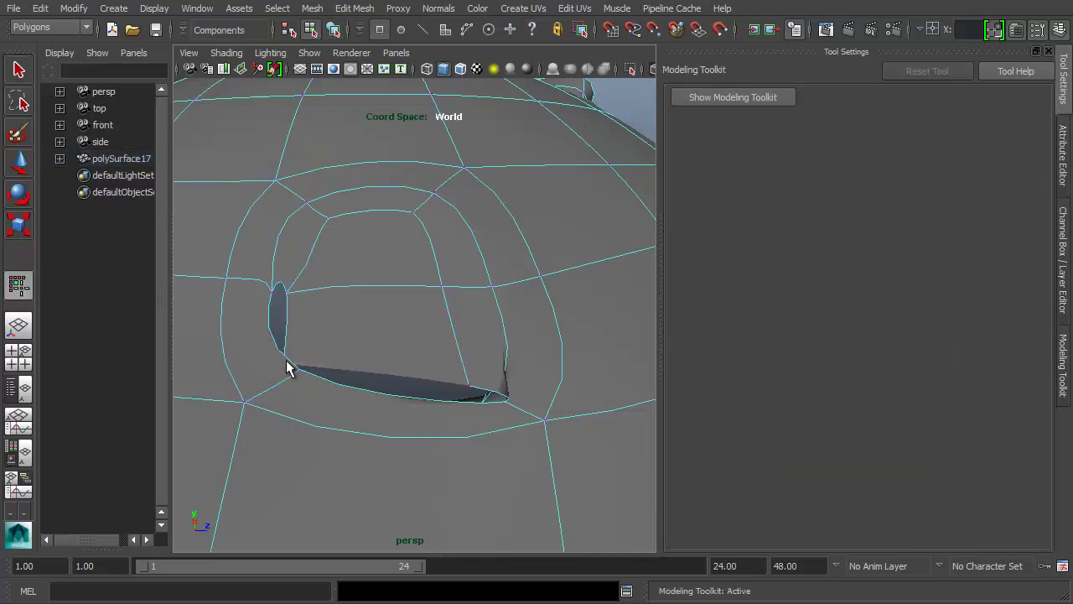
key(1)
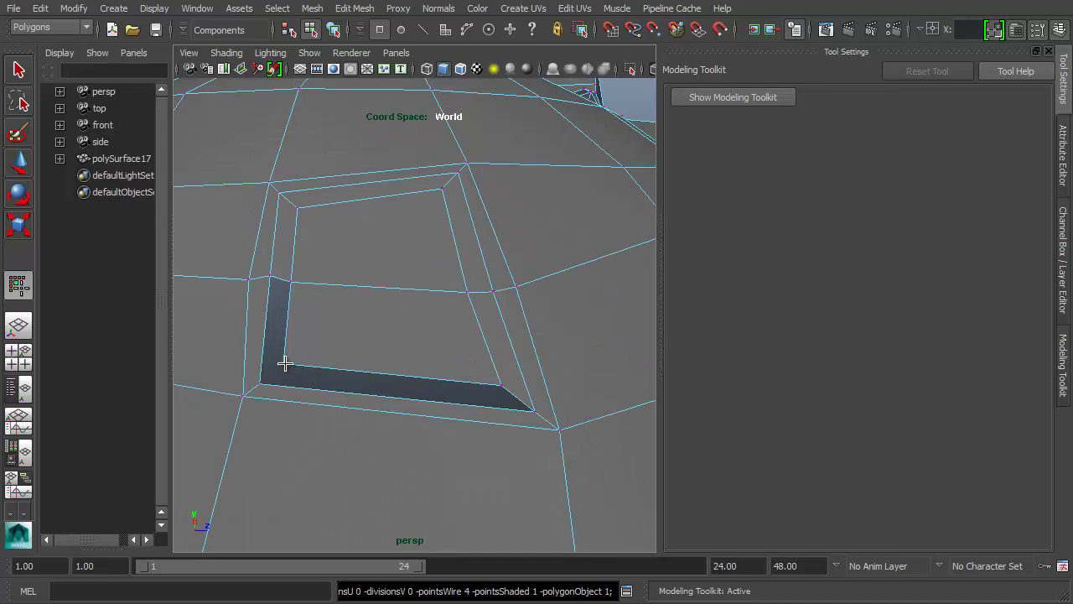
alt+middle_drag(286, 369, 335, 340)
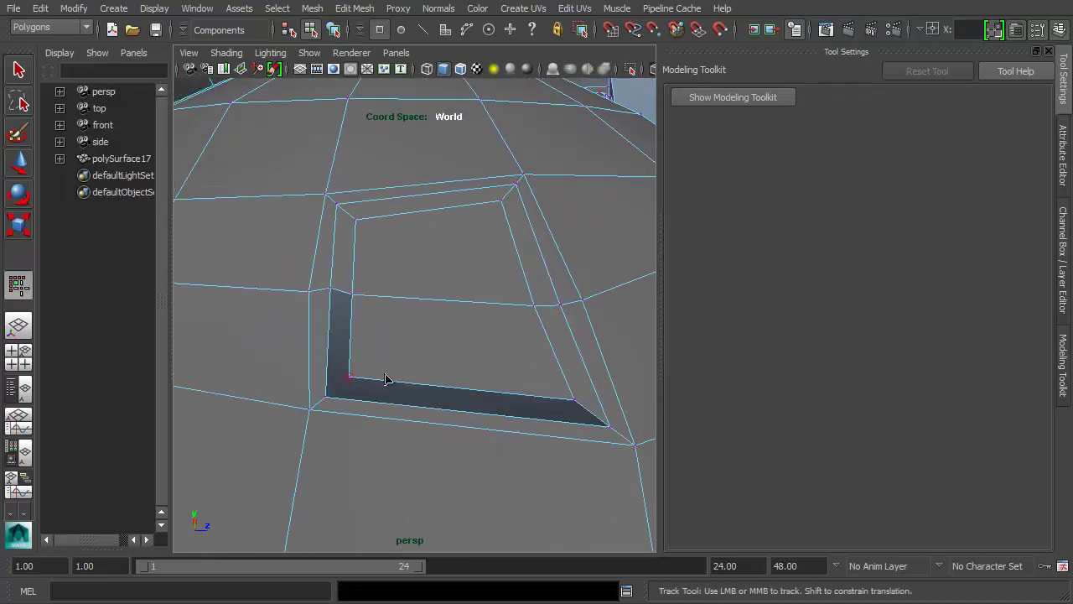
key(3)
key(1)
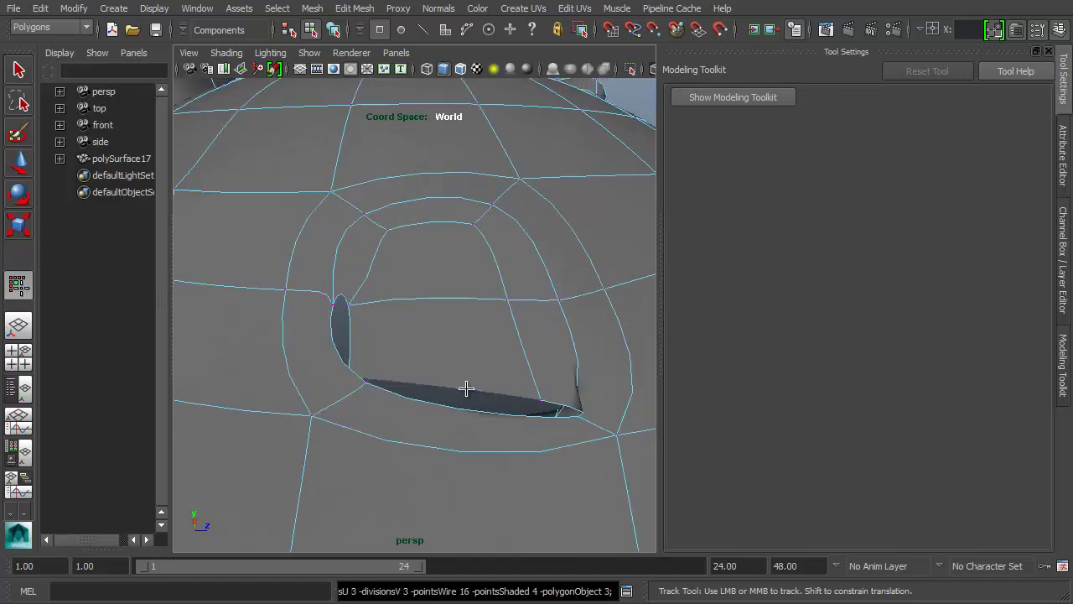
key(1)
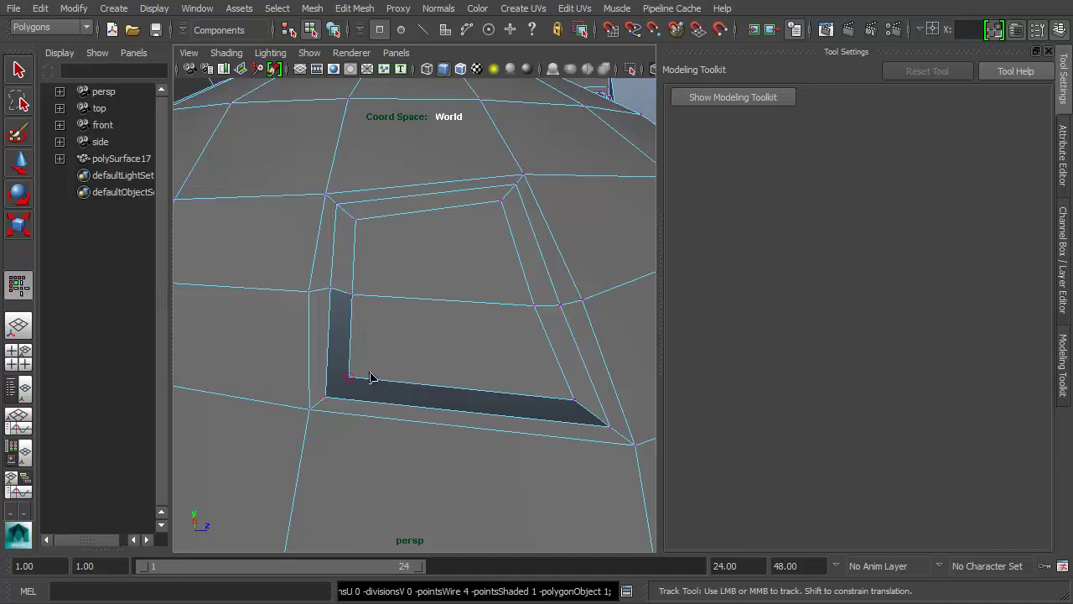
Select the border edges of the L-shaped gap, fill the hole, and compare the smoothed and unsmoothed displays
right_drag(372, 378, 345, 293)
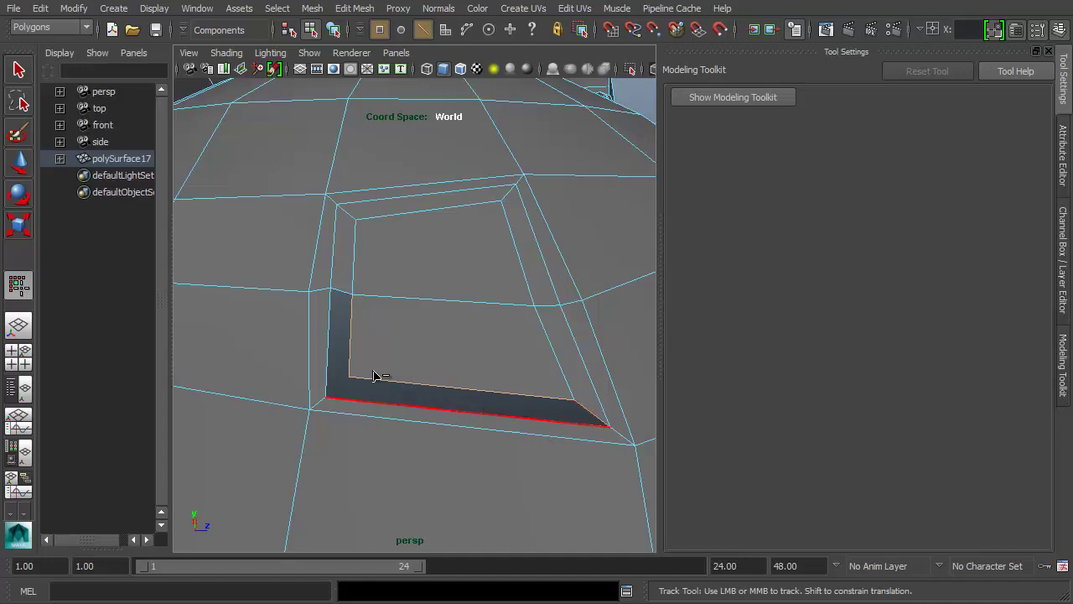
shift+click(327, 350)
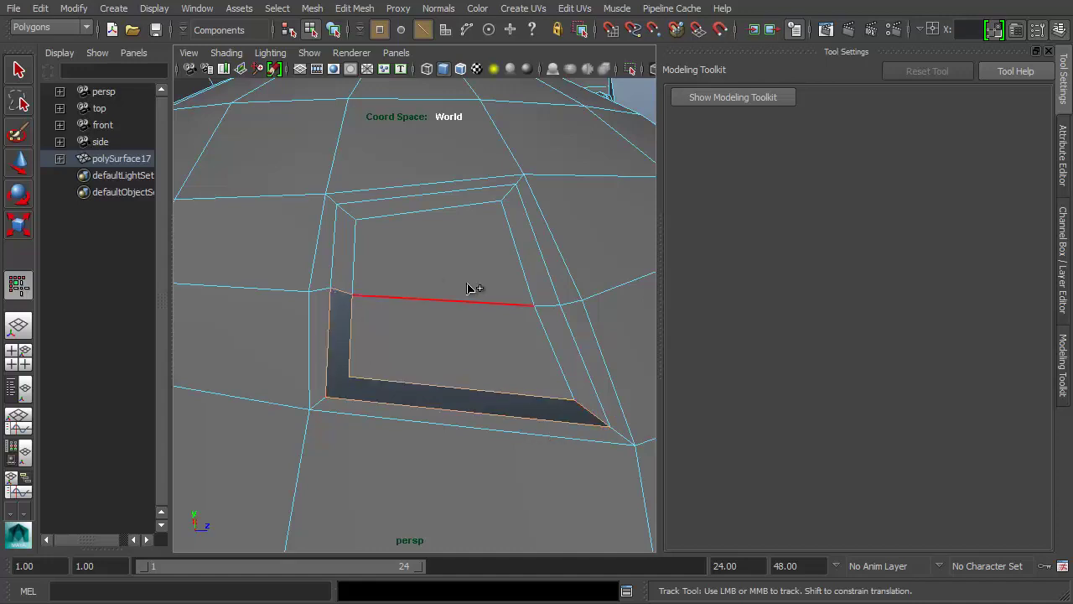
key(g)
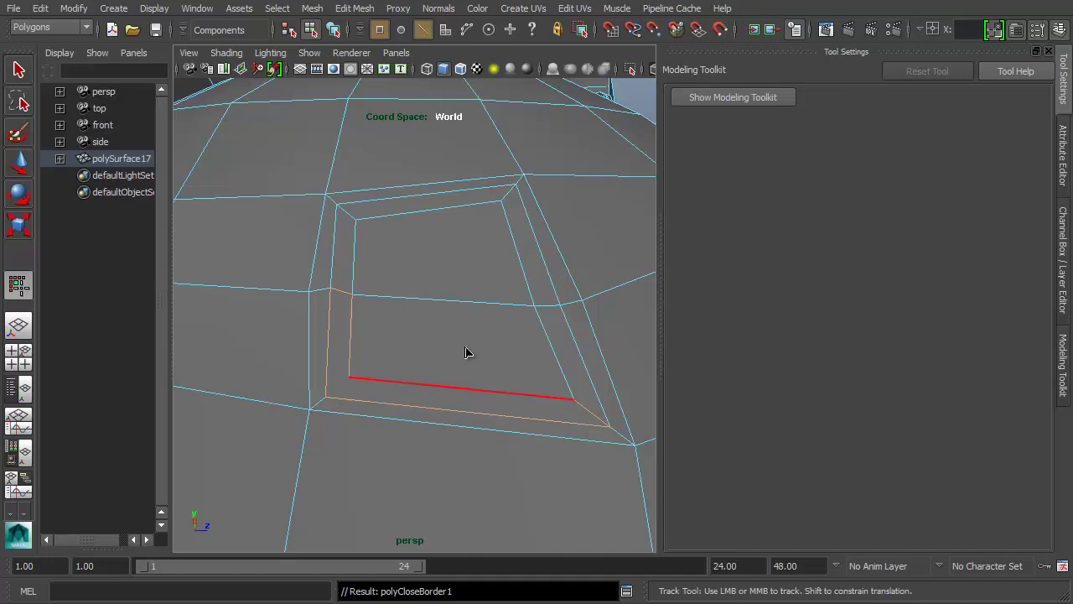
key(3)
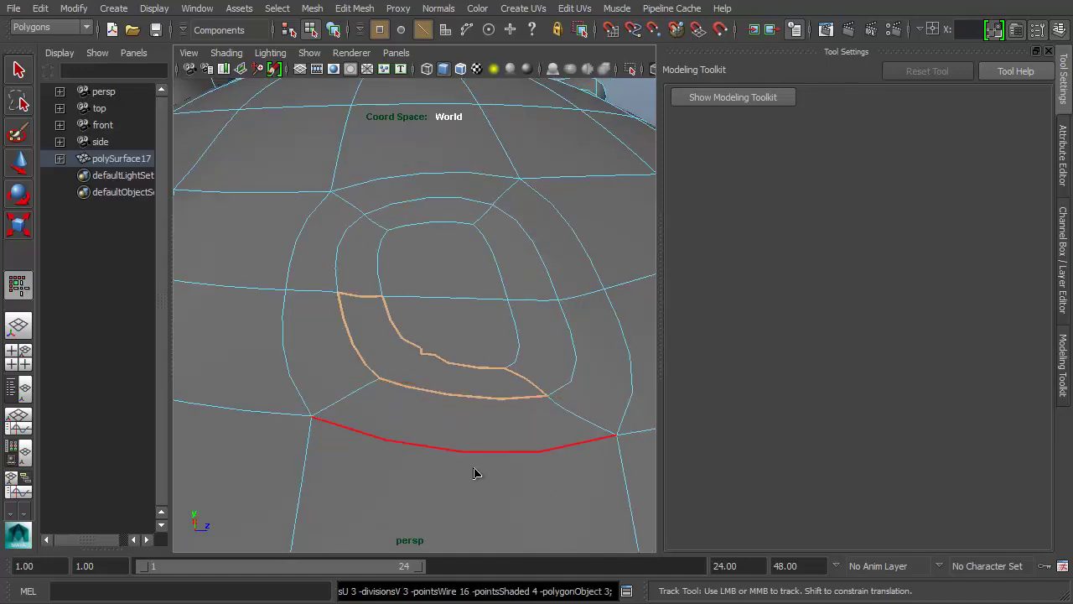
key(1)
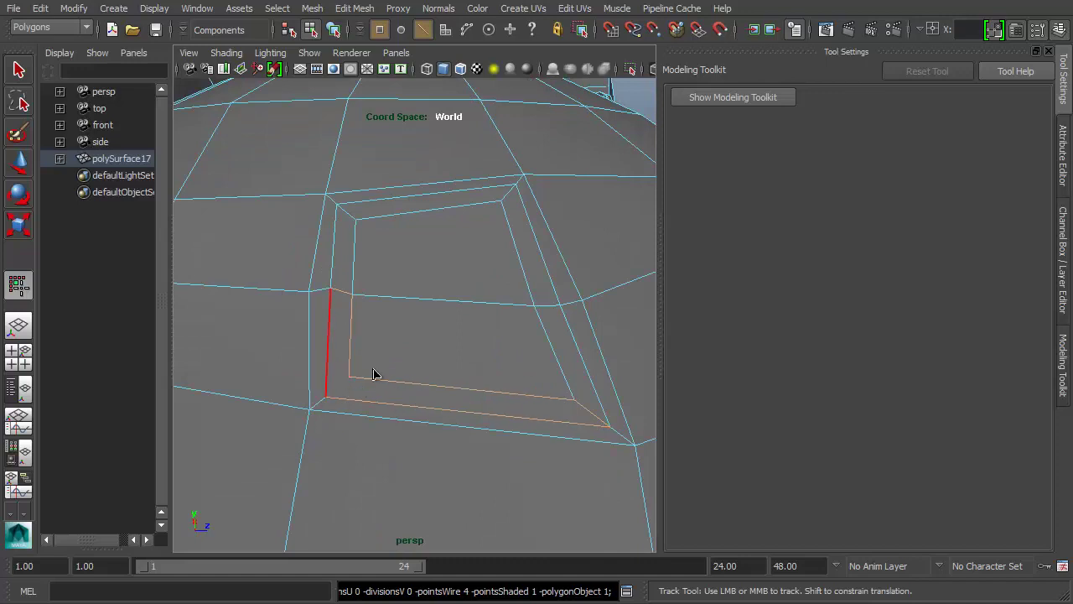
Rebuild the missing bevel edges with Multi-Cut, cutting from the left side's middle vertex through the lower-left corner edge to the lower-right bevel vertex
click(349, 378)
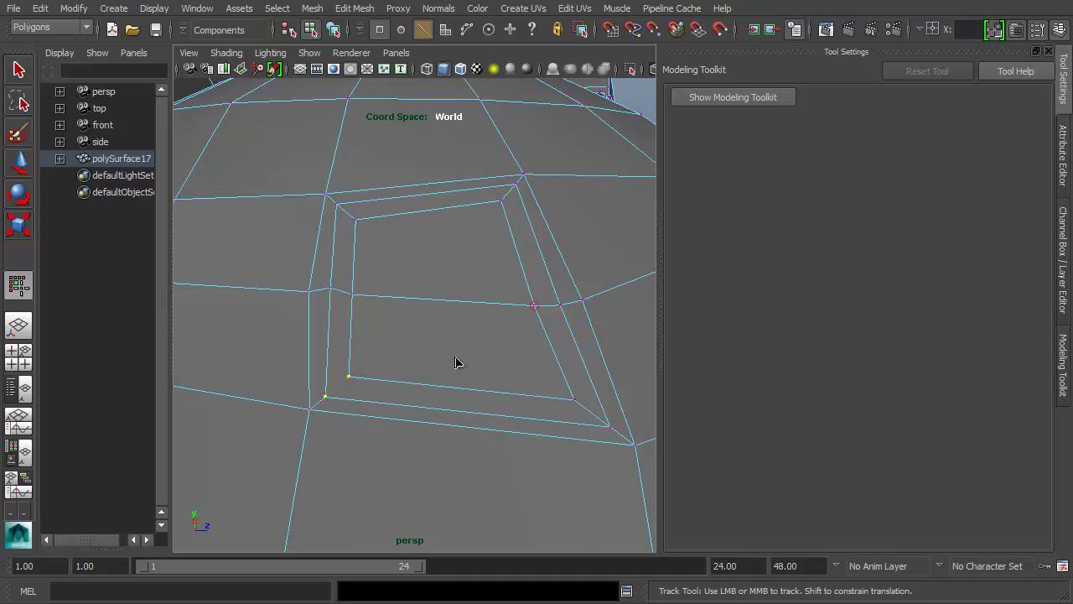
key(shift+a)
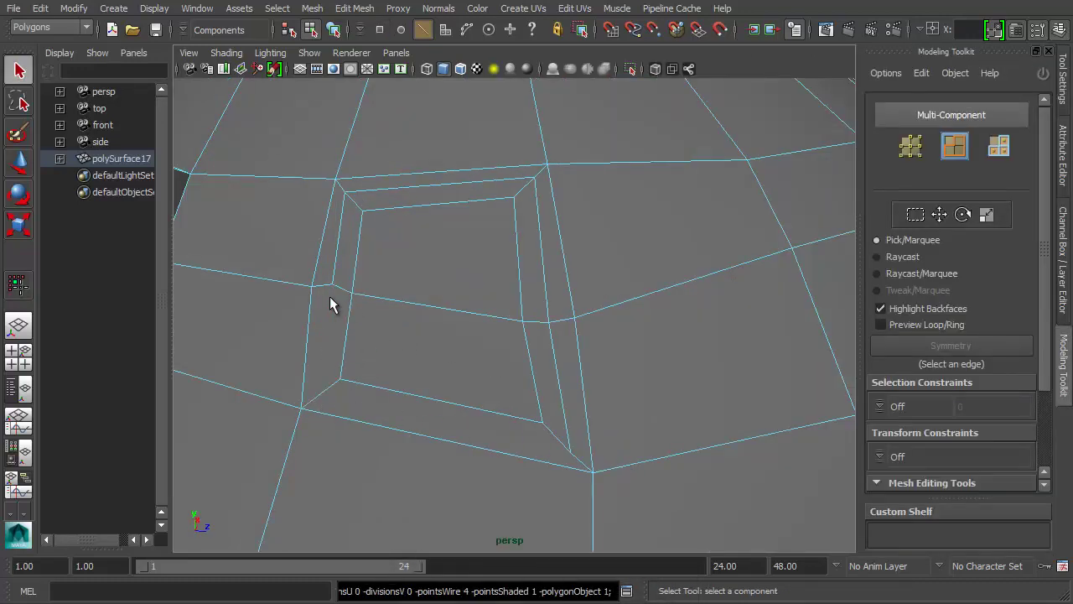
key(y)
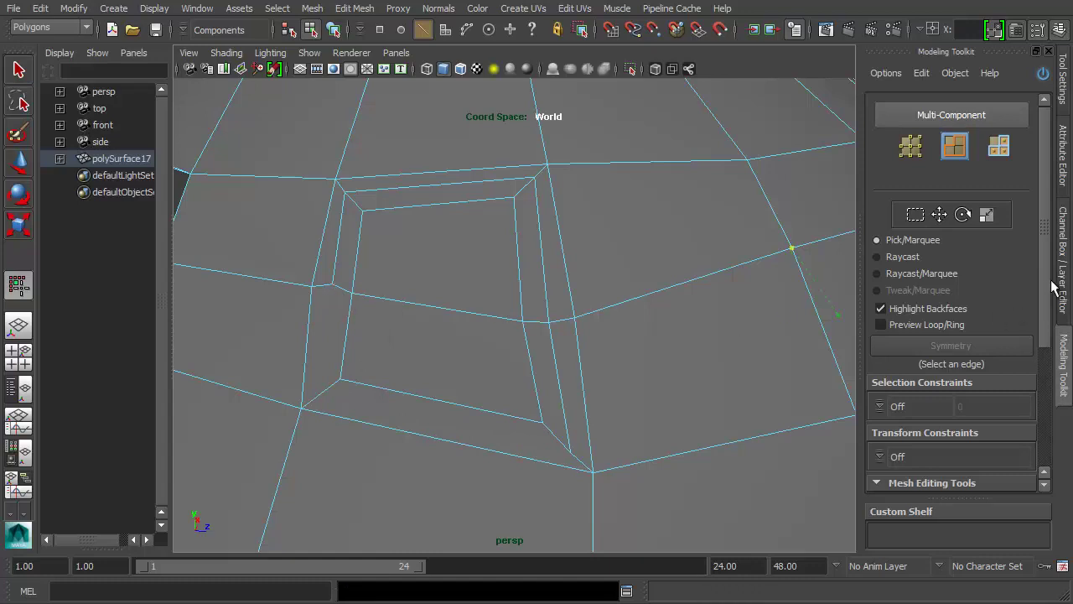
drag(1042, 337, 1042, 463)
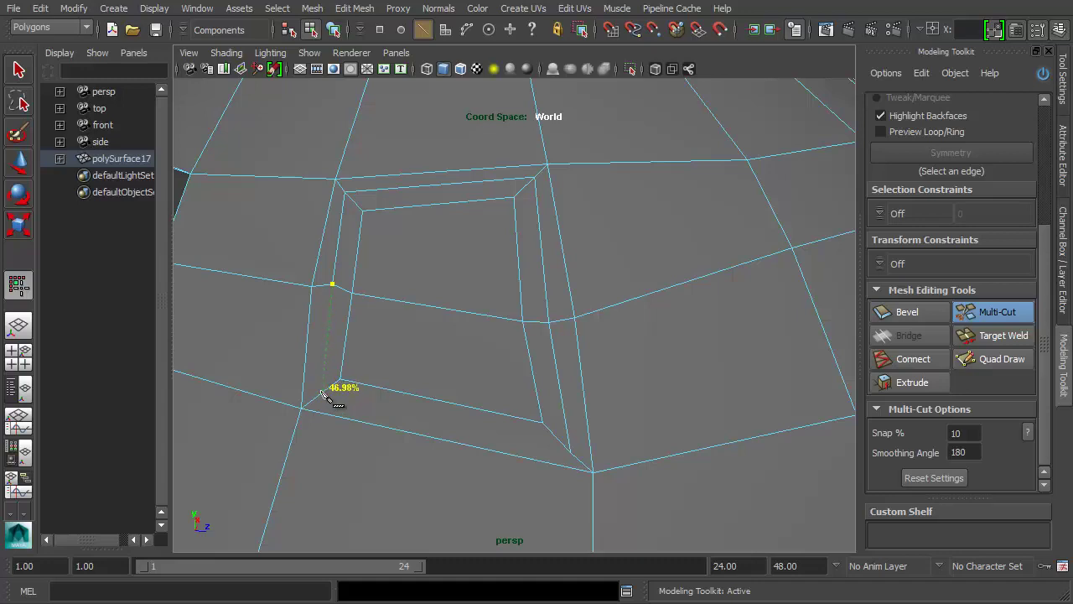
right_click(321, 392)
click(321, 393)
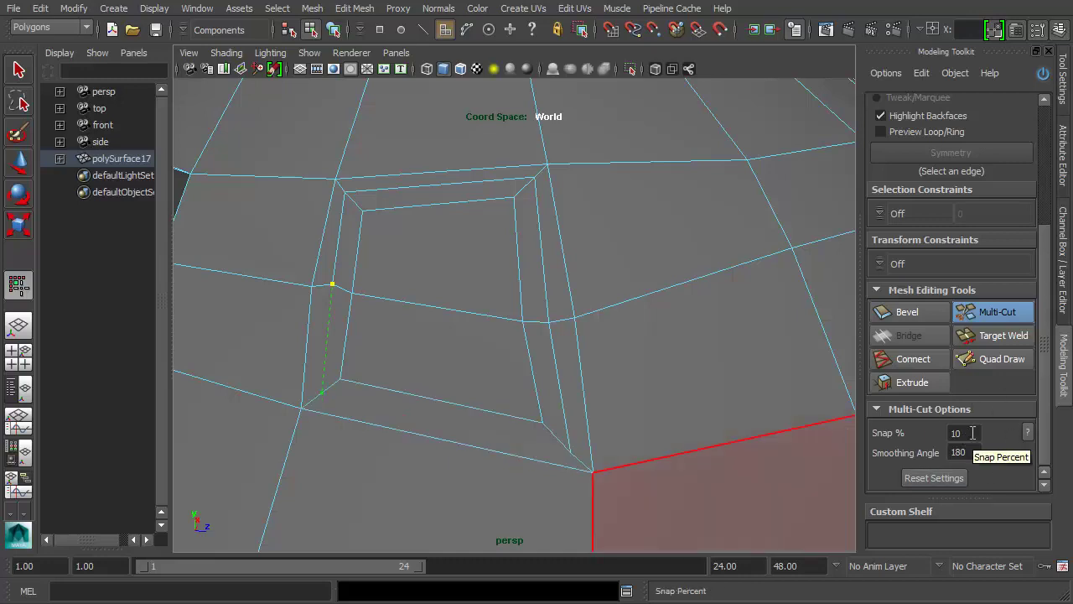
click(327, 390)
click(570, 453)
key(alt+q)
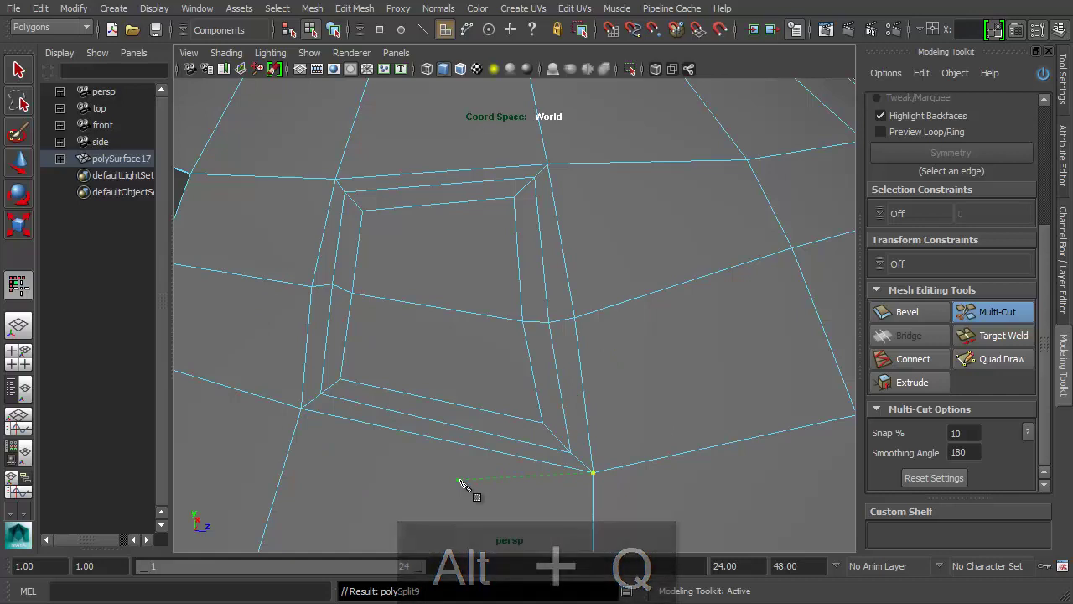
Compare the smoothed and unsmoothed displays of the repaired frame, and check the viewport's Two Sided Lighting option
key(3)
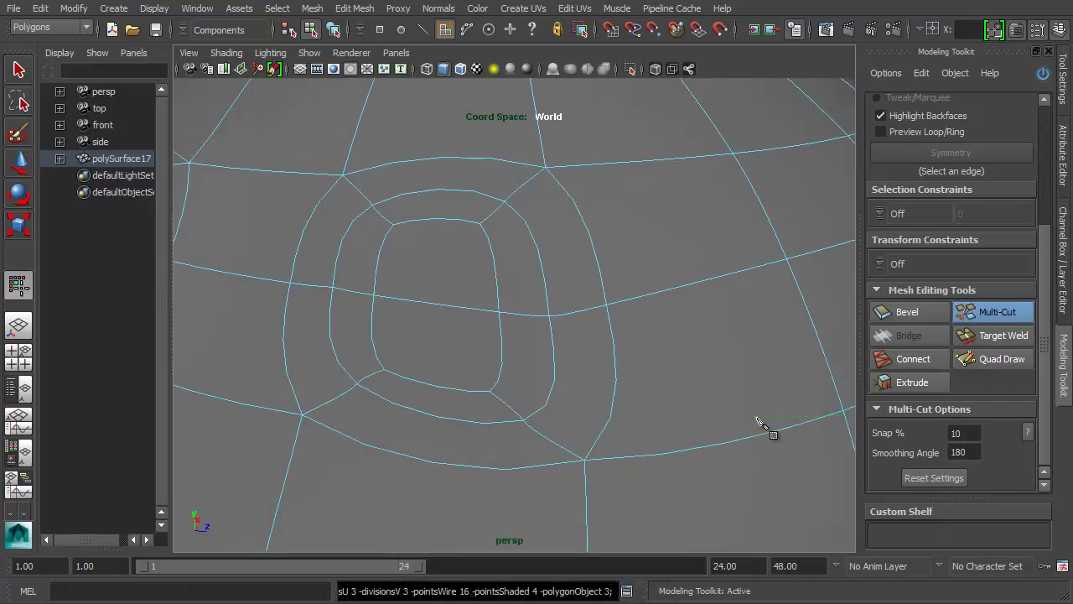
alt+middle_drag(651, 404, 642, 385)
alt+right_drag(642, 386, 476, 395)
key(1)
alt+middle_drag(549, 393, 526, 392)
alt+right_drag(525, 392, 482, 431)
mouse_move(548, 391)
alt+mouse_down()
mouse_move(551, 438)
mouse_move(548, 384)
alt+mouse_up()
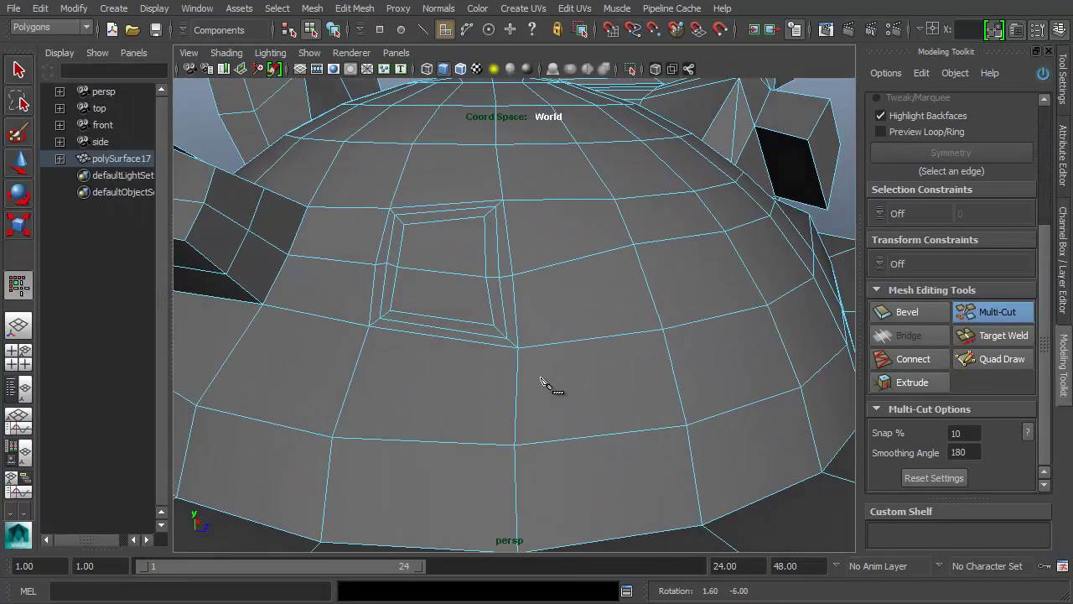
click(267, 54)
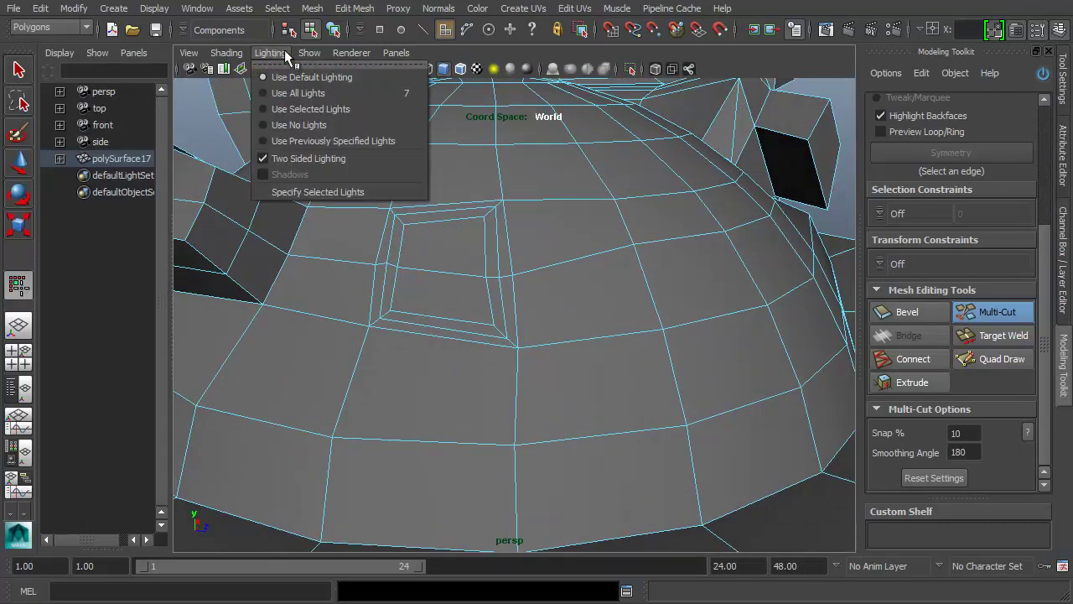
click(265, 157)
Try deleting the lower face inside the frame and inspect the dome's interior through the opening
key(q)
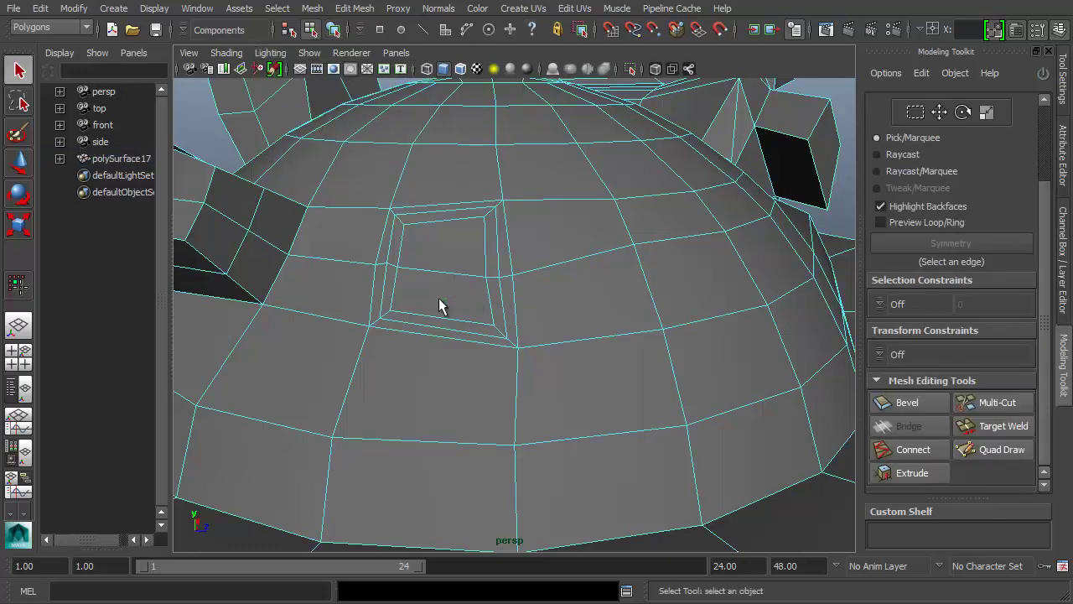
click(441, 297)
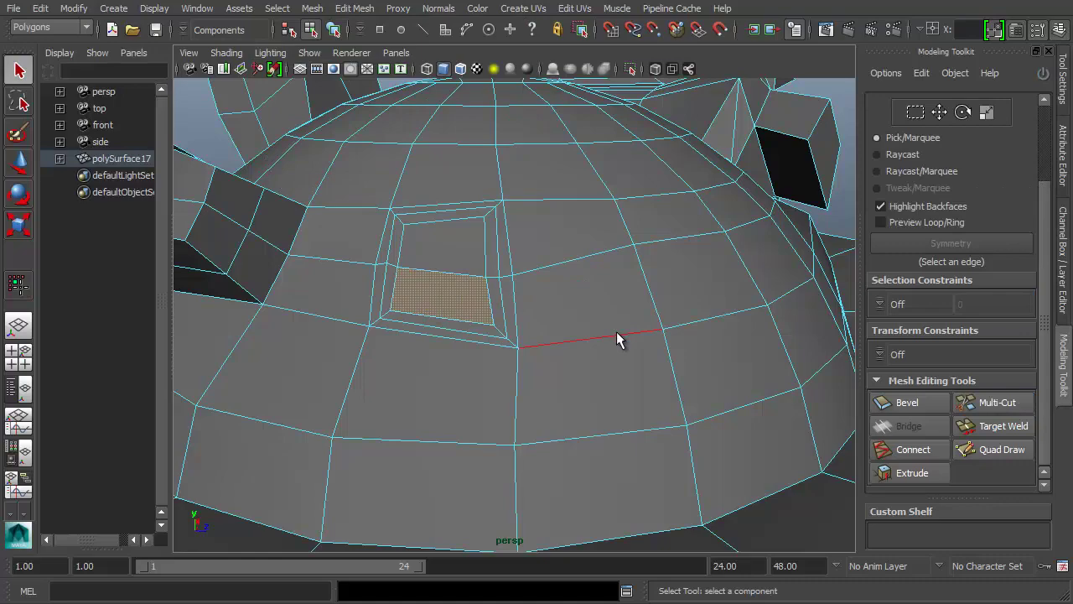
key(ctrl+f)
click(543, 411)
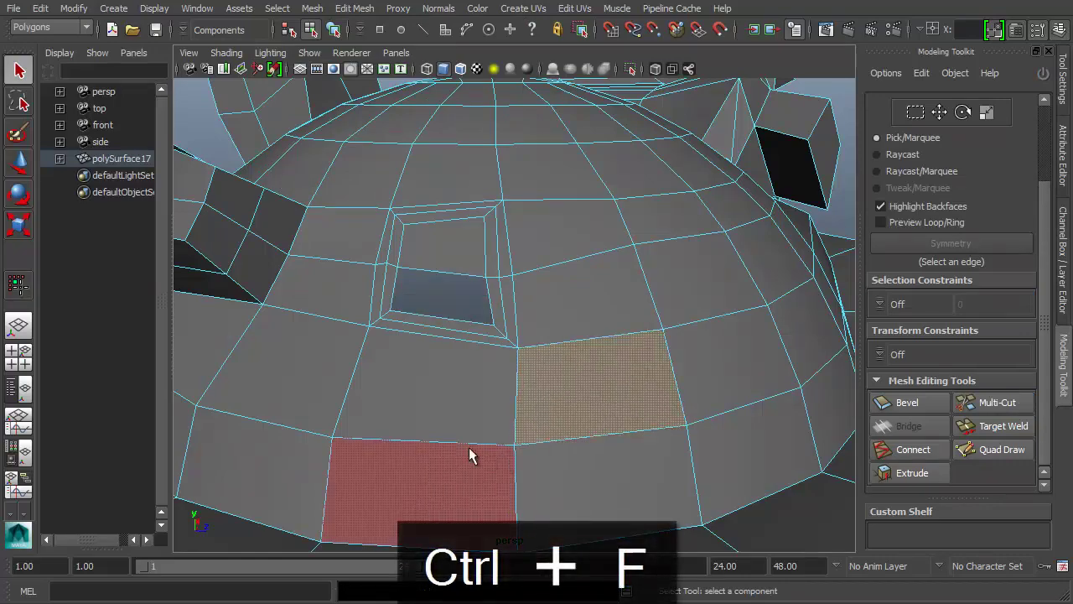
alt+drag(527, 360, 417, 306)
alt+right_drag(417, 306, 559, 333)
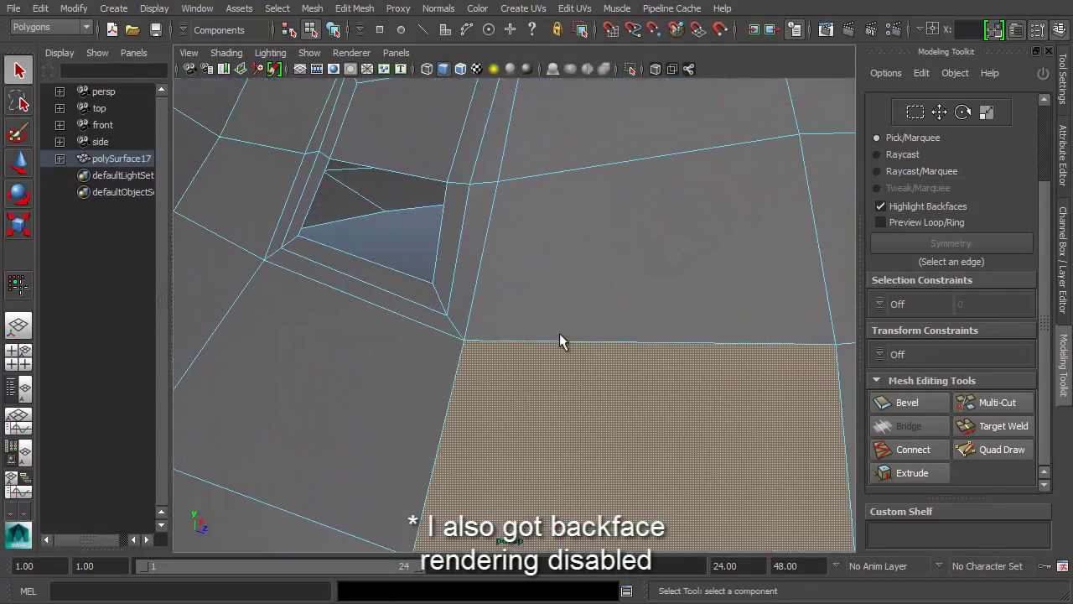
alt+drag(559, 333, 611, 349)
alt+right_drag(611, 349, 632, 360)
alt+drag(632, 360, 343, 344)
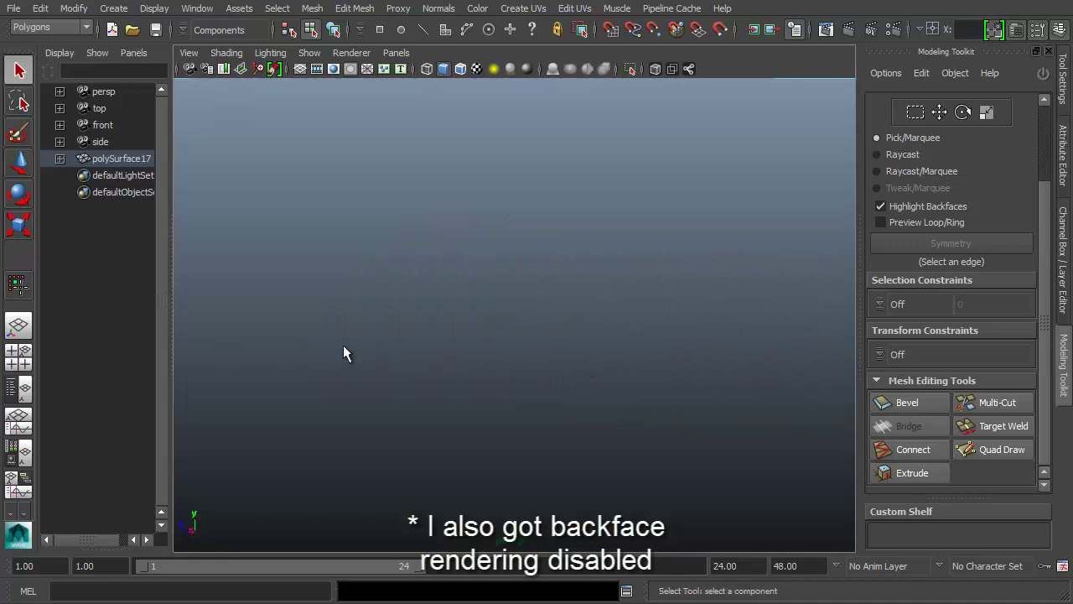
alt+right_drag(790, 355, 393, 333)
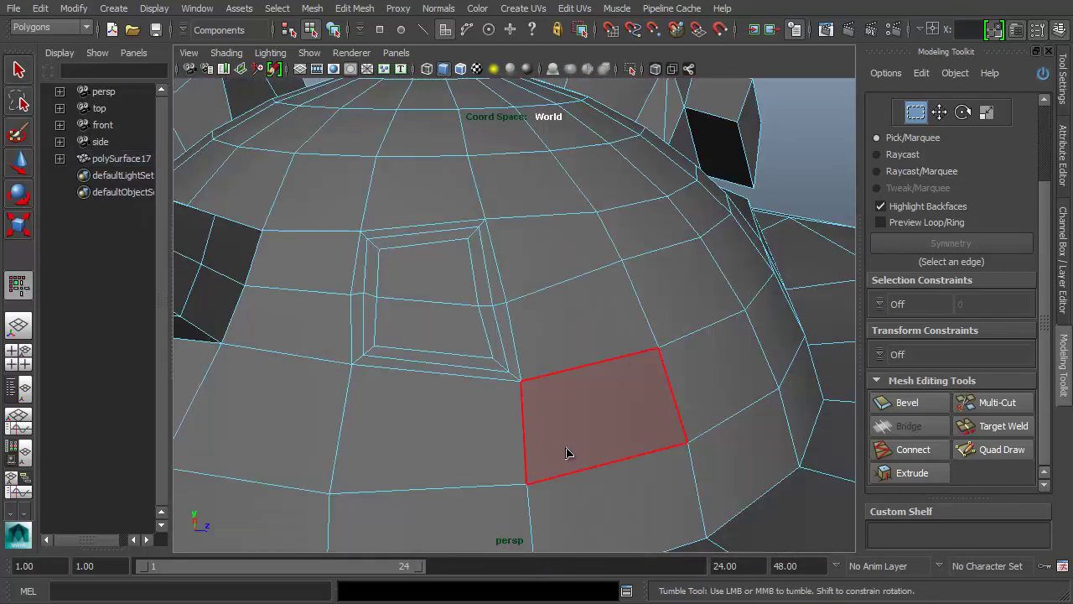
Delete the two closely spaced horizontal edge runs with tapered ends on the dome's side, below the tall block, together with their vertices
alt+drag(427, 444, 395, 439)
alt+middle_drag(395, 439, 428, 436)
alt+drag(488, 411, 465, 408)
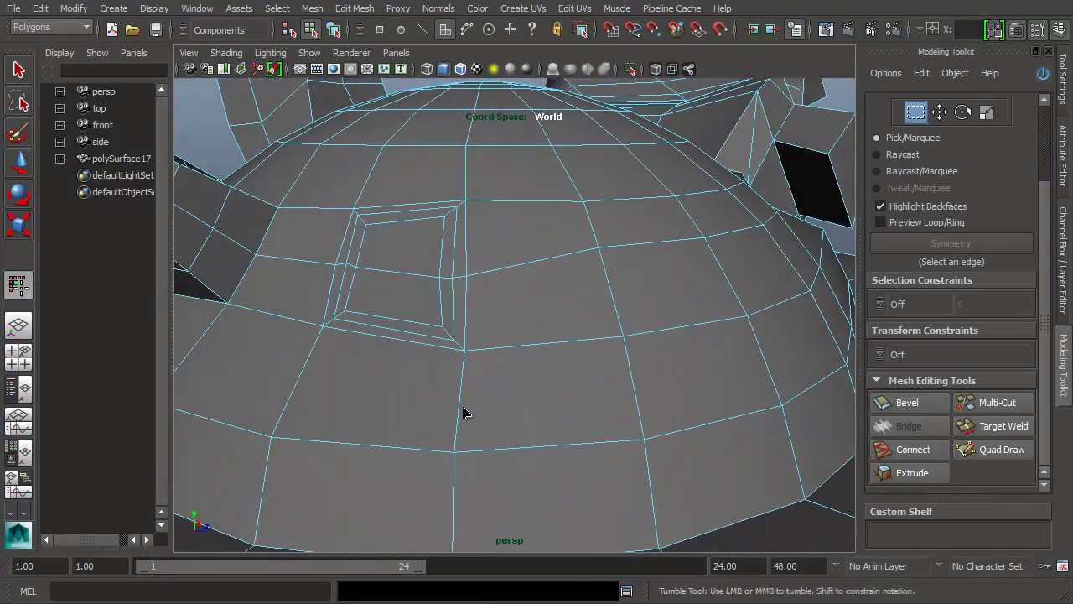
mouse_move(394, 399)
alt+right_down()
mouse_move(412, 404)
mouse_move(385, 399)
alt+right_up()
alt+drag(384, 402, 689, 382)
alt+right_drag(689, 383, 596, 372)
double_click(354, 316)
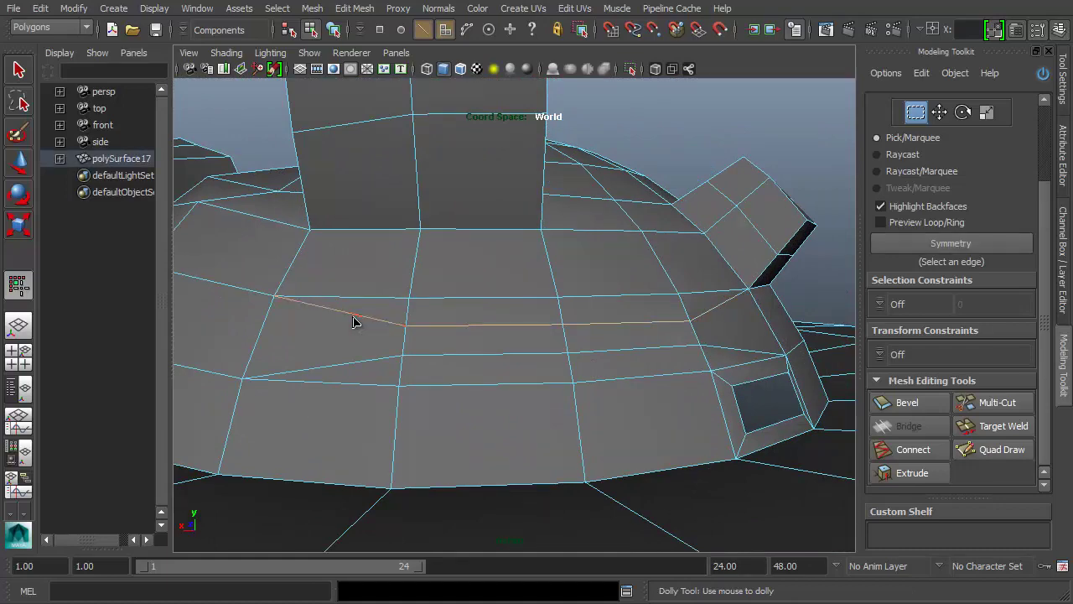
shift+double_click(369, 371)
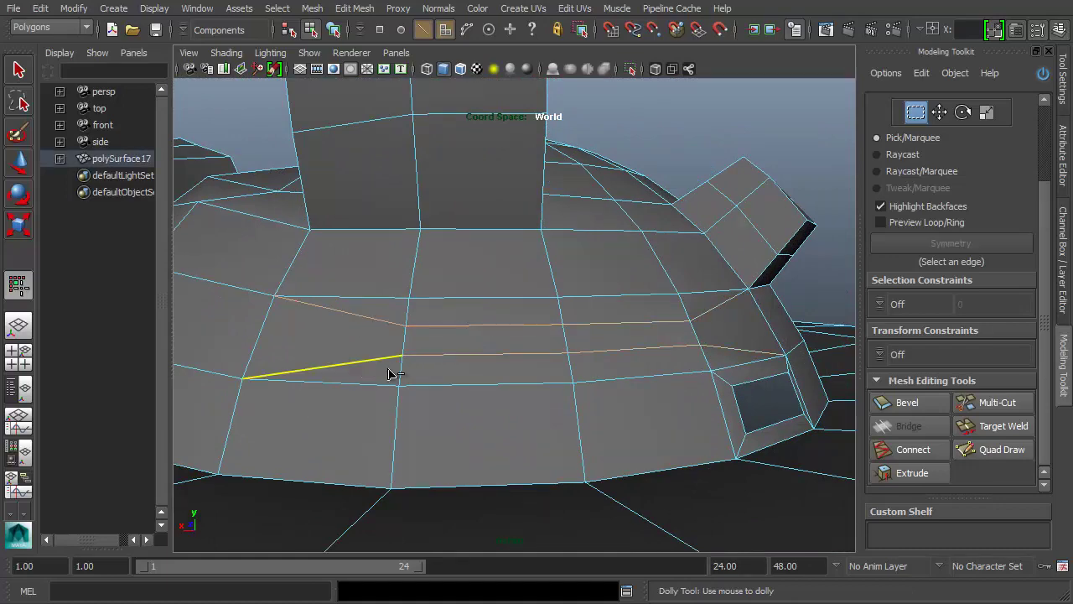
alt+drag(395, 371, 671, 352)
alt+middle_drag(671, 352, 541, 369)
alt+drag(541, 369, 618, 361)
alt+drag(498, 305, 474, 323)
alt+right_drag(615, 357, 376, 391)
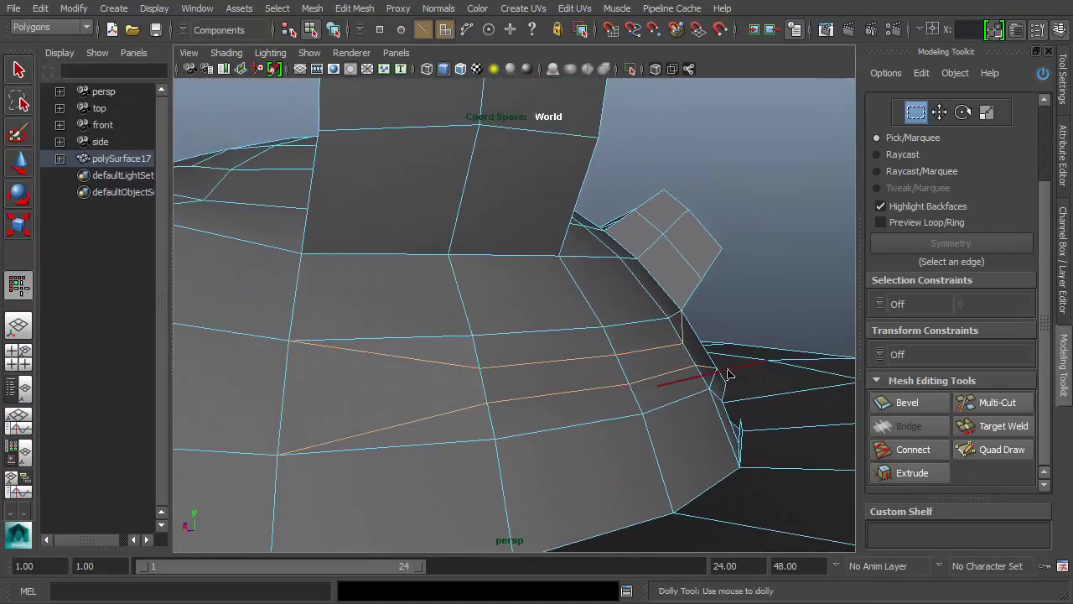
key(c)
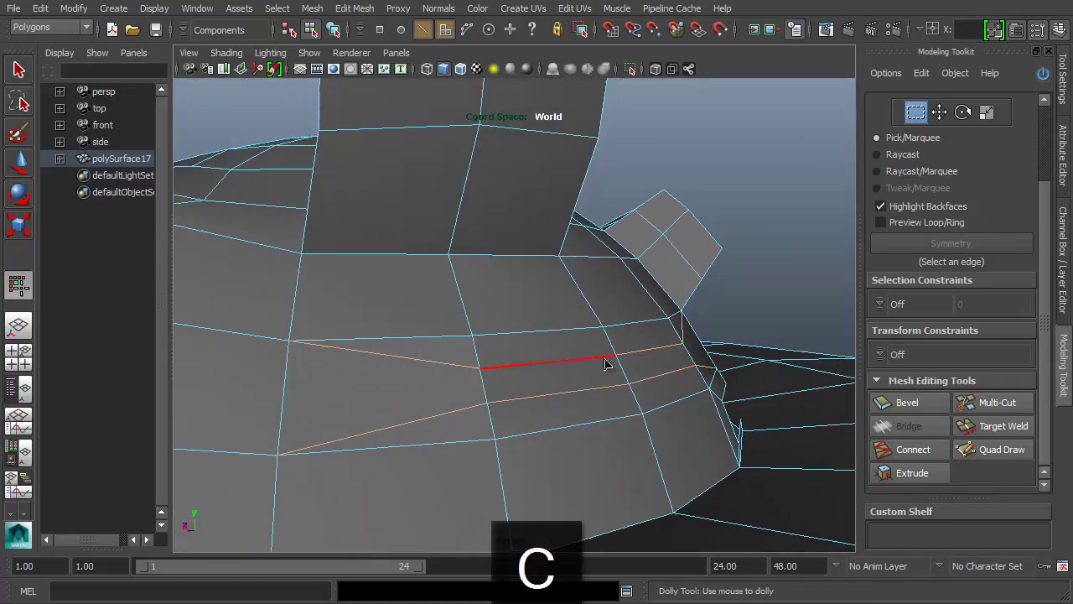
key(ctrl+Delete)
Try deleting the edge loop around the middle of the small box protruding beside the frame, and undo the deletion
alt+drag(599, 360, 522, 199)
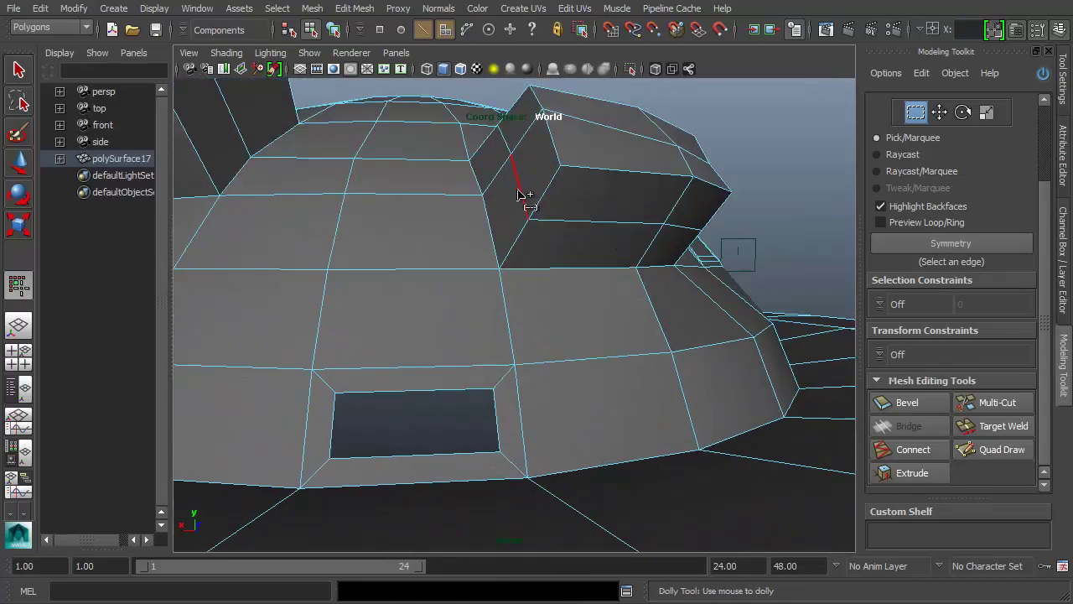
alt+drag(666, 269, 375, 206)
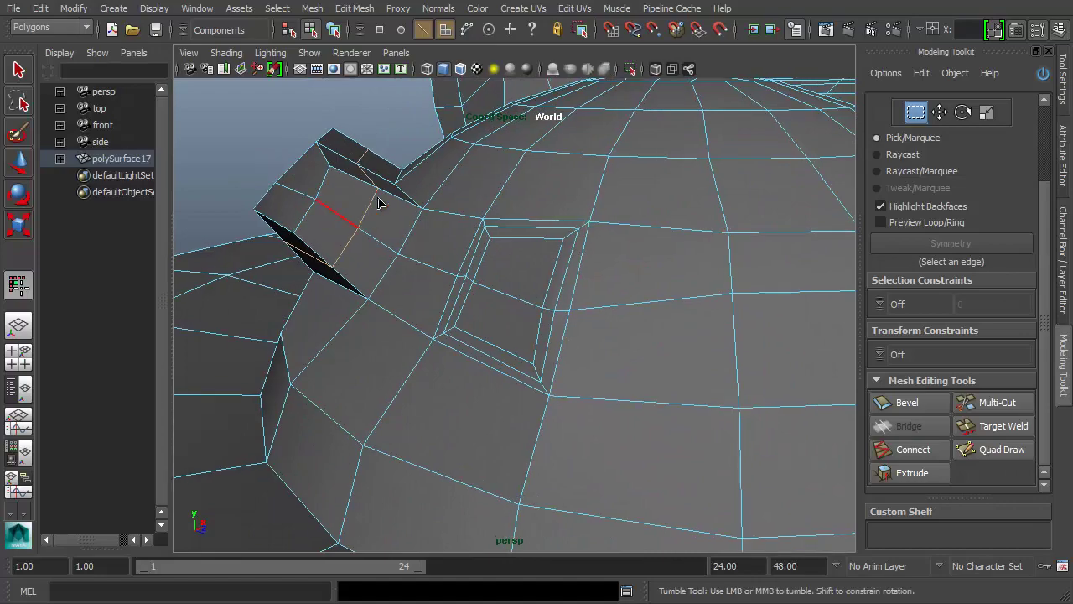
key(ctrl+Delete)
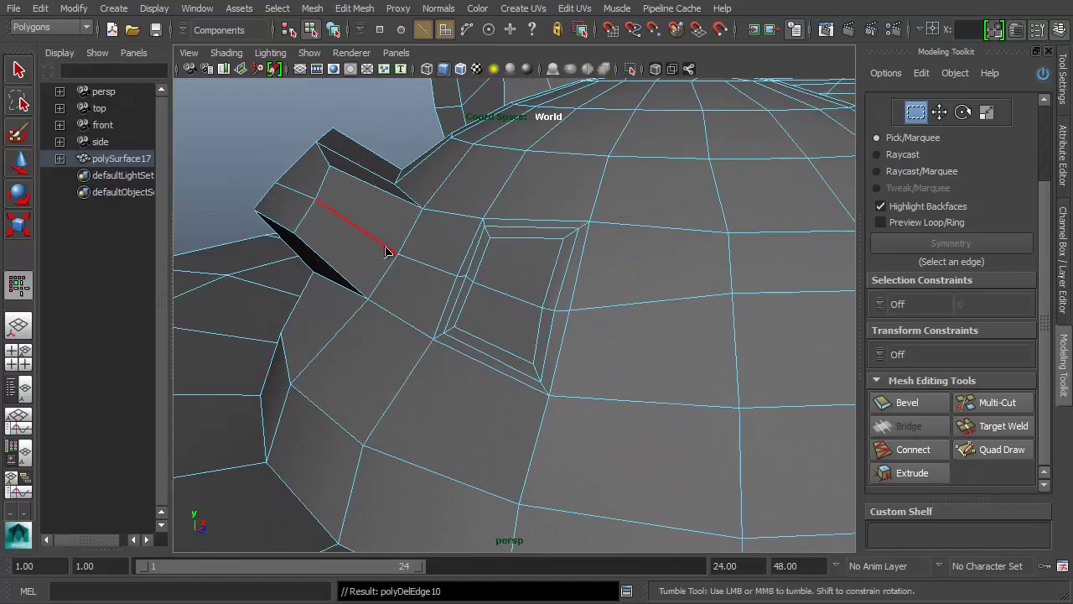
alt+drag(388, 249, 570, 325)
key(ctrl+z)
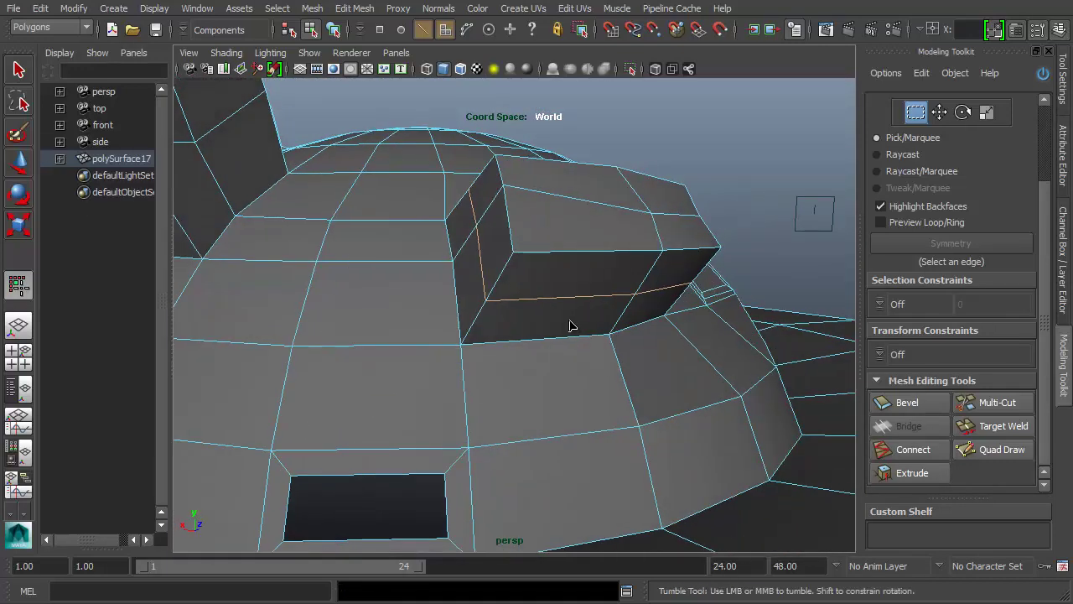
Slide the selected edge loop around the small protruding box down towards its base, with smooth mesh preview turned on
key(w)
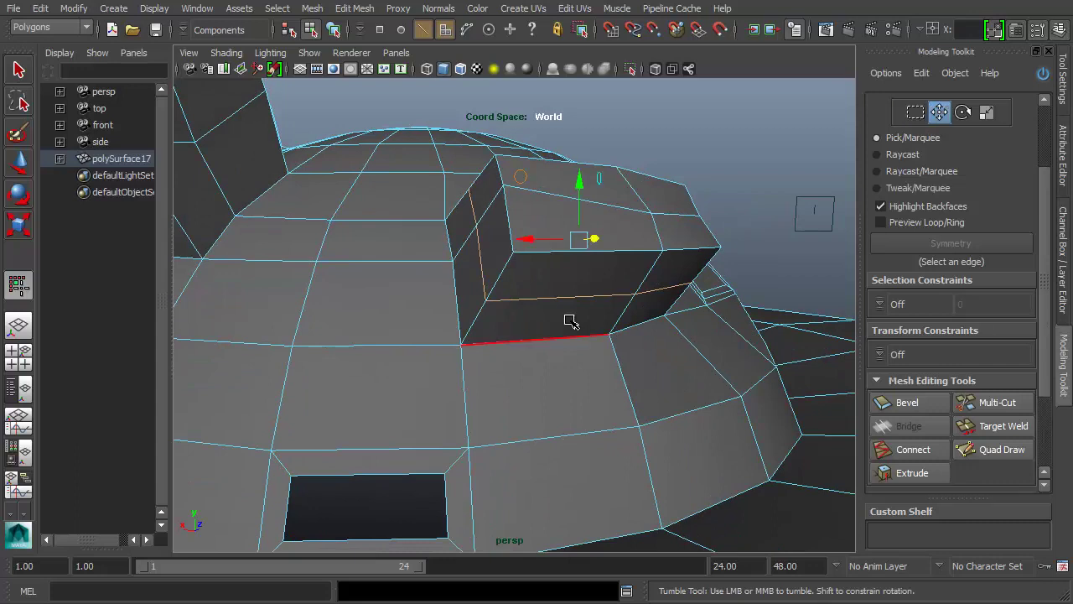
ctrl+click(569, 319)
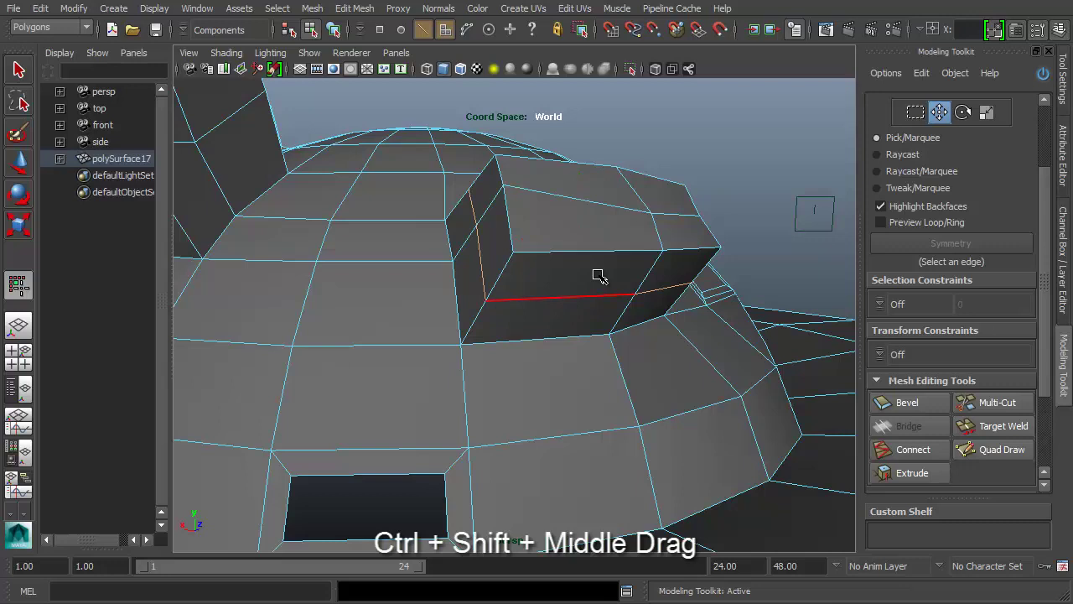
ctrl+shift+middle_drag(596, 272, 642, 218)
key(3)
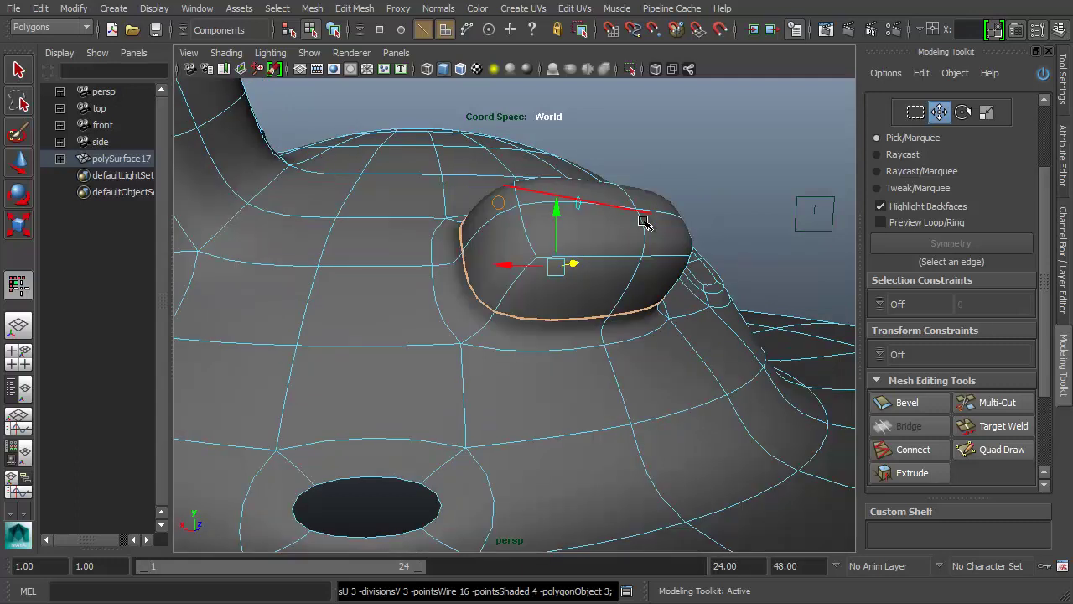
ctrl+shift+middle_drag(721, 209, 790, 230)
mouse_move(757, 232)
alt+mouse_down()
mouse_move(699, 213)
mouse_move(746, 227)
alt+mouse_up()
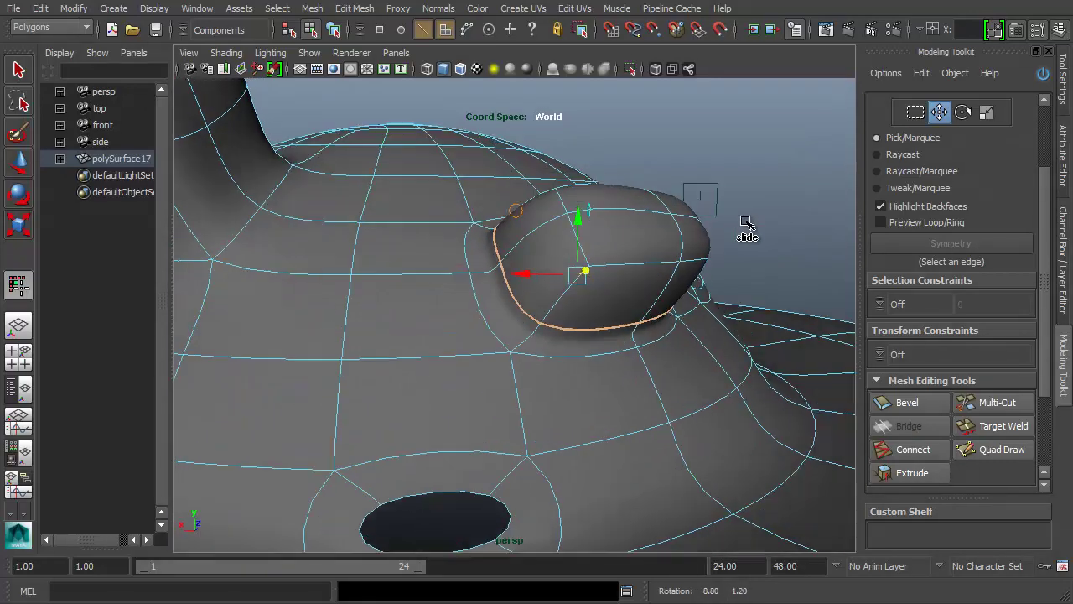
Select the loop of side faces around the small box, also trying the face loop that crosses over its top
key(F11)
click(611, 299)
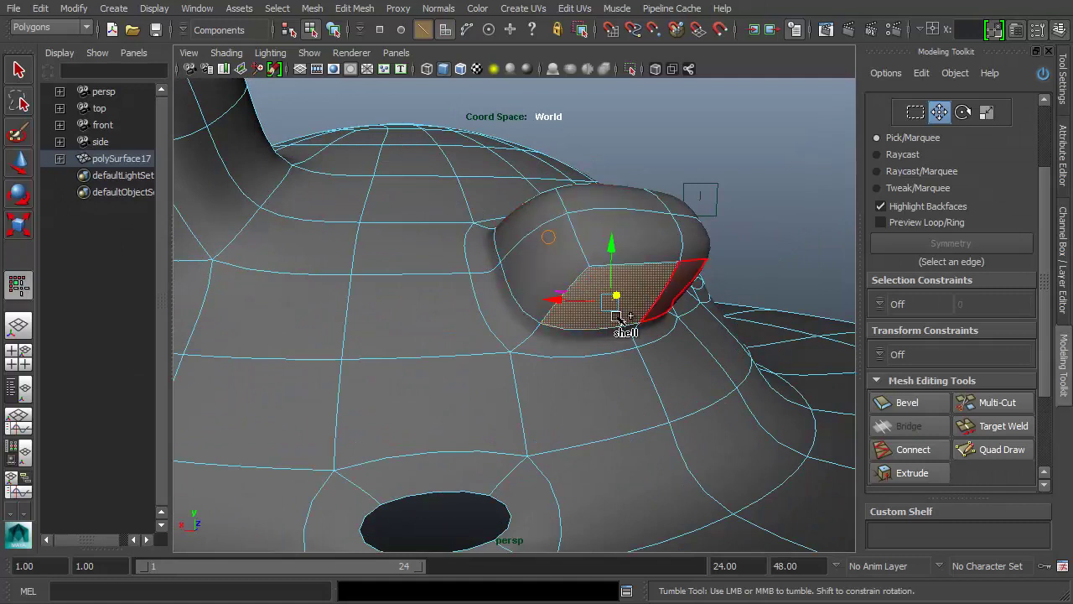
shift+double_click(557, 265)
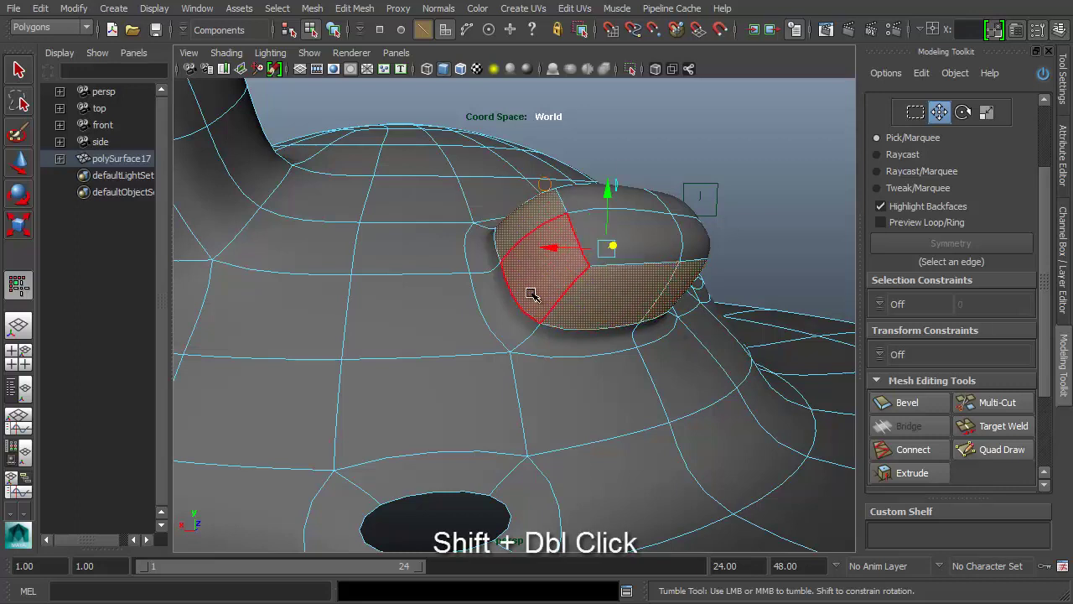
click(613, 296)
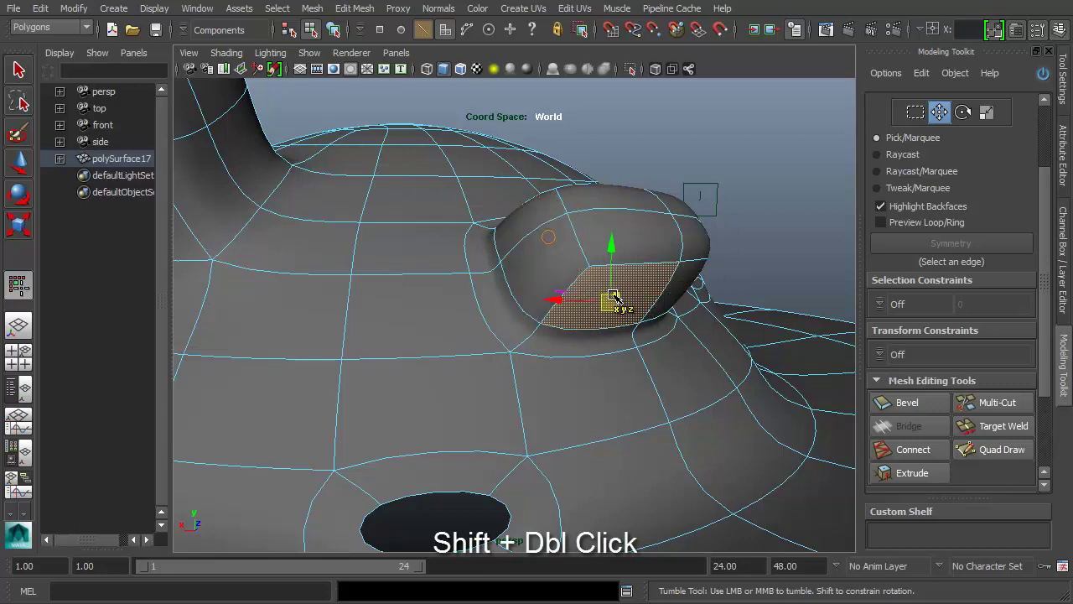
shift+double_click(642, 246)
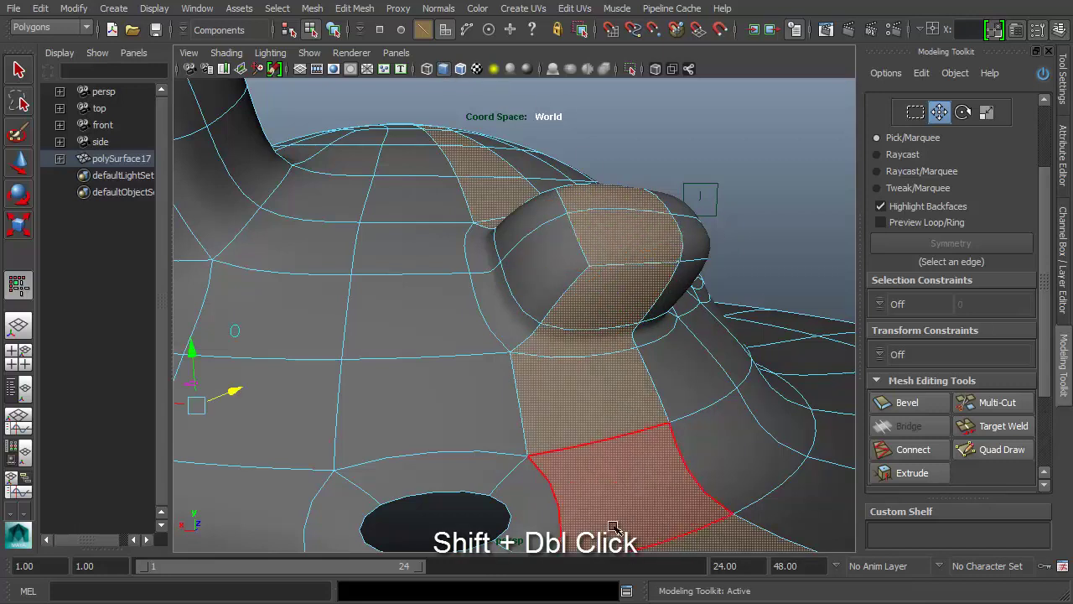
click(618, 304)
shift+double_click(542, 277)
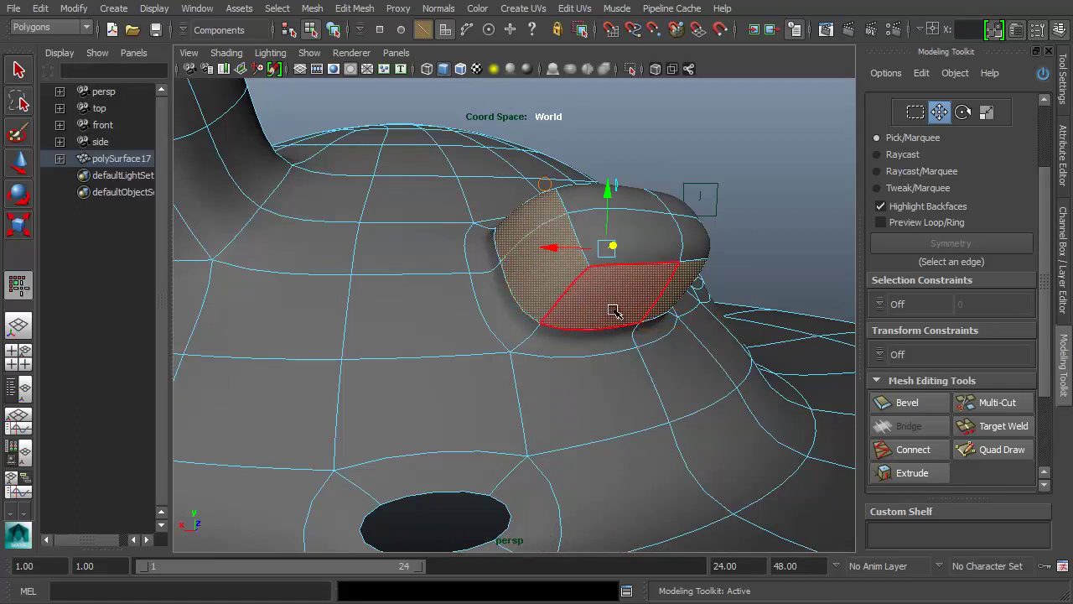
Connect the selected side faces with a one-segment edge loop and slide it down from the small box's top edge
key(ctrl+shift+c)
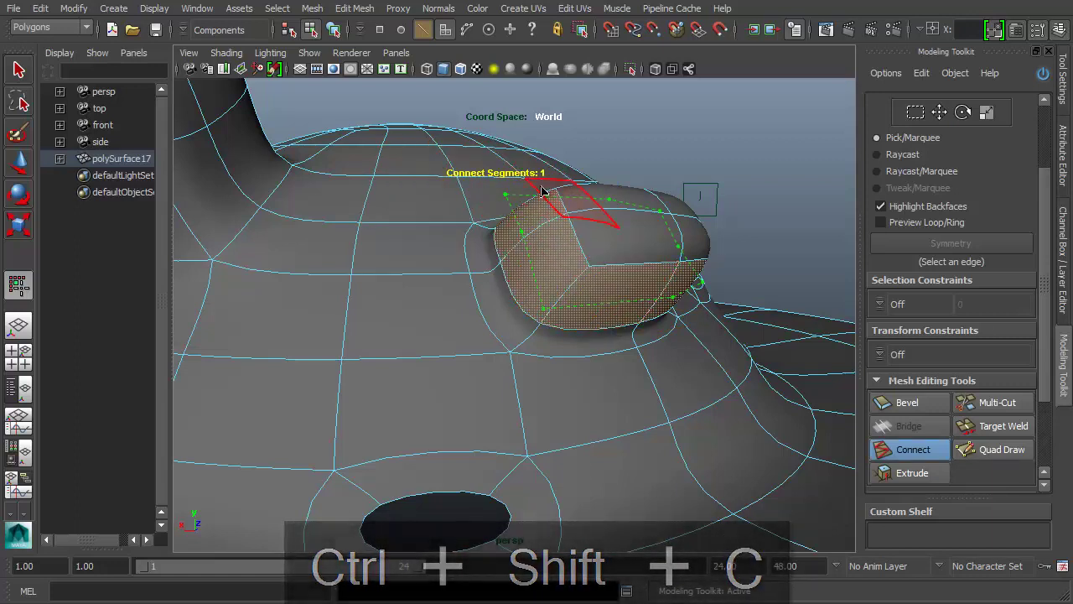
right_click(622, 285)
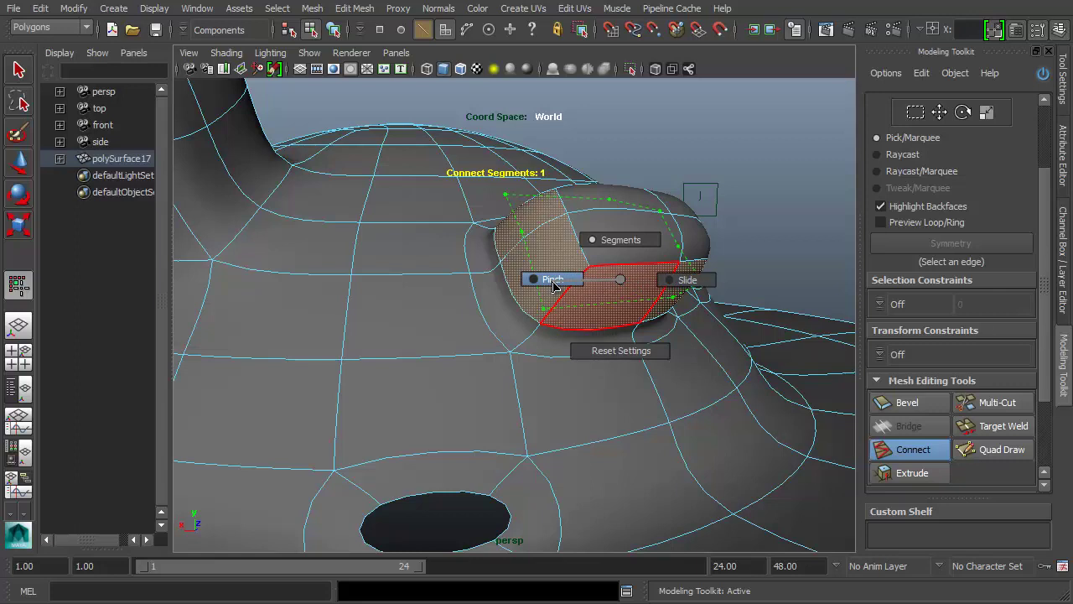
right_drag(597, 282, 746, 281)
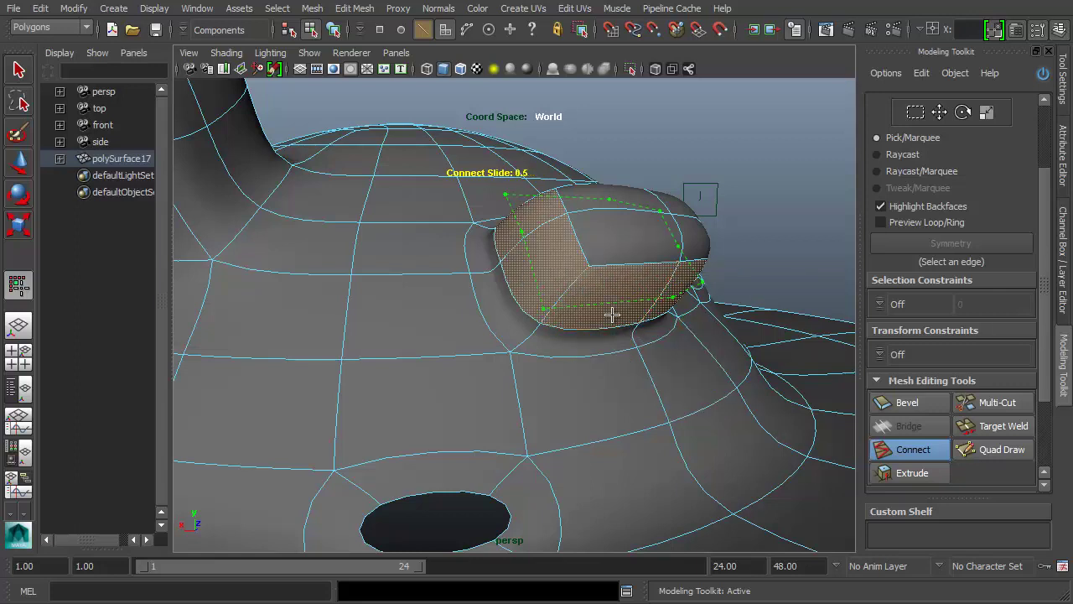
drag(606, 290, 585, 287)
right_drag(653, 271, 587, 265)
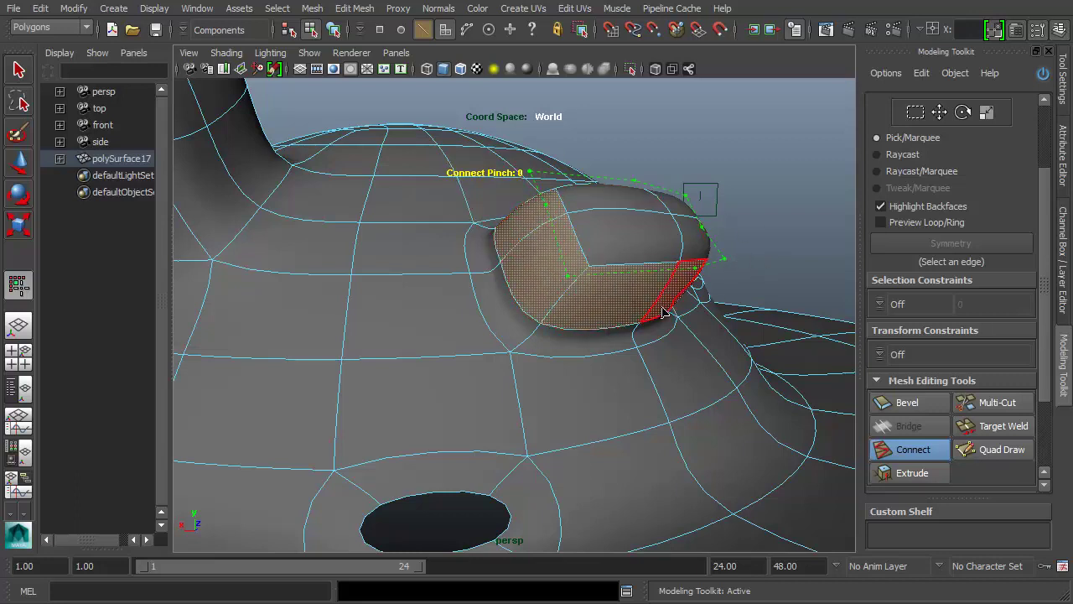
key(alt+q)
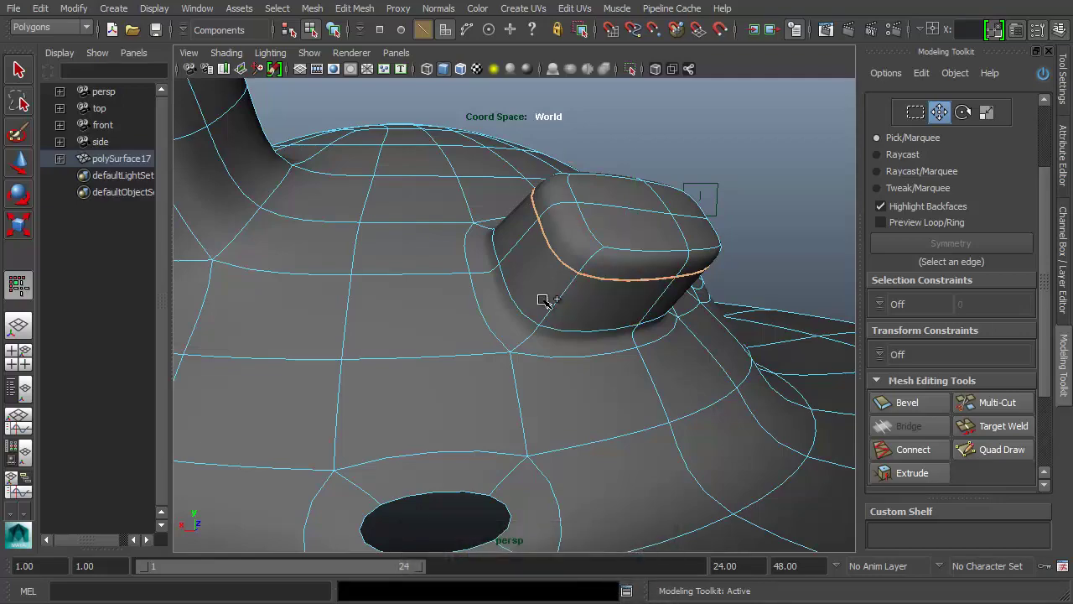
alt+drag(543, 299, 795, 306)
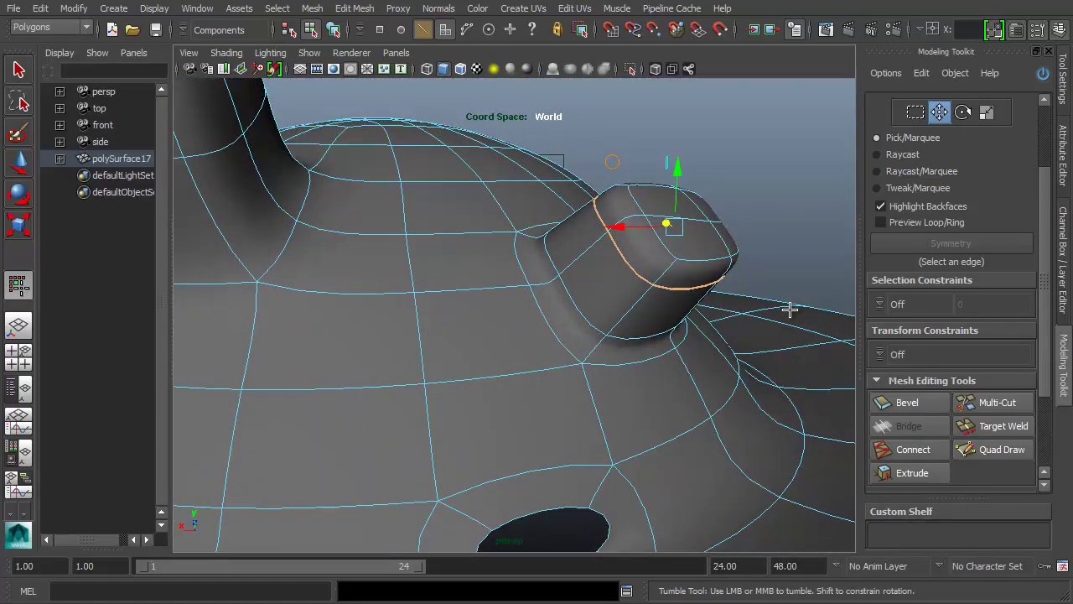
shift+middle_drag(794, 312, 761, 319)
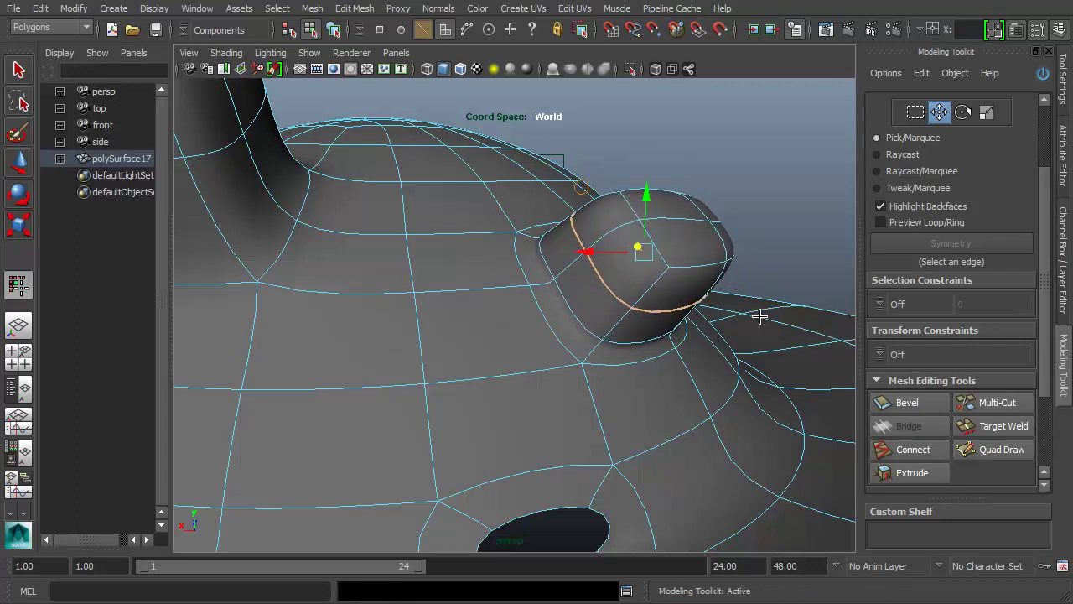
Spin an edge at the outer border of the grid on the model's underside
alt+drag(758, 316, 349, 235)
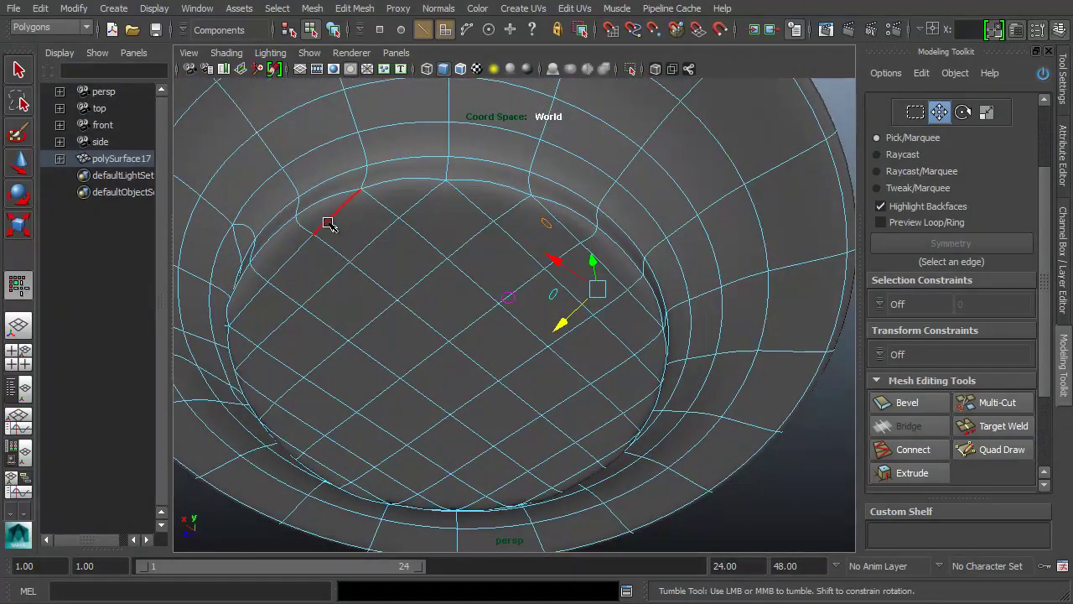
click(328, 224)
key(alt+z)
key(alt+z)
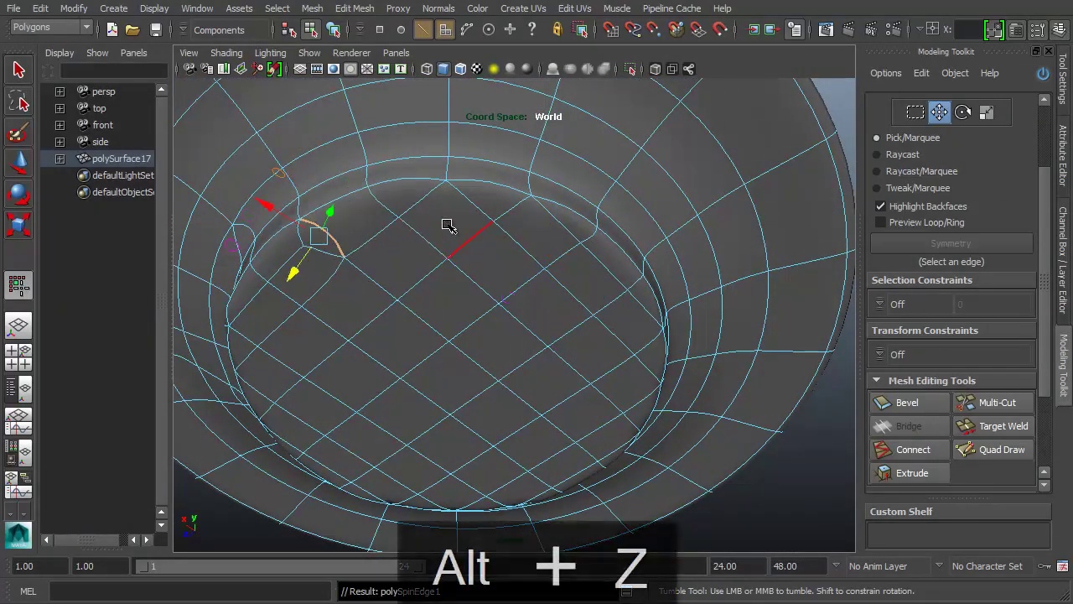
alt+drag(405, 153, 518, 296)
key(alt+z)
key(alt+z)
key(alt+z)
key(alt+z)
Review the available Selection Constraints and Transform Constraints options without changing either setting
alt+middle_drag(517, 296, 528, 275)
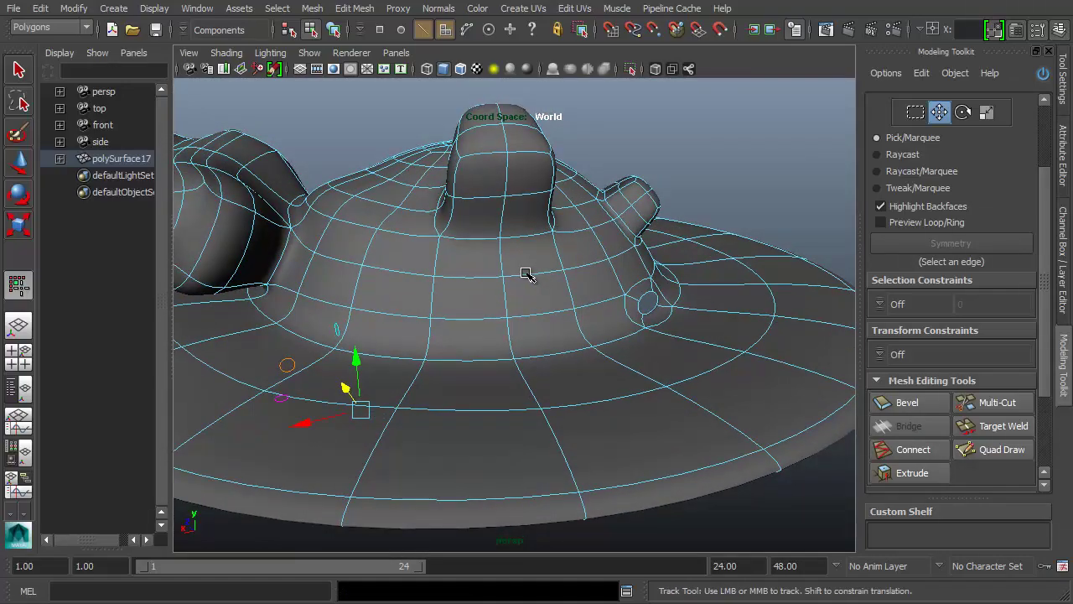
alt+drag(520, 274, 496, 259)
alt+middle_drag(496, 259, 490, 253)
alt+drag(515, 240, 581, 279)
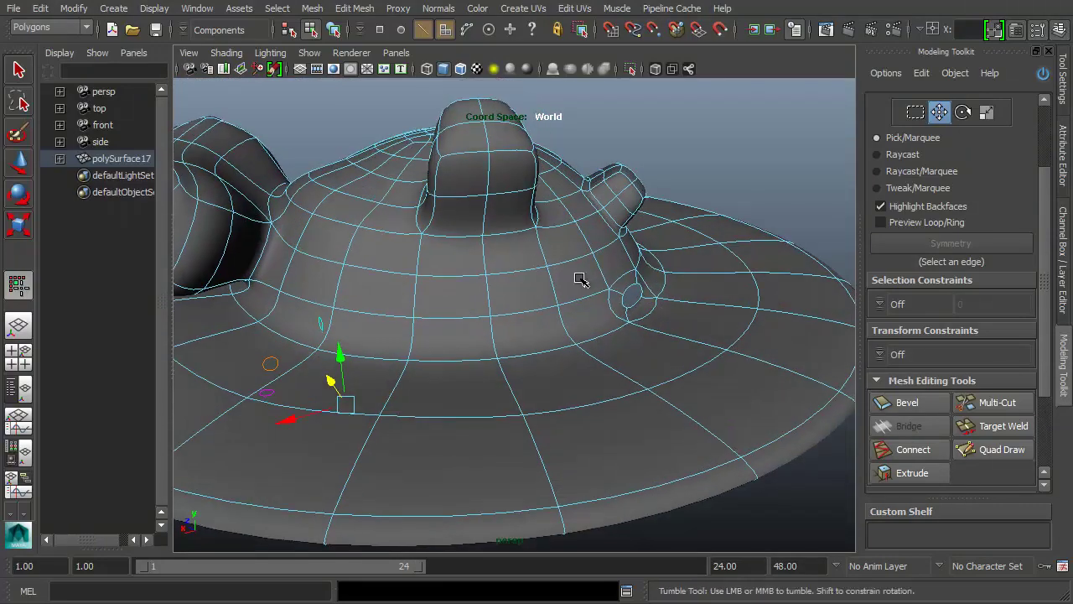
click(886, 306)
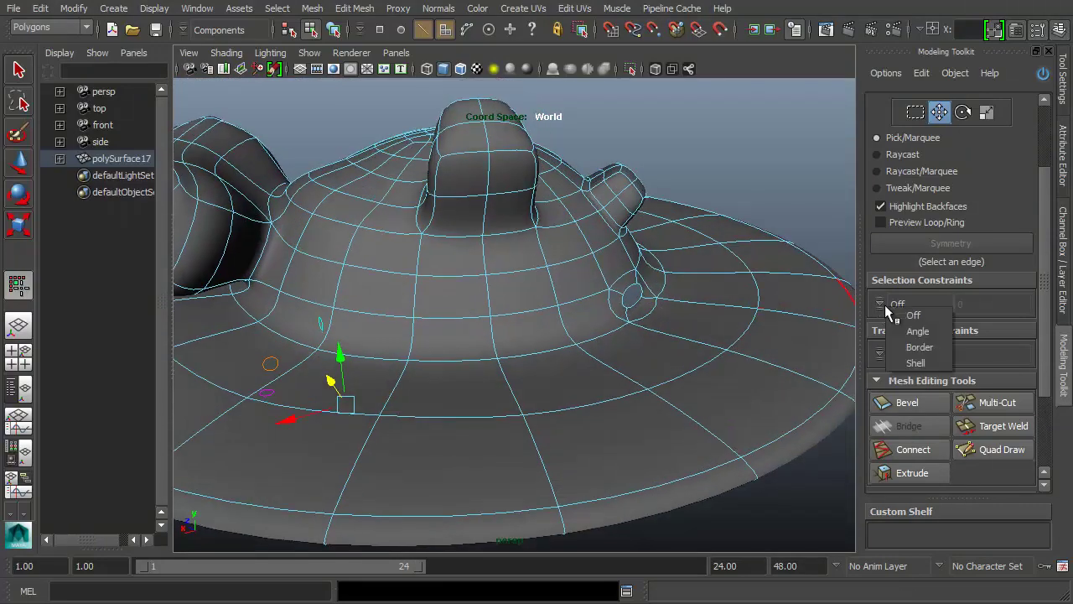
click(1039, 281)
click(884, 355)
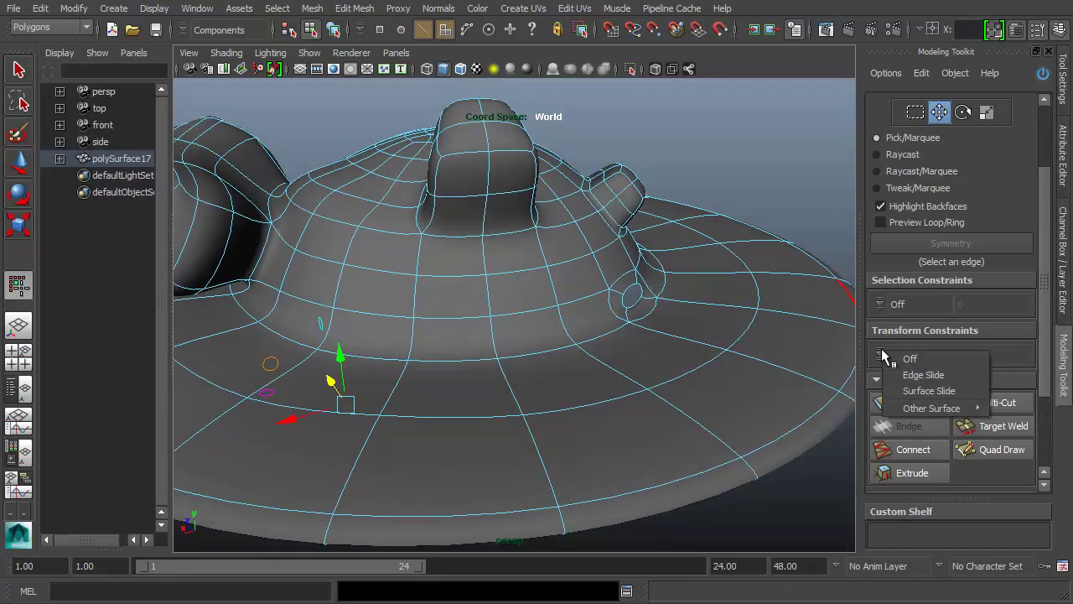
click(1037, 292)
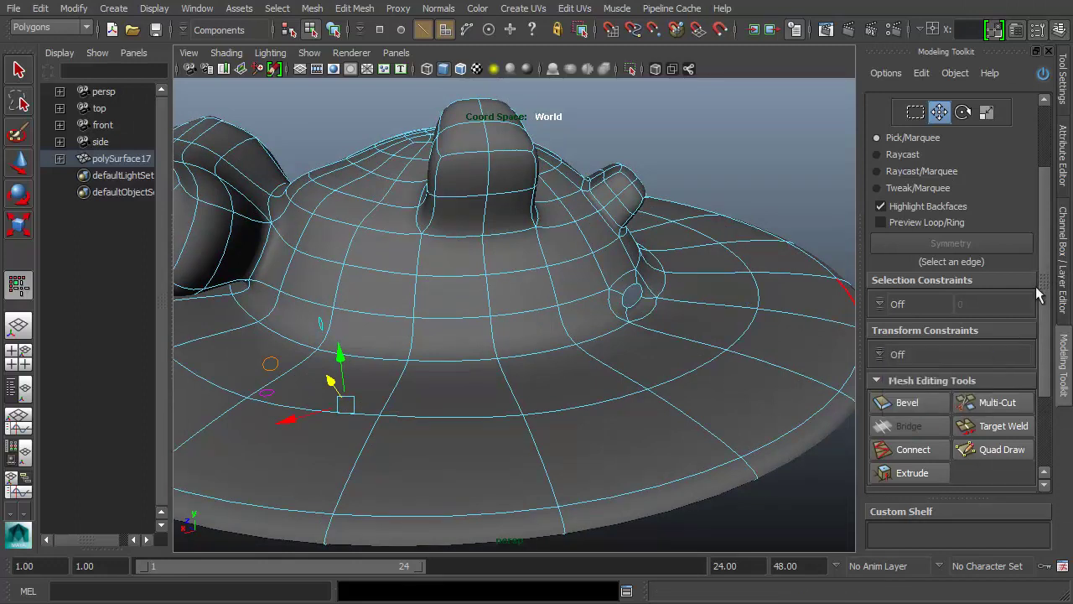
Select the single face on the dome's side below the tall block
click(447, 300)
alt+drag(551, 316, 615, 304)
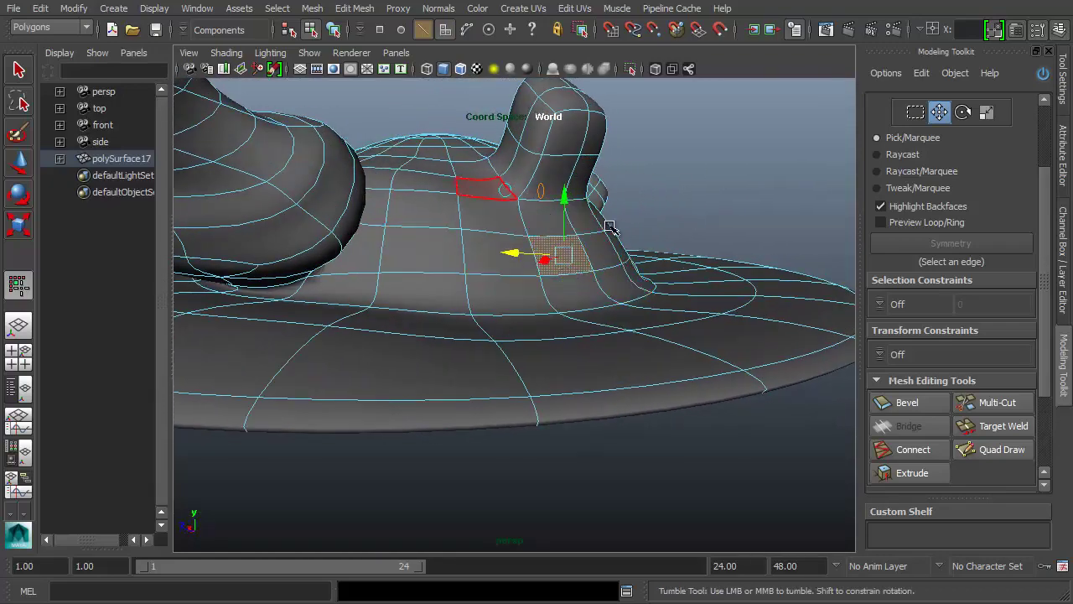
alt+drag(594, 252, 516, 256)
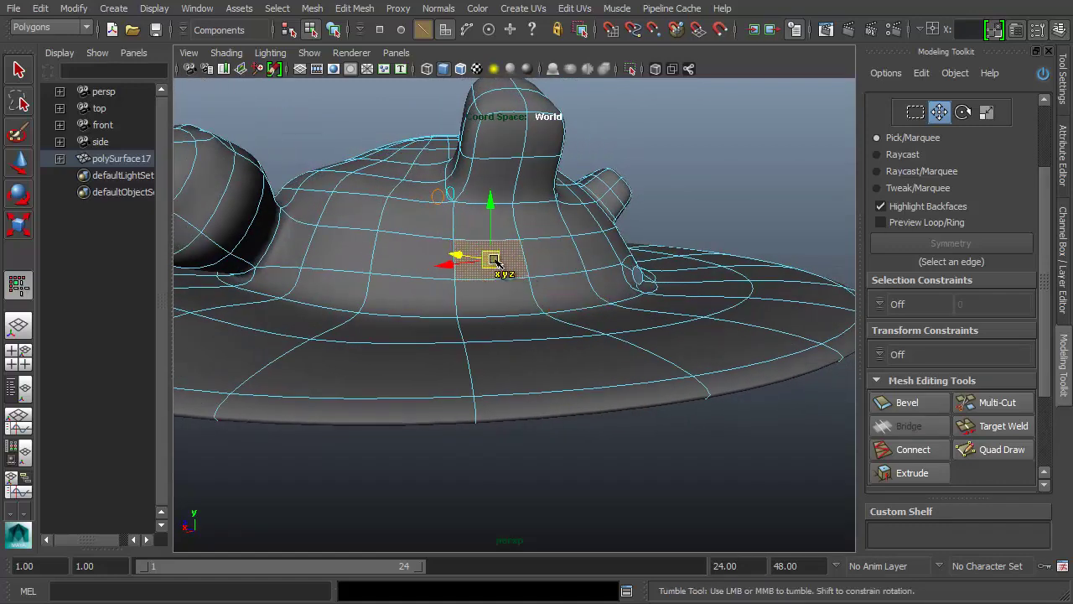
Enable the Surface transform constraint, try sliding the selected face across the dome, and undo the moves
key(alt+s)
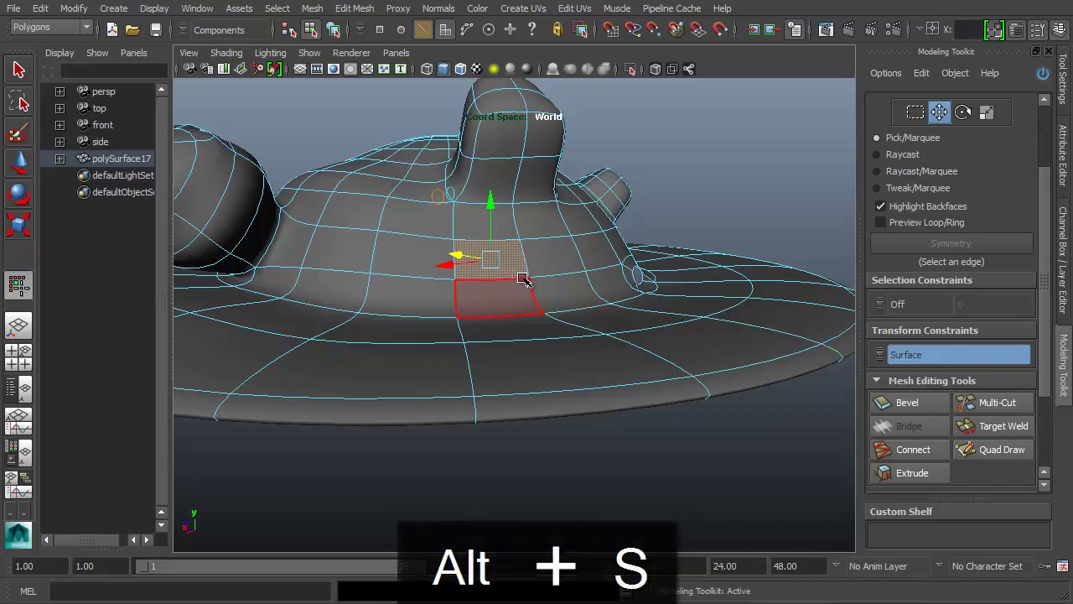
alt+drag(526, 280, 621, 222)
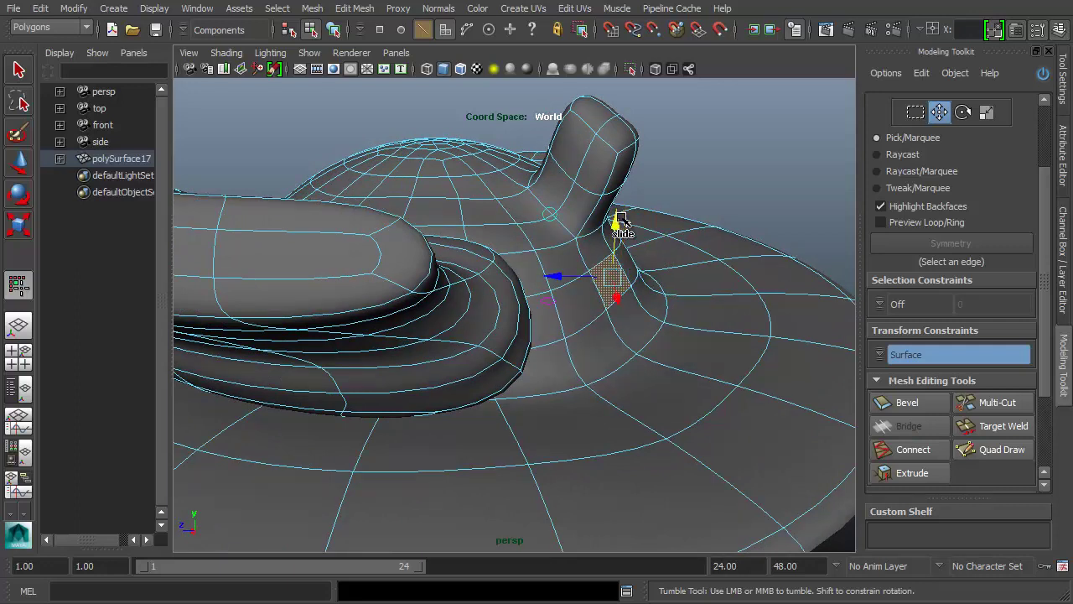
key(ctrl+z)
key(ctrl+z)
key(ctrl+z)
key(ctrl+z)
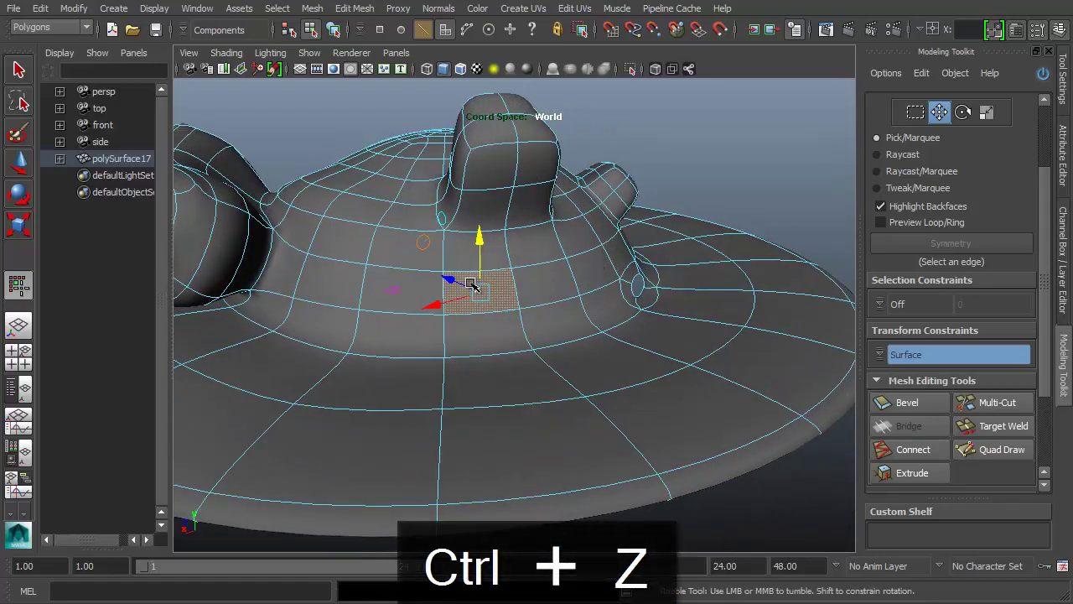
Try moving the selected face with the Surface constraint on and then off, undoing each move
drag(484, 295, 421, 270)
alt+drag(560, 270, 511, 277)
key(ctrl+z)
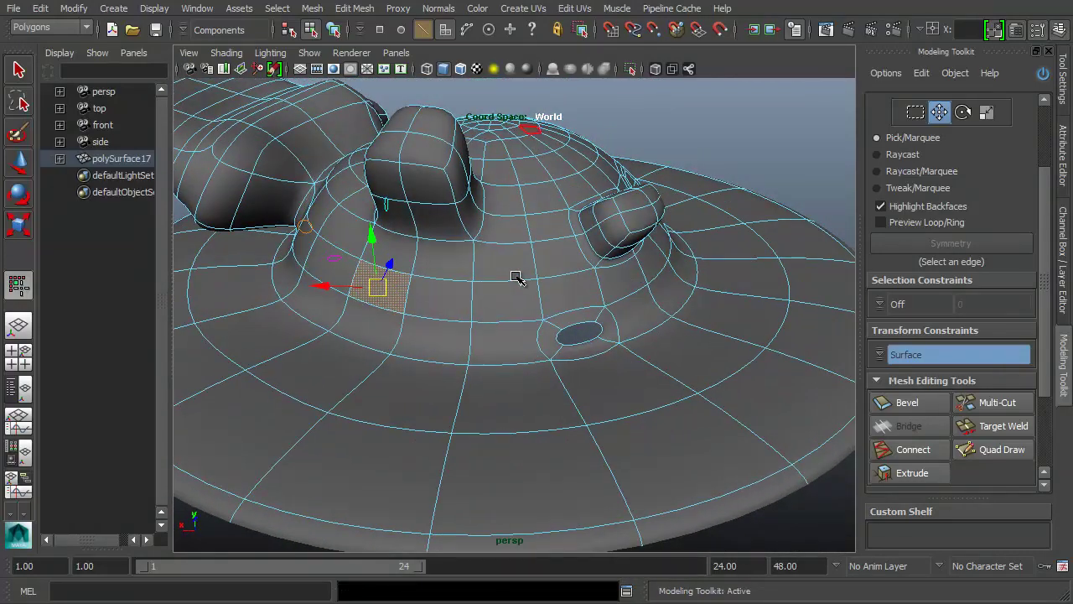
key(alt+s)
alt+drag(445, 348, 364, 269)
key(ctrl+z)
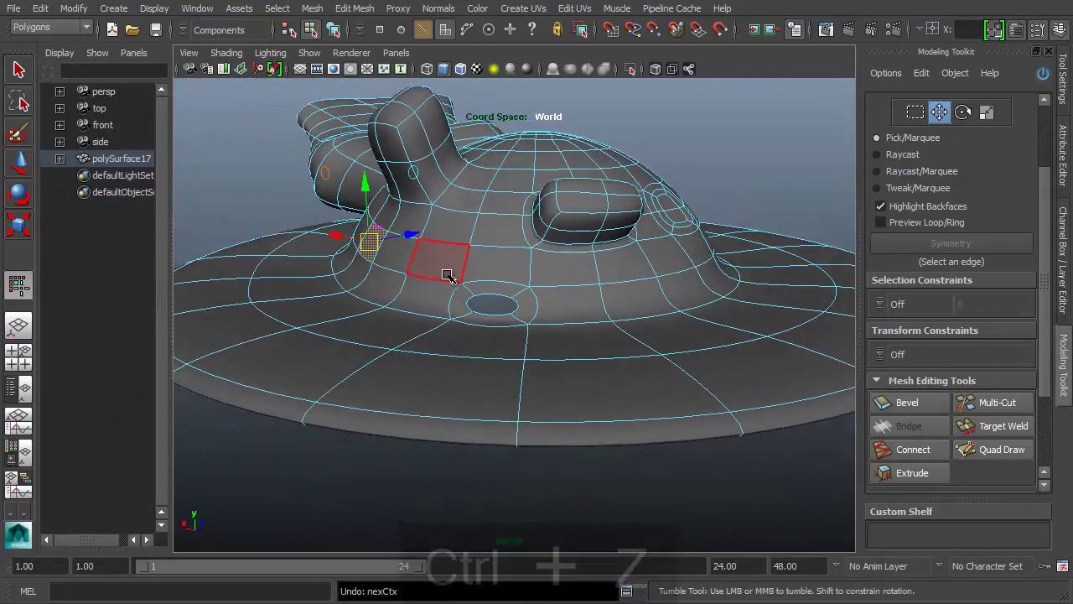
Extrude the selected face outward with a Local Z of about 0.4 and widen its end with an offset of -0.00135
alt+drag(447, 275, 479, 283)
alt+right_drag(411, 282, 466, 285)
alt+middle_drag(471, 285, 513, 296)
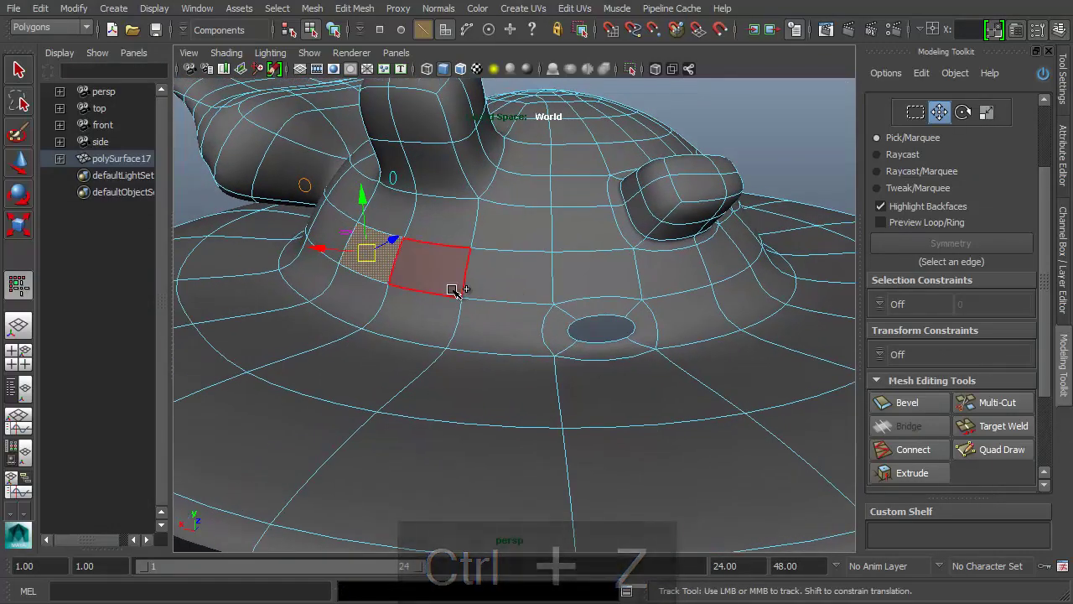
key(ctrl+e)
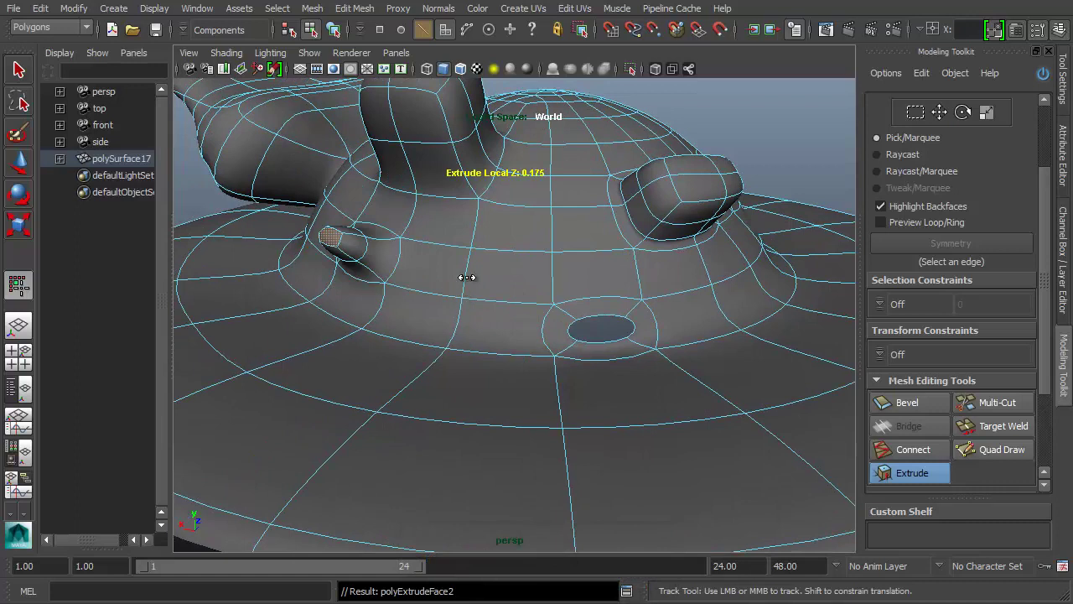
middle_drag(467, 277, 525, 296)
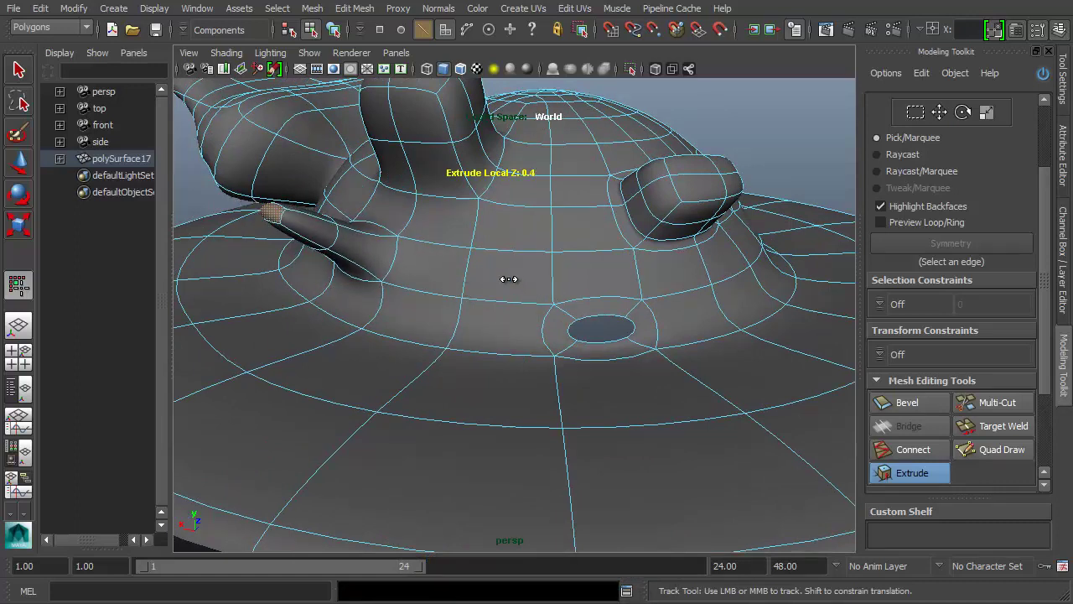
drag(509, 279, 524, 278)
middle_drag(553, 280, 288, 280)
alt+drag(350, 288, 433, 293)
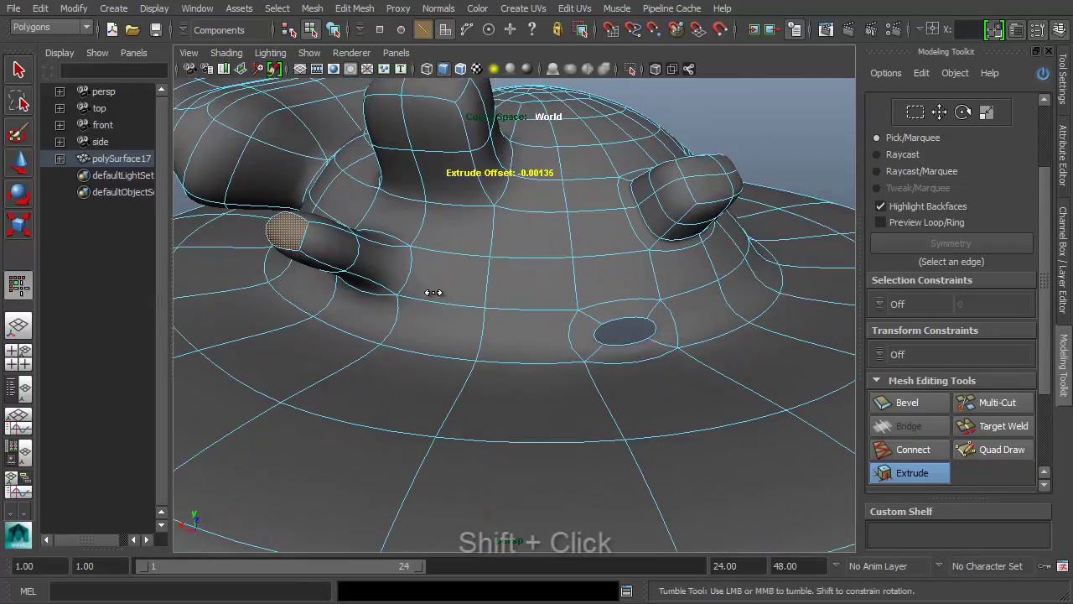
Extrude the arm's end face again with an offset of about 0.000653 and a Local Z of about 0.281
shift+click(434, 291)
middle_drag(488, 283, 500, 282)
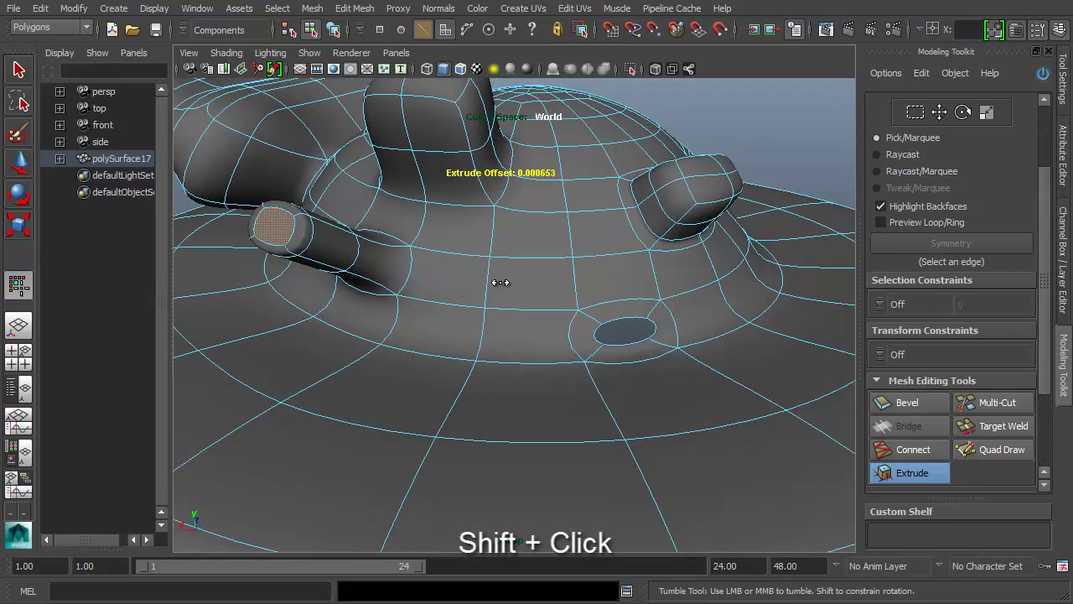
middle_click(489, 289)
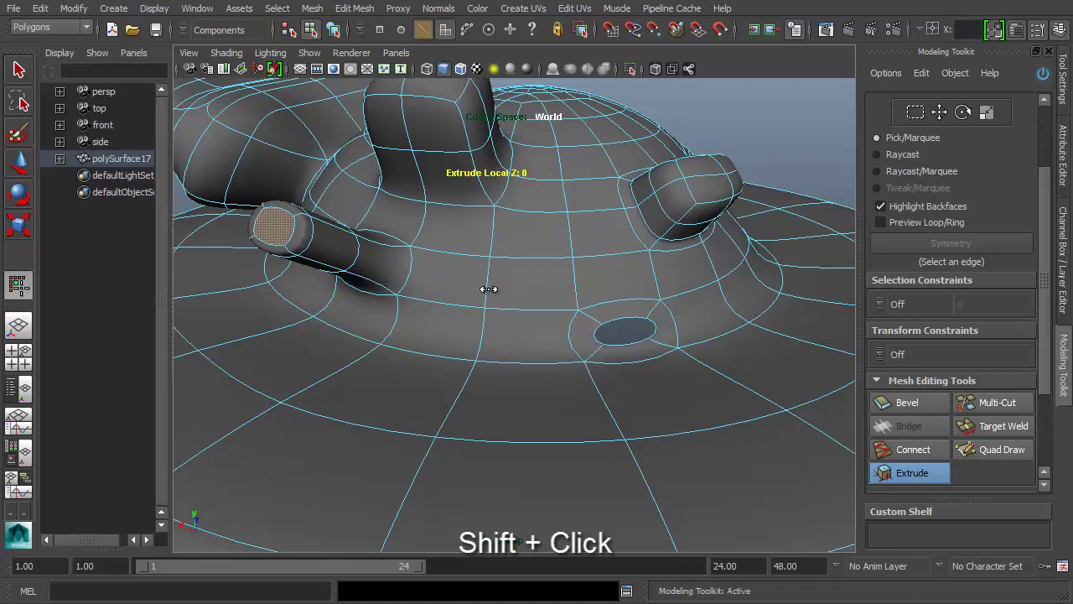
middle_drag(493, 289, 565, 293)
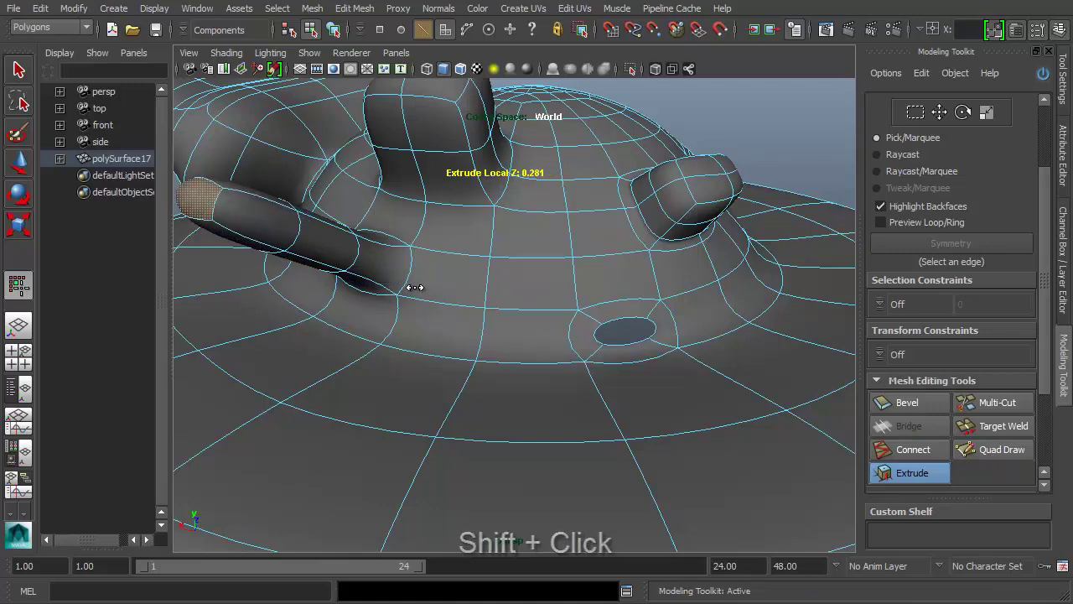
Add another extrusion to the arm's end face with a Local Z of about 0.279
alt+drag(409, 290, 564, 297)
shift+click(523, 289)
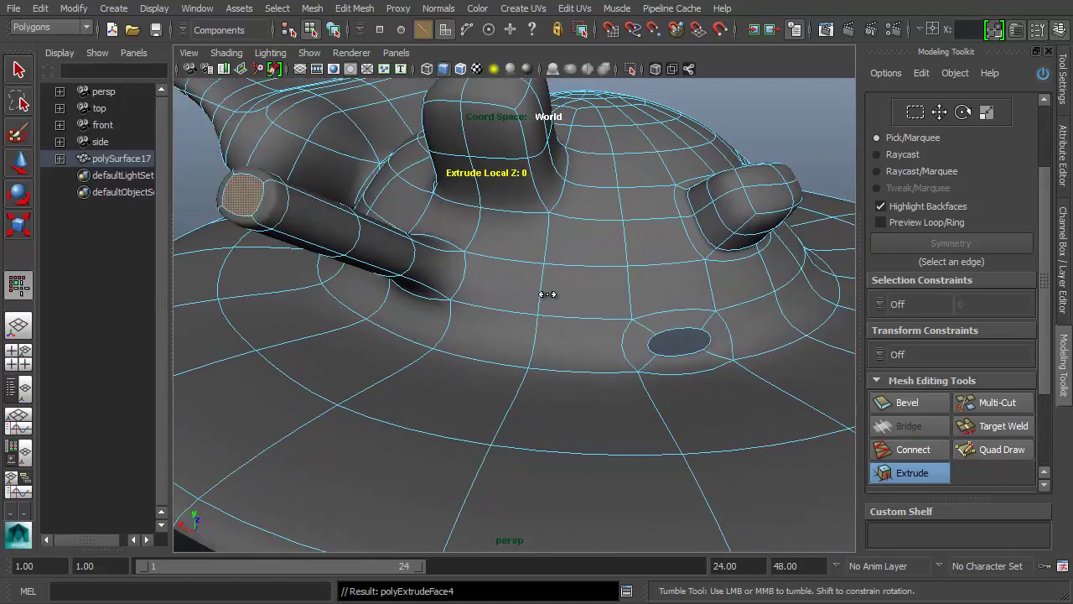
alt+middle_drag(560, 287, 612, 290)
alt+drag(613, 290, 621, 289)
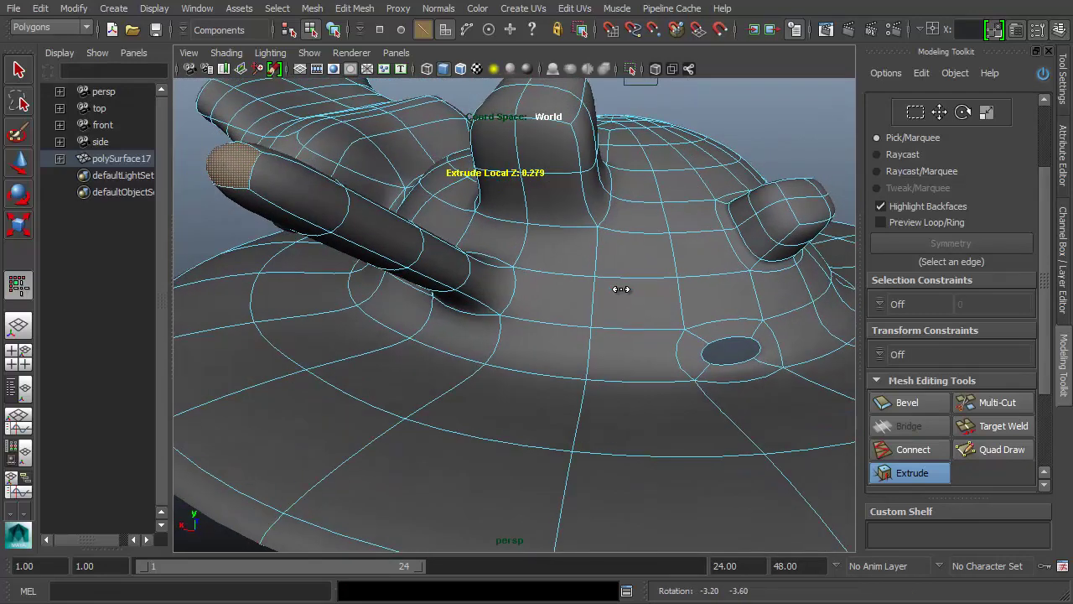
Start a further extrusion on the end face, turn off smooth mesh preview, and set Local Z to about 0.013
key(ctrl+e)
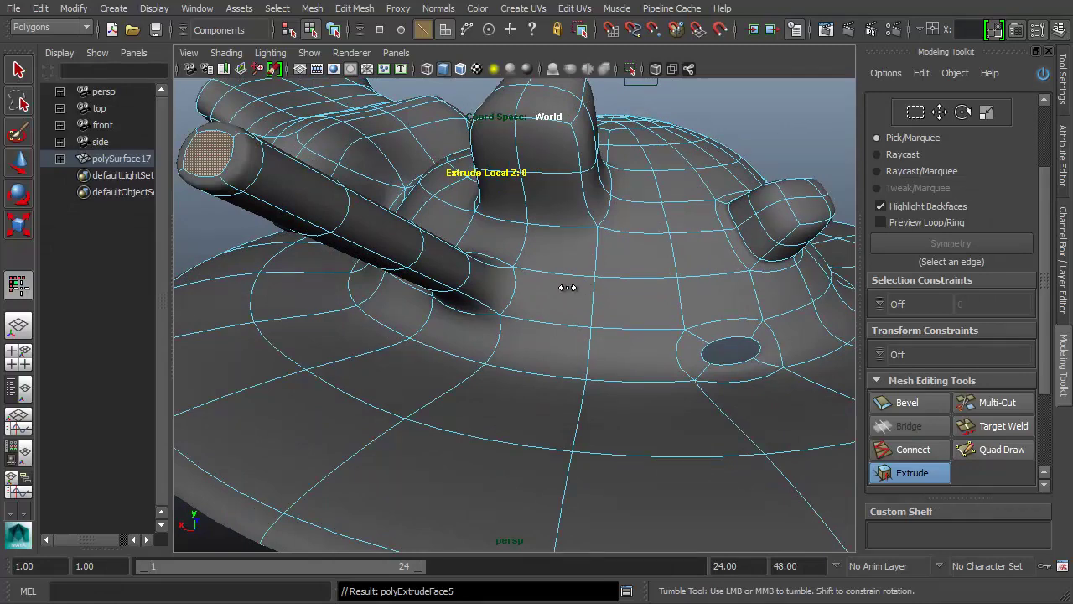
key(1)
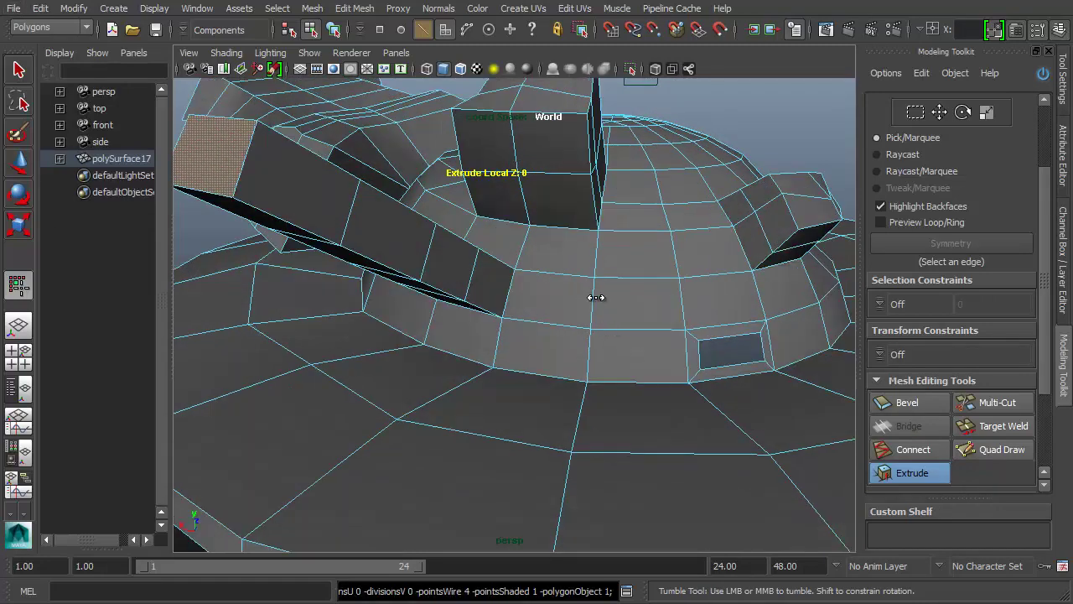
mouse_move(596, 298)
alt+mouse_down()
mouse_move(613, 297)
mouse_move(596, 297)
alt+mouse_up()
middle_drag(596, 297, 601, 297)
mouse_move(601, 297)
alt+mouse_down()
mouse_move(661, 307)
mouse_move(615, 307)
alt+mouse_up()
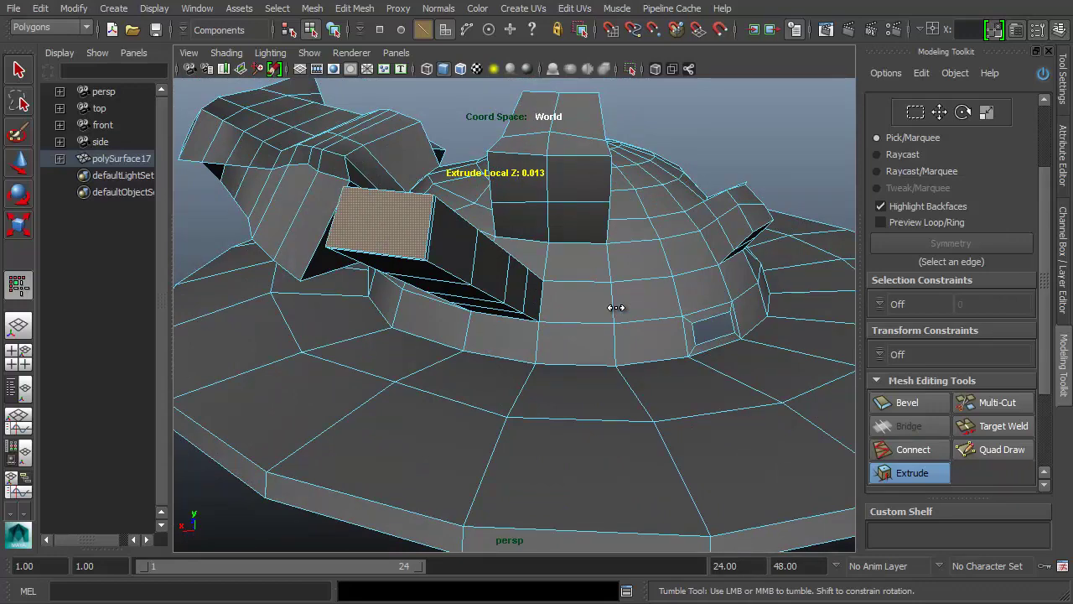
alt+drag(655, 306, 687, 353)
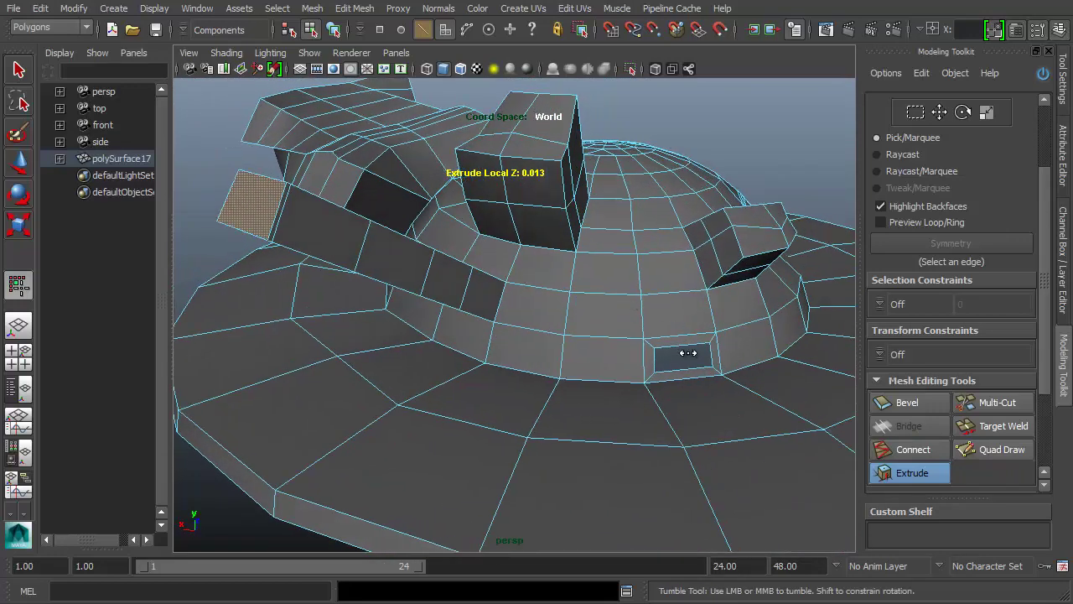